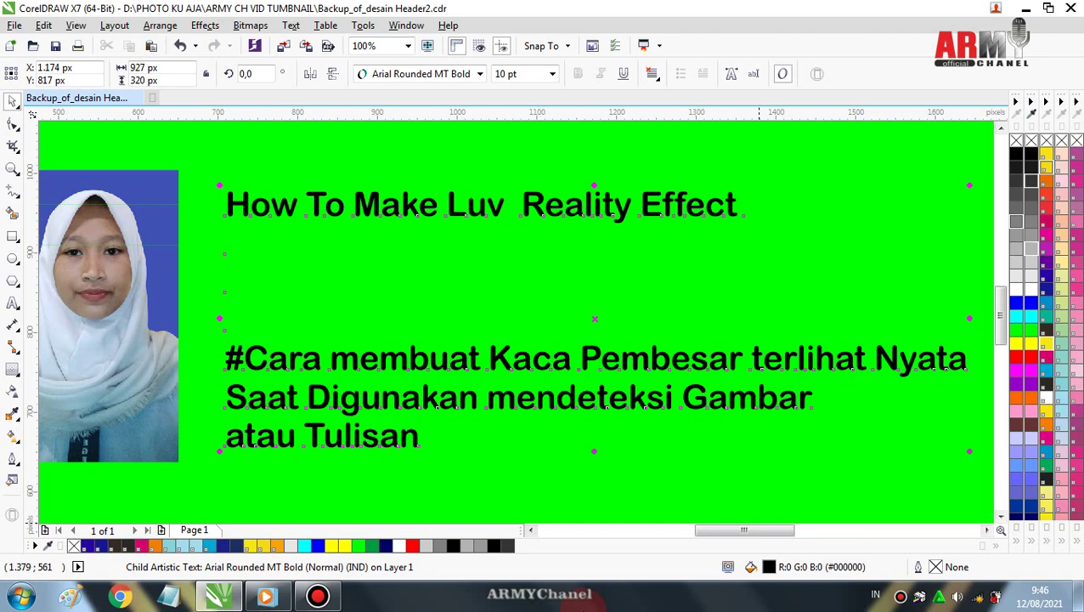
Select the green background rectangle and adjust the view of the page
left_click(741, 491)
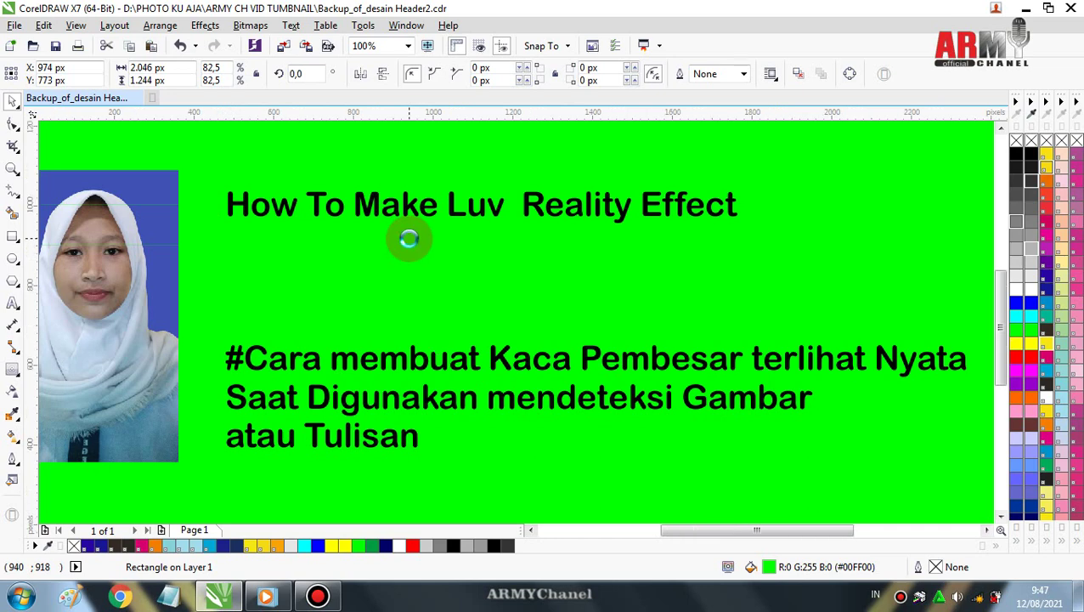
scroll(409, 238, "down", 1)
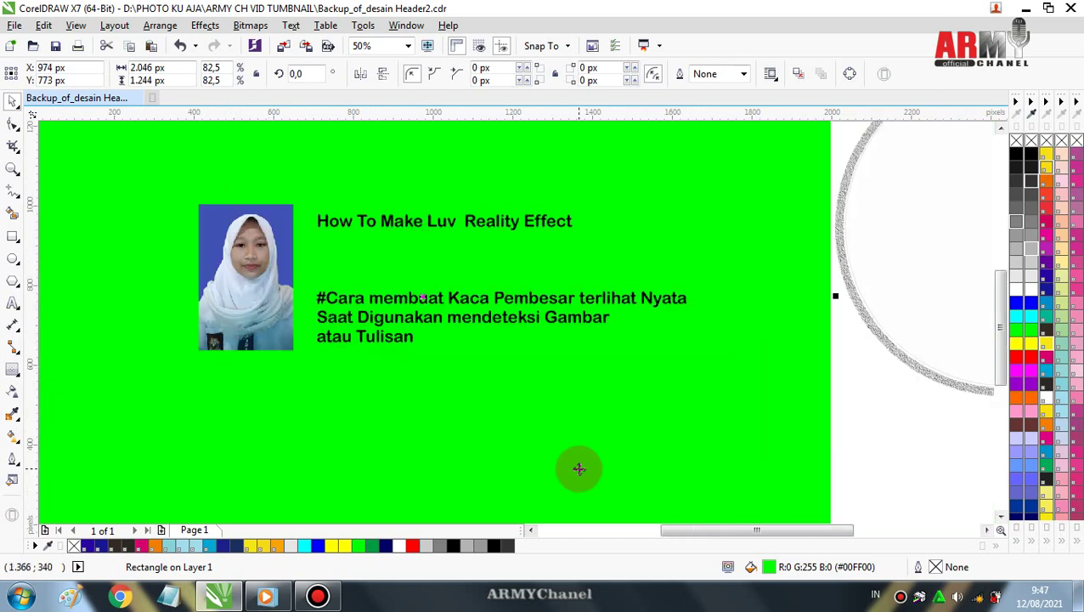
left_click(986, 531)
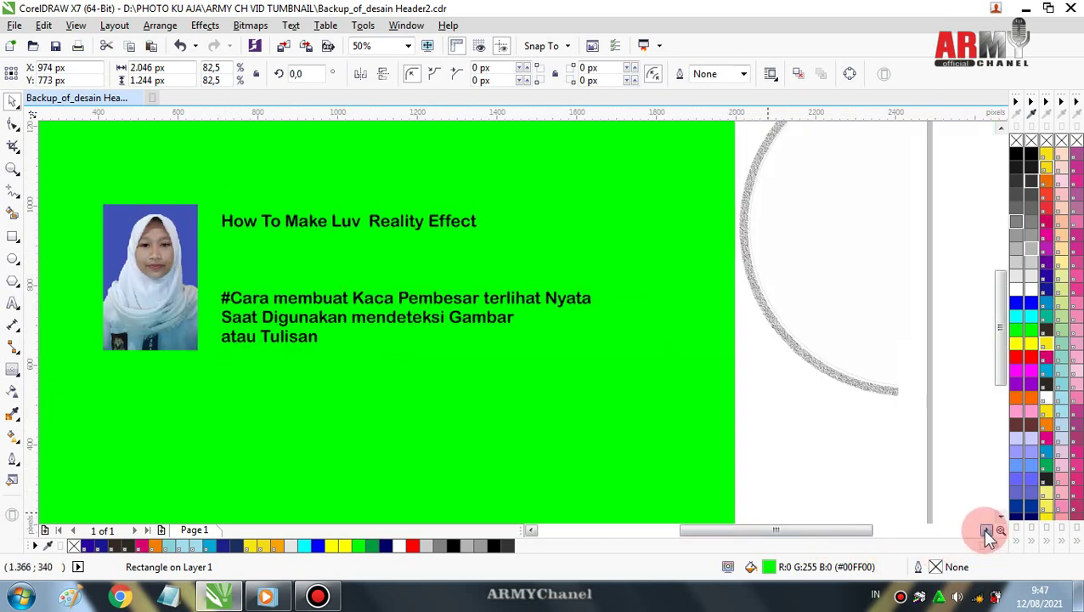
left_click(530, 530)
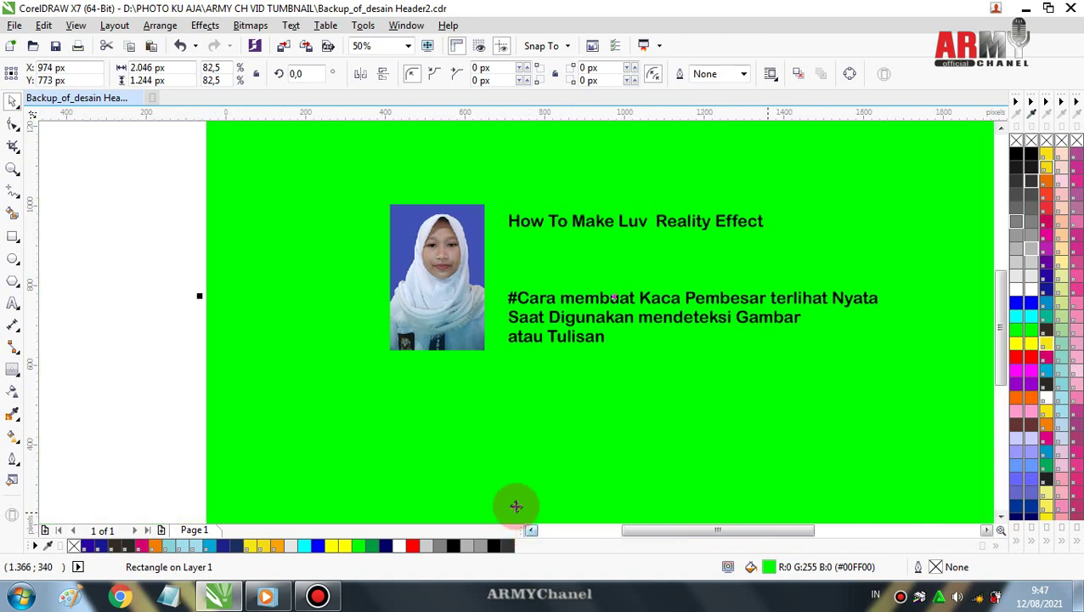
Type a three-line caption below the photo, from 'ikuti langkah-langkahnya agar dapat' to 'LIHAT CARA KERJANYA>>>>>'
left_click(13, 304)
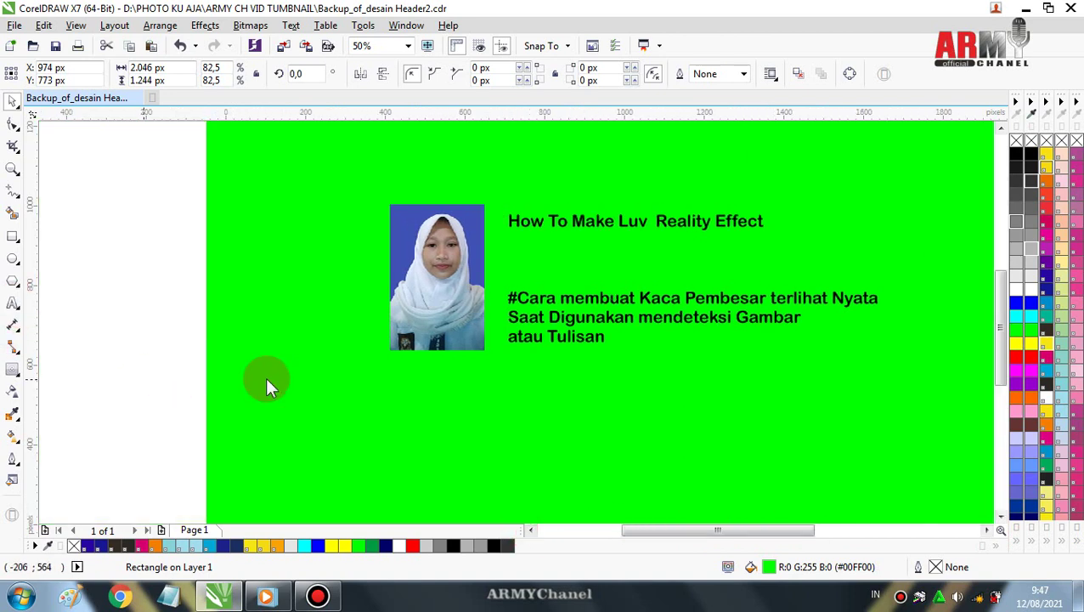
left_click(299, 418)
type("i")
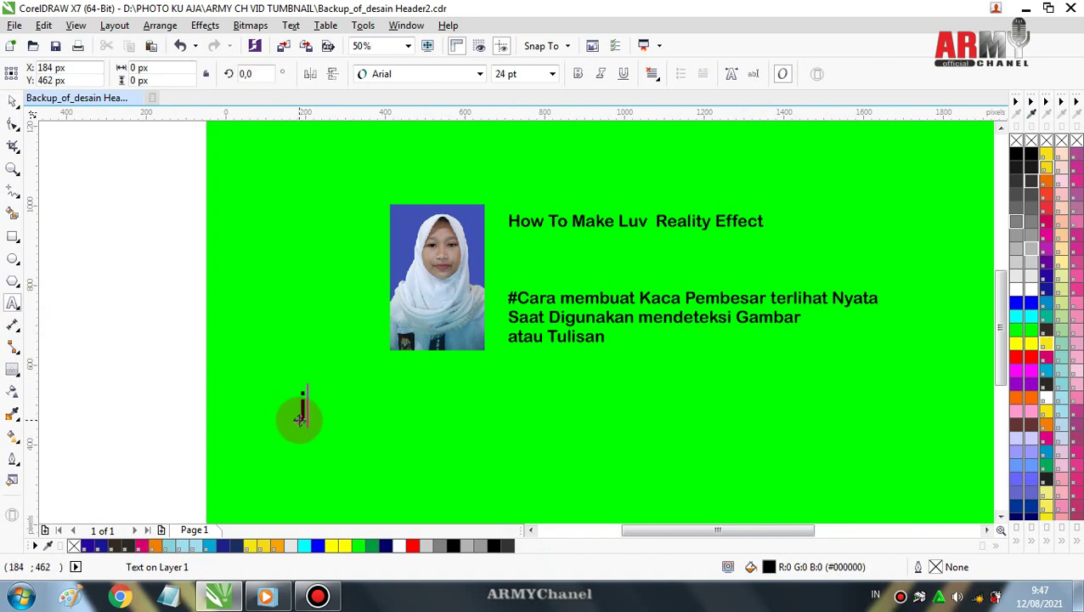
type("kuti")
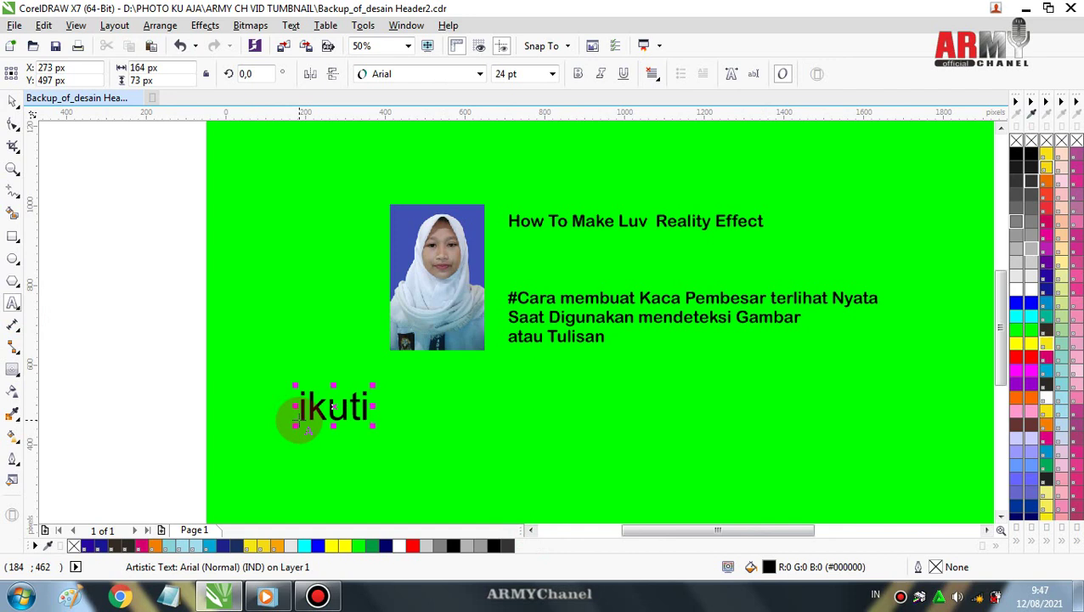
type(" lang")
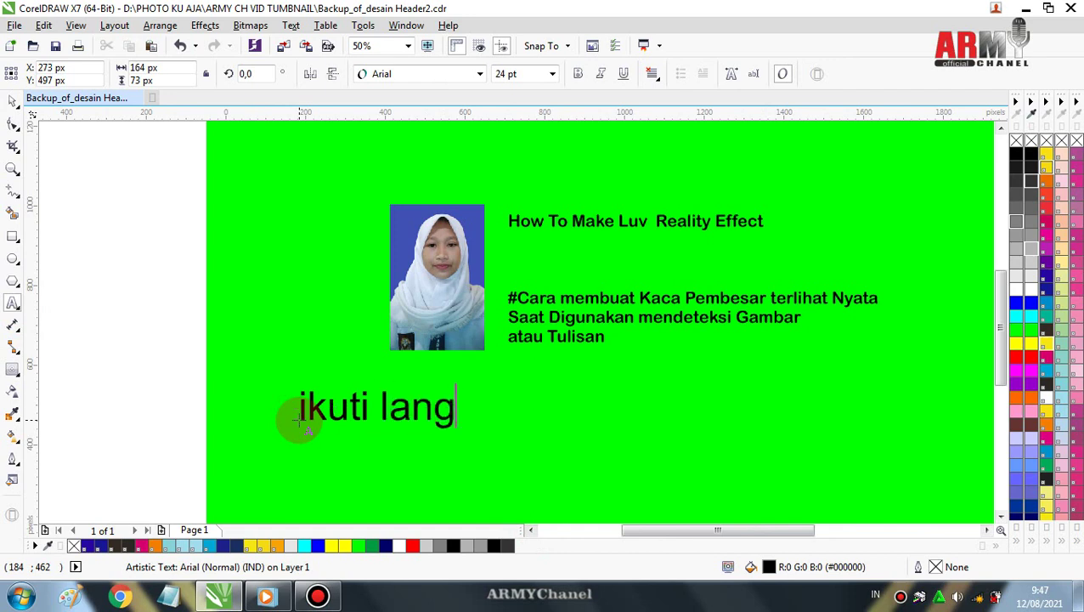
type("kah-la")
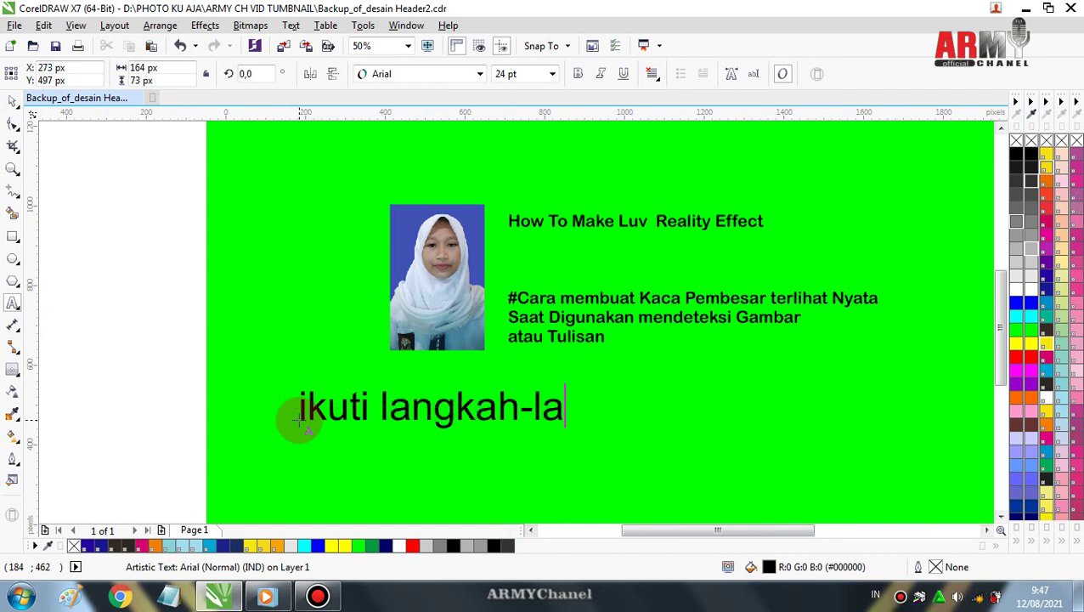
type("ngkahnya")
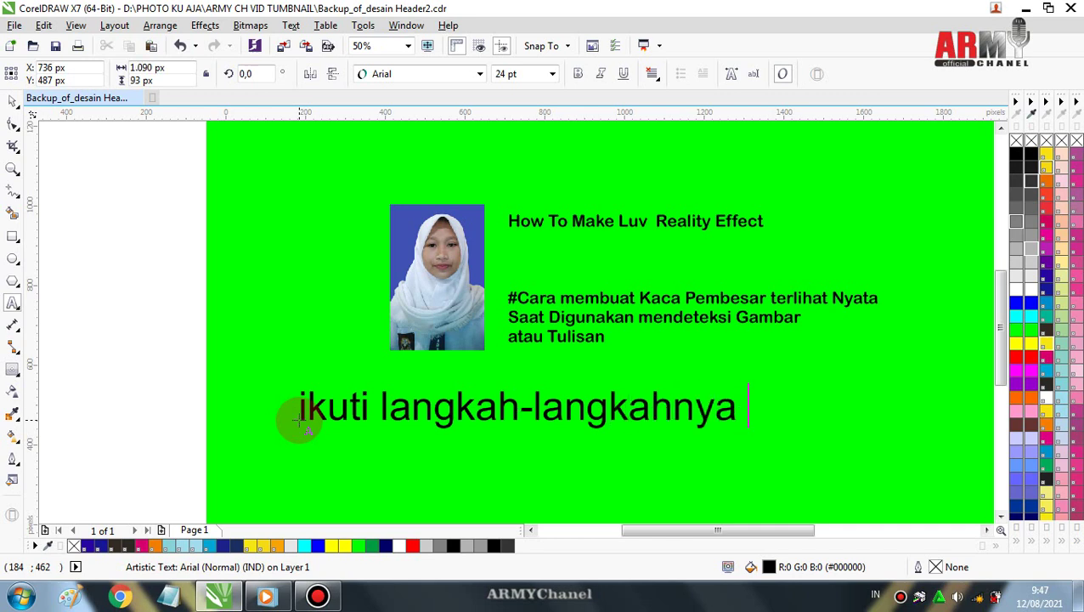
type(" agar")
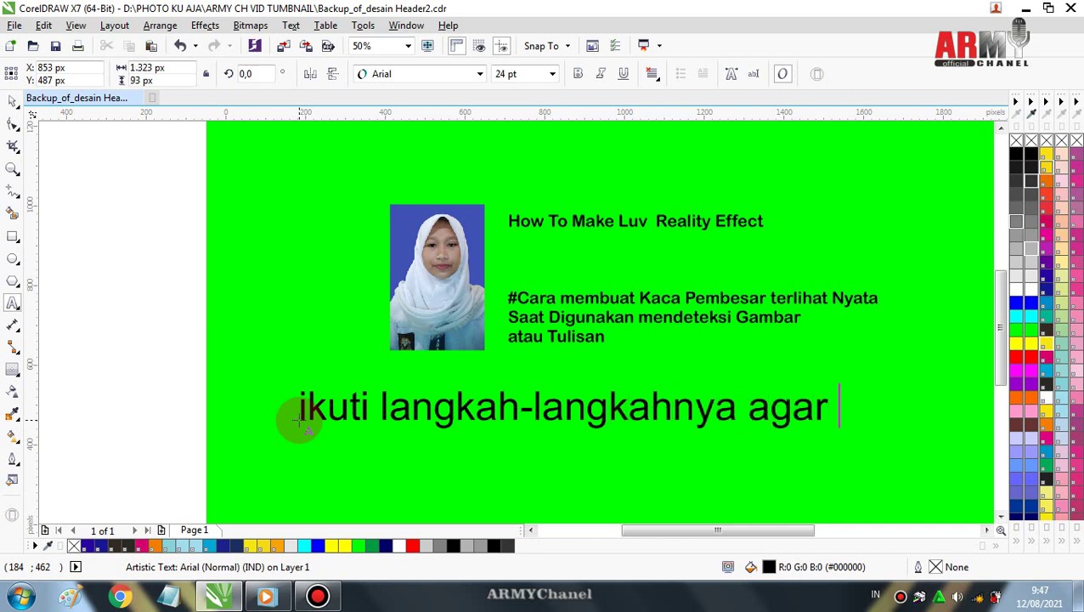
type(" dapat")
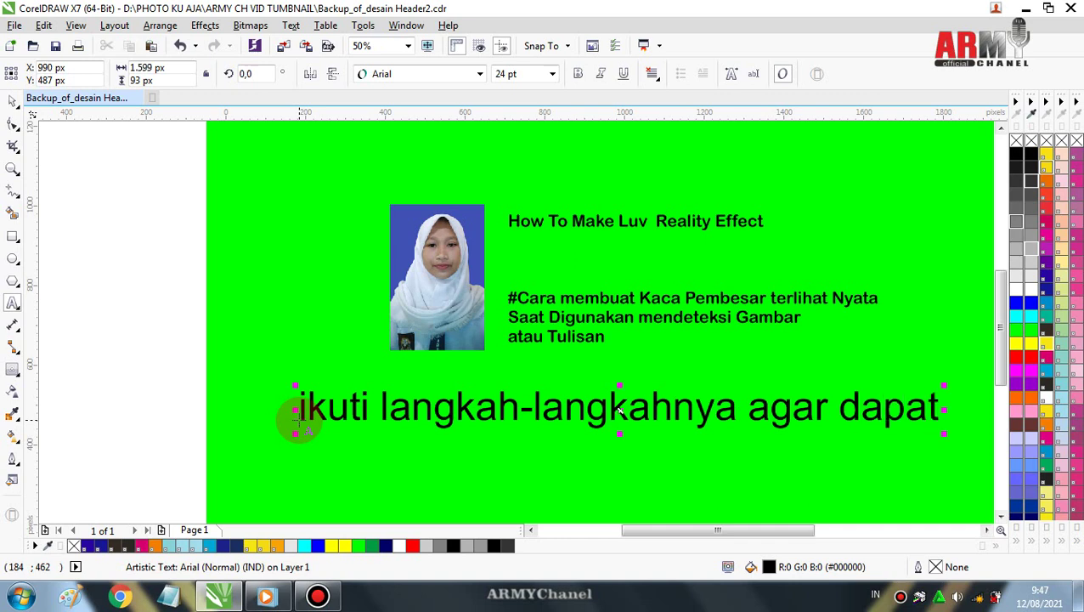
key("Return")
type("dimen")
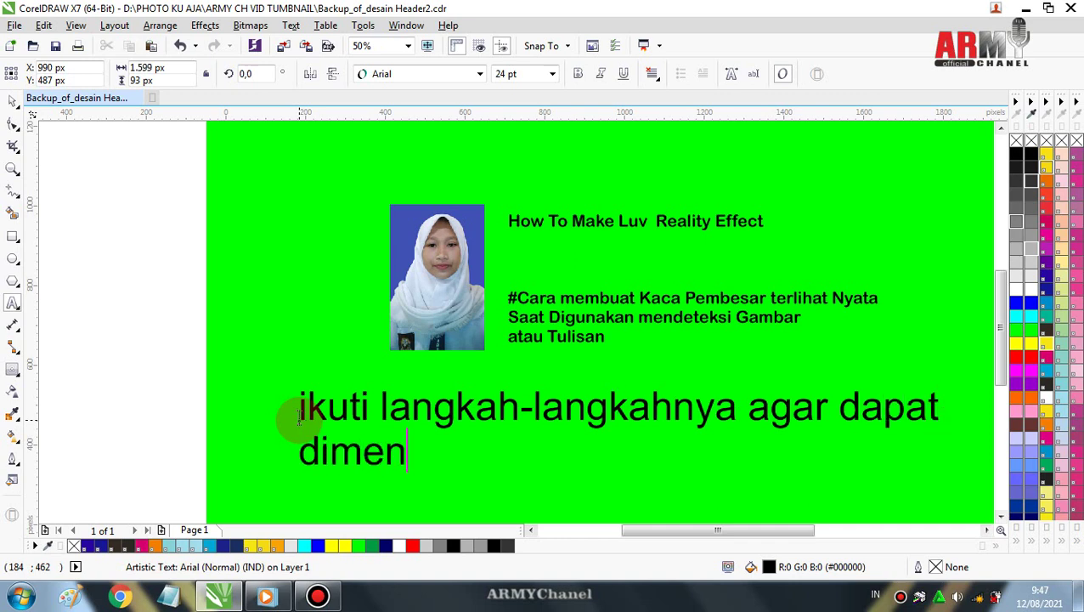
type("gerti")
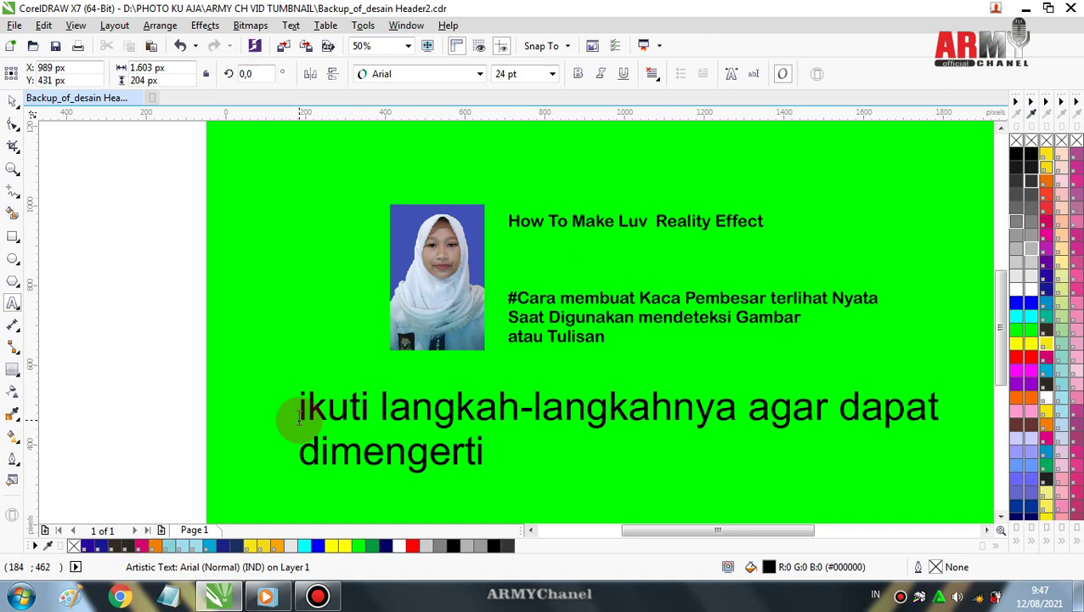
type(" da")
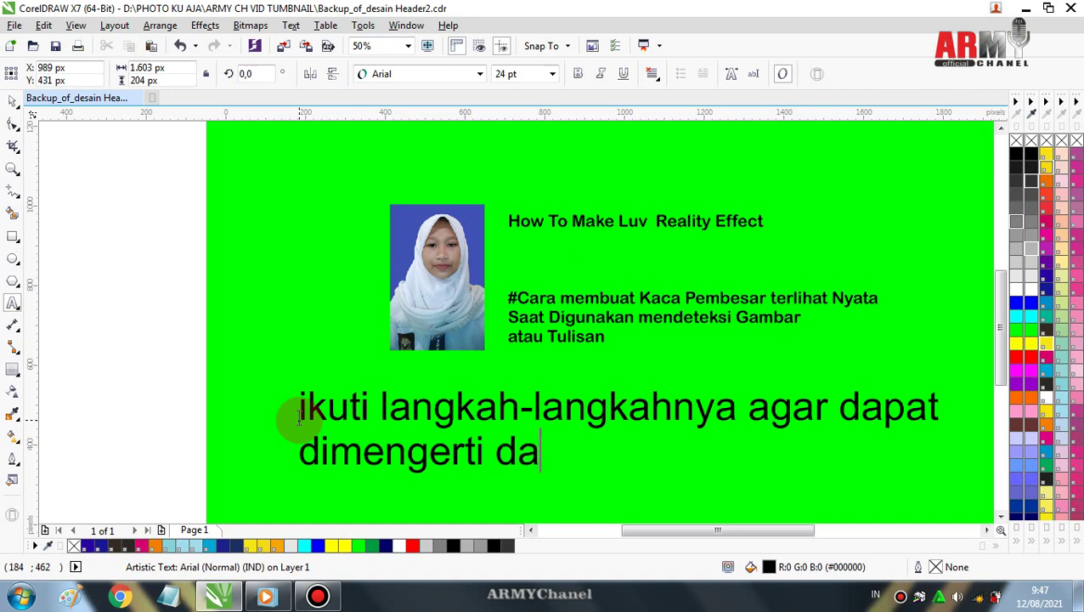
type("n di")
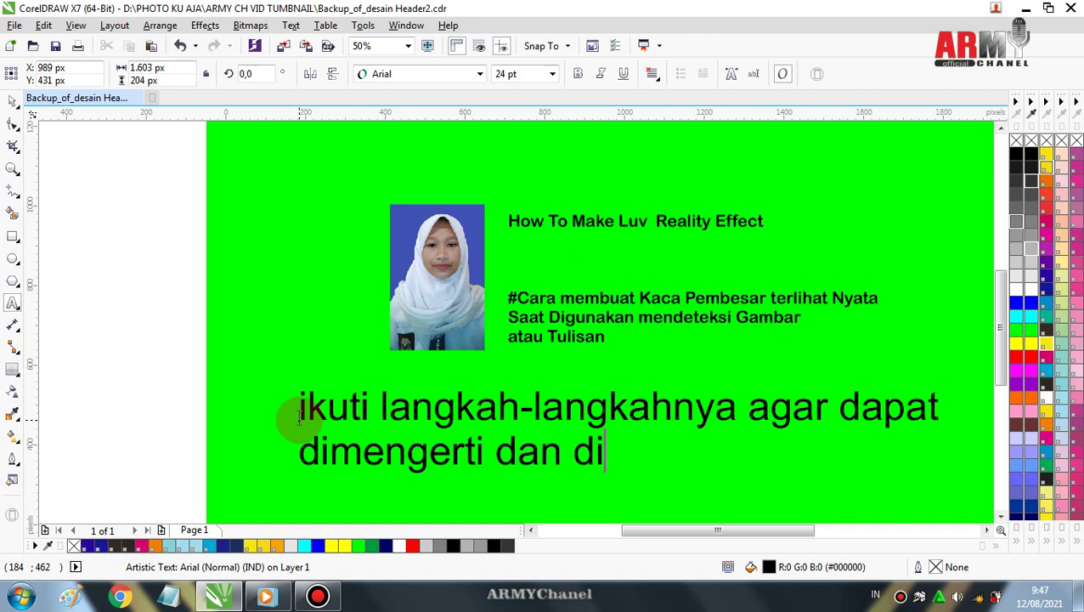
type("lakukan ")
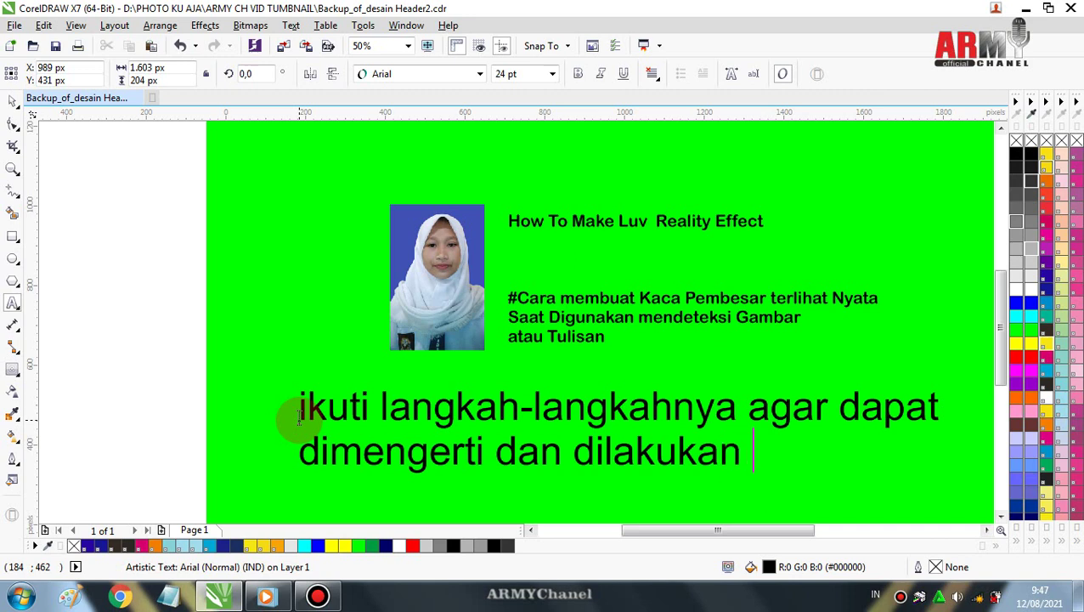
type("dengan ")
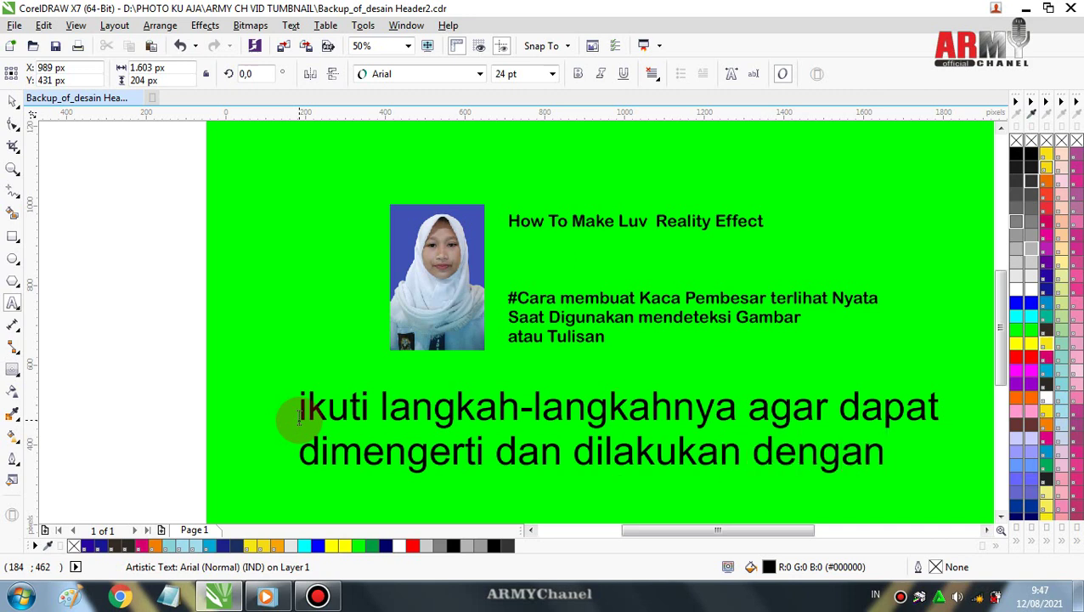
type("tepat")
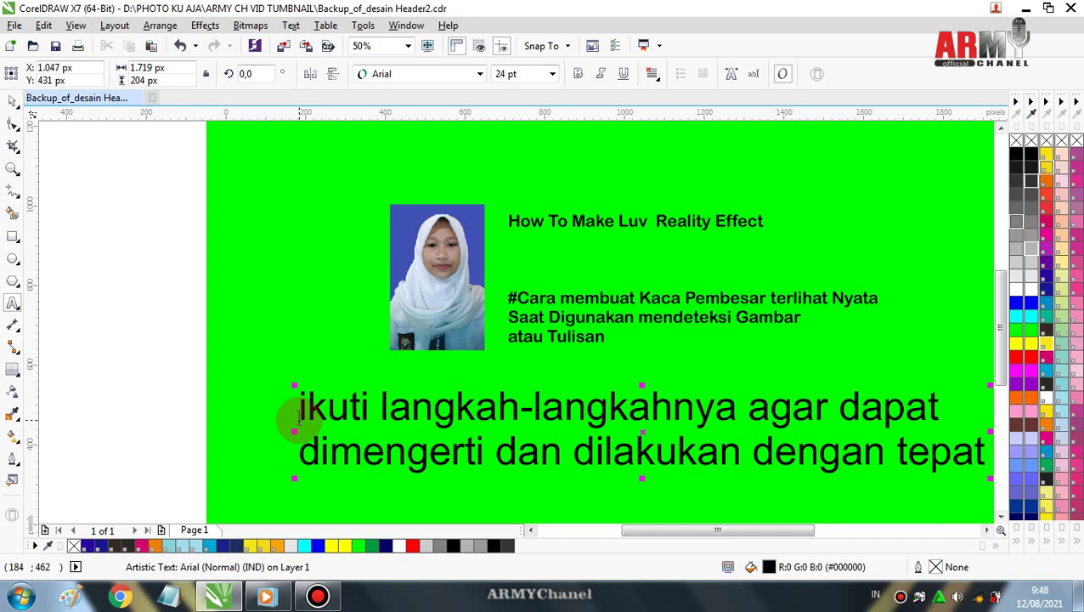
key("Return")
type("LIHAT ")
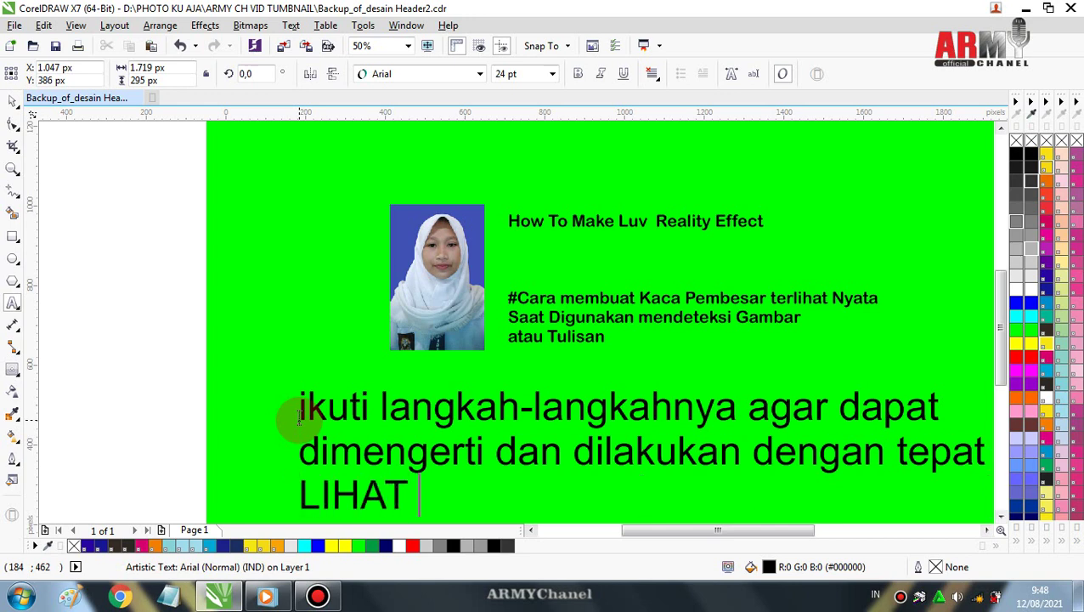
type("CARA KE")
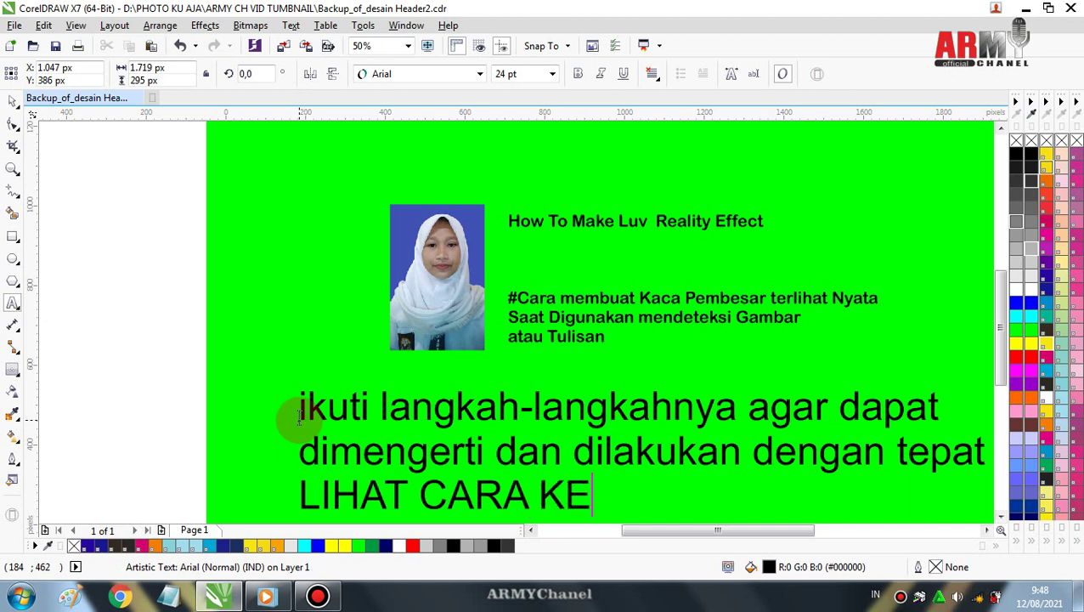
type("RJANYA")
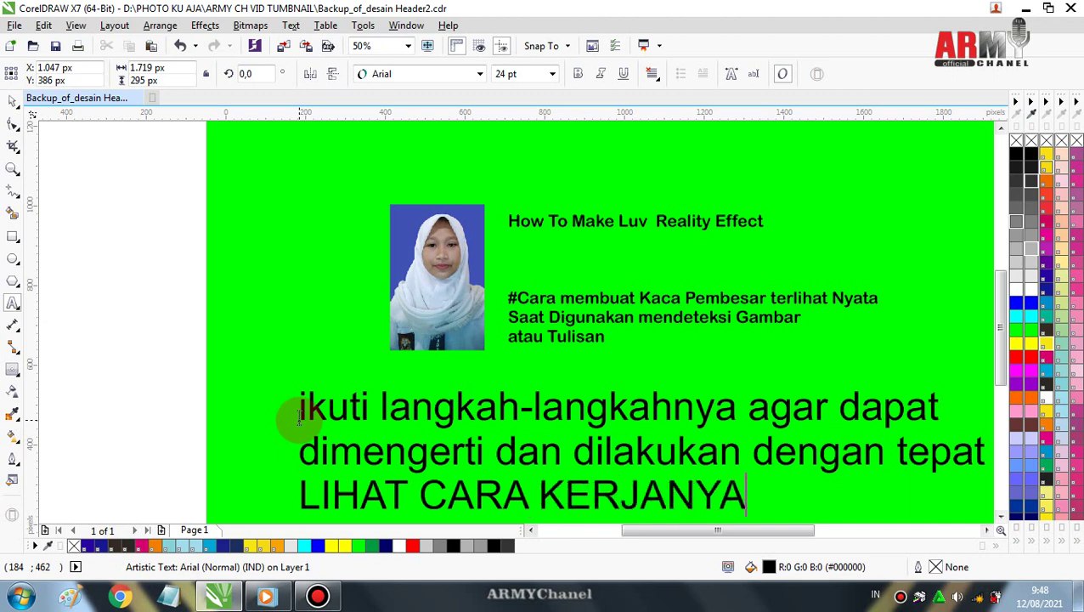
type(">>>>>")
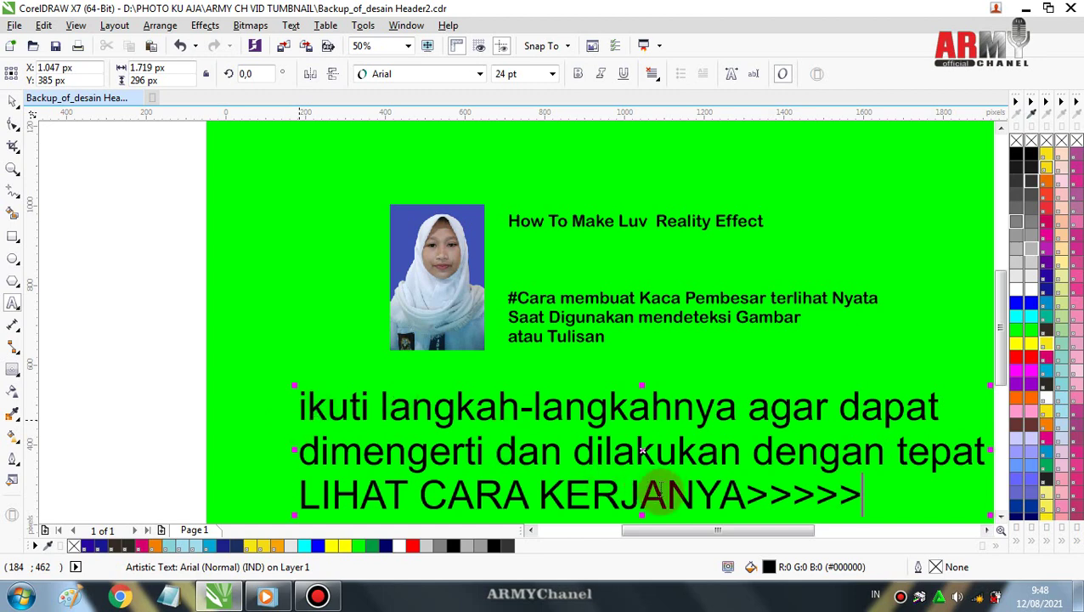
Deselect the caption, then return to editing it with the Text tool
left_click(987, 530)
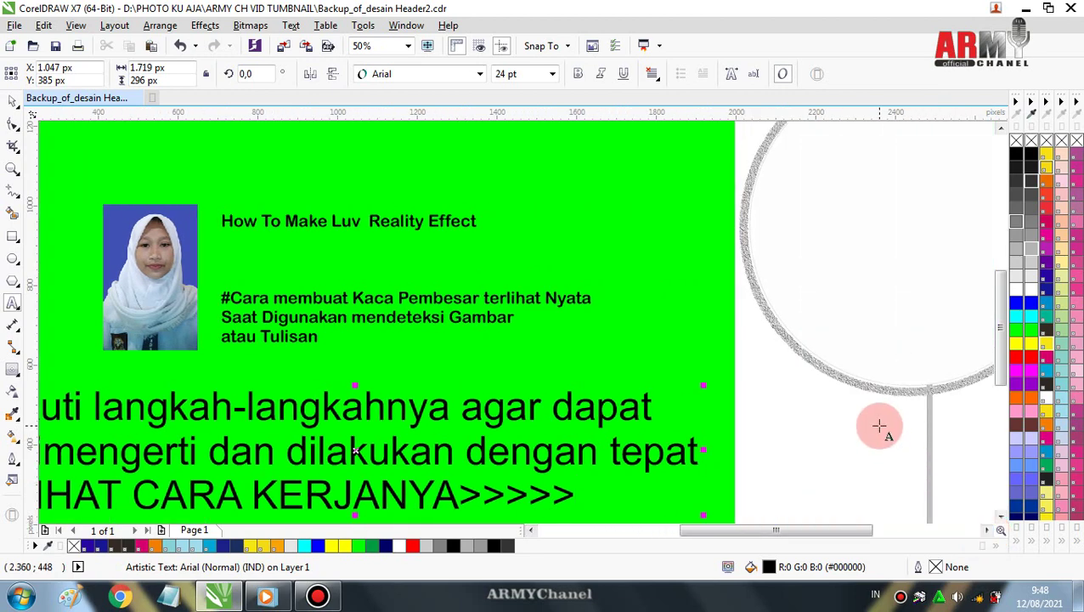
scroll(879, 426, "down", 2)
left_click(986, 531)
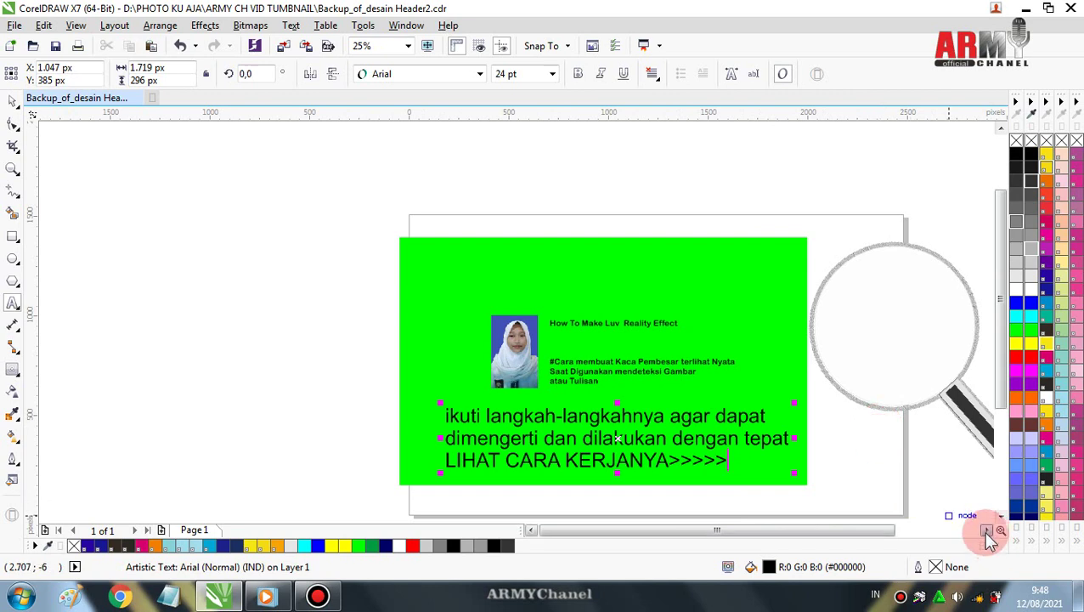
left_click(13, 99)
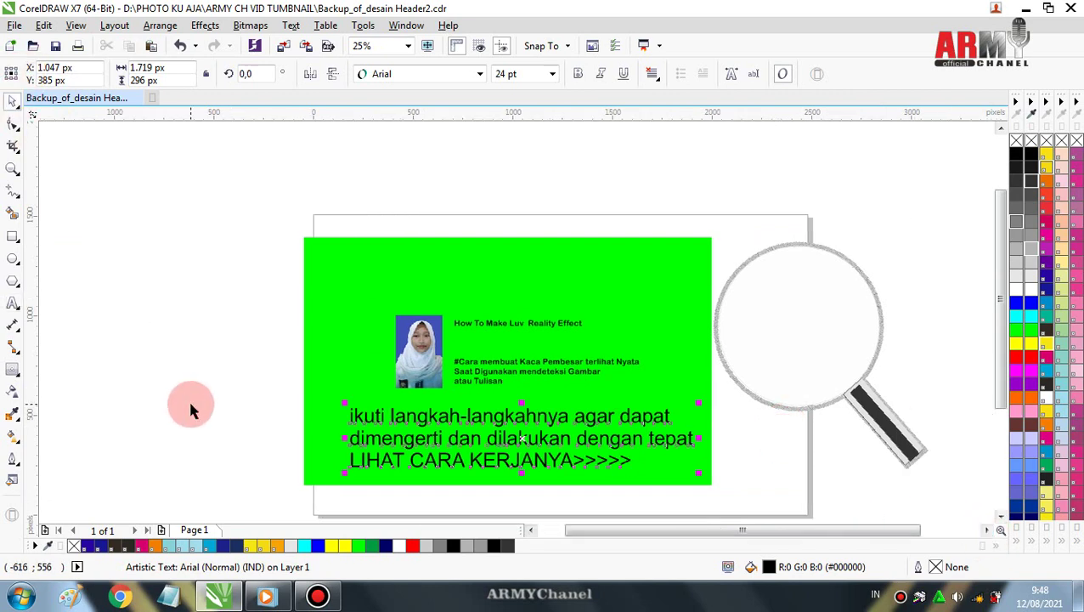
left_click(13, 303)
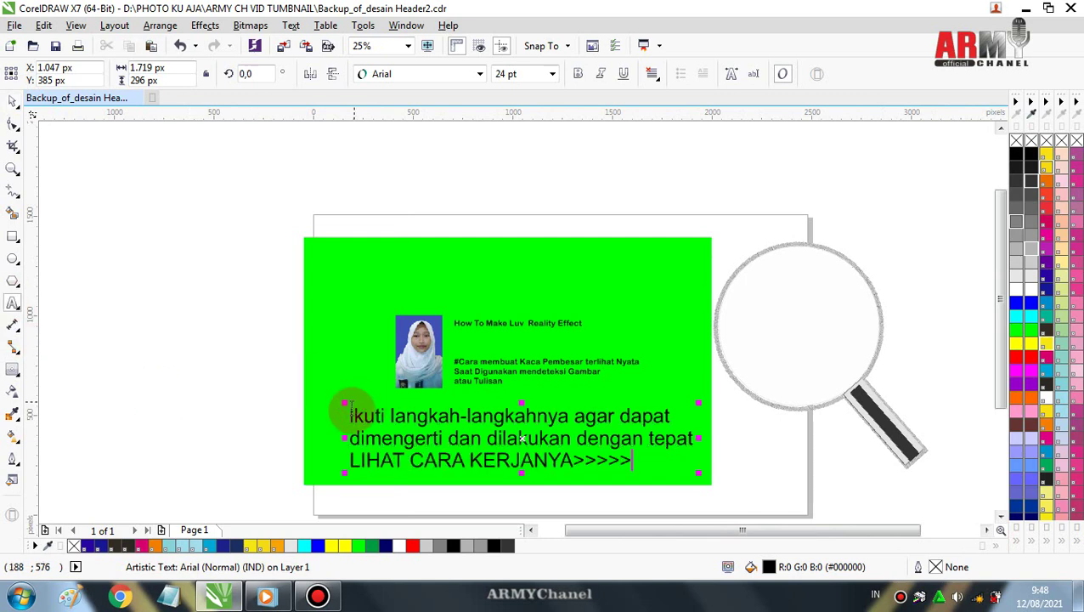
Replace the caption with 'GAMBAR KACA LUV DISAMPING' and 'ADALAH HASIL DESAIN SENDIRI' below it
mouse_move(346, 414)
left_mouse_down()
mouse_move(684, 483)
mouse_move(634, 465)
left_mouse_up()
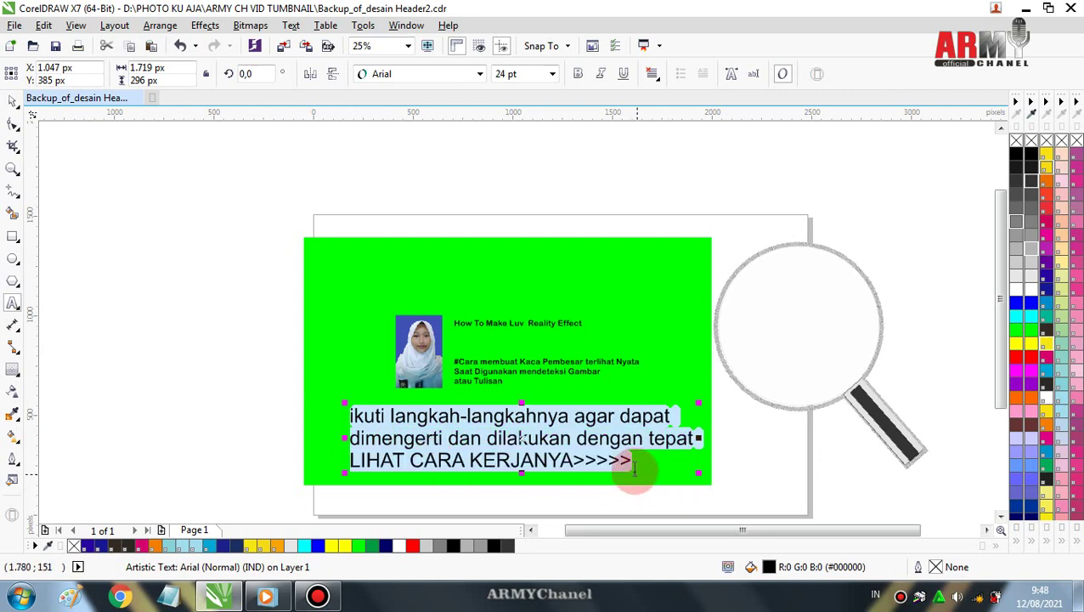
type("GAMBAR")
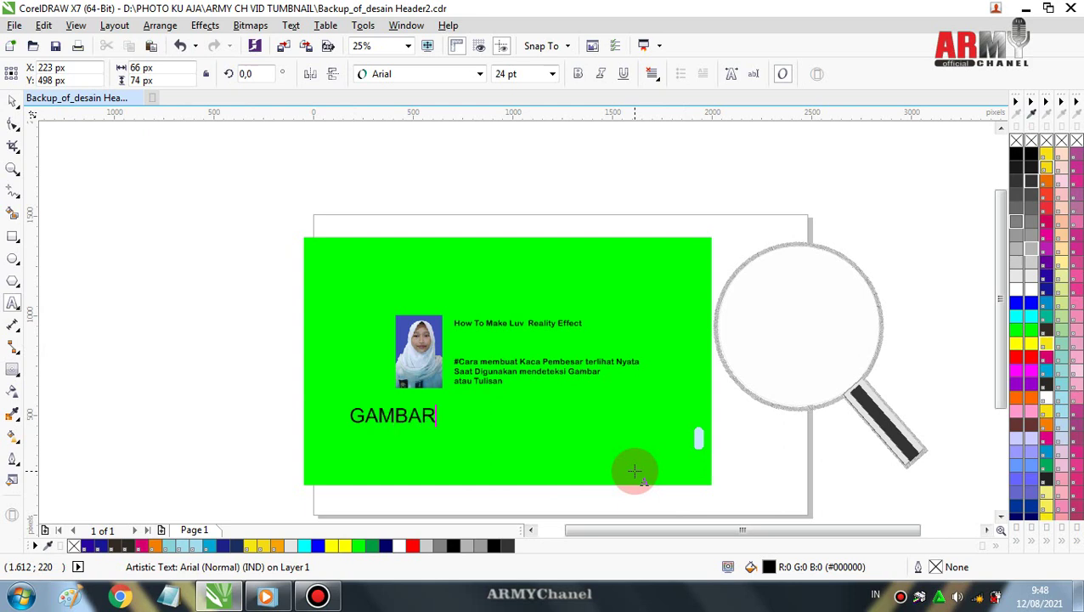
type(" KACA ")
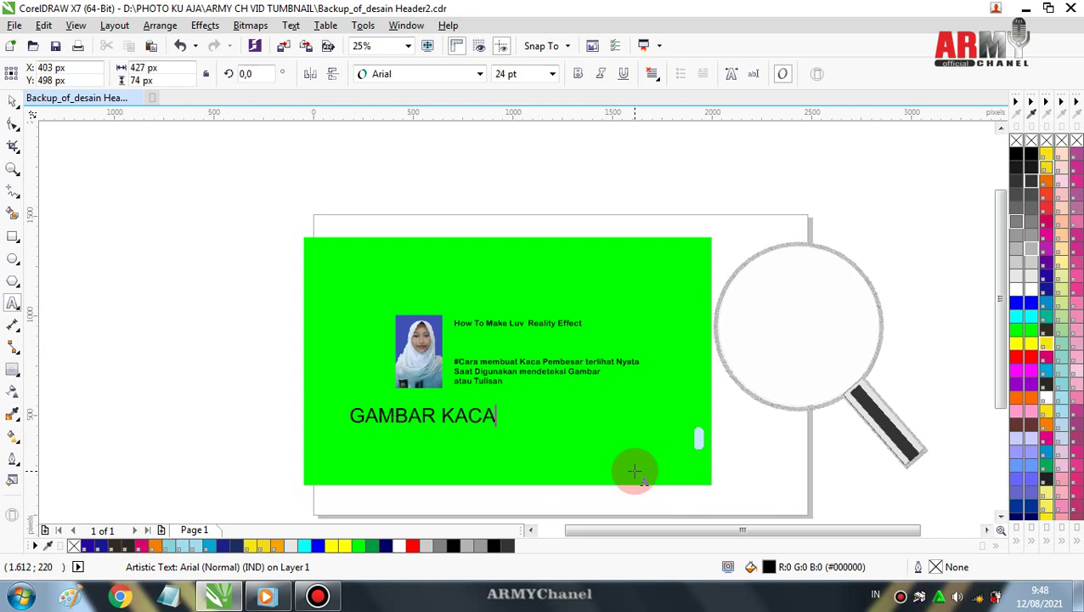
type("LUV")
type(" DISAMP")
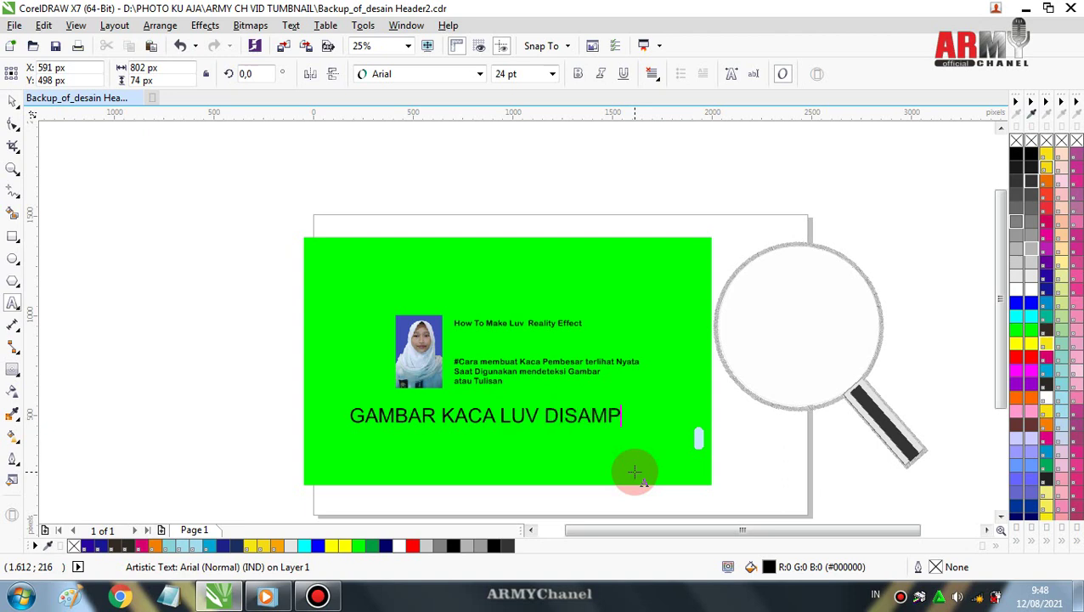
type("ING ADAA")
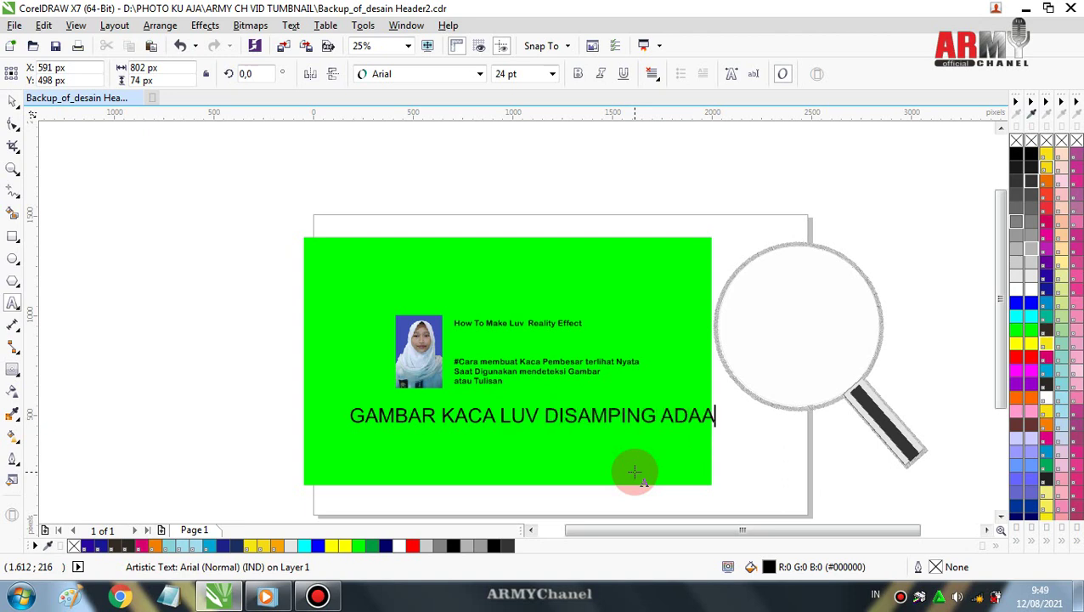
key("BackSpace")
key("BackSpace")
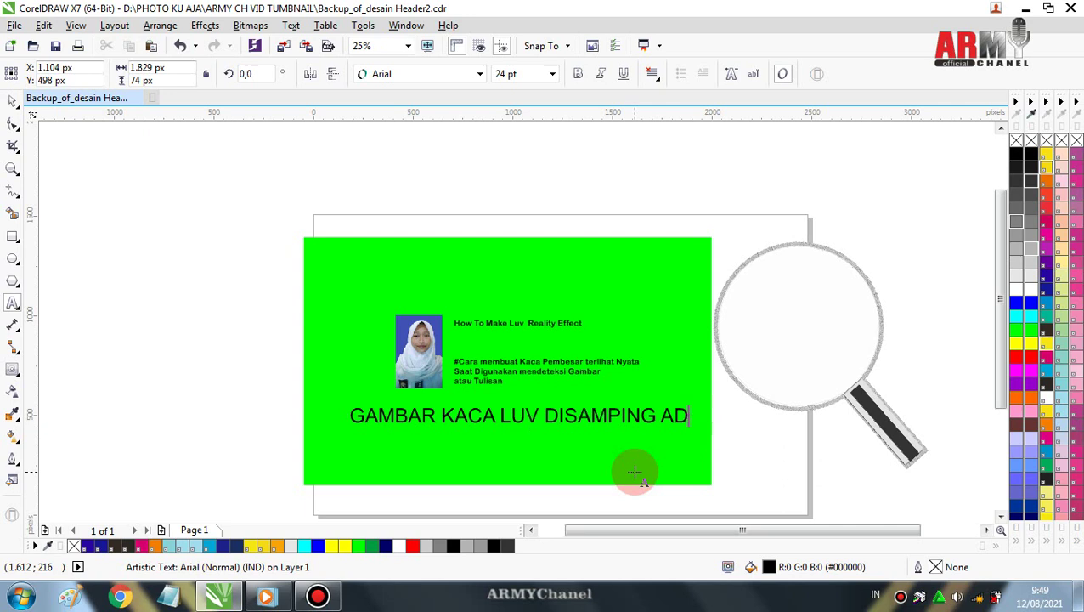
key("BackSpace")
key("BackSpace")
key("Return")
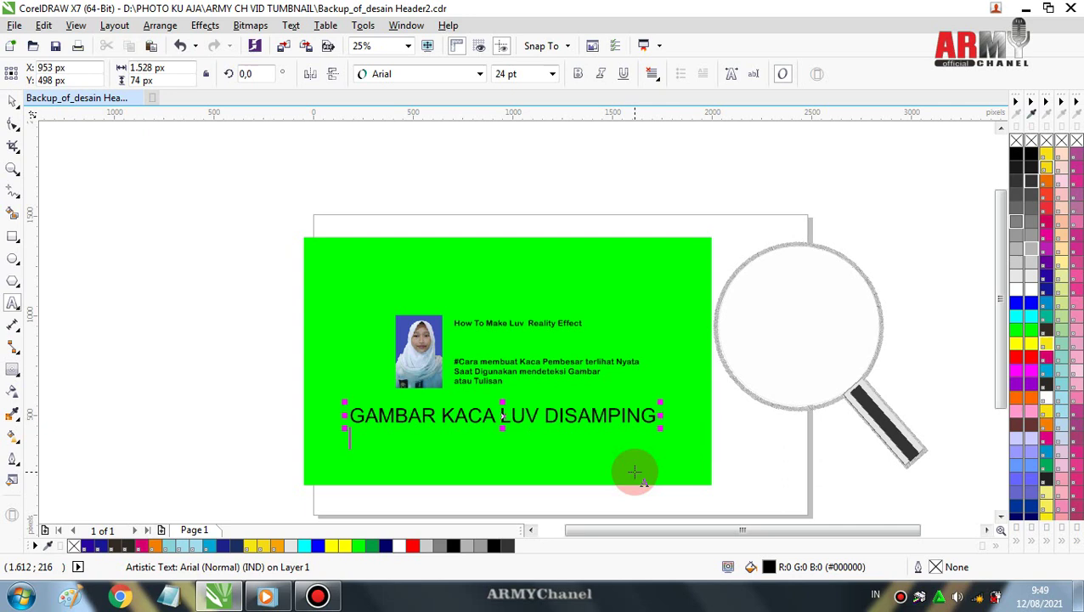
type("ADALAH H")
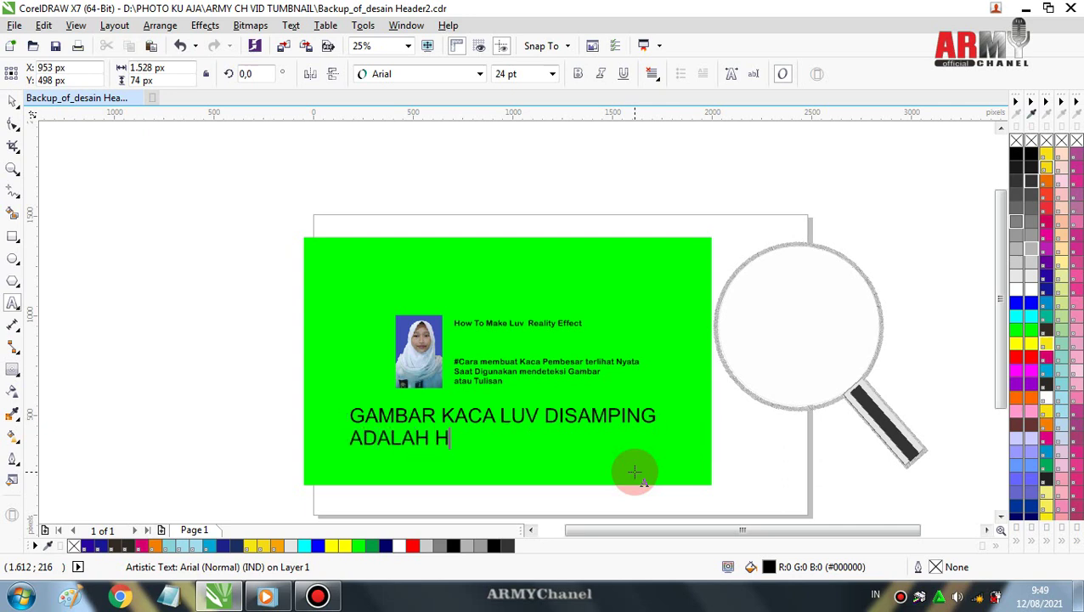
type("ASIL DES")
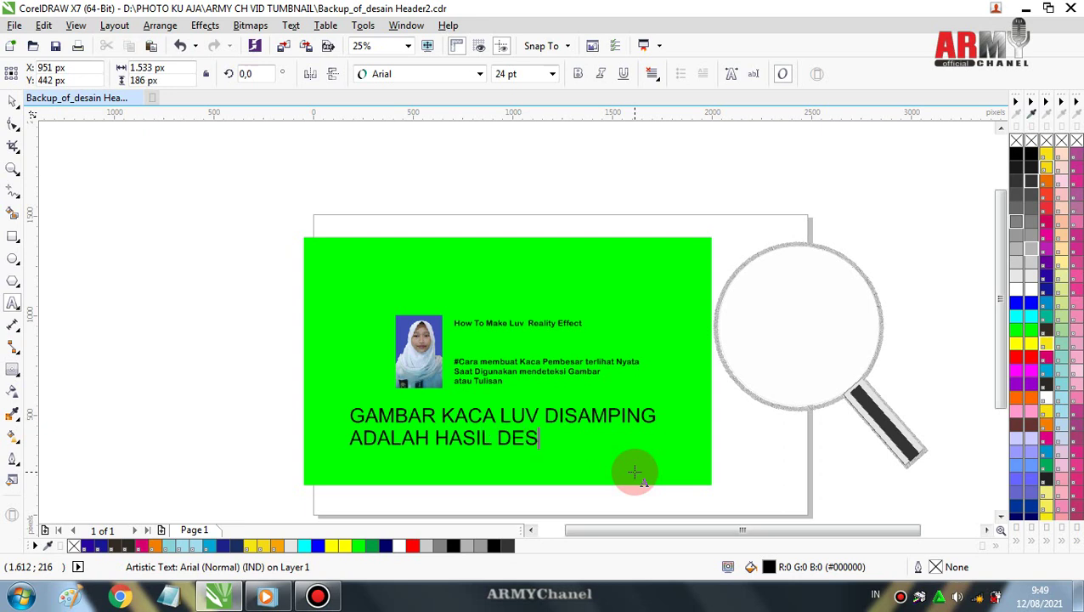
type("AIN")
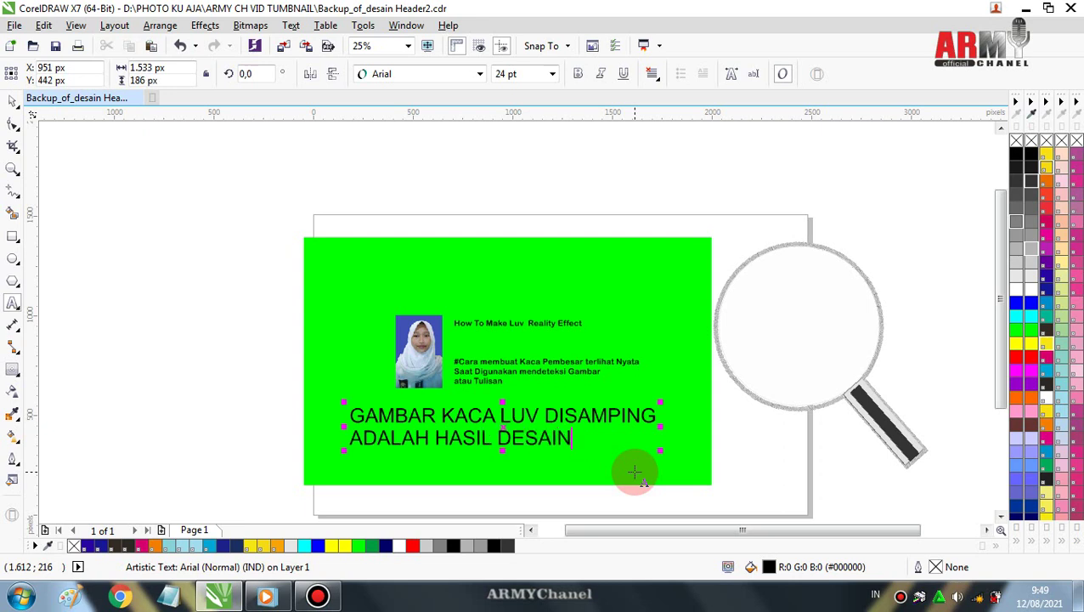
type(" SE")
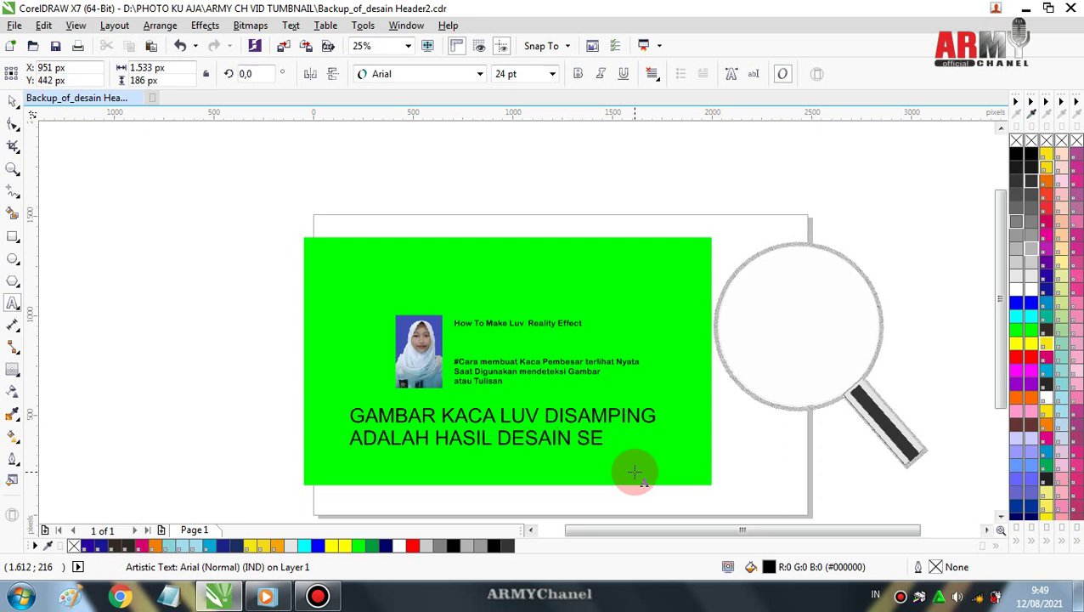
type("NDIRI")
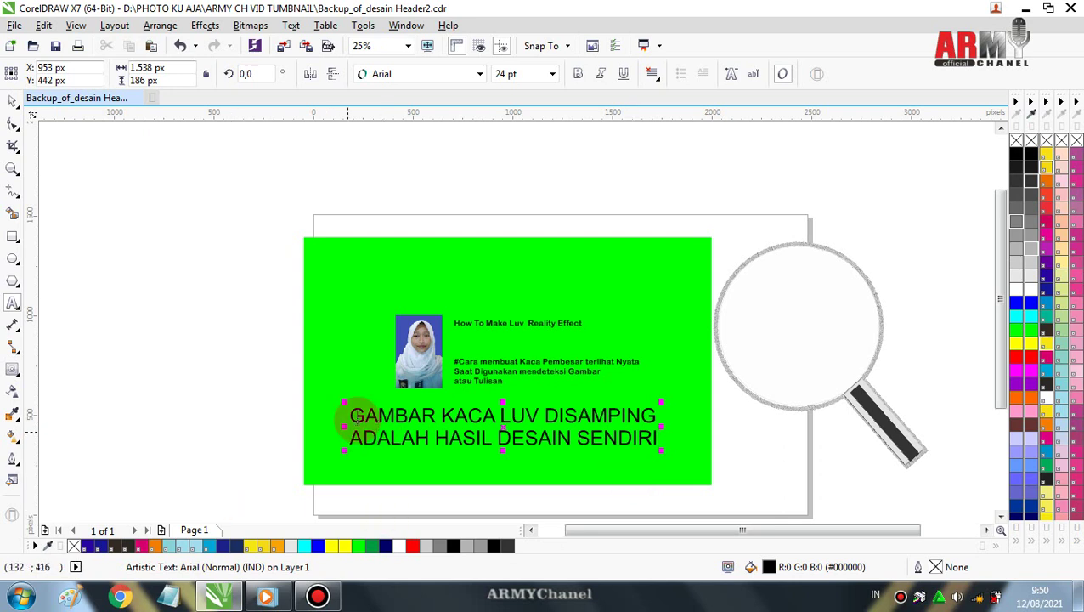
Replace the caption with 'LUV ATAU KACA PEMBESAR BIASANYA' and nudge it slightly left
left_click(347, 416)
mouse_move(346, 415)
left_mouse_down()
mouse_move(559, 467)
mouse_move(668, 464)
left_mouse_up()
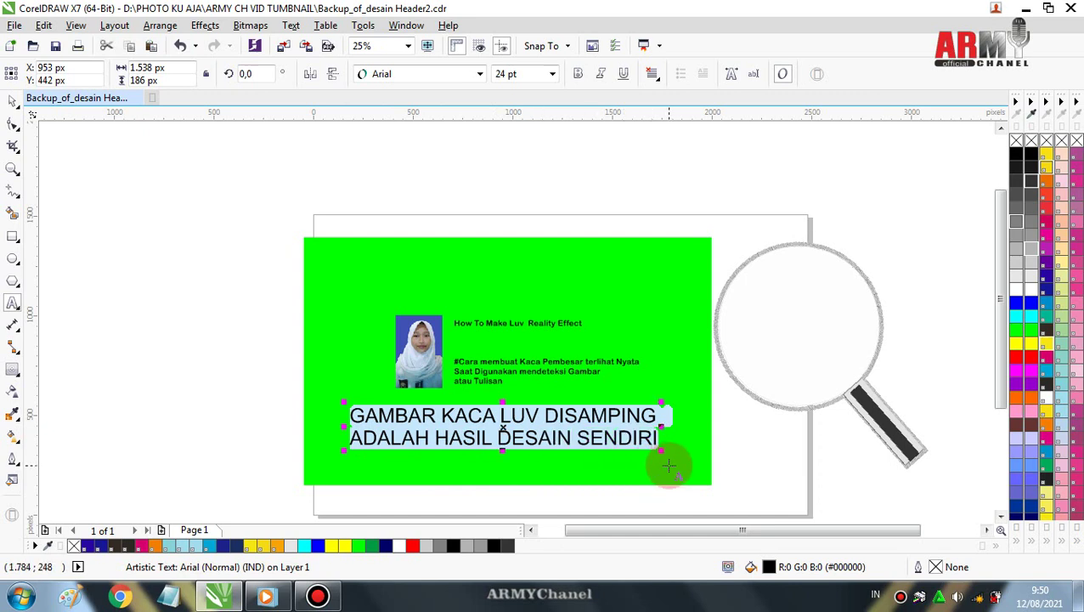
type("LUV")
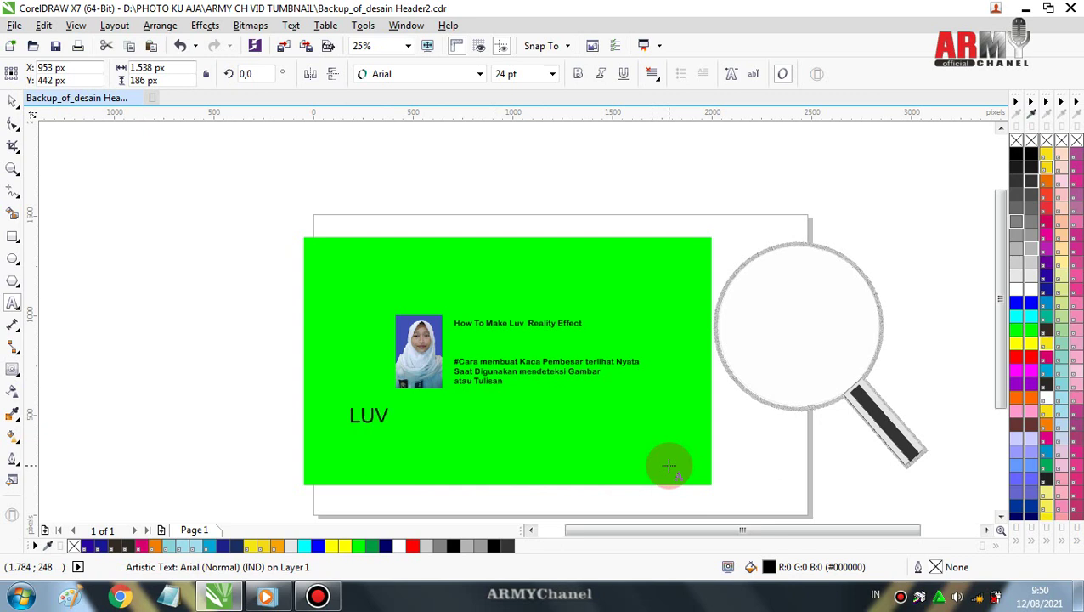
type(" ATAU")
type(" KA")
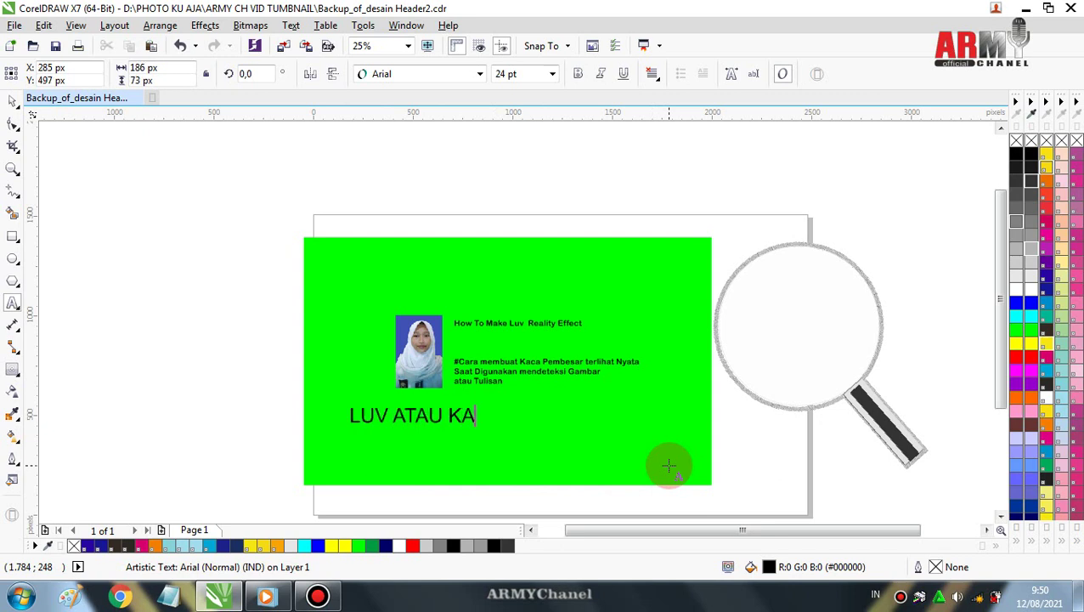
type("CA PEM")
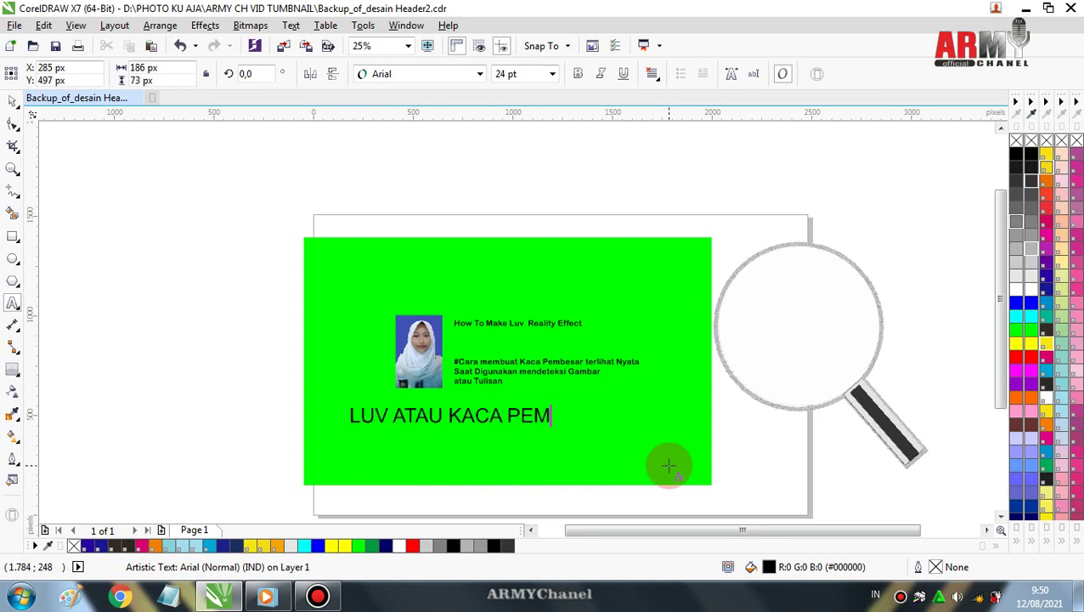
type("BESAR B")
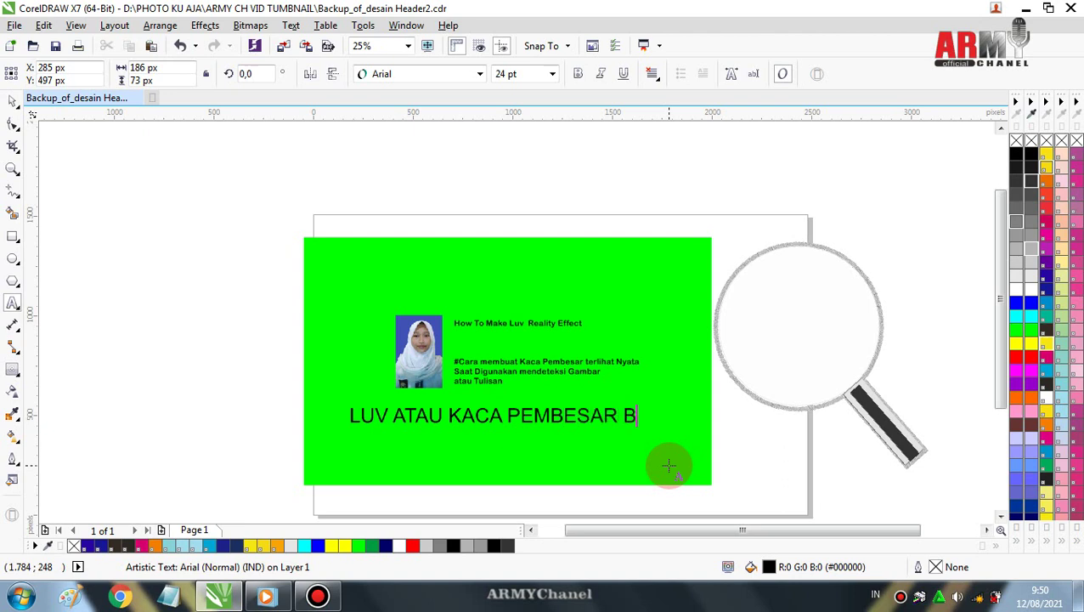
type("IASANYA")
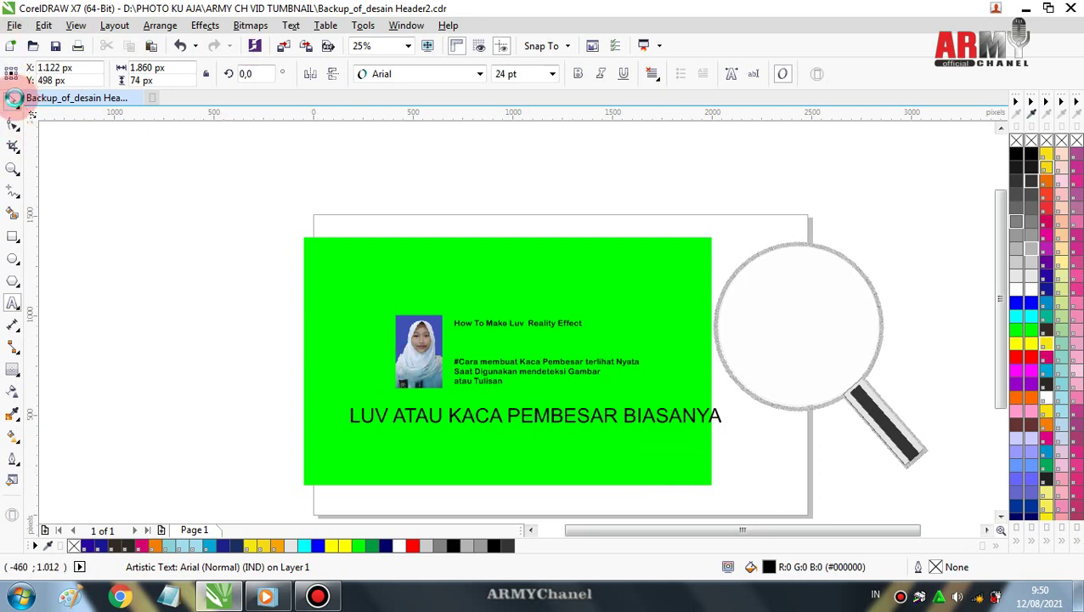
left_click(15, 99)
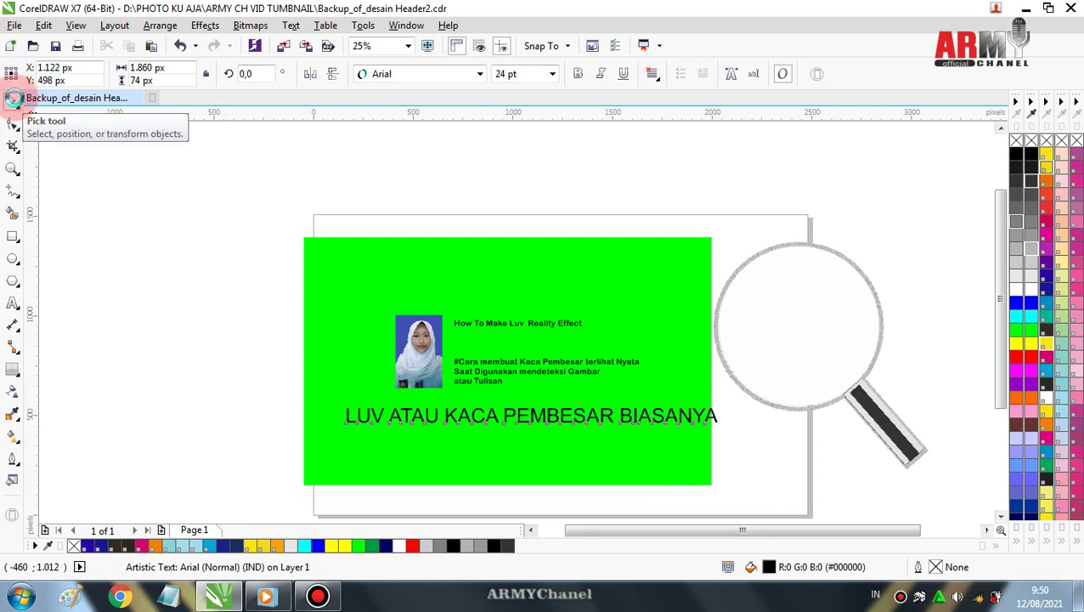
key("Left")
key("Left")
key("Left")
key("Left")
key("Left")
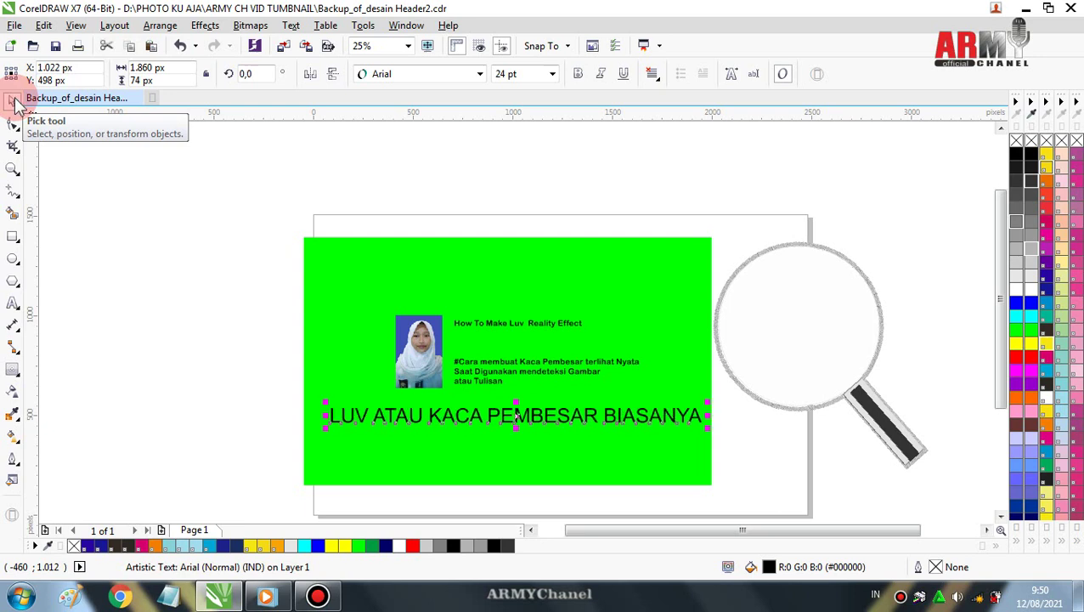
key("Left")
key("Left")
key("Left")
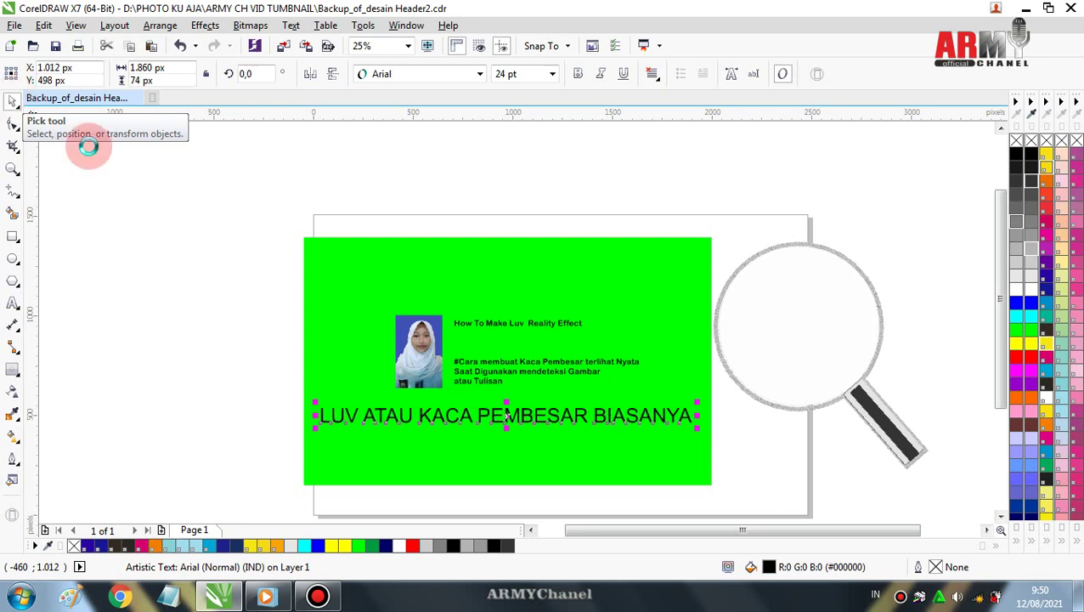
Add lines 'DIGUNAKAN DALAM DUNIA KEDOKTERAN' and 'PARA PENELITI DAN LABORATORIUM' beneath it
left_click(12, 305)
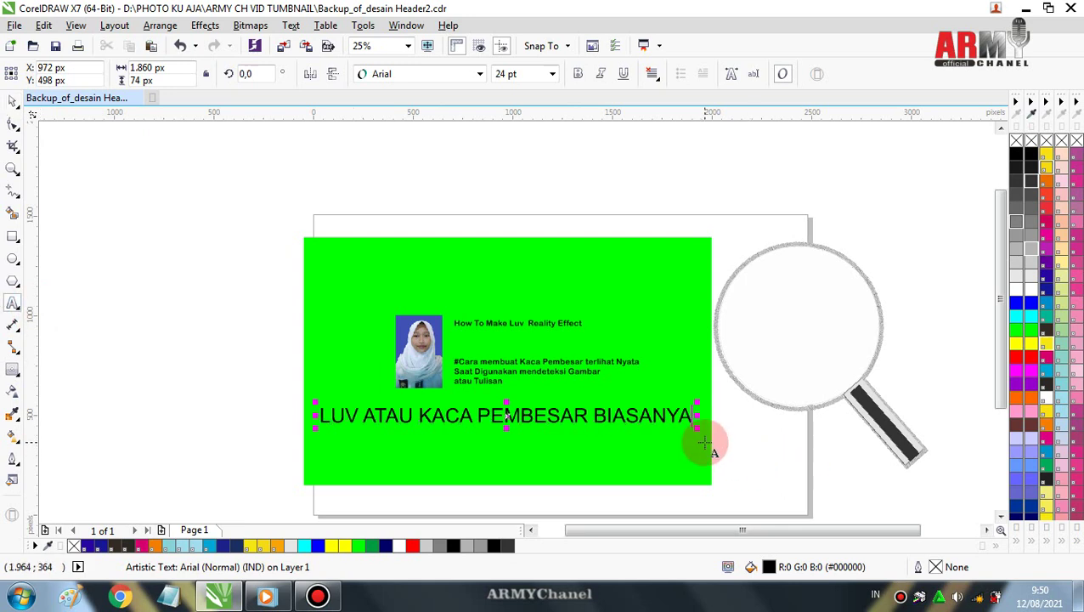
key("Return")
type("D")
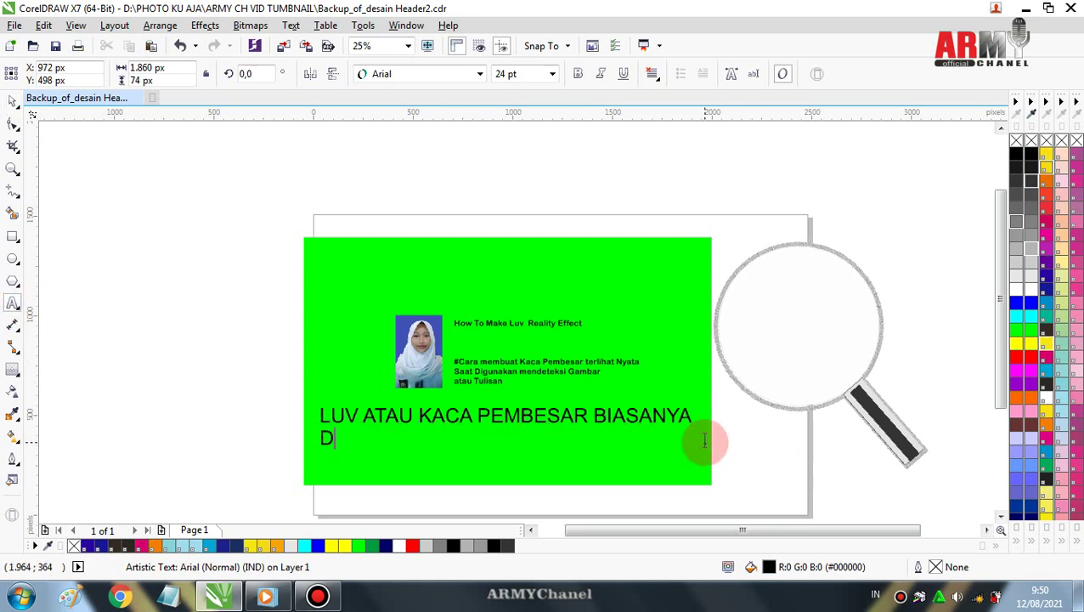
type("IGUNAKAN")
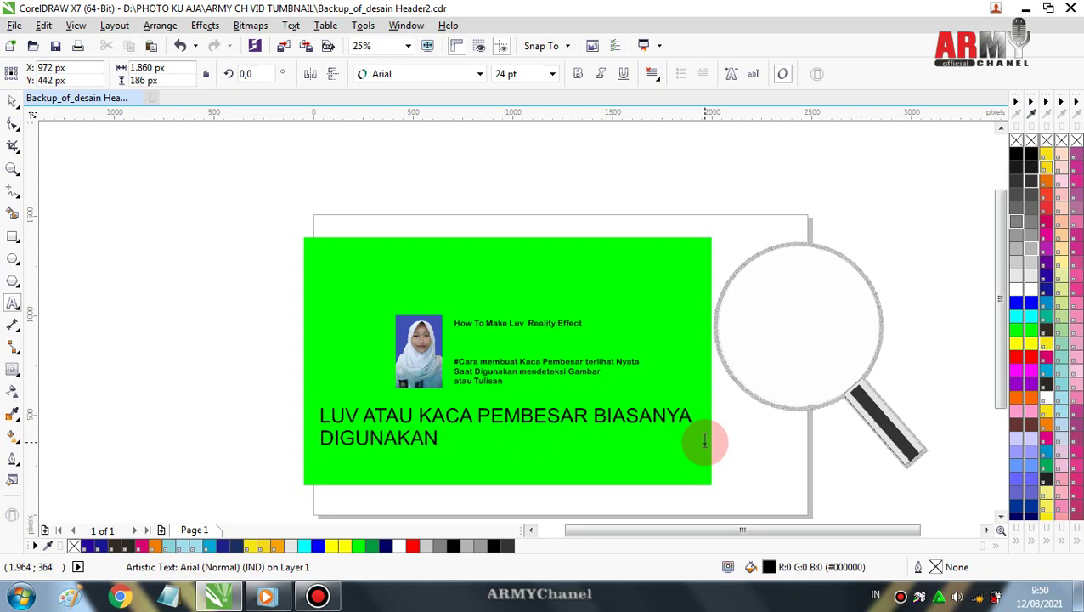
type(" DALAM ")
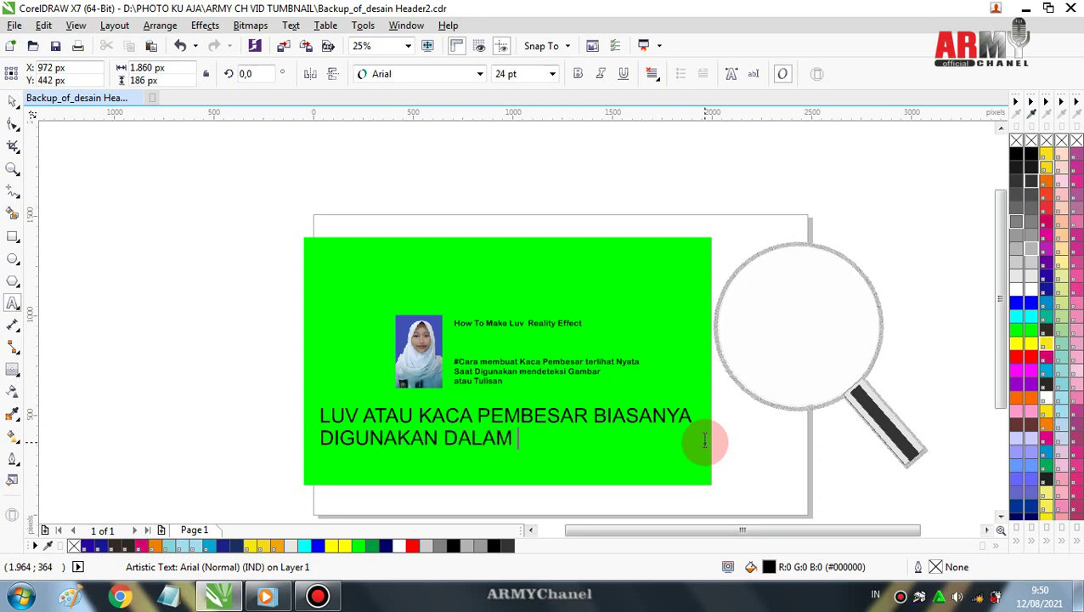
type("DUNIA ")
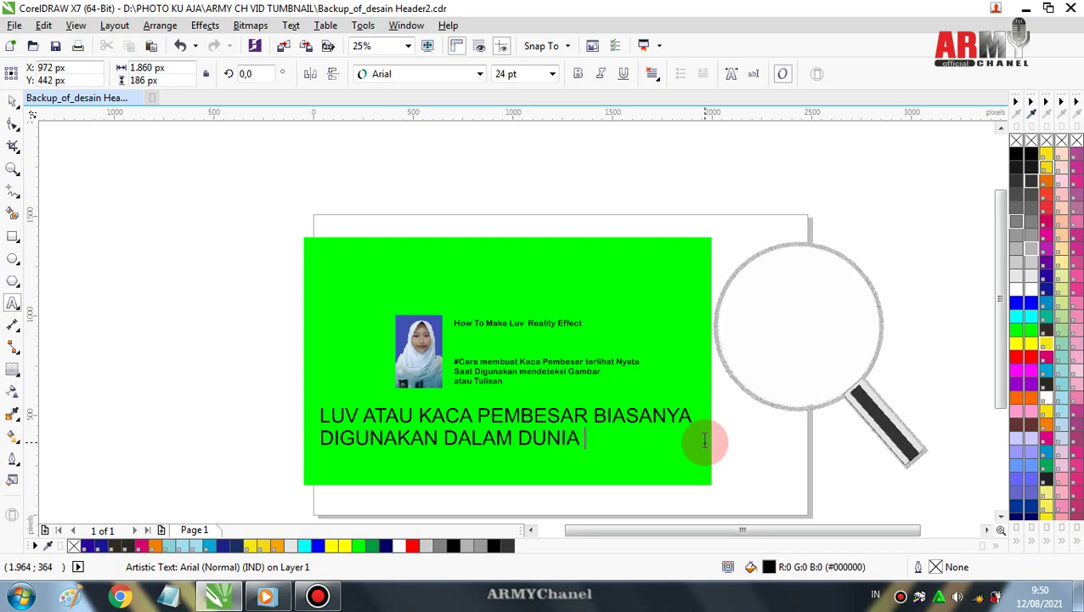
type("KEDOKTE")
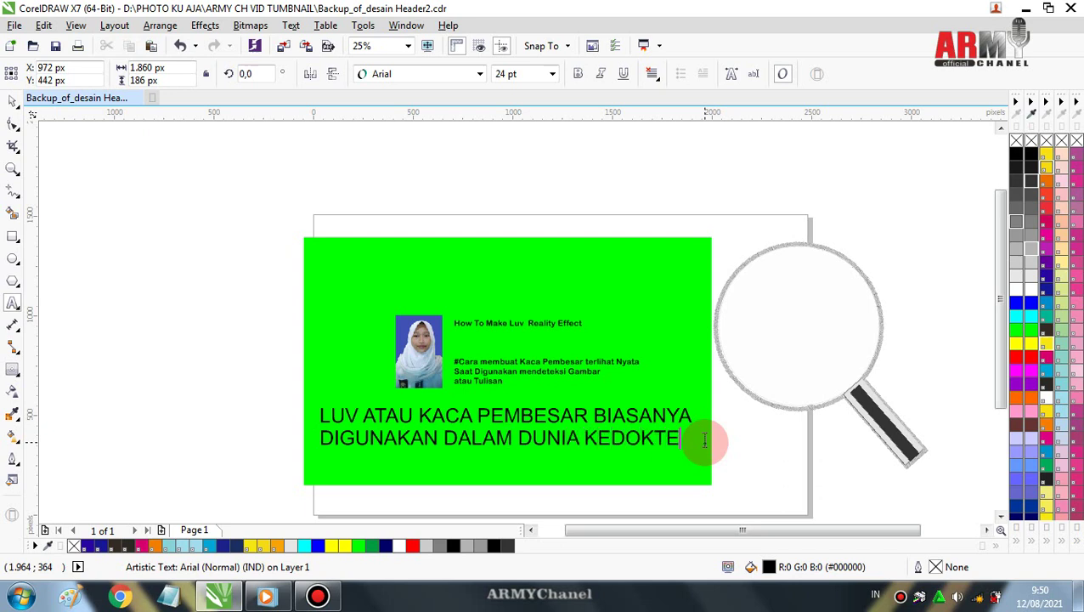
type("RAN")
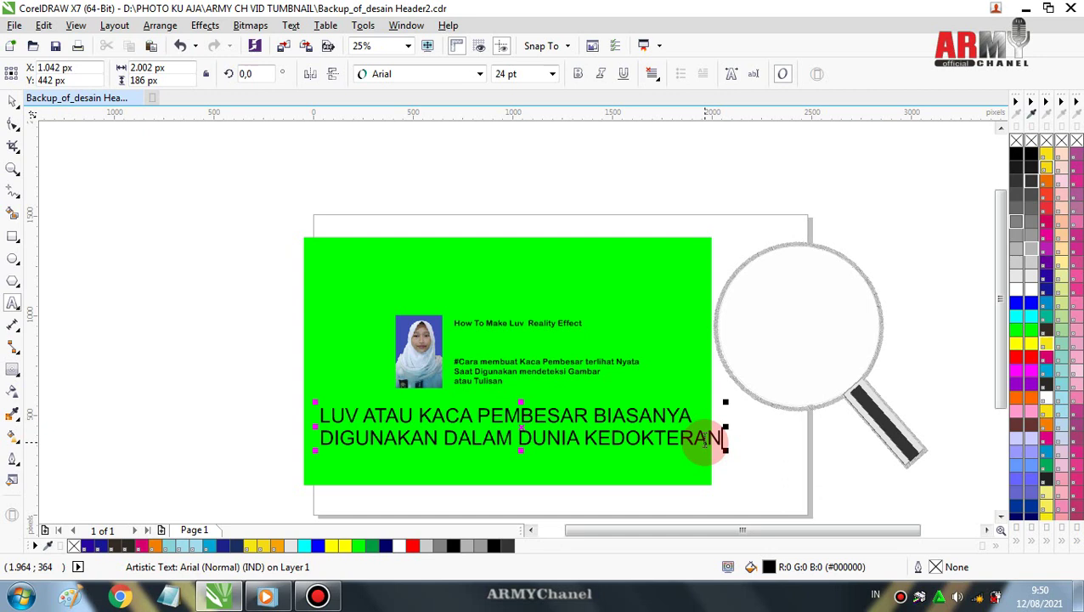
key("Return")
type("PA")
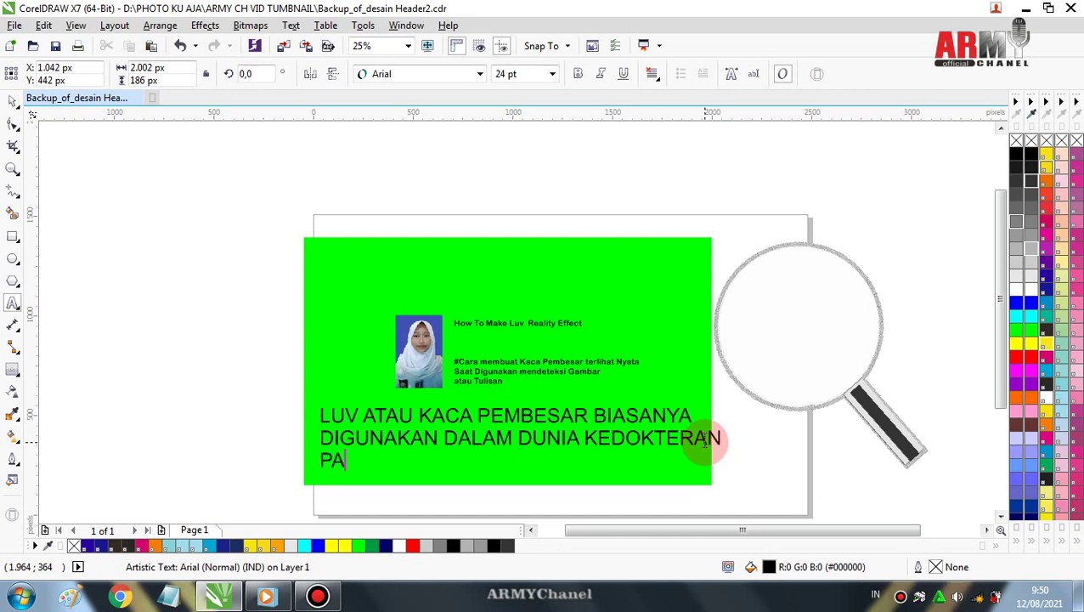
type("RA PEN")
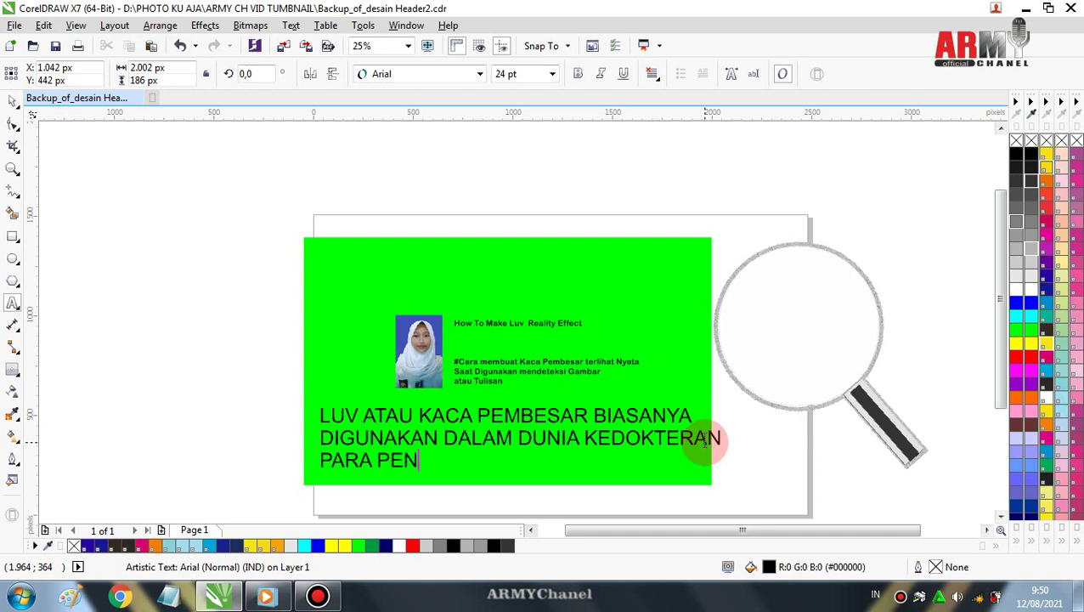
type("ELITI")
type(" D")
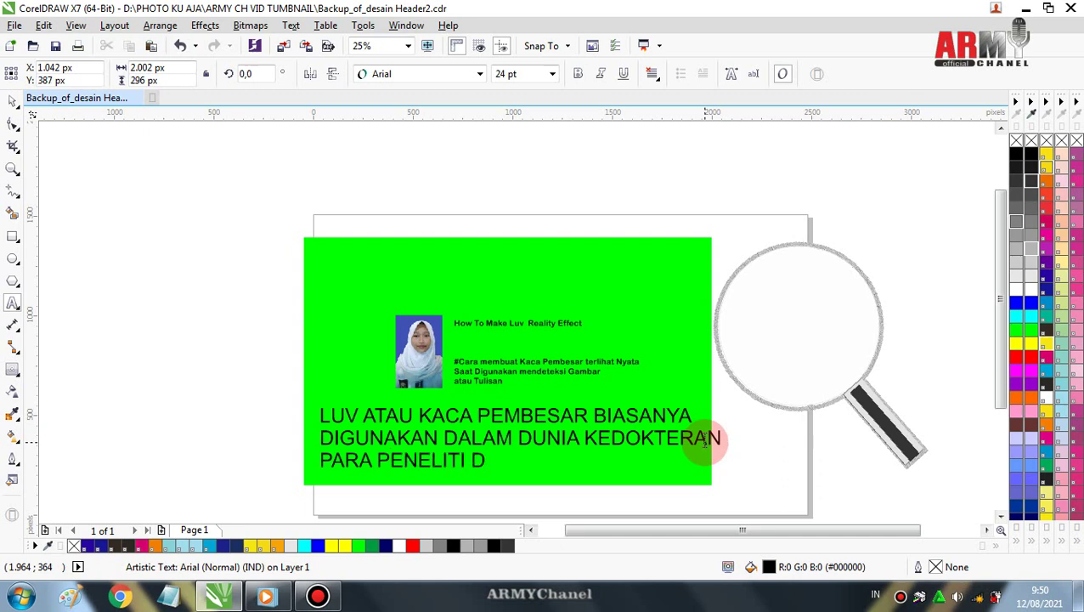
type("AN")
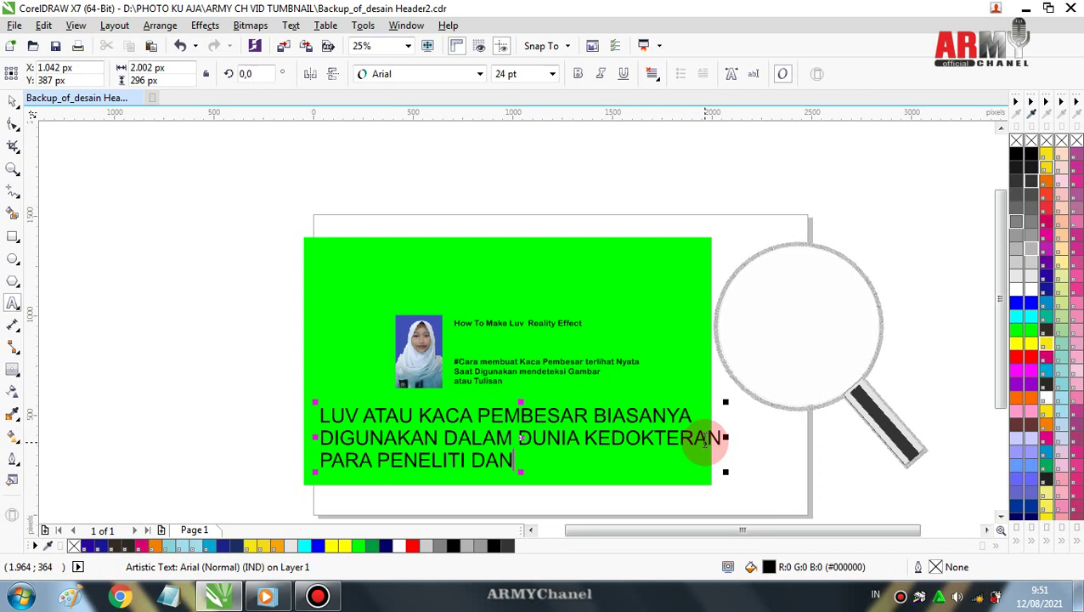
key("Escape")
type("LABOR")
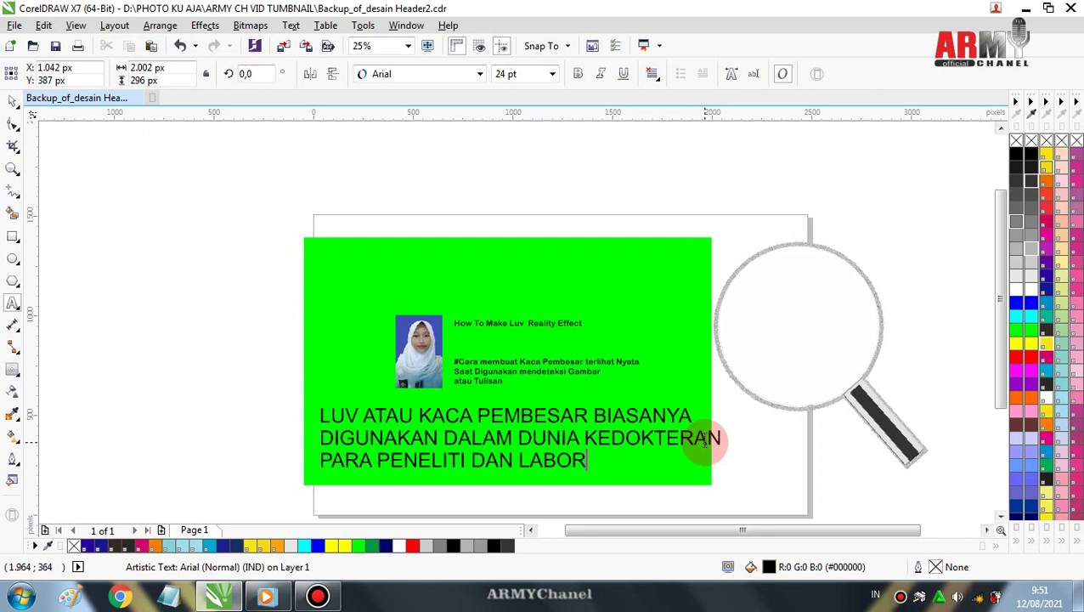
type("ATOR")
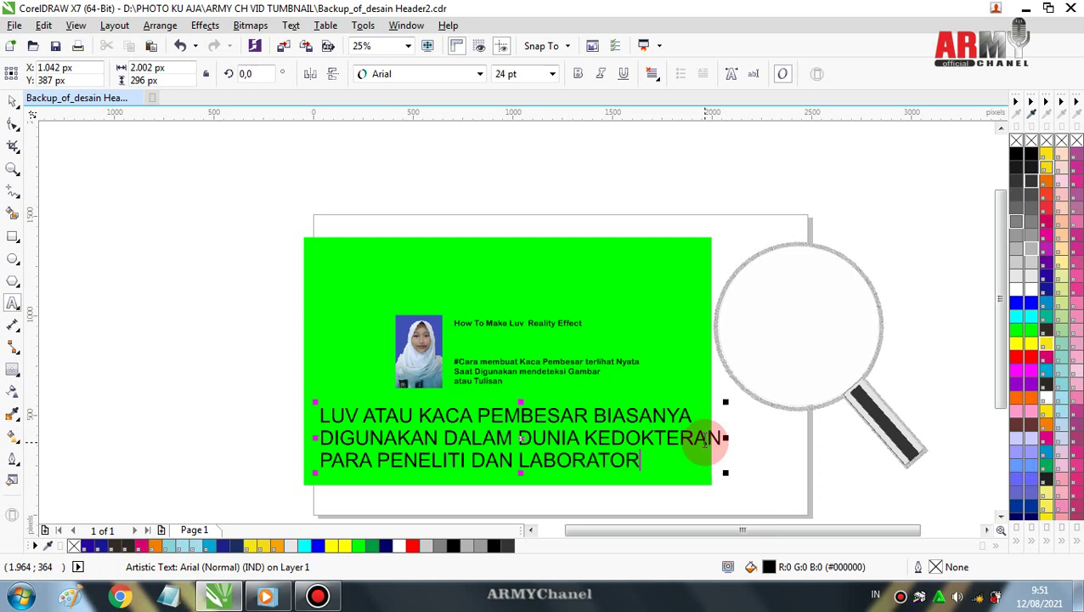
type("IUM")
left_click(704, 438)
Set the three-line caption to 18 pt, then place the text cursor after LABORATORIUM
left_click(12, 100)
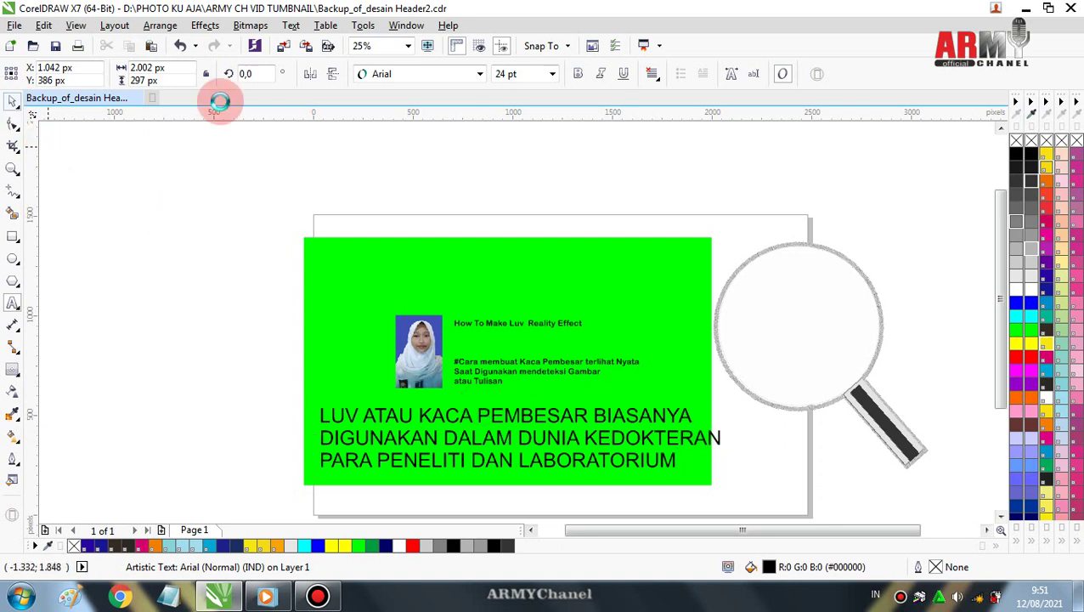
left_click(552, 75)
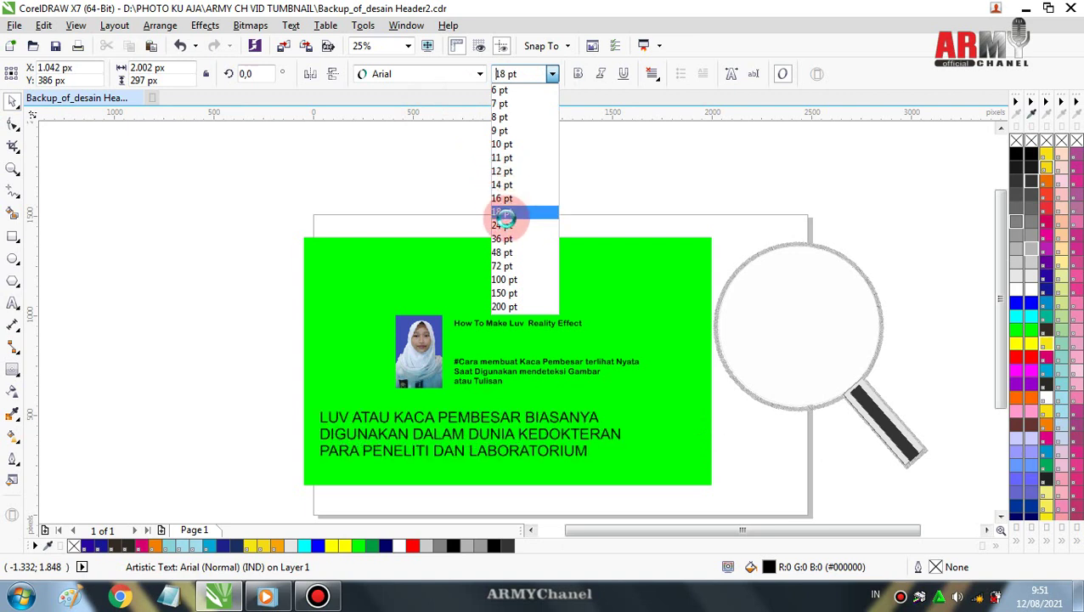
left_click(504, 212)
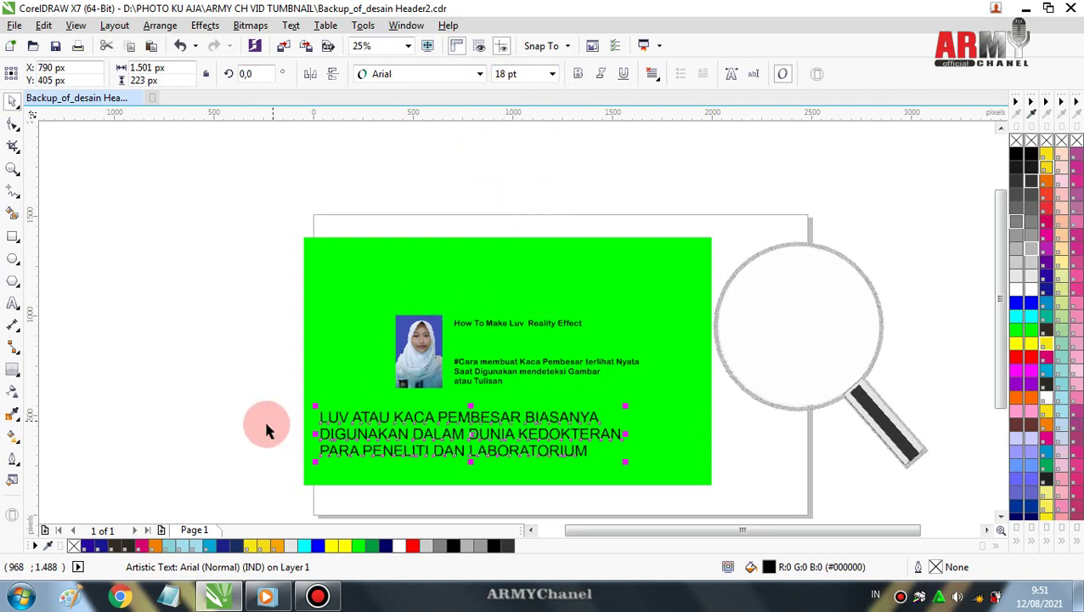
left_click(13, 302)
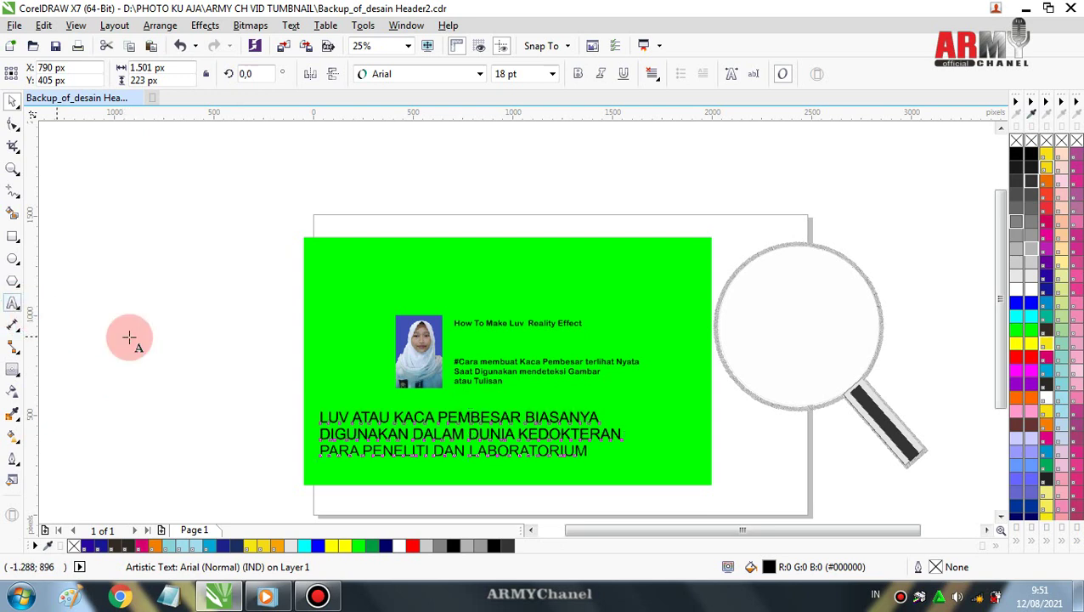
left_click(471, 453)
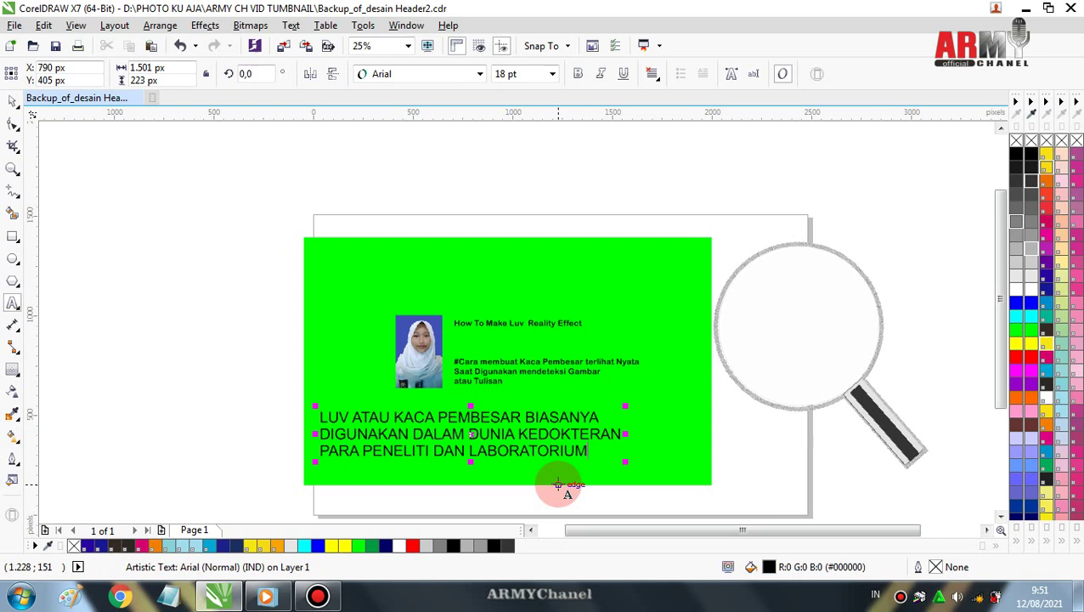
Add the line '>>>>Jangan Lupa Lihat Posisi Moust Pointer/Cursor', fixing the 'Cirsor' typo
key("Return")
type(">>>>")
type("Jang")
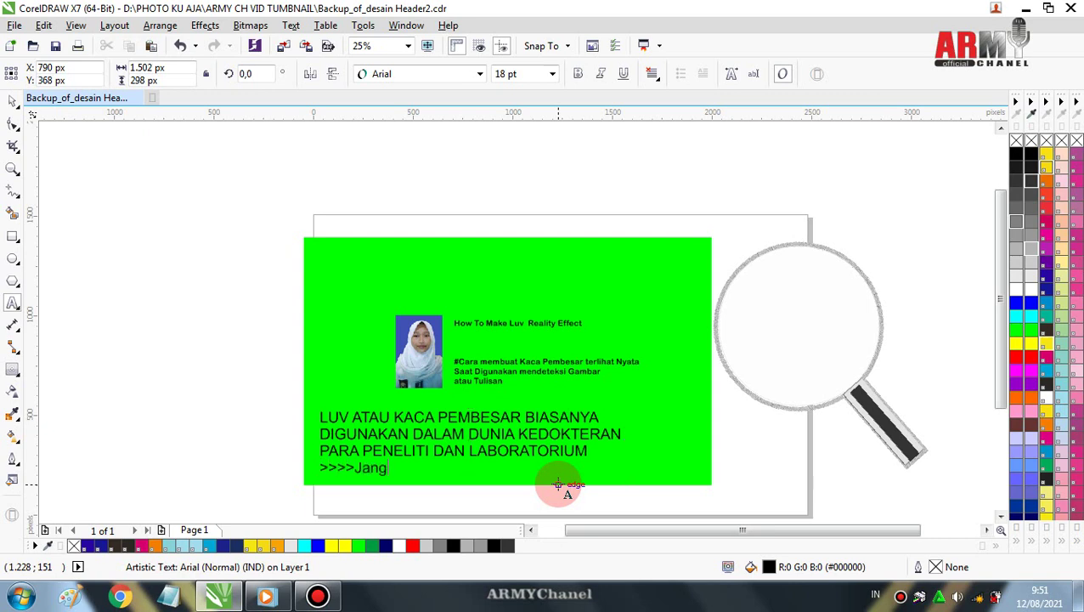
type("an Lu")
type("pa L")
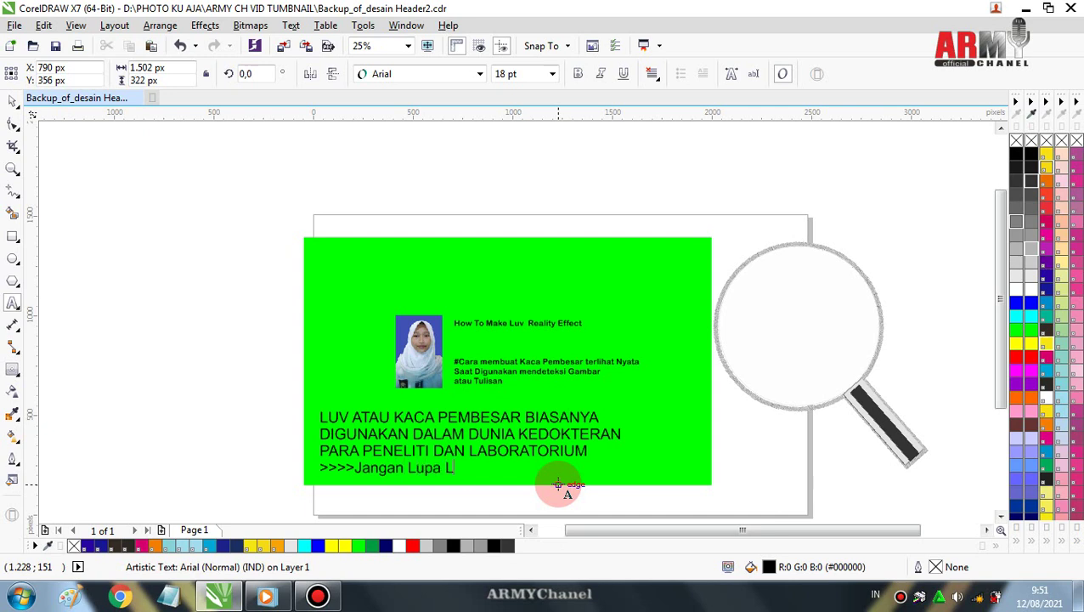
type("ihat ")
type("Posisi")
type(" Mo")
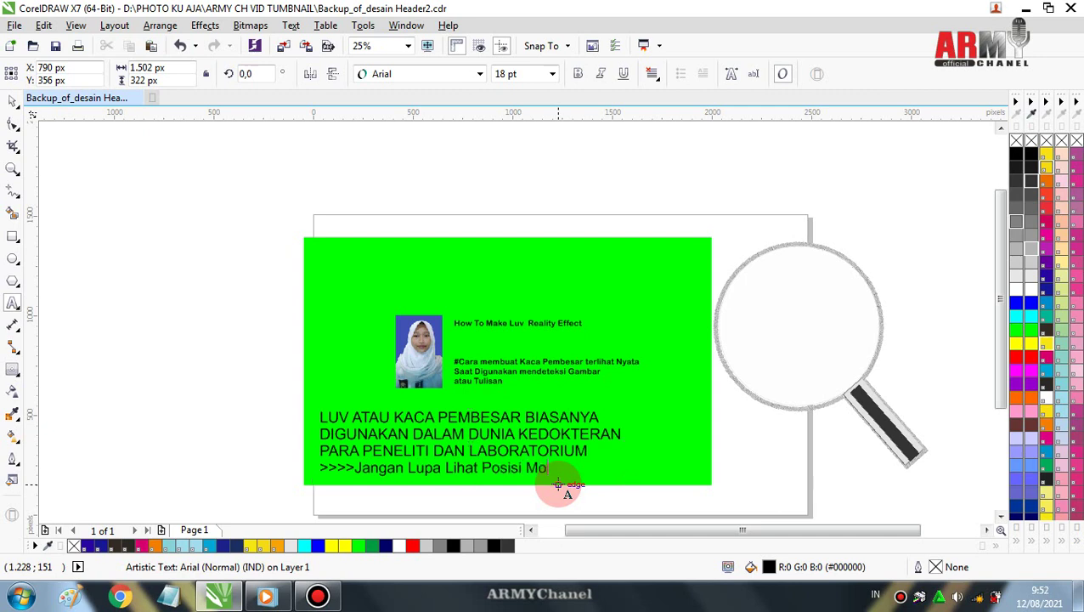
type("ust P")
type("ointer")
type("/C")
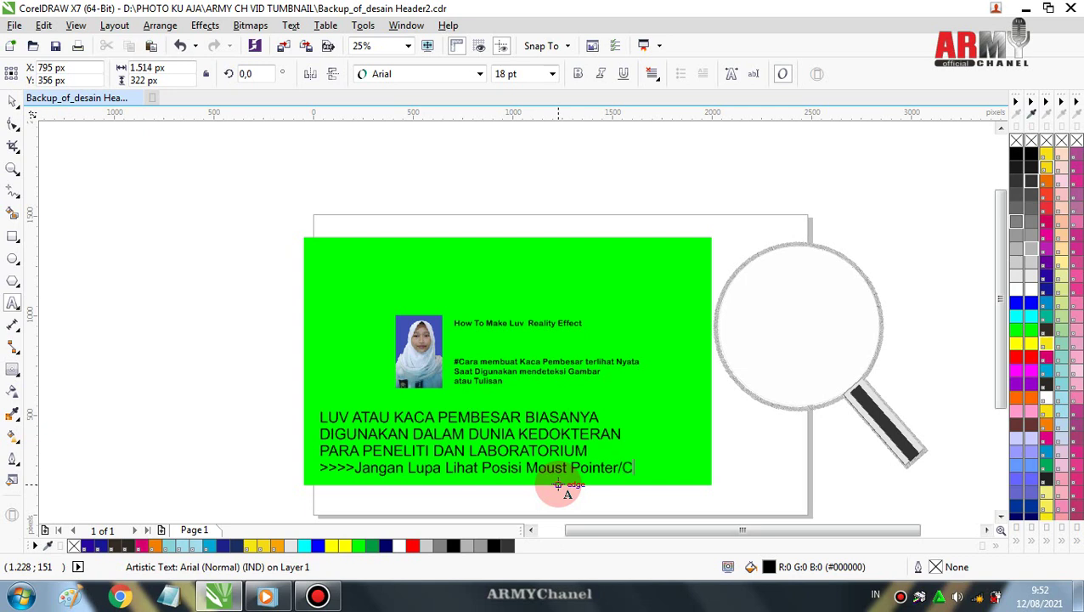
type("irsor")
key("BackSpace")
key("BackSpace")
key("BackSpace")
key("BackSpace")
type("u")
type("rsor")
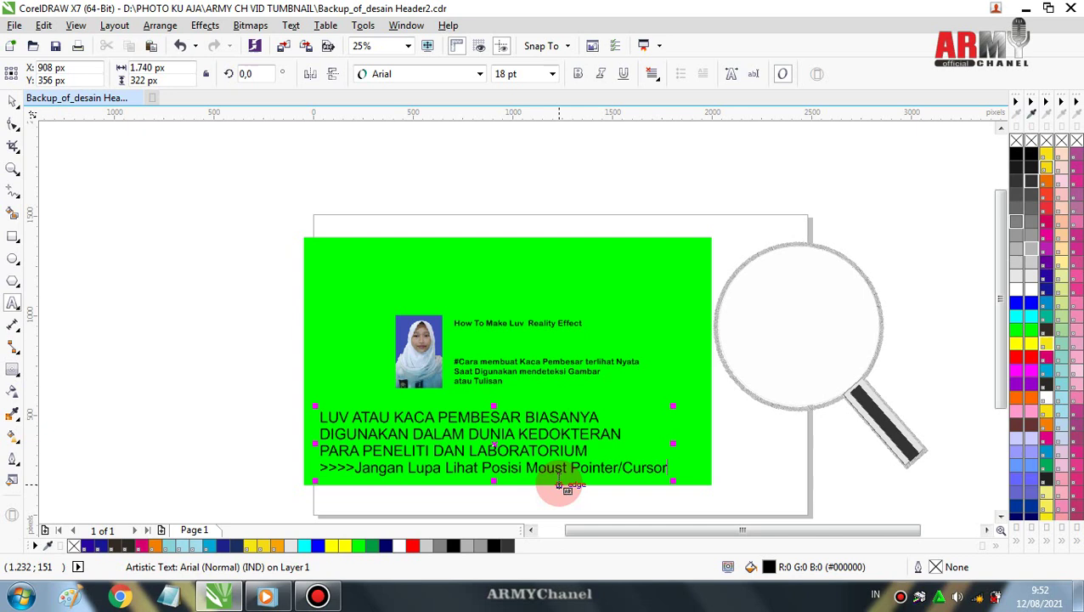
left_click(319, 416)
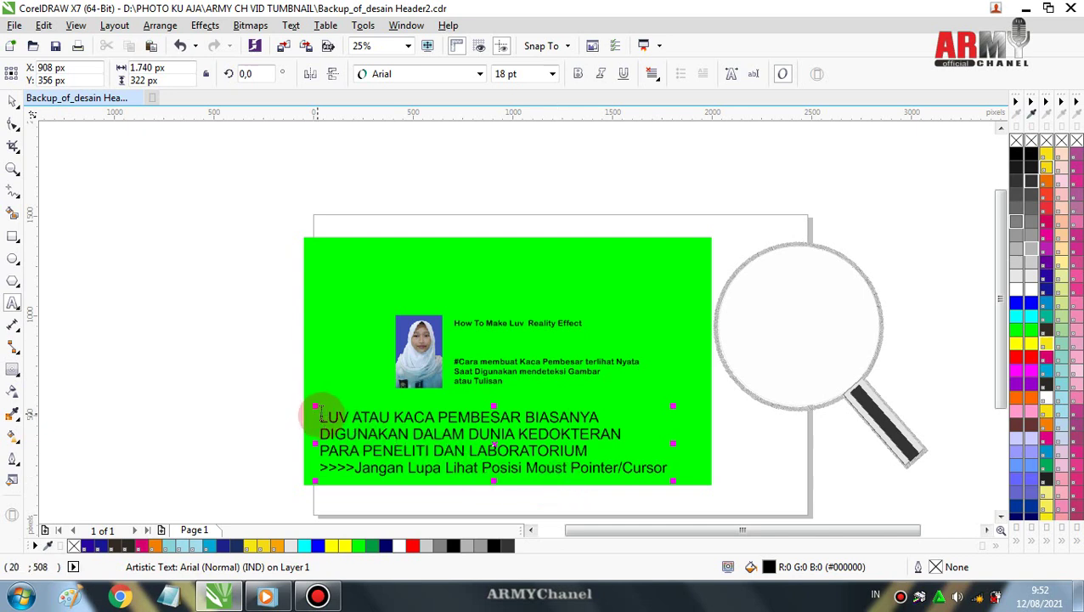
Append 'saat menciptakan Effect yang berkaitan agar terlihat' and 'sempurna.....Yakin...KALIAN HEBAT....Salam Desain'
left_click(1000, 517)
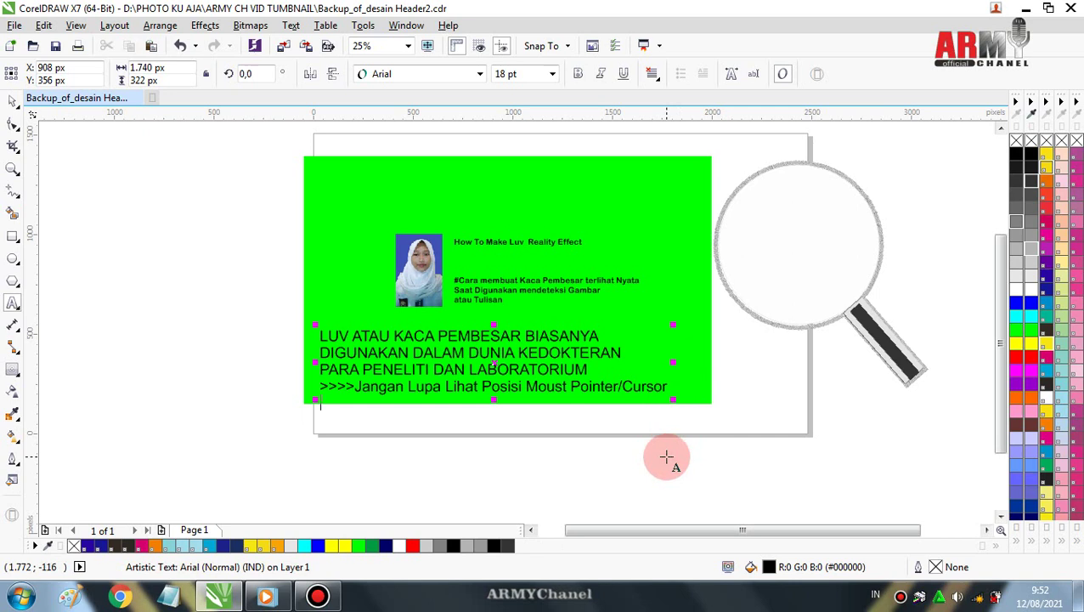
type("saat")
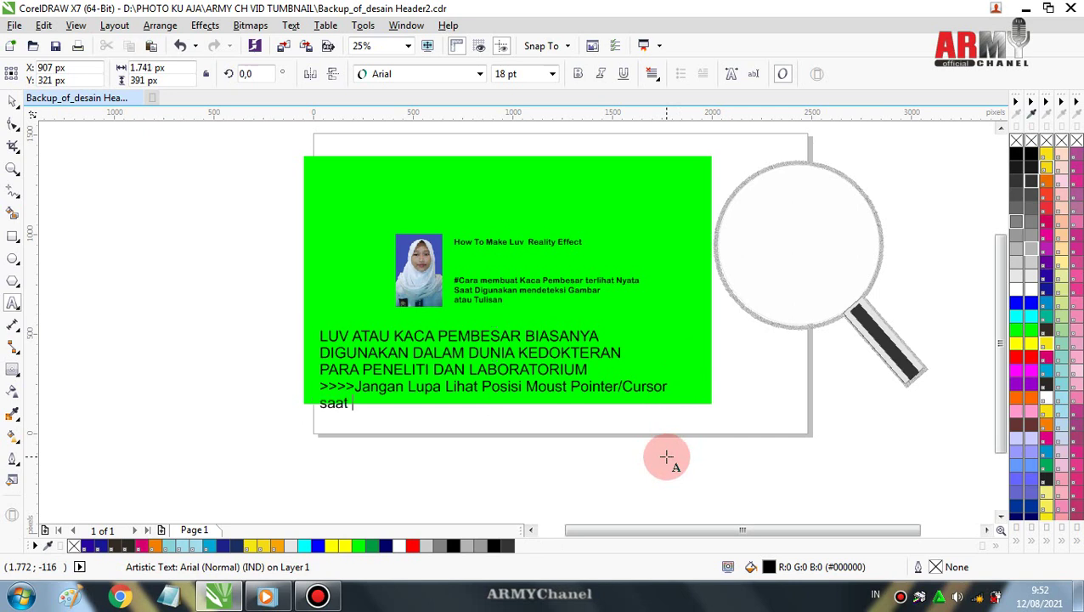
key("Escape")
type("men")
type("ciptak")
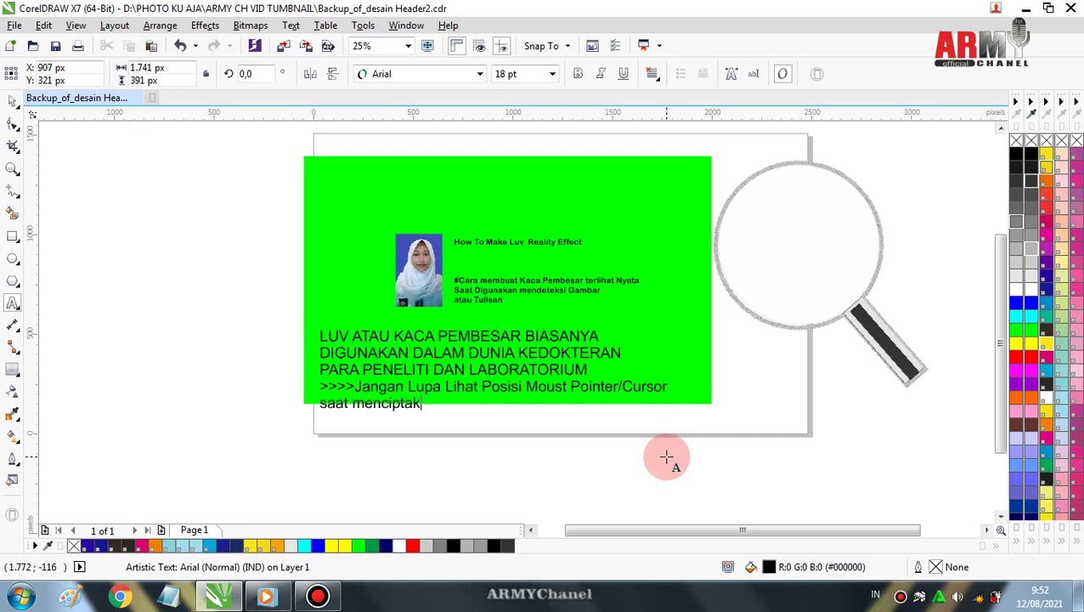
type("an")
type(" Effect")
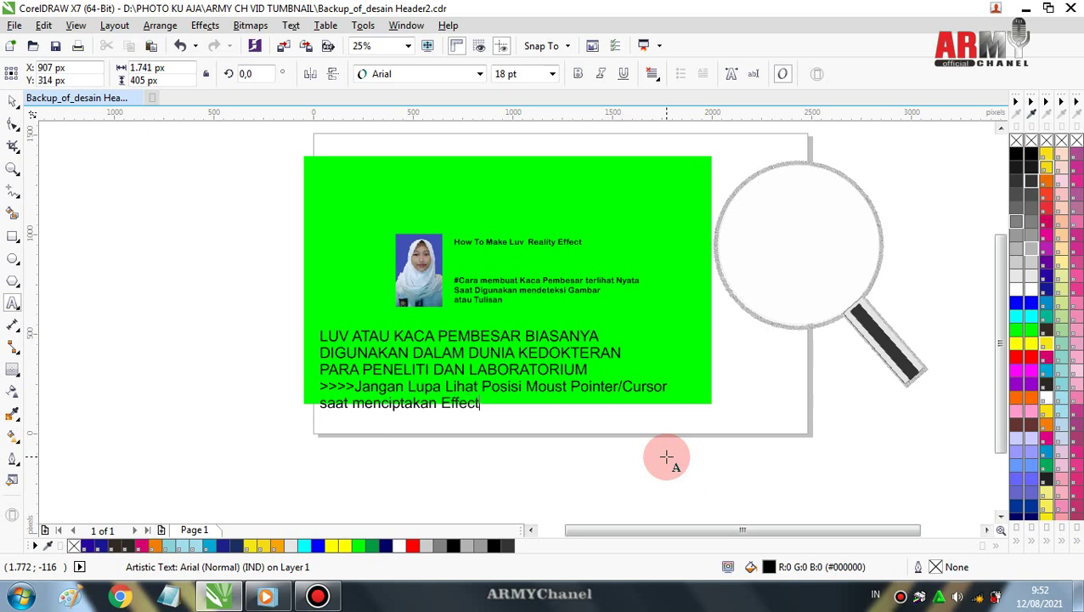
type(" yang be")
type("rkaitan ")
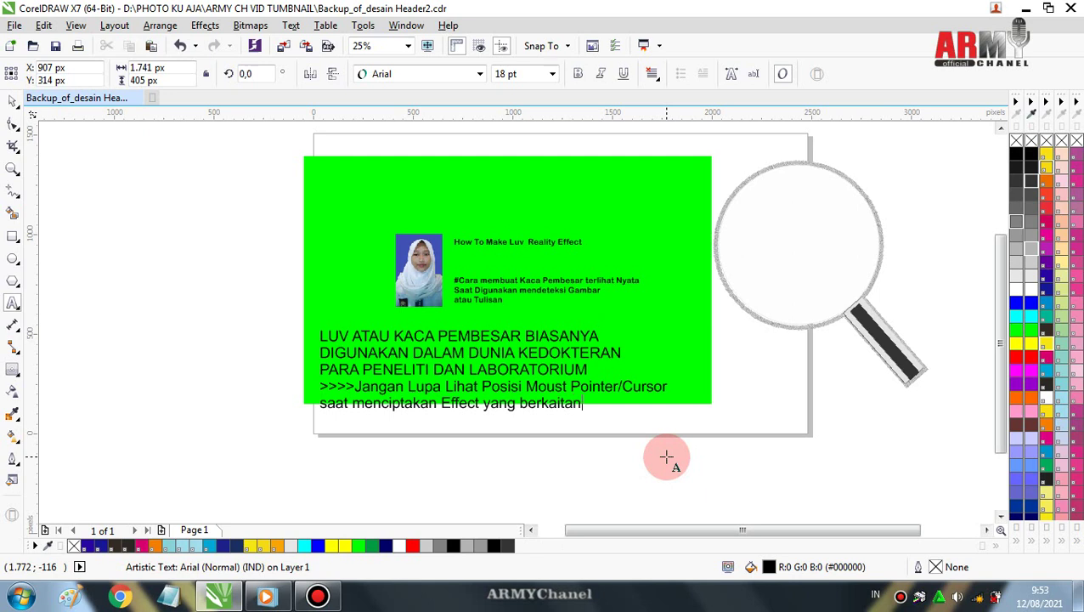
type("agar t")
type("erlihat")
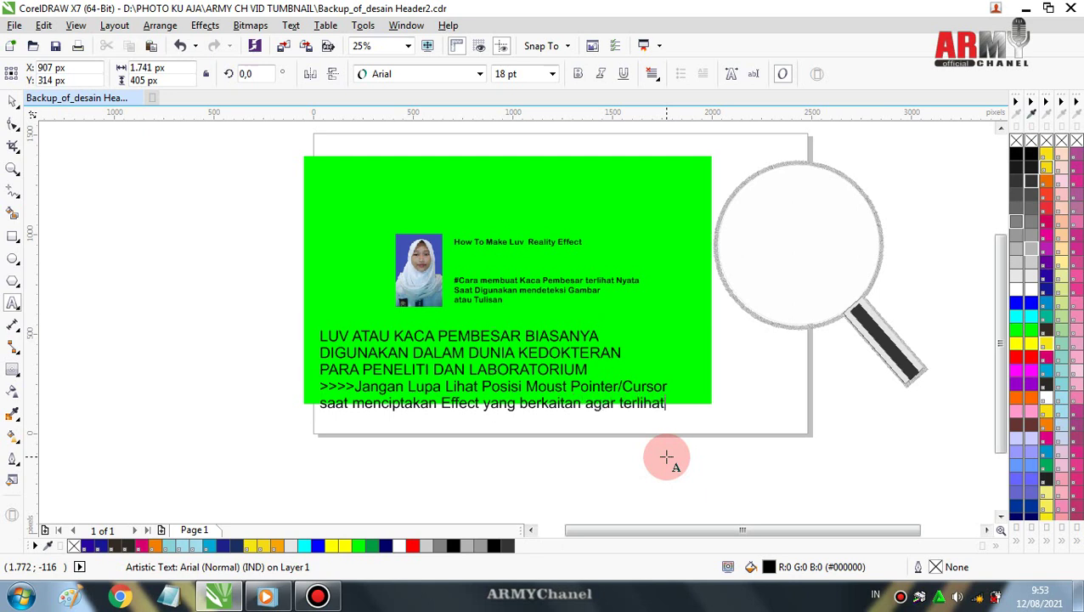
key("Escape")
type("sempur")
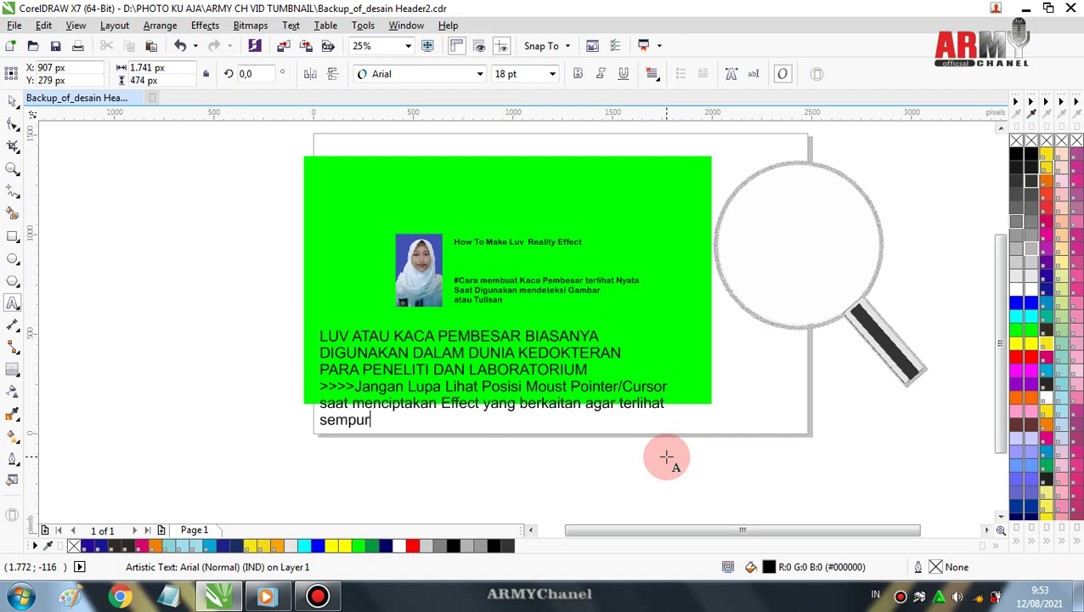
type("na")
key("Escape")
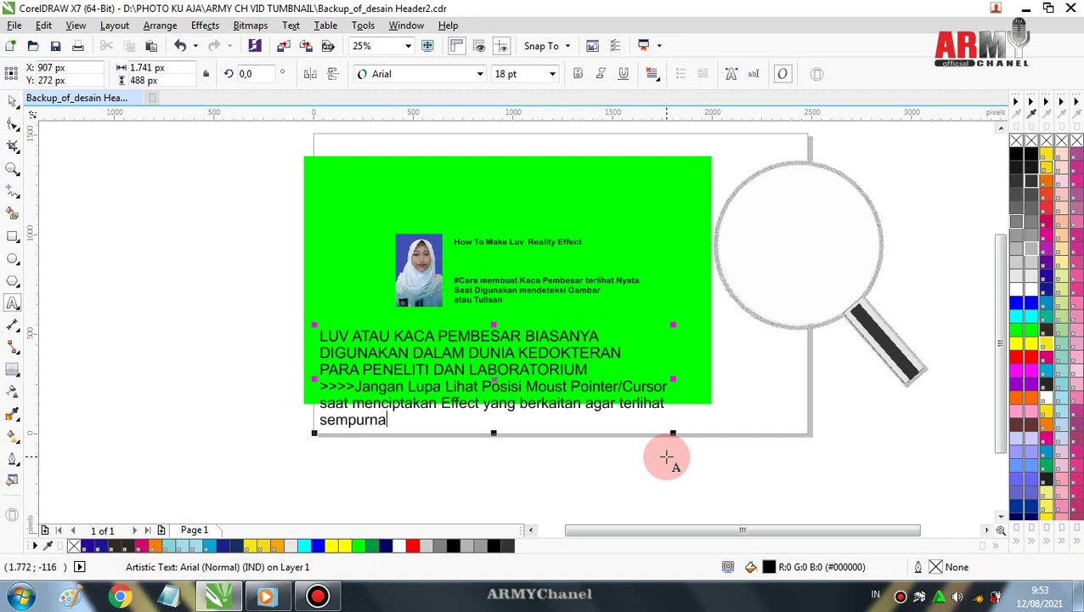
type(".....")
type("Yakin.")
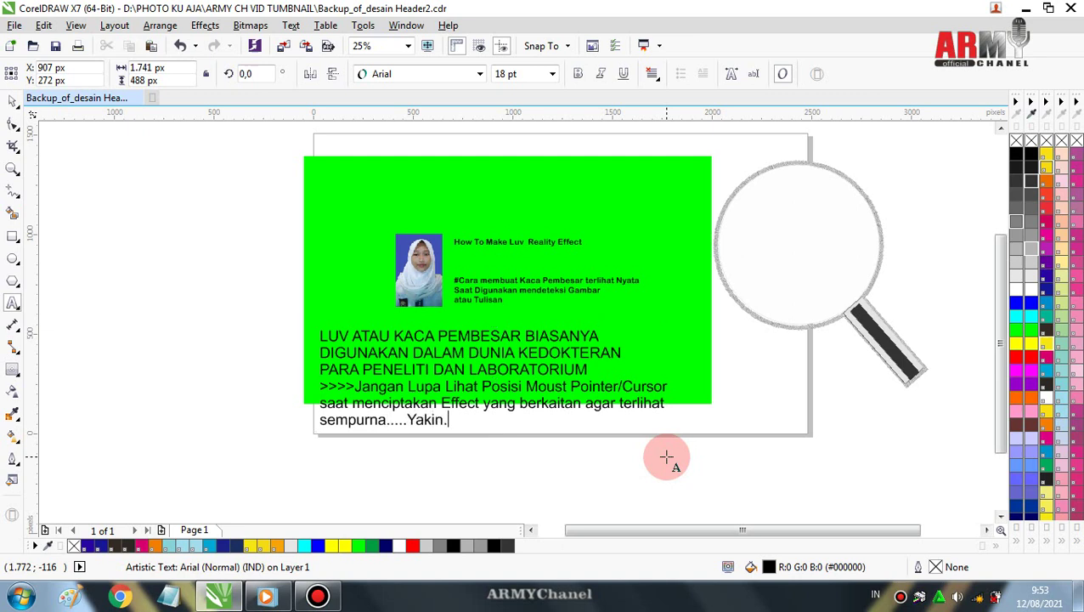
type("..KALI")
type("AN HEBAT")
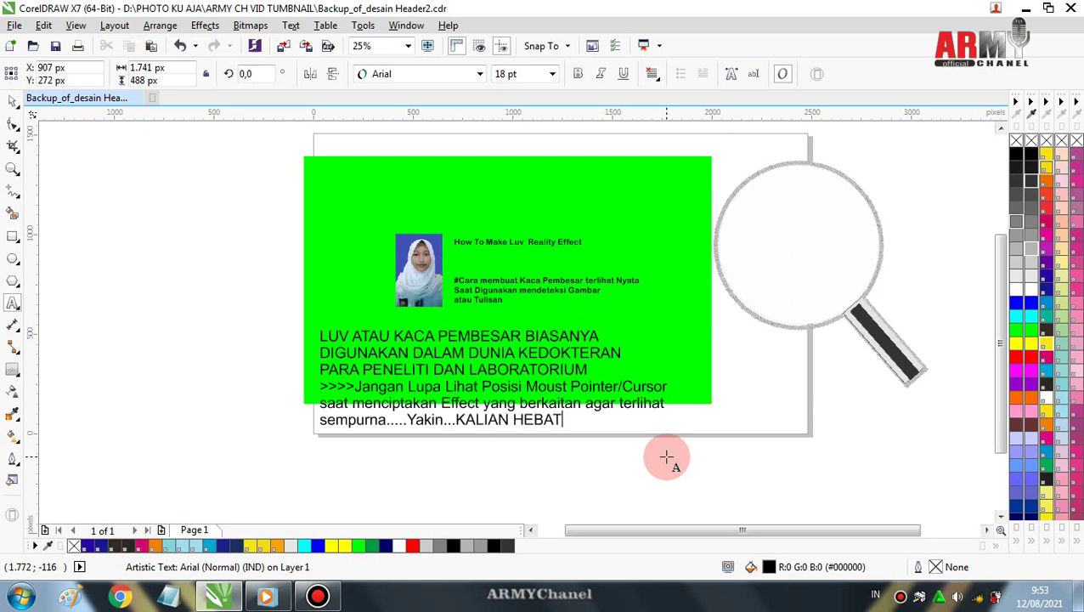
type("..")
type("..Sala")
type("m Desain")
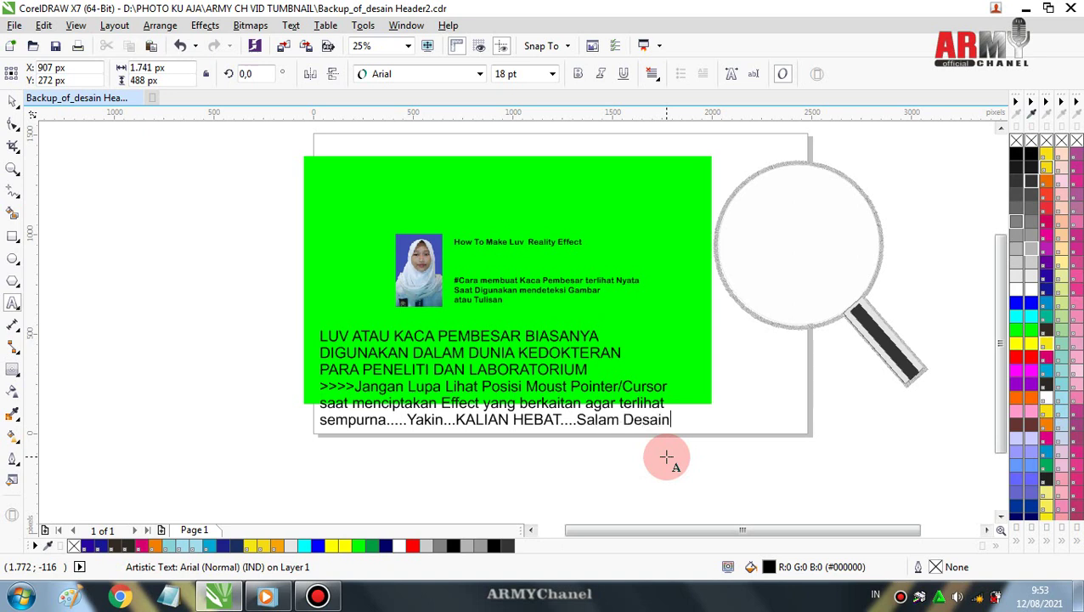
key("Escape")
With the Pick tool, deselect everything and select the six-line caption block at the bottom
left_click(13, 100)
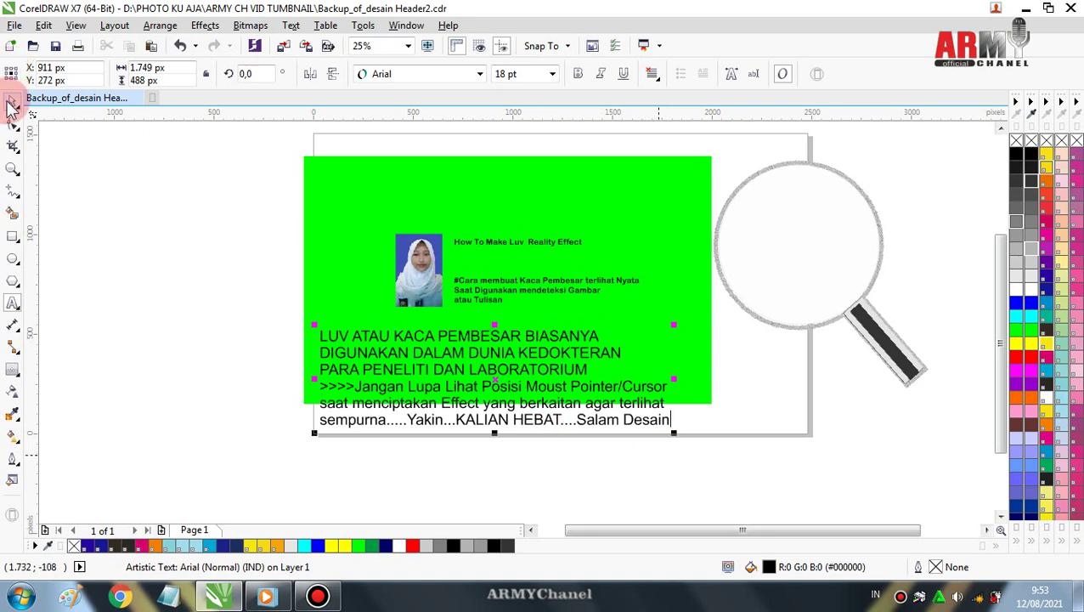
left_click(127, 245)
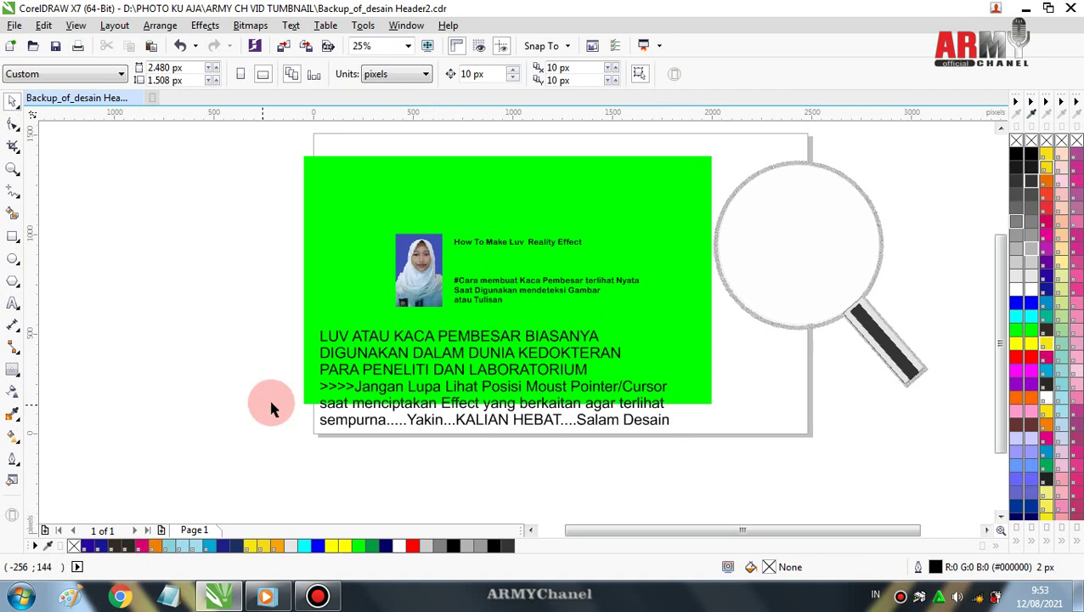
left_click(439, 396)
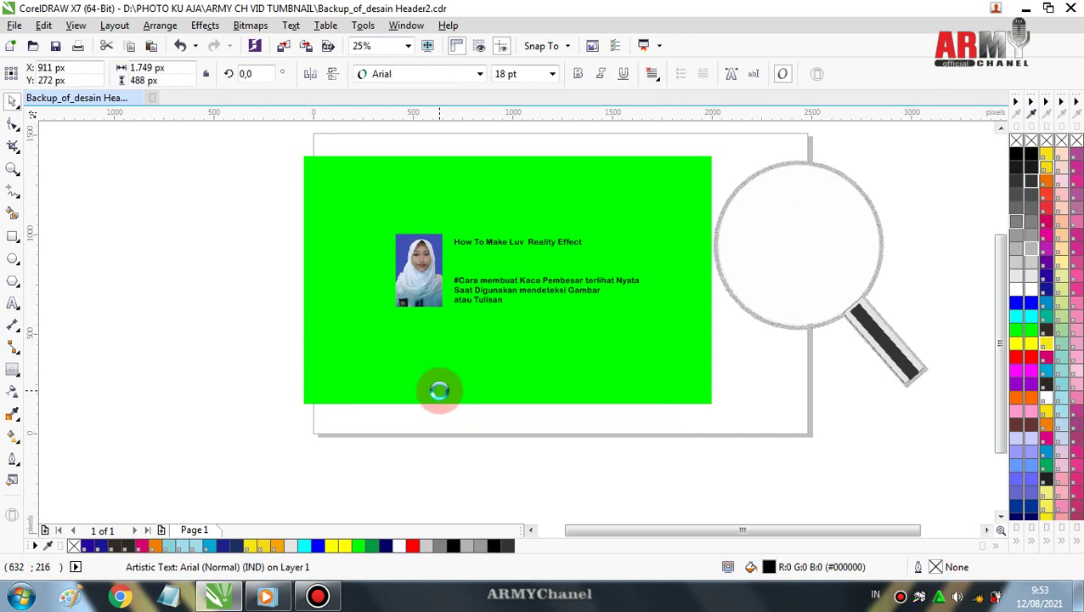
Drag the magnifier group left until its lens frames the portrait photo, then deselect
left_click(767, 323)
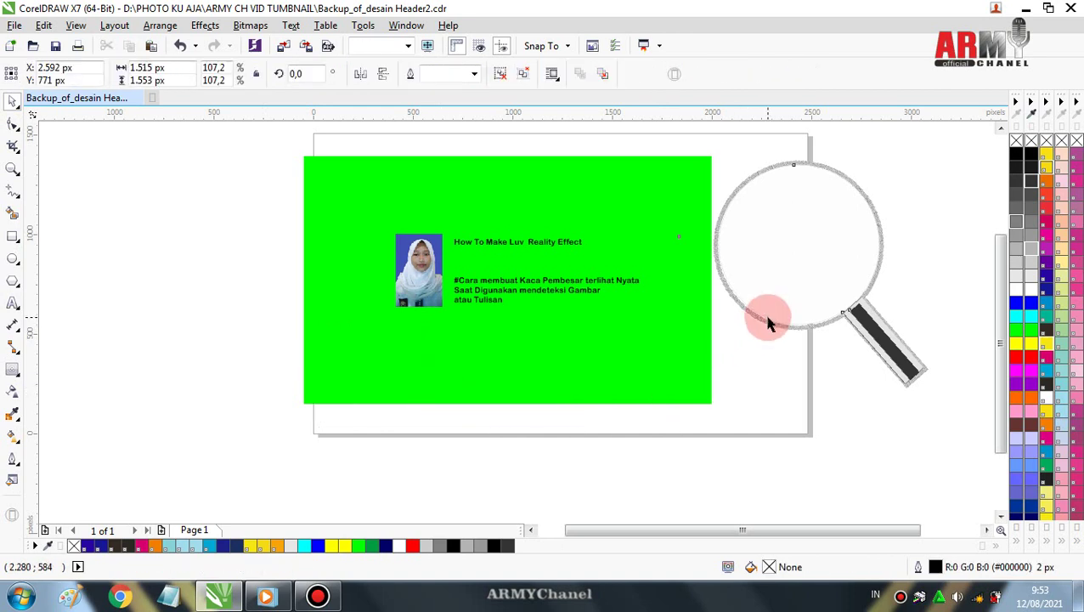
left_click_drag(767, 323, 588, 325)
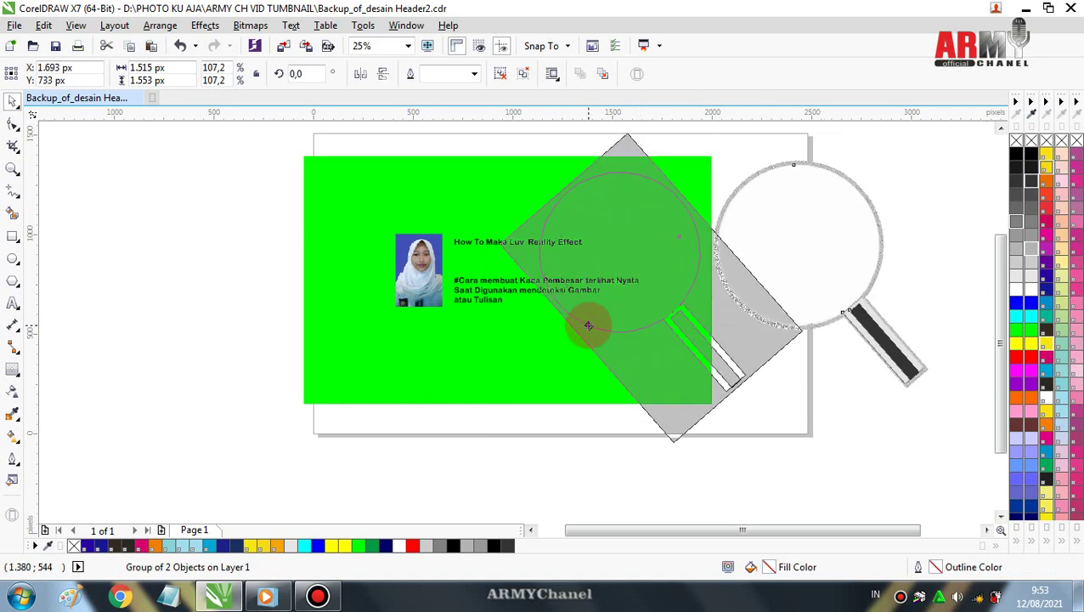
left_click_drag(588, 325, 563, 317)
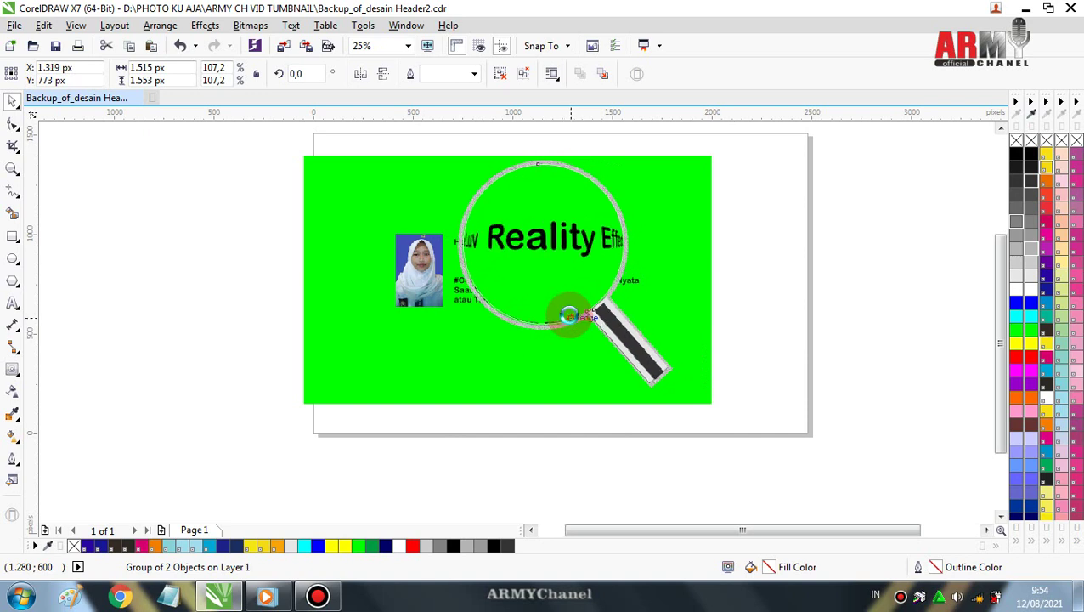
left_click(856, 445)
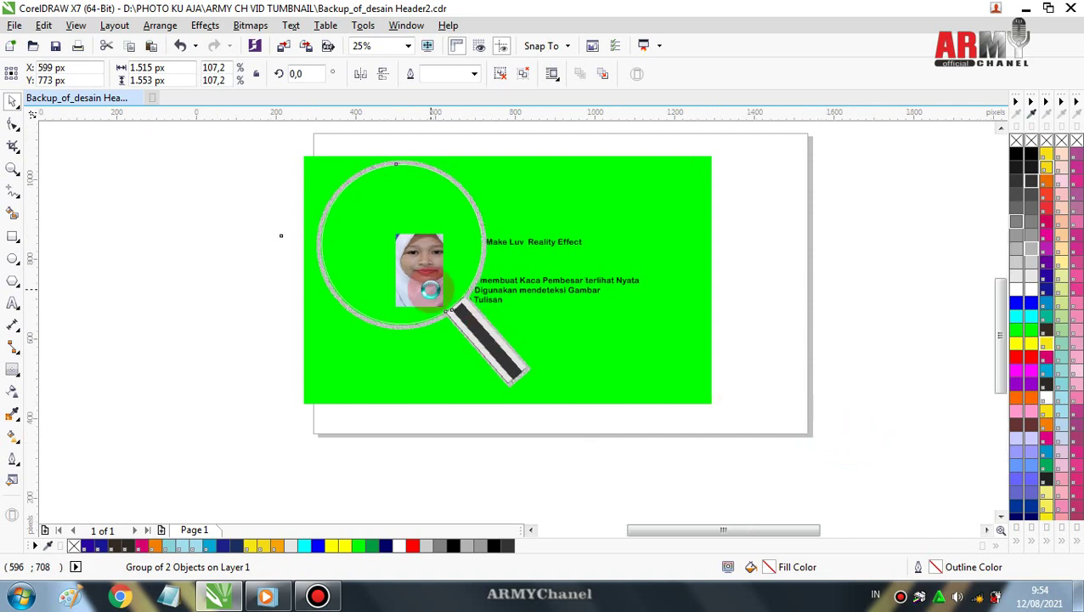
Nudge the magnifier up once and right six times to the page's right edge
scroll(431, 290, "up", 2)
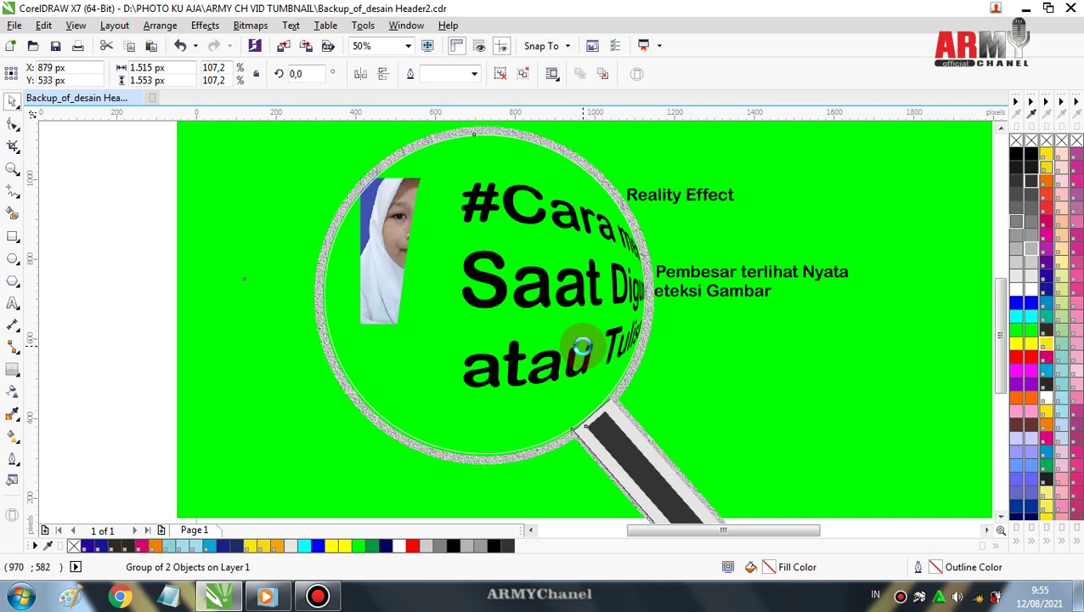
key("Up")
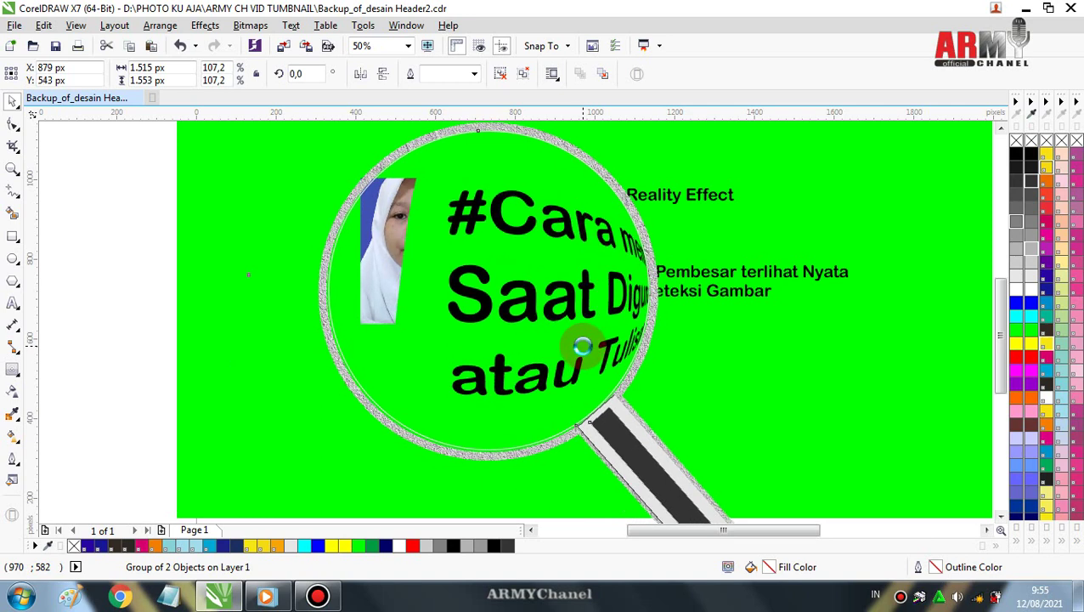
key("Right")
key("Right")
key("Right")
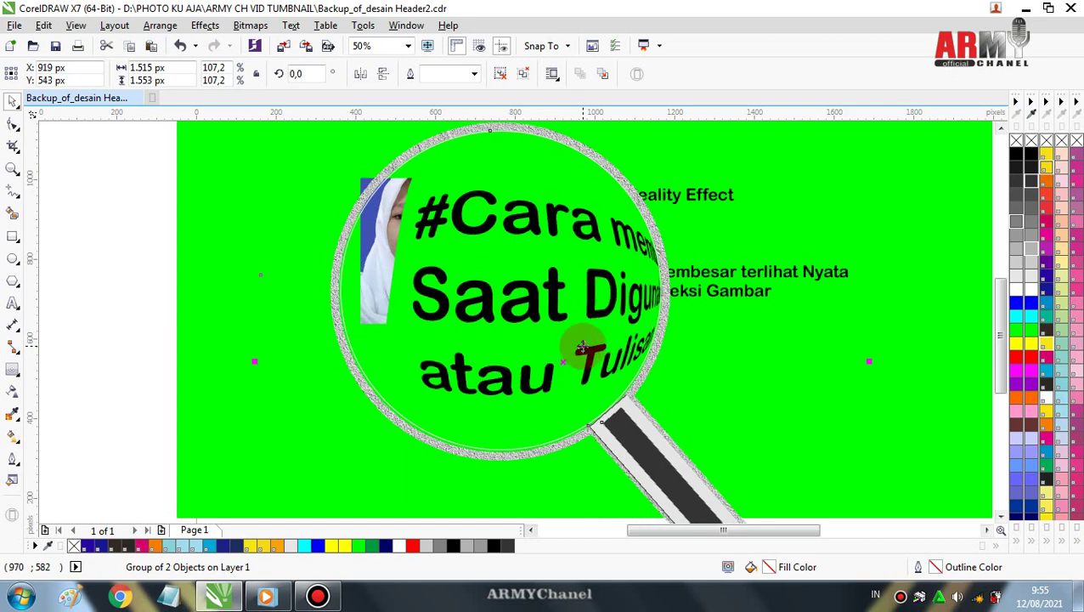
key("Right")
key("Right")
key("Right")
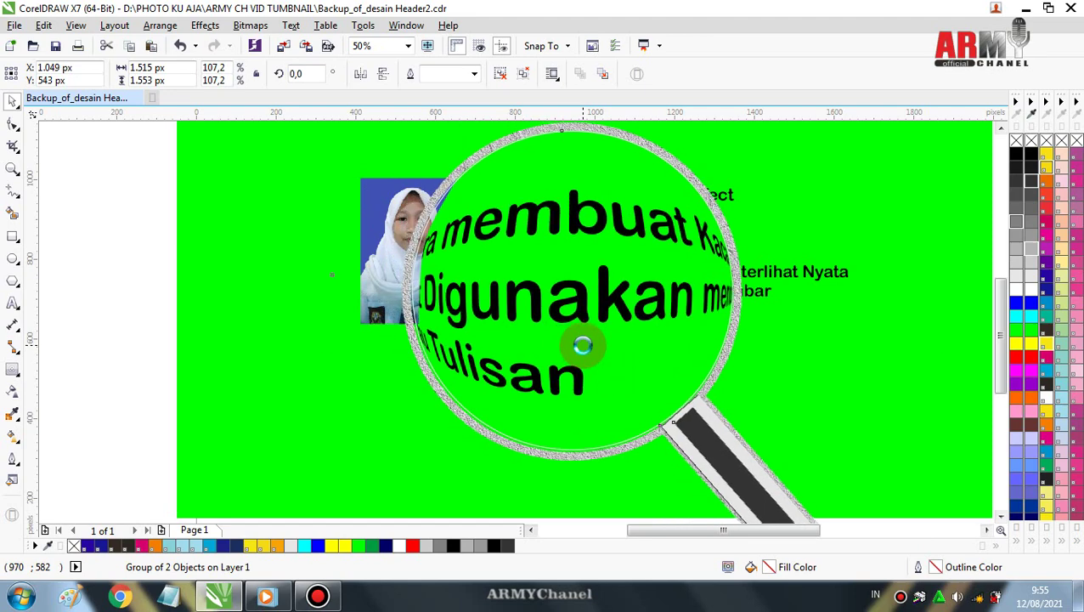
mouse_move(1016, 426)
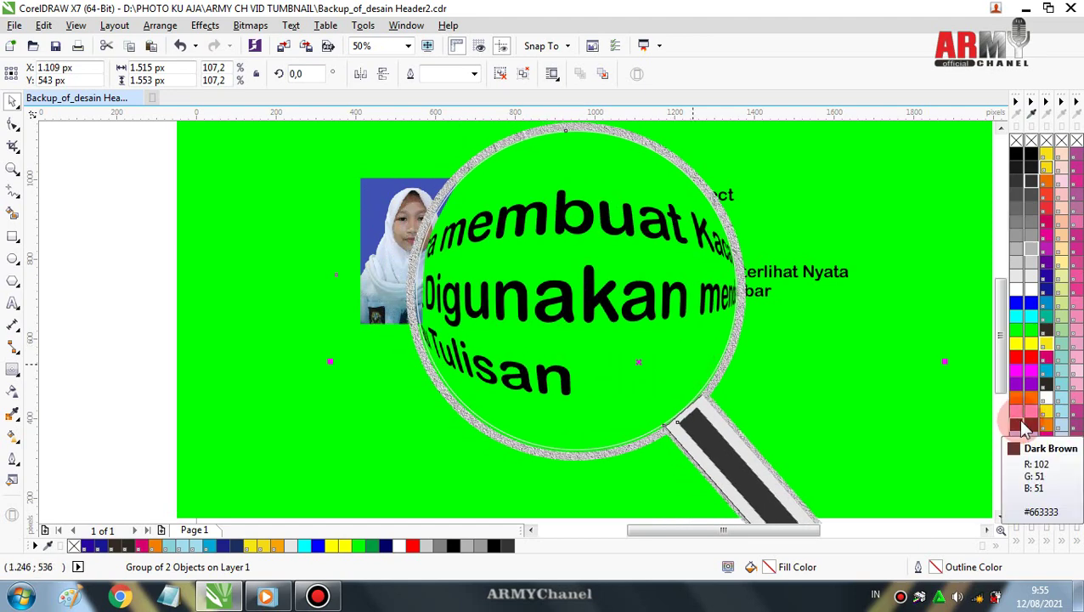
key("Right")
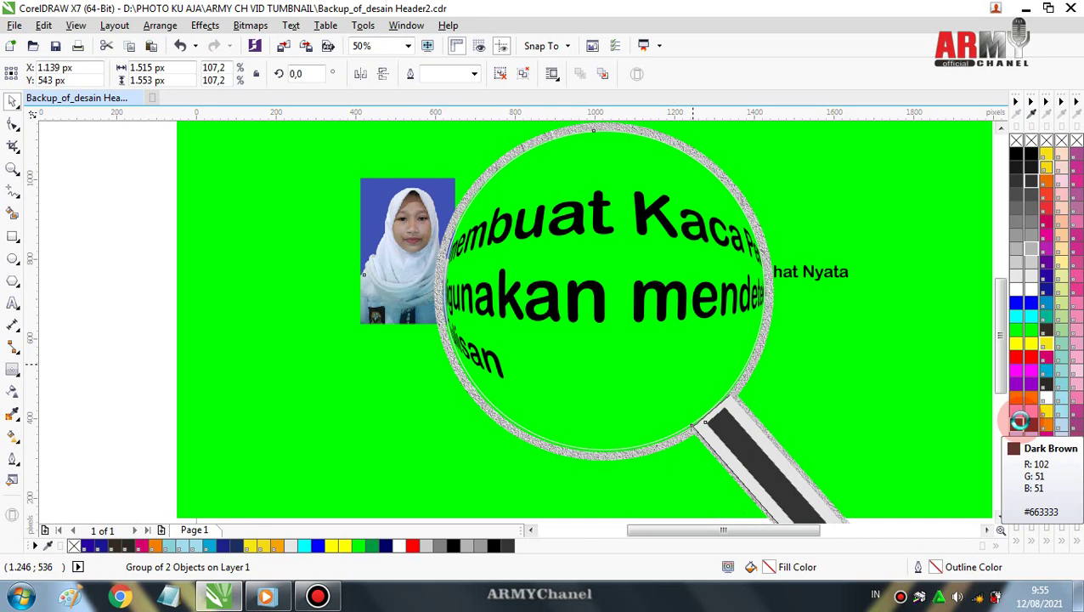
key("Right")
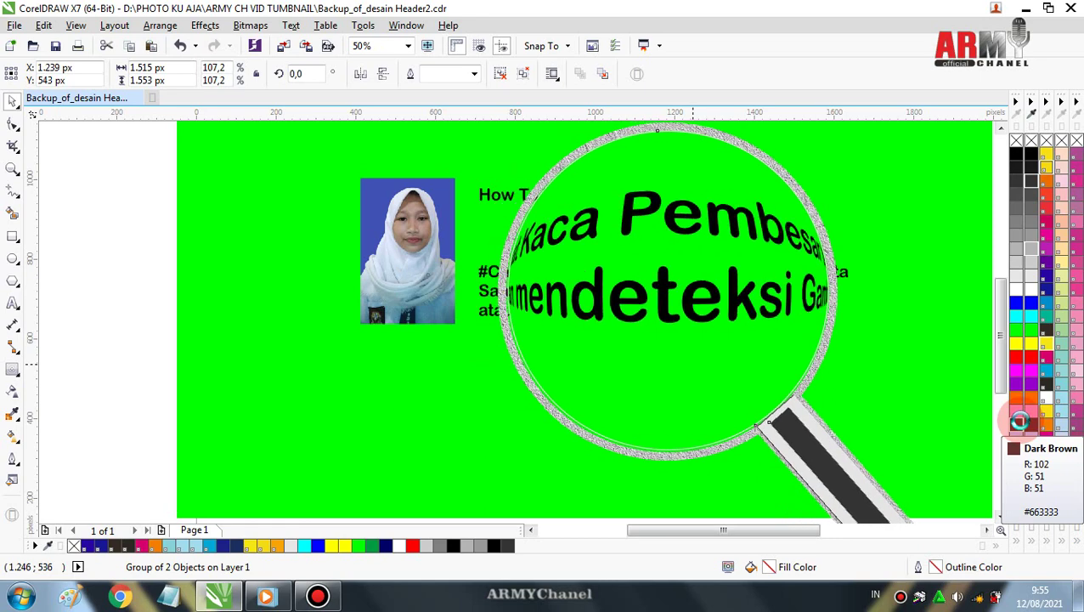
key("Right")
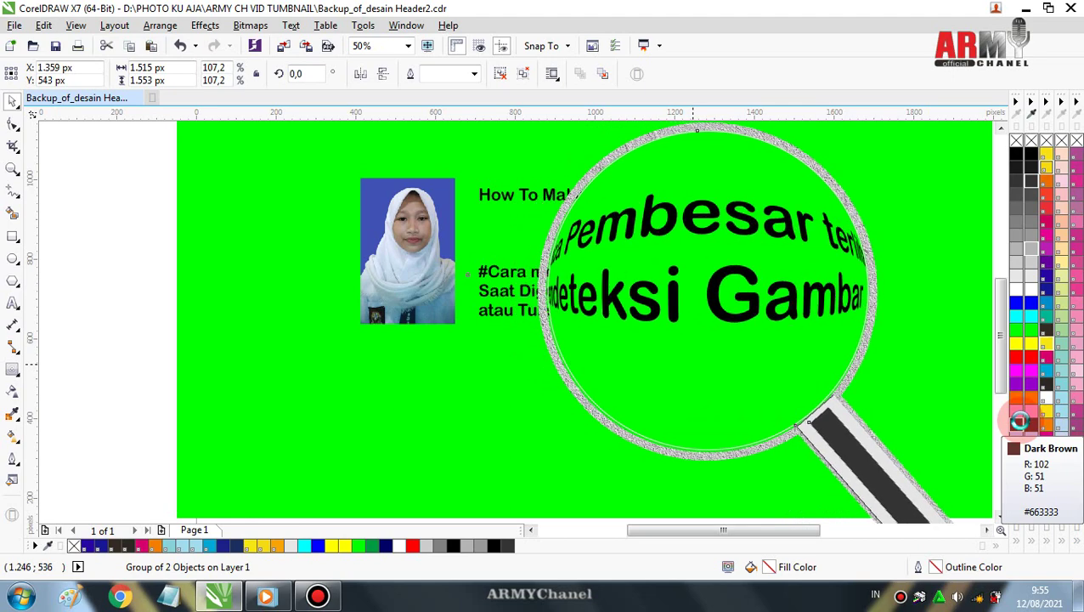
key("Right")
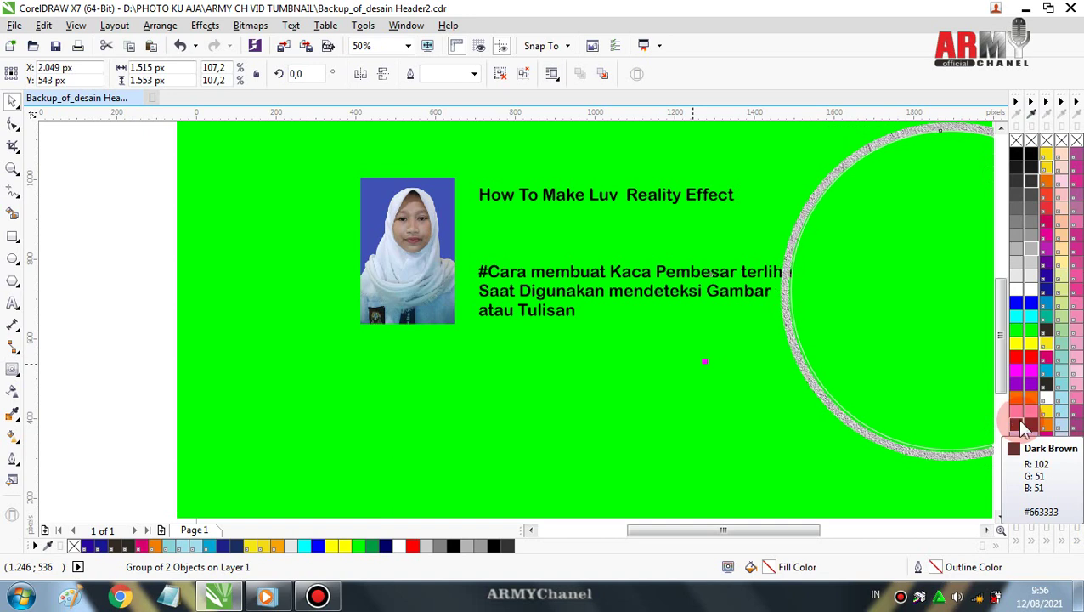
Zoom out and move the magnifier group off the page to the right
scroll(891, 356, "down", 2)
scroll(892, 356, "down", 3)
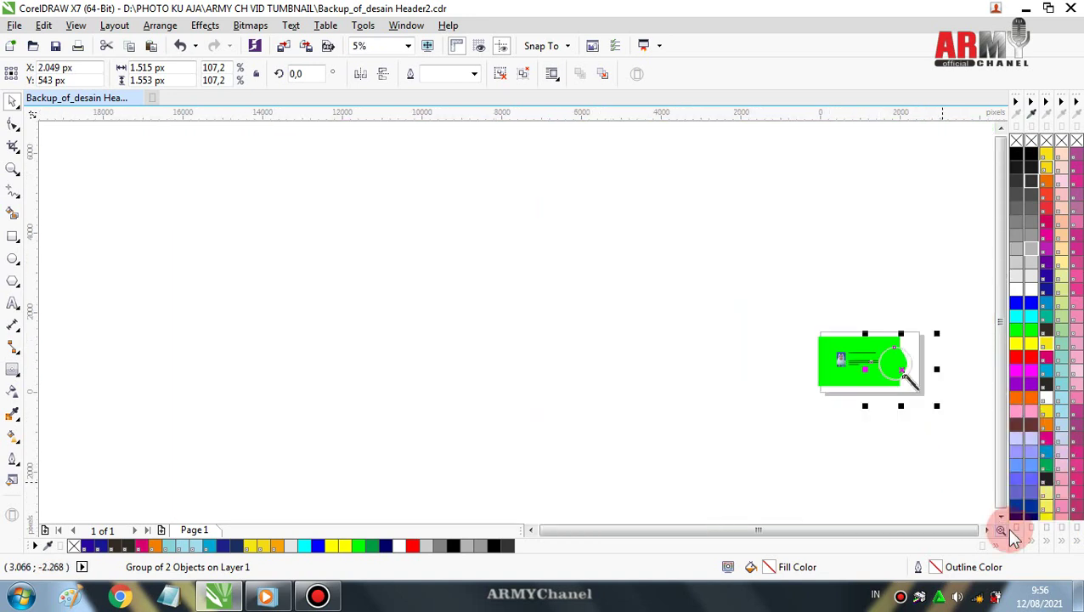
left_click(987, 530)
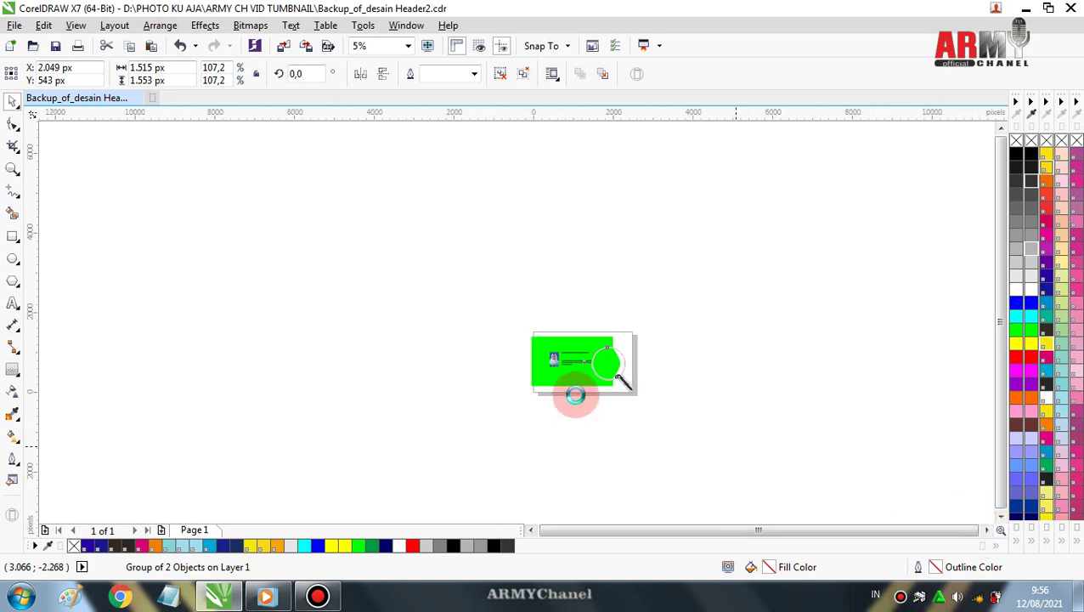
left_click(576, 387)
scroll(576, 388, "up", 1)
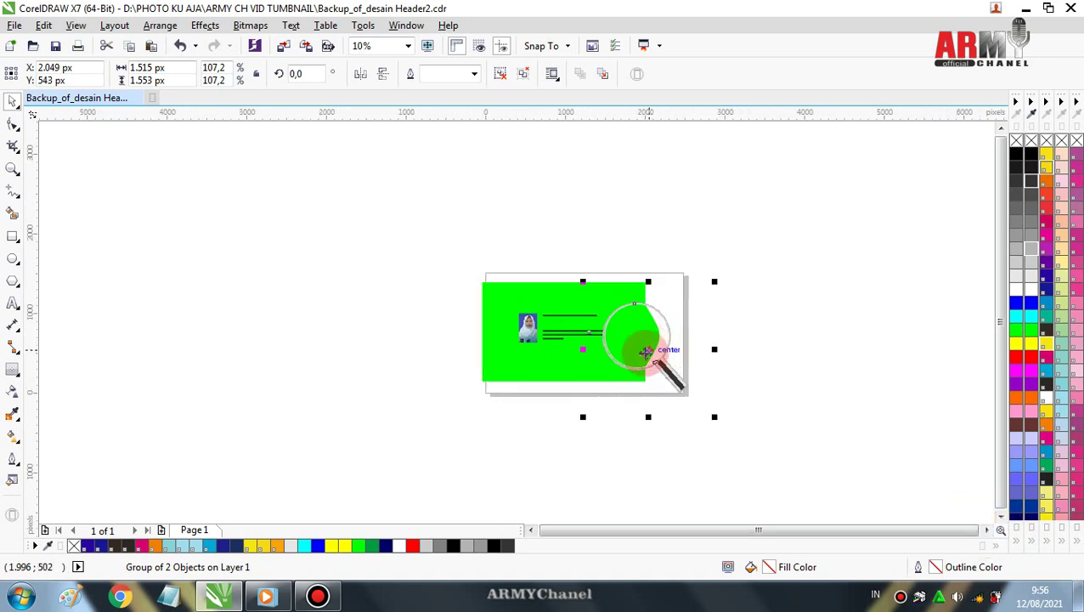
left_click_drag(650, 348, 744, 338)
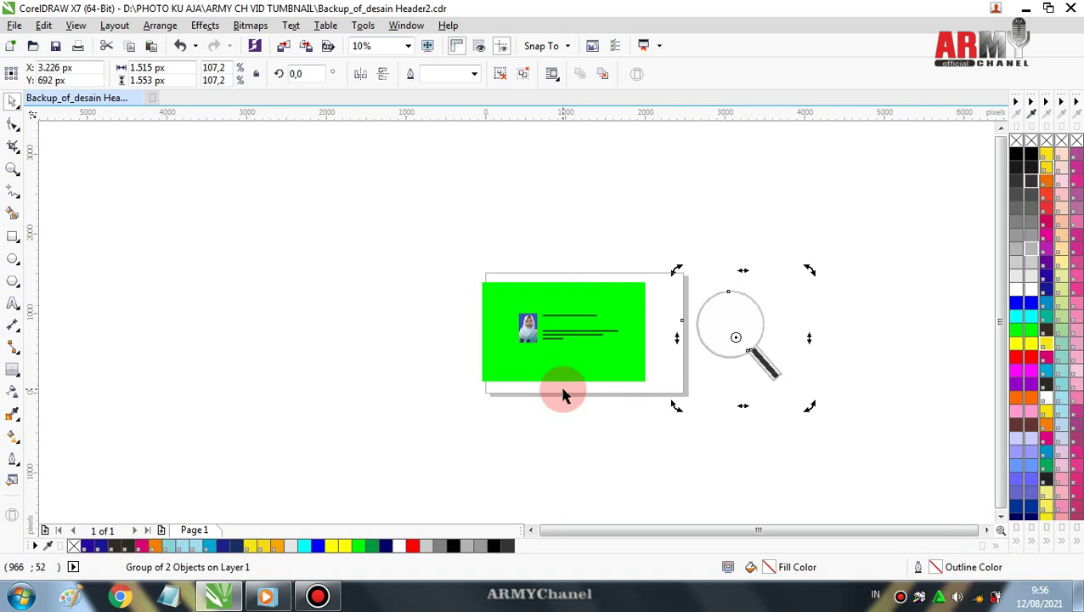
left_click(599, 406)
scroll(578, 347, "up", 2)
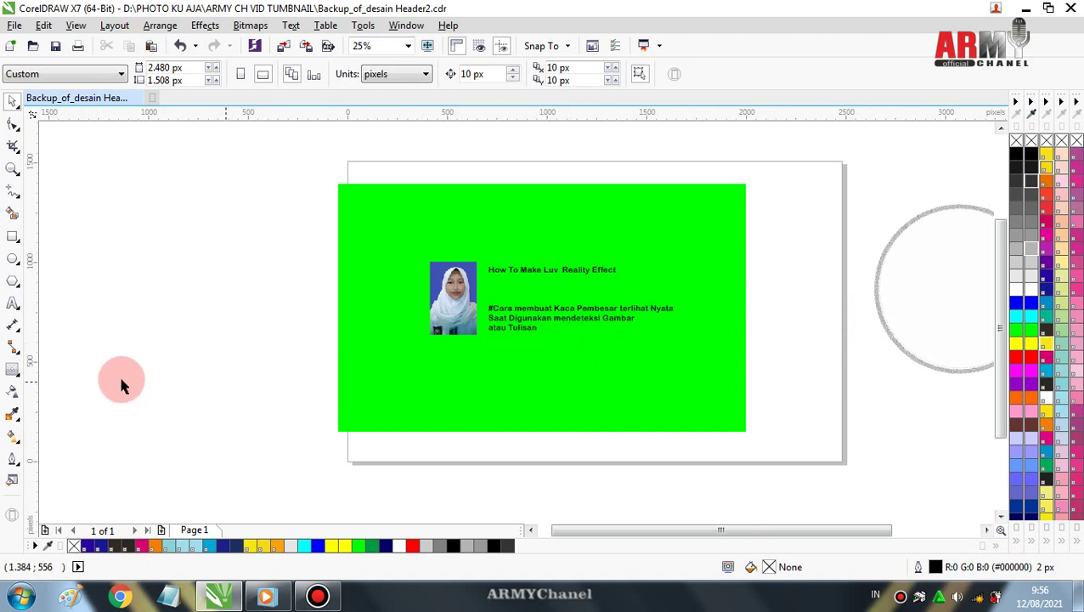
Scale the magnifier down to 42.8% and place its lens over the portrait photo
left_click(878, 298)
left_click_drag(878, 298, 718, 219)
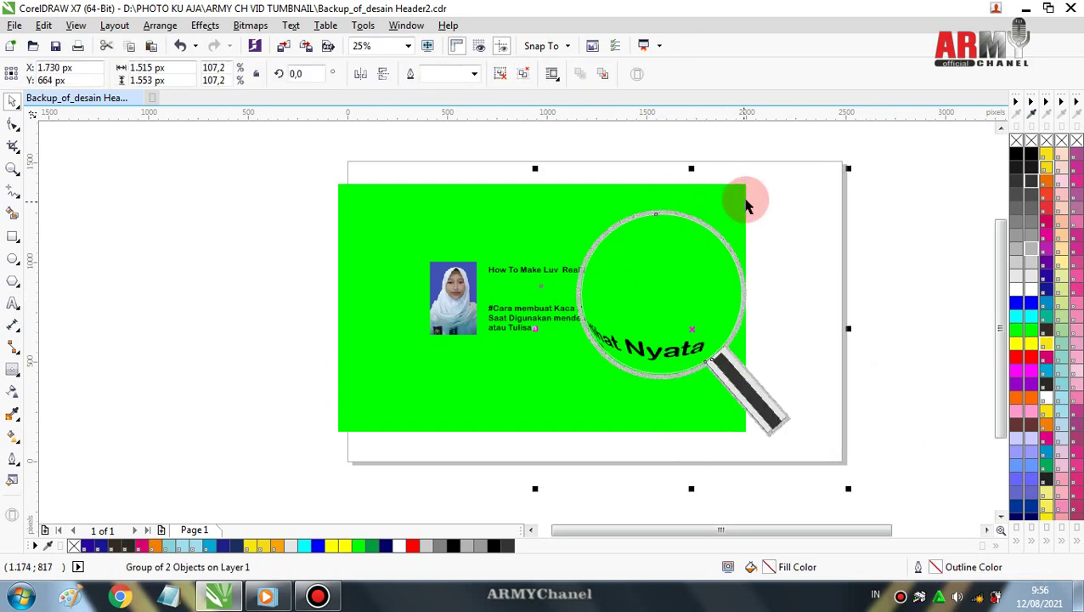
left_click_drag(846, 169, 667, 353)
left_click_drag(601, 411, 482, 290)
left_click(470, 283)
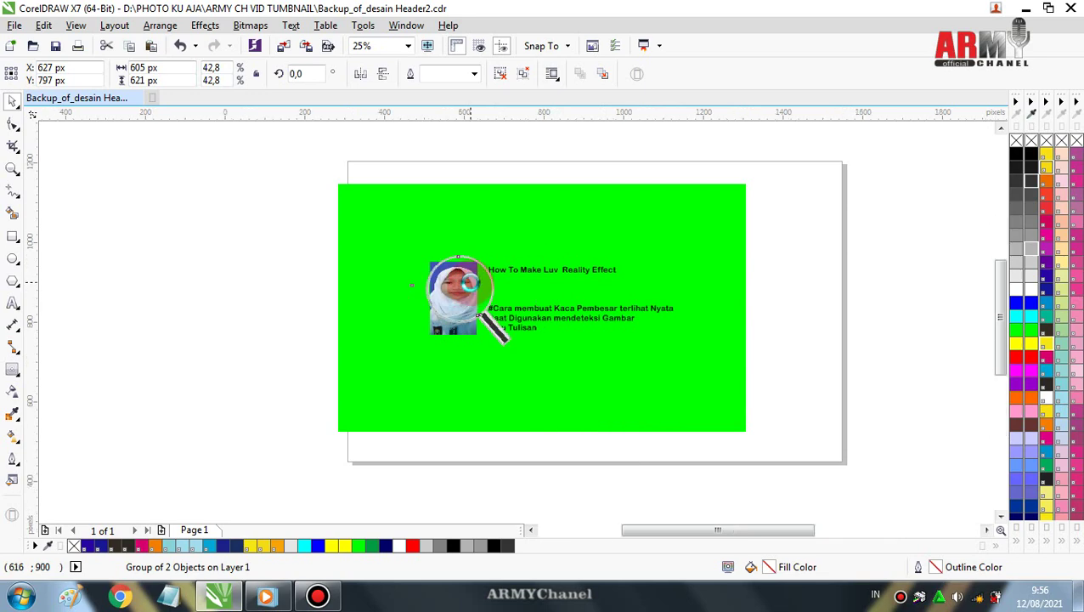
Drag the magnifier lens around the portrait photo, raising it over the face
scroll(470, 283, "up", 2)
scroll(469, 283, "up", 2)
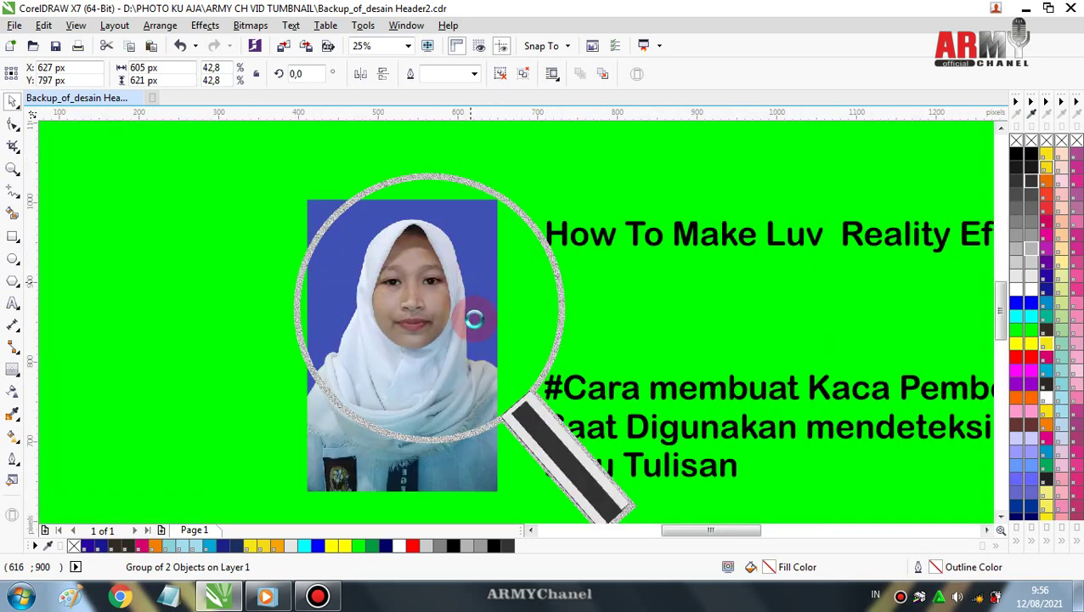
left_click_drag(523, 350, 569, 319)
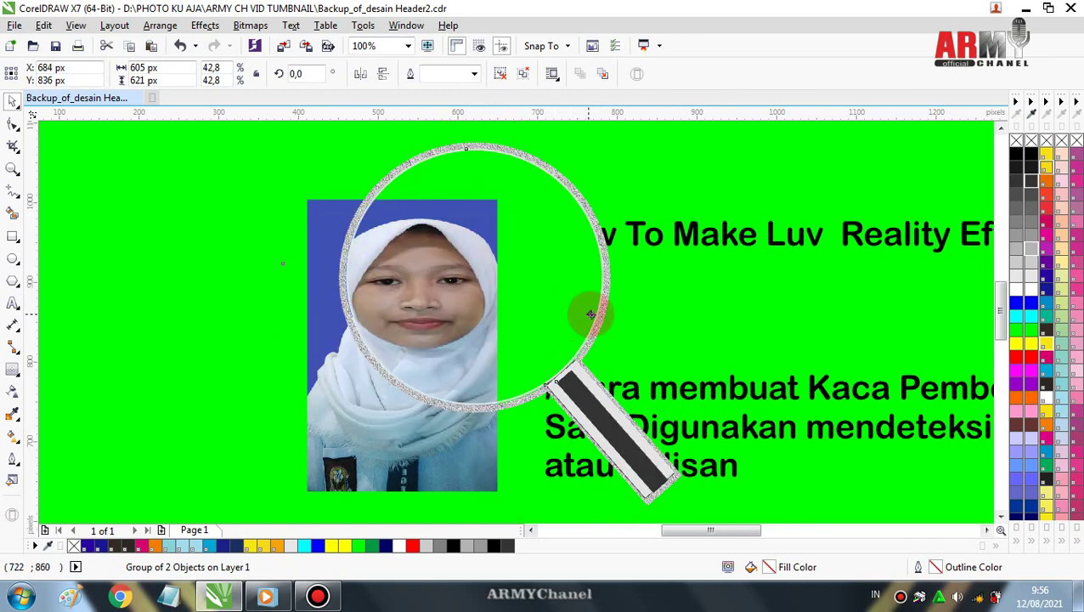
left_click_drag(590, 314, 595, 314)
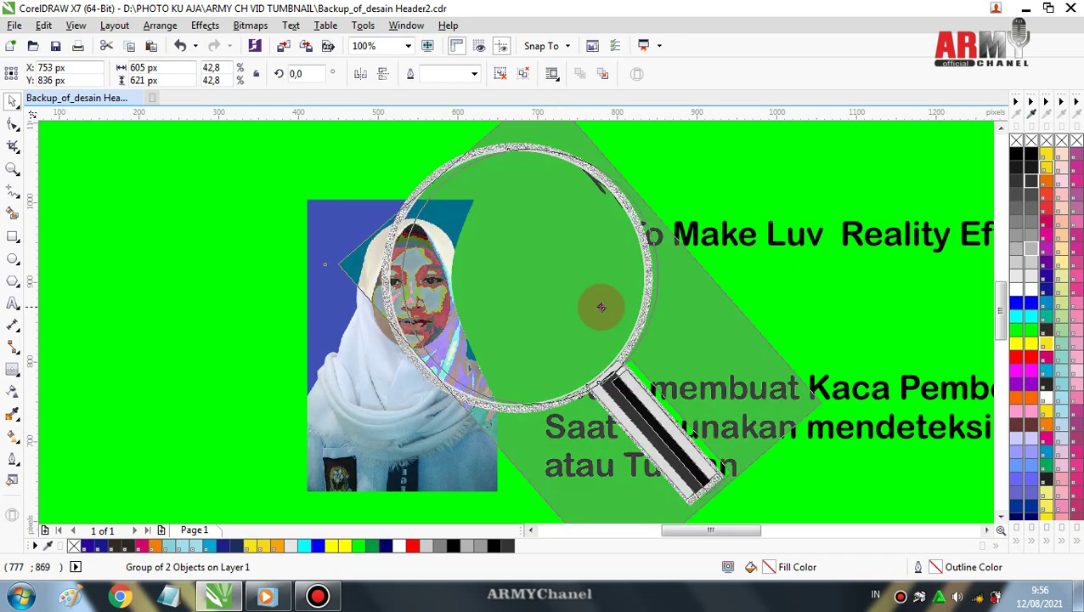
mouse_move(589, 306)
left_mouse_down()
mouse_move(599, 307)
mouse_move(483, 350)
mouse_move(453, 422)
left_mouse_up()
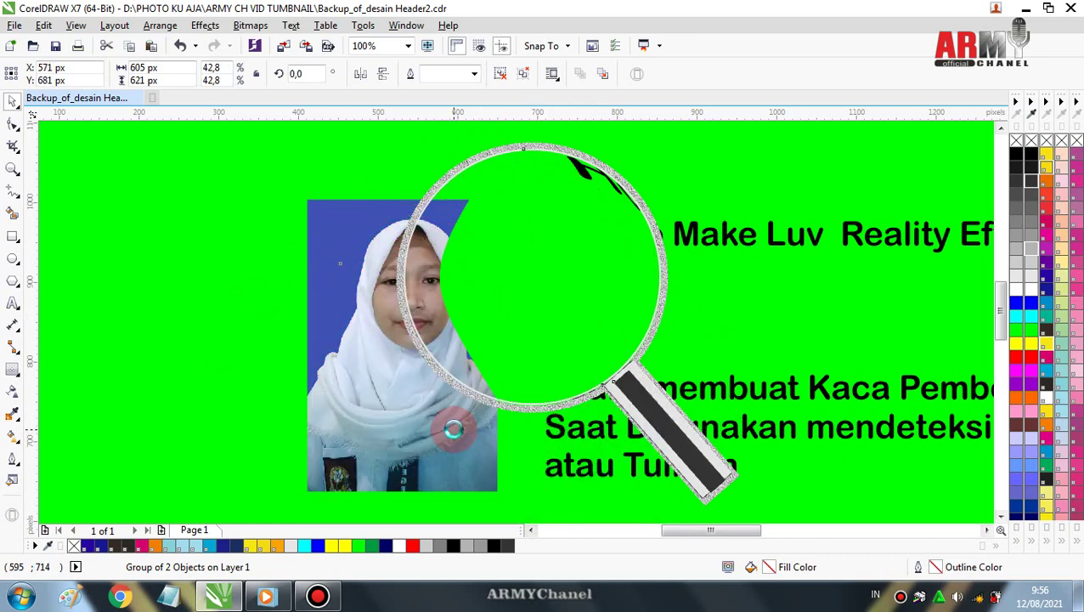
key("ctrl+z")
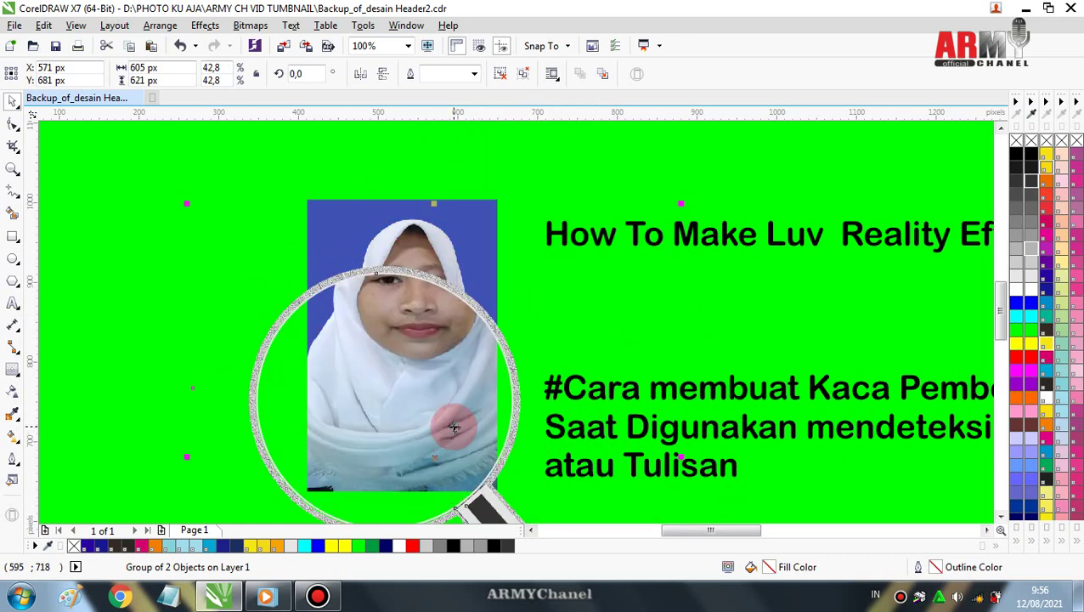
mouse_move(454, 427)
left_mouse_down()
mouse_move(451, 414)
mouse_move(481, 449)
left_mouse_up()
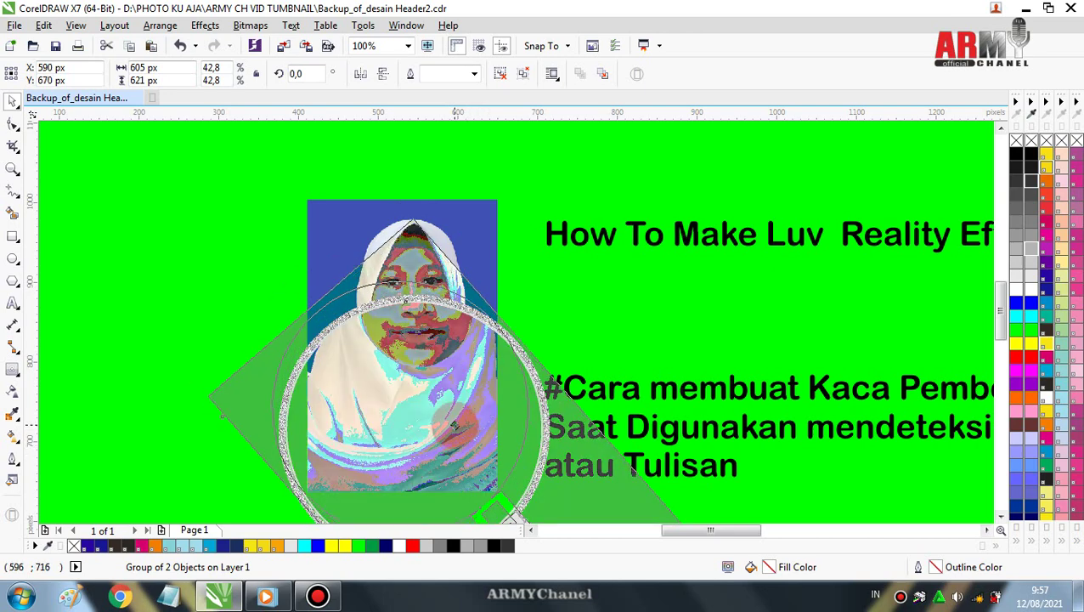
left_click_drag(466, 442, 454, 425)
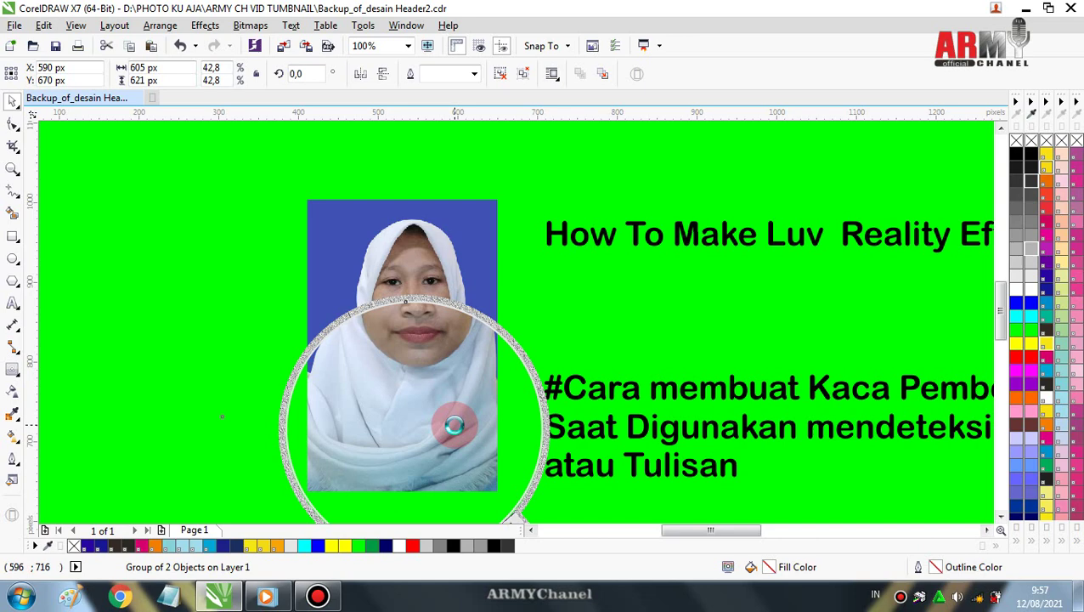
left_click_drag(455, 425, 453, 410)
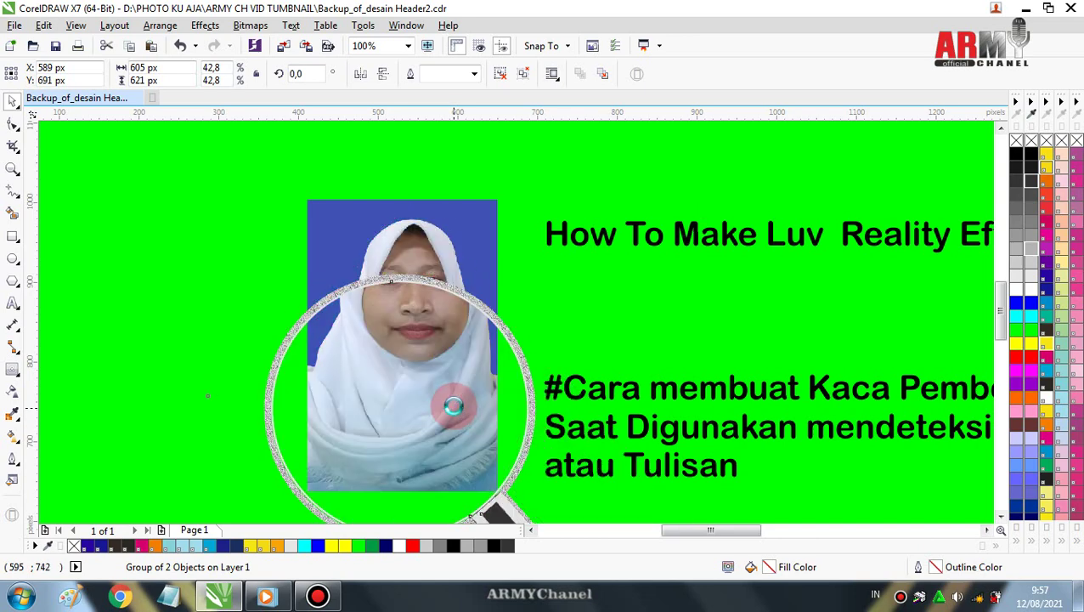
left_click_drag(454, 407, 454, 383)
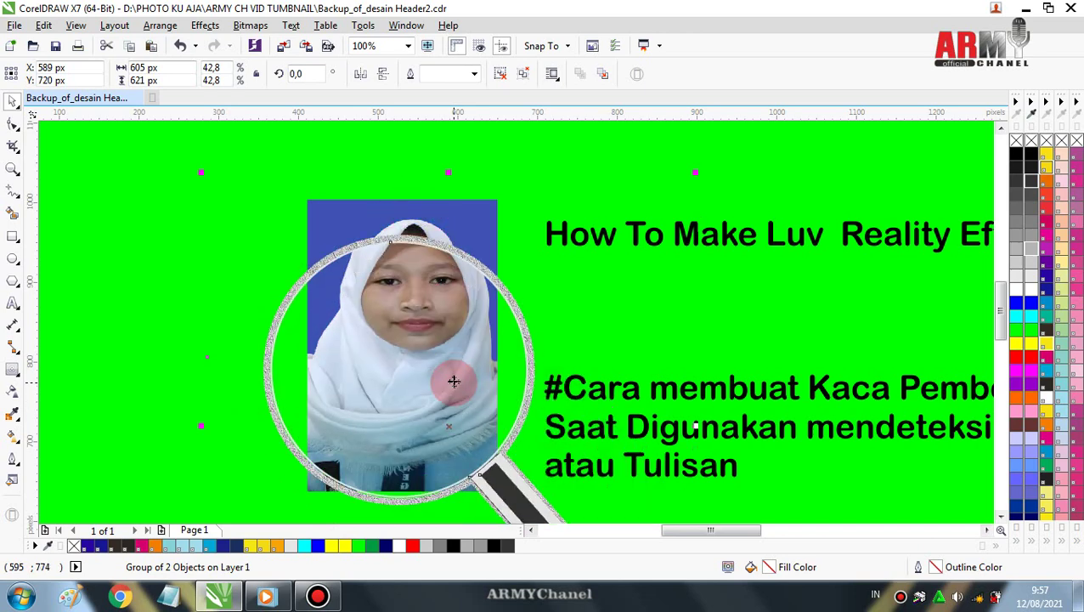
Try the magnifier over the heading text, then return it to the lower part of the photo
left_click_drag(502, 372, 698, 313)
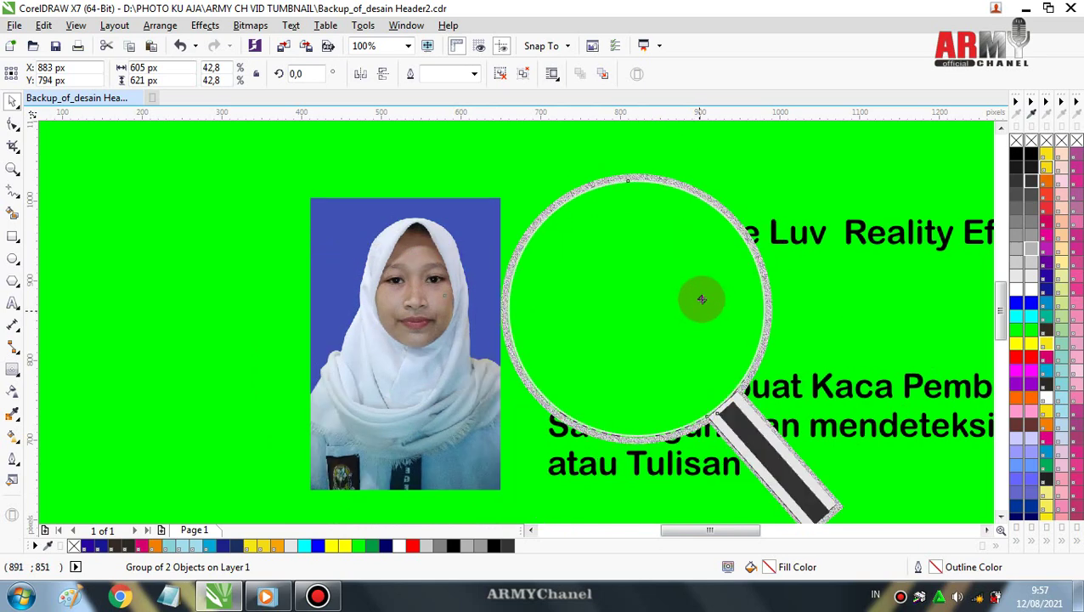
left_click_drag(702, 297, 707, 284)
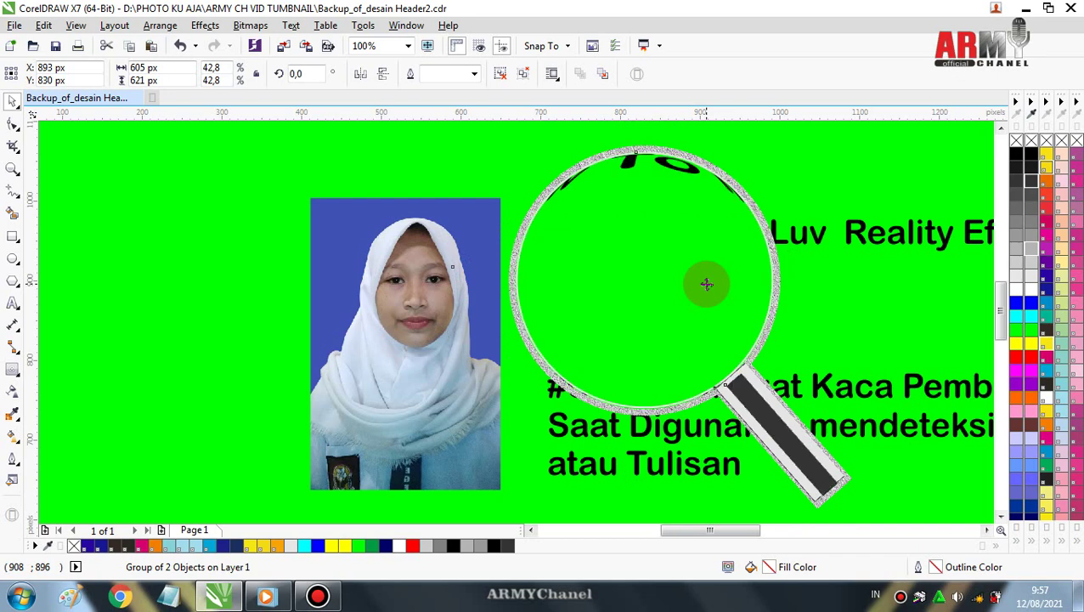
left_click_drag(706, 284, 708, 252)
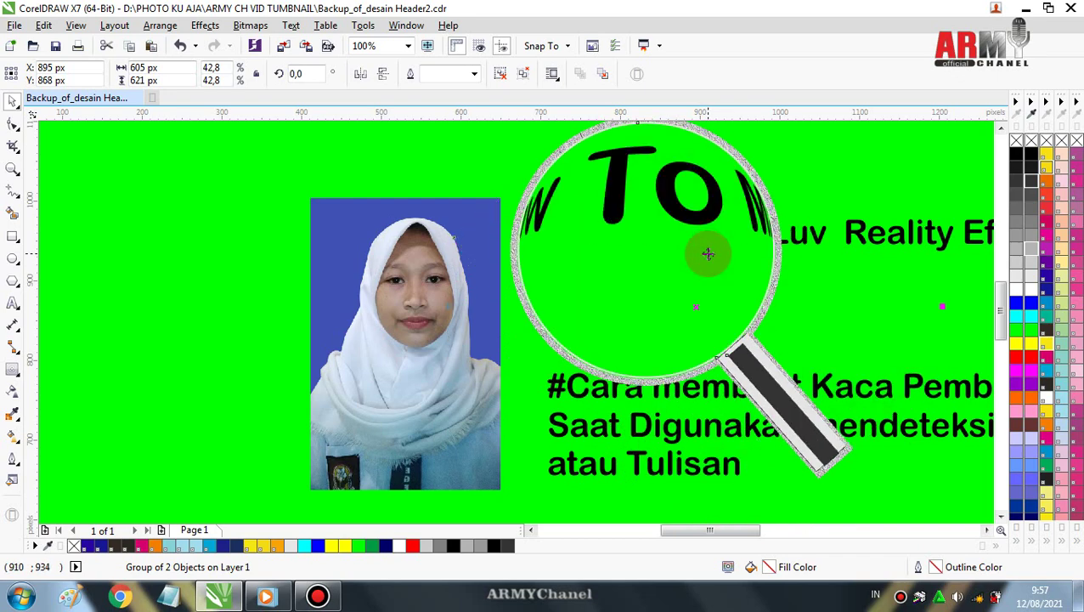
left_click_drag(707, 253, 707, 219)
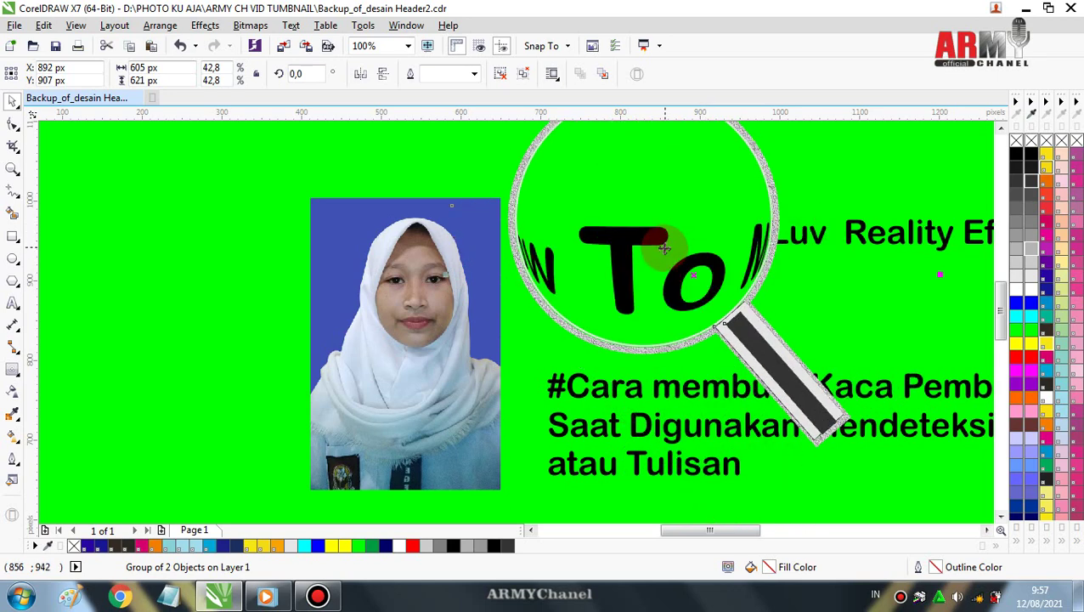
left_click_drag(663, 248, 663, 266)
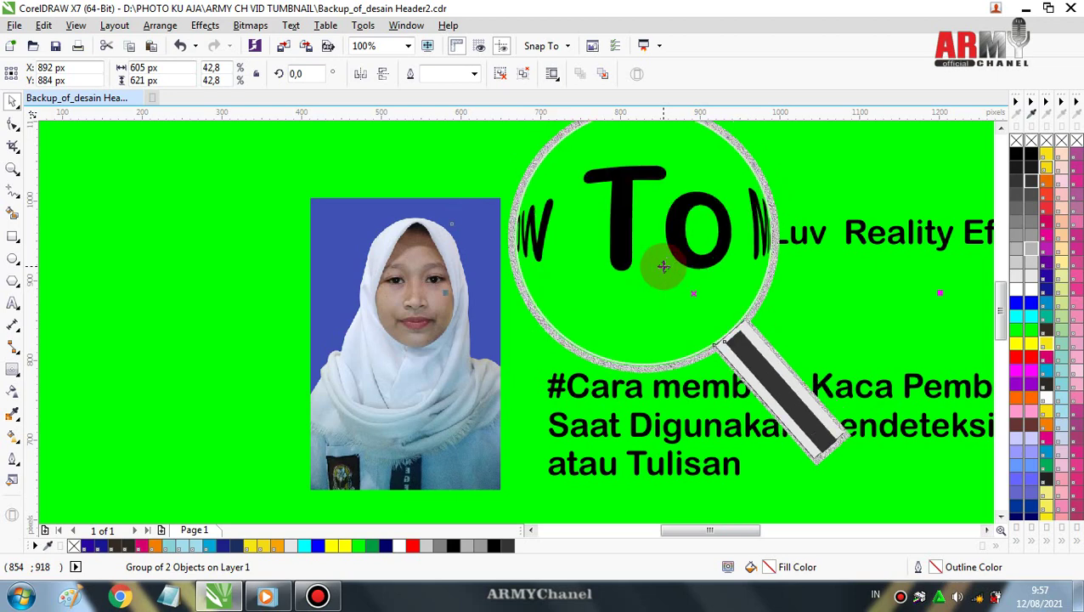
left_click_drag(664, 266, 710, 390)
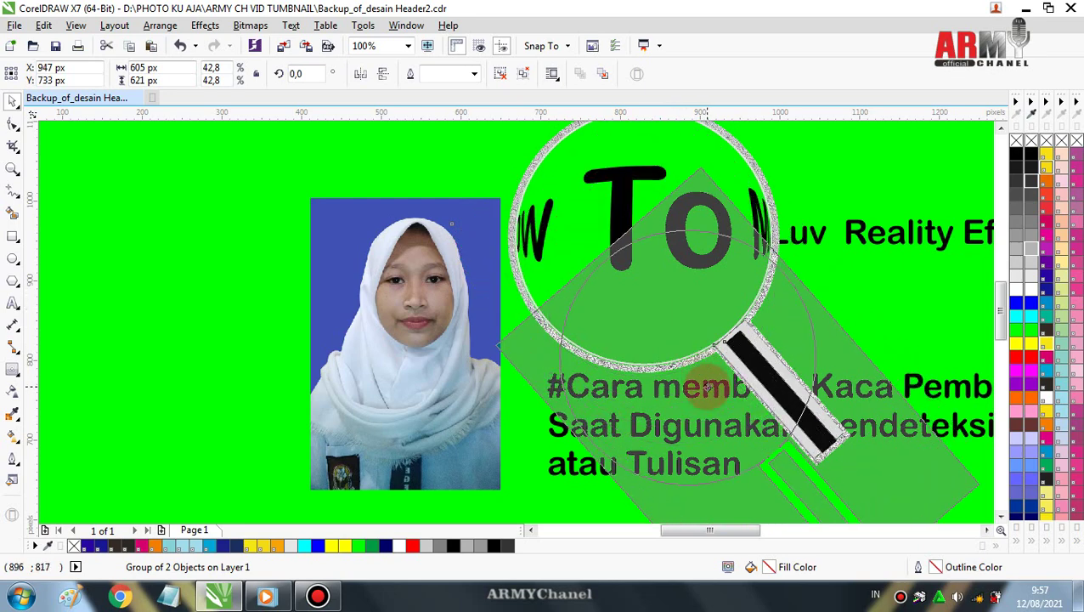
key("Escape")
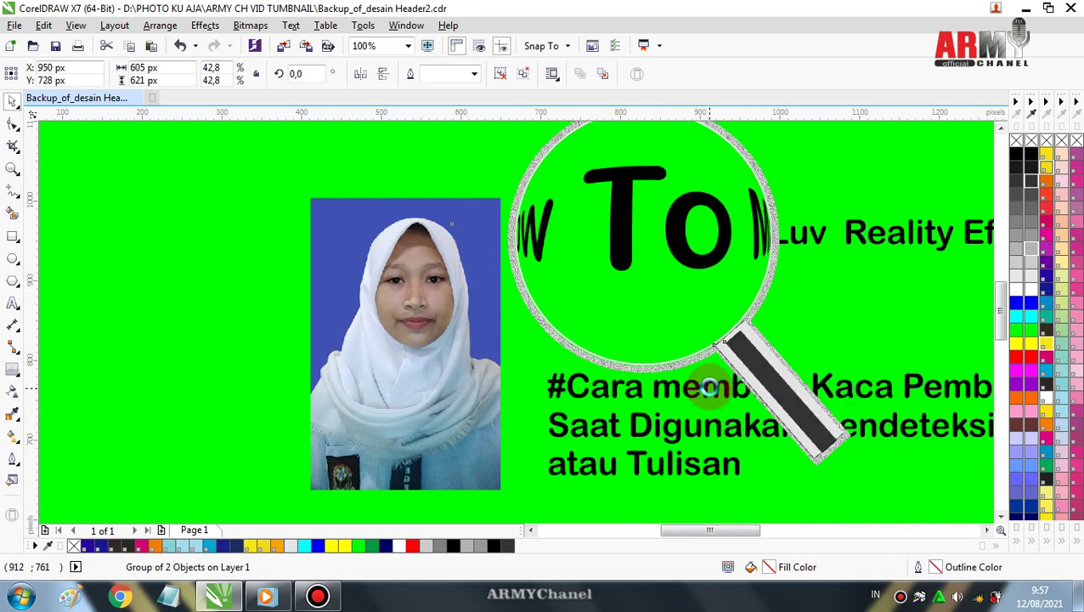
left_click_drag(709, 391, 715, 420)
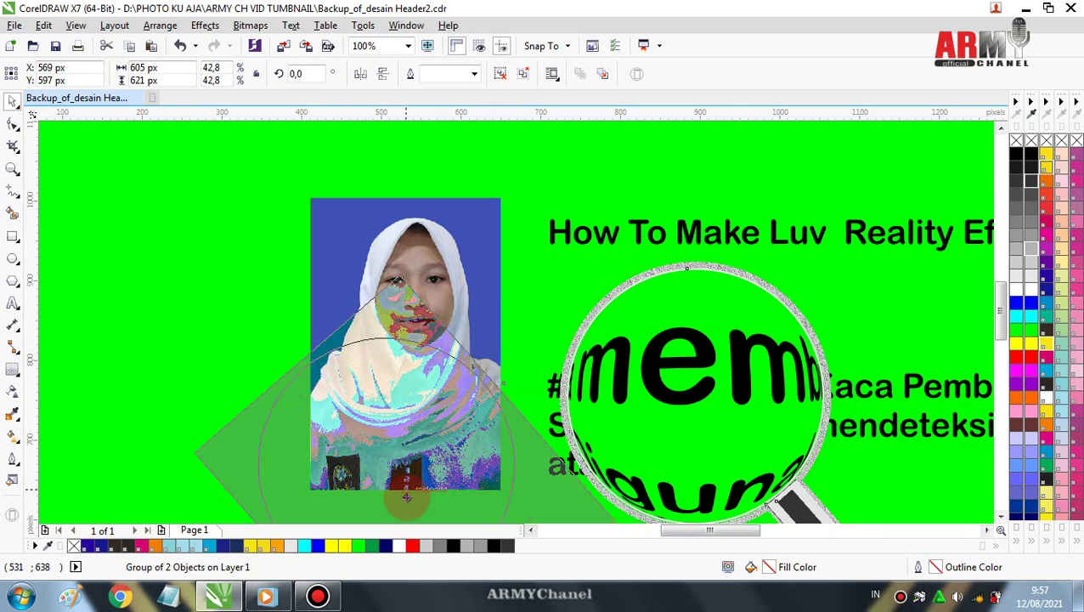
left_click_drag(714, 419, 410, 502)
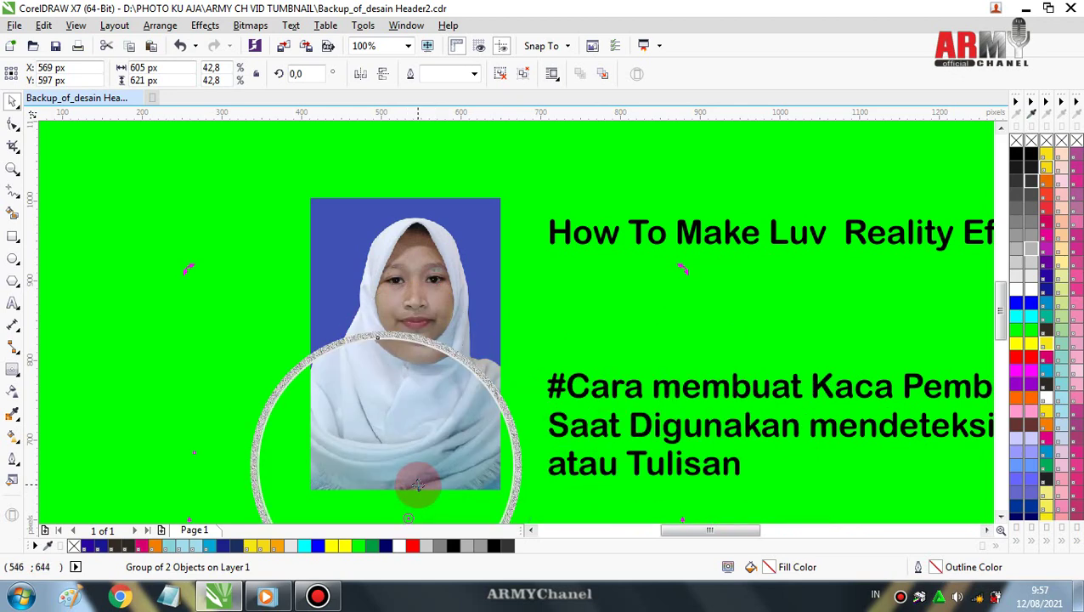
left_click_drag(416, 484, 428, 380)
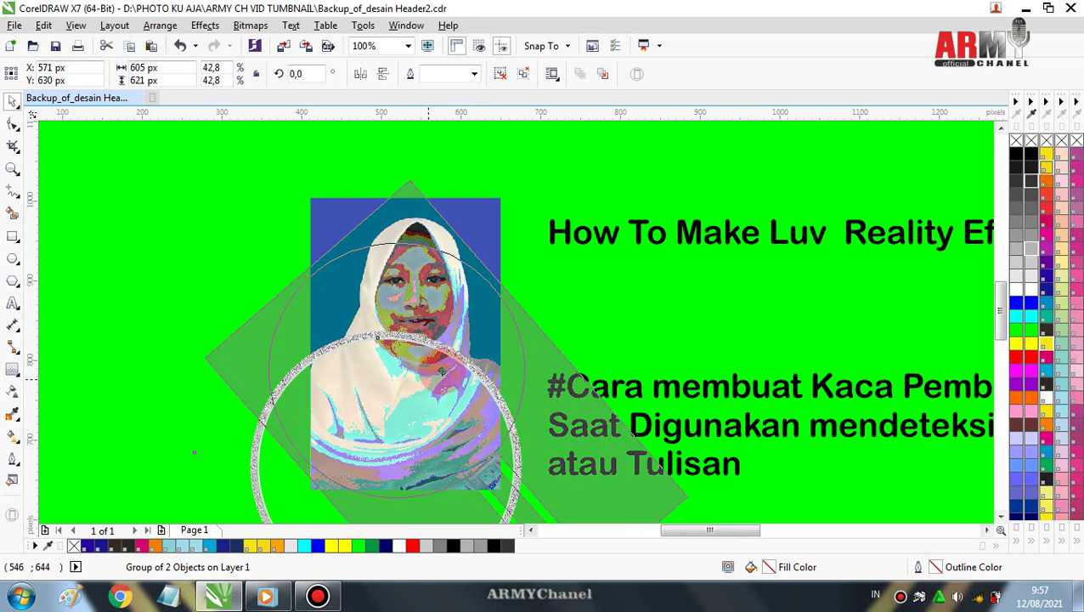
Drag the magnifier onto the #Cara subtitle so 'guna' and 'lisan' appear enlarged, zooming out to 25%
scroll(436, 363, "down", 2)
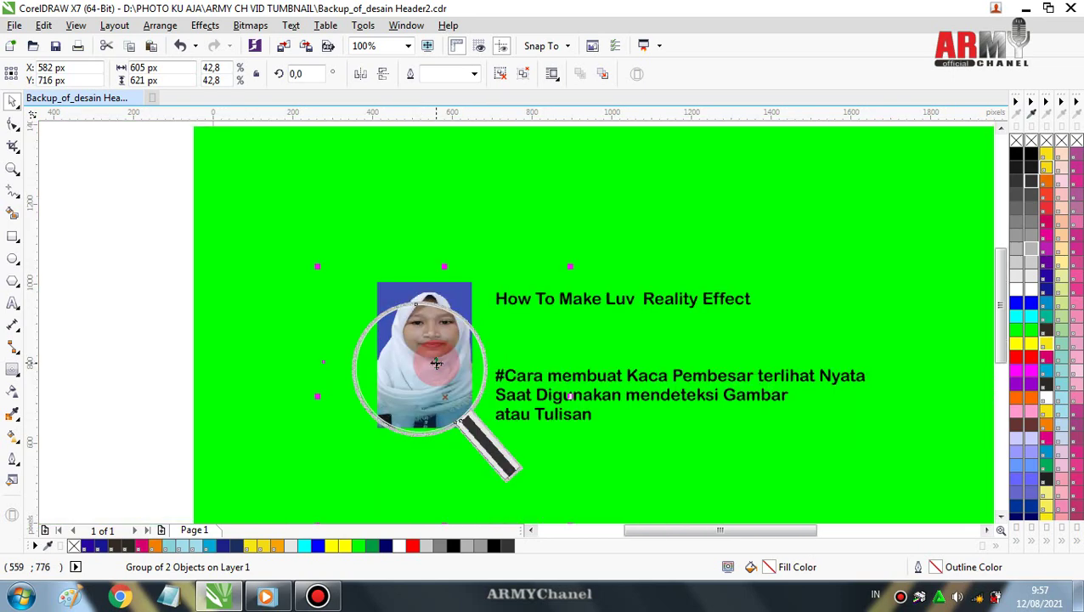
left_click(280, 344)
left_click_drag(478, 367, 635, 406)
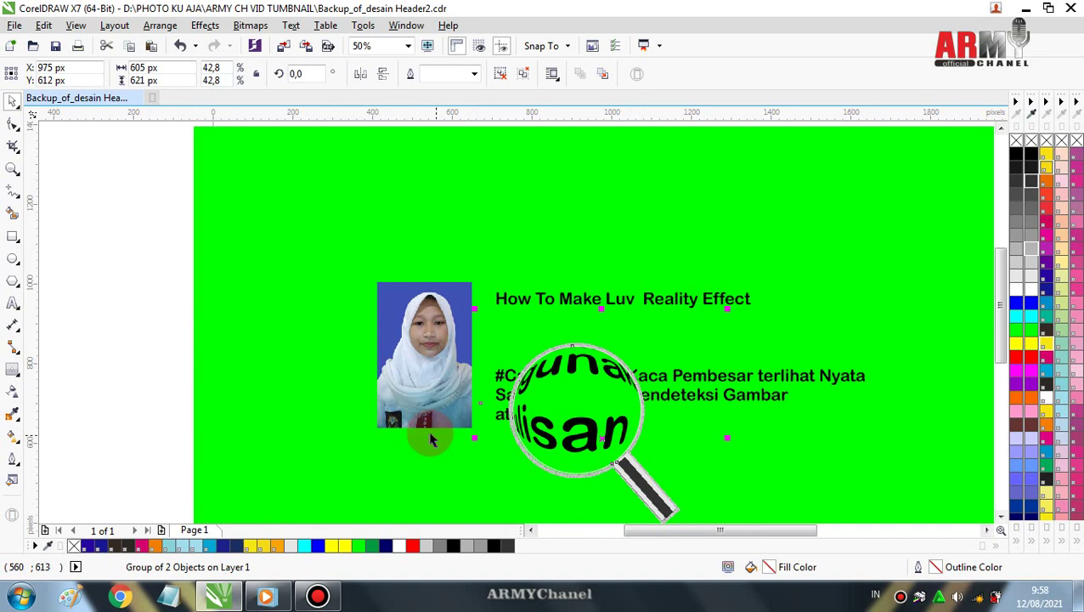
scroll(408, 438, "down", 1)
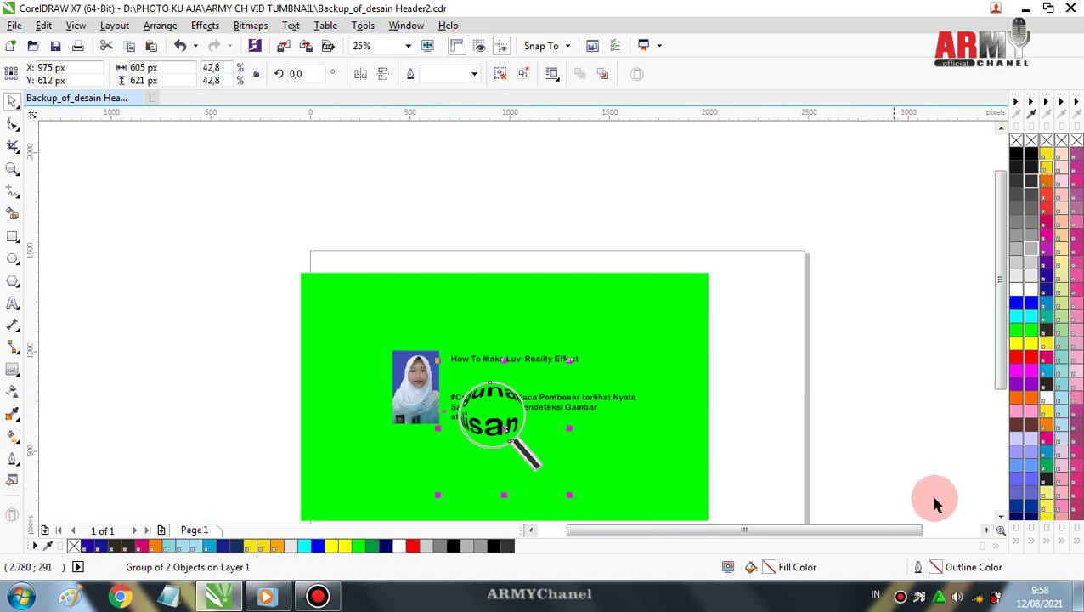
left_click(998, 516)
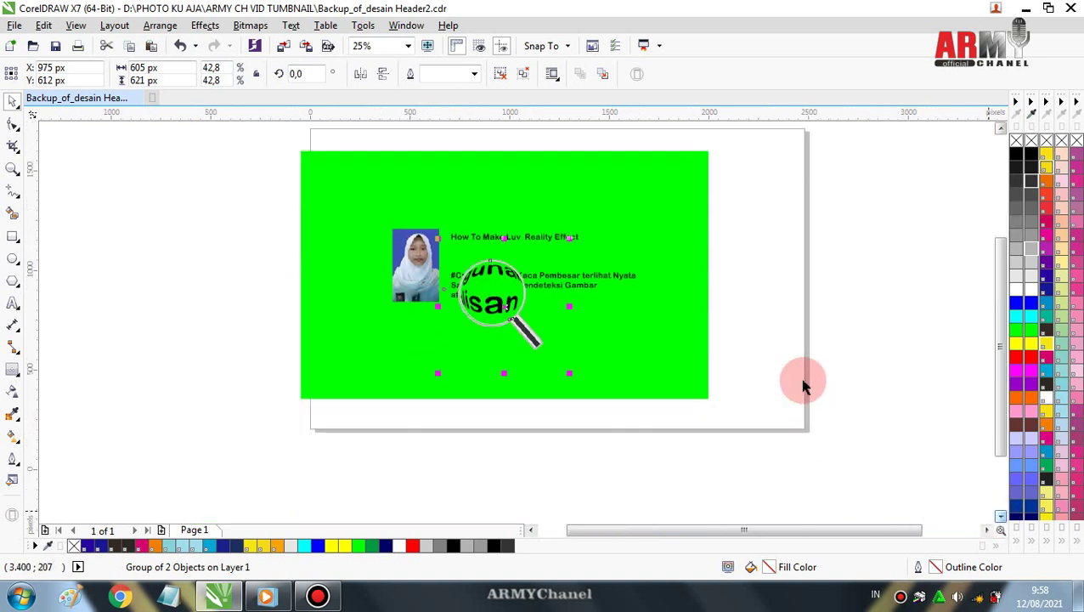
left_click(493, 271)
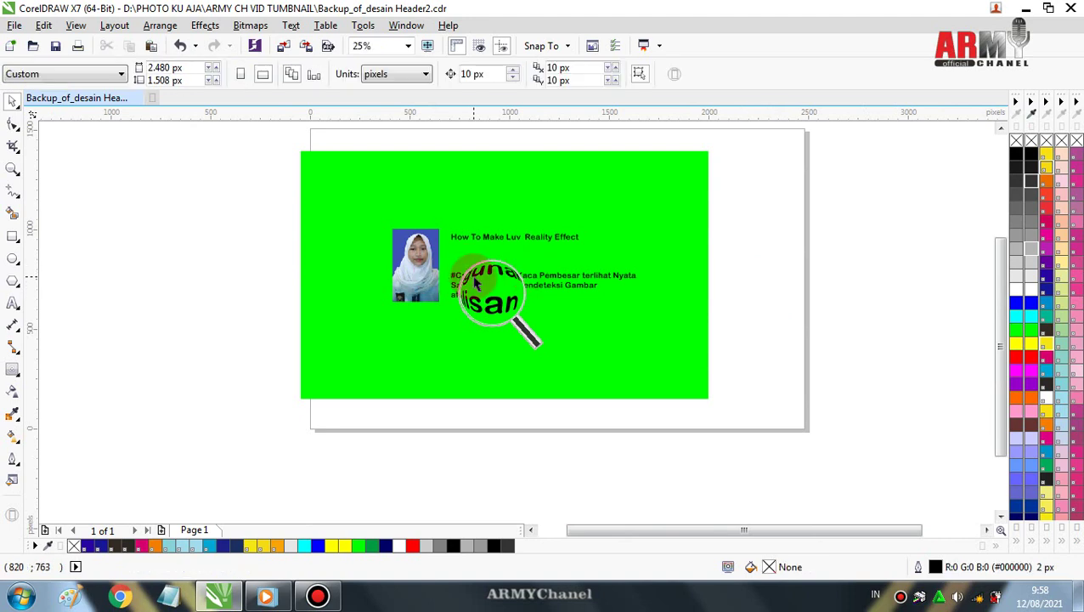
Delete the green background rectangle
left_click(463, 275)
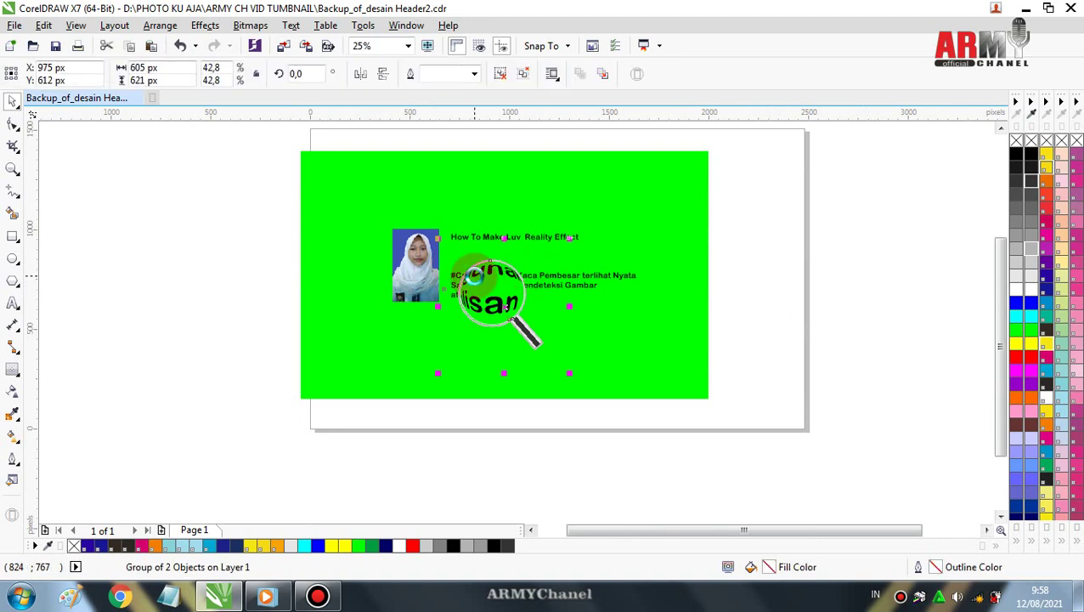
left_click(370, 202)
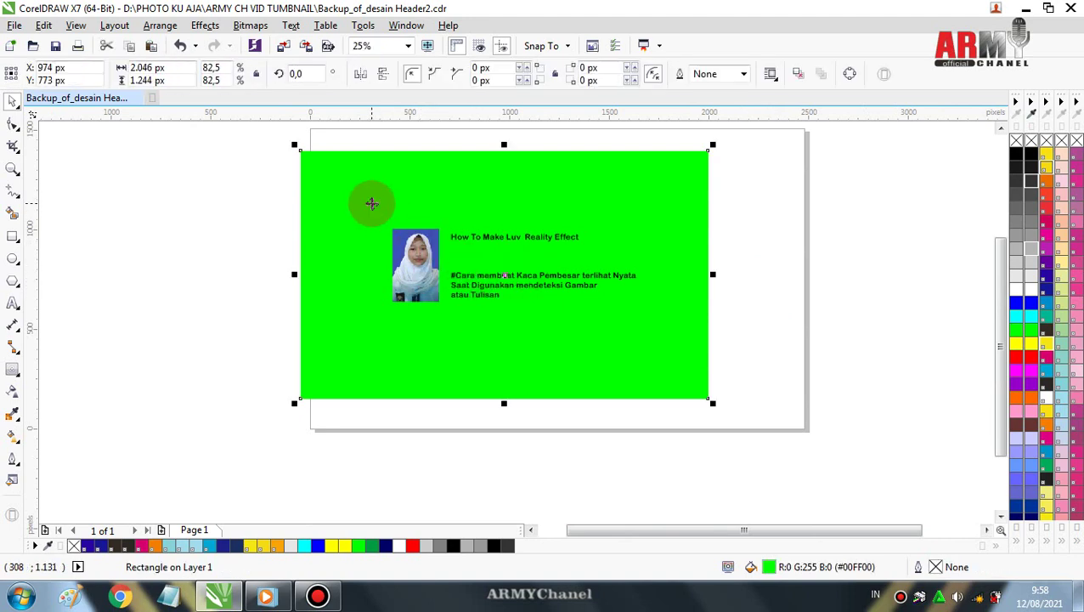
key("Delete")
Place the portrait photo and caption text side by side near the bottom of the page
left_click(424, 270)
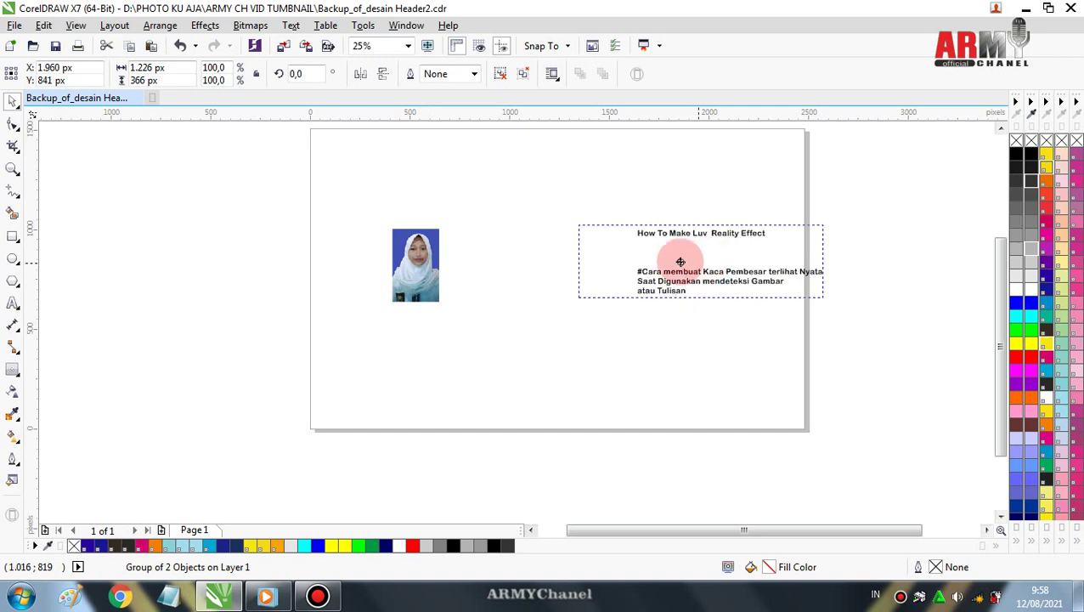
left_click_drag(512, 266, 706, 267)
left_click(469, 264)
left_click(491, 246)
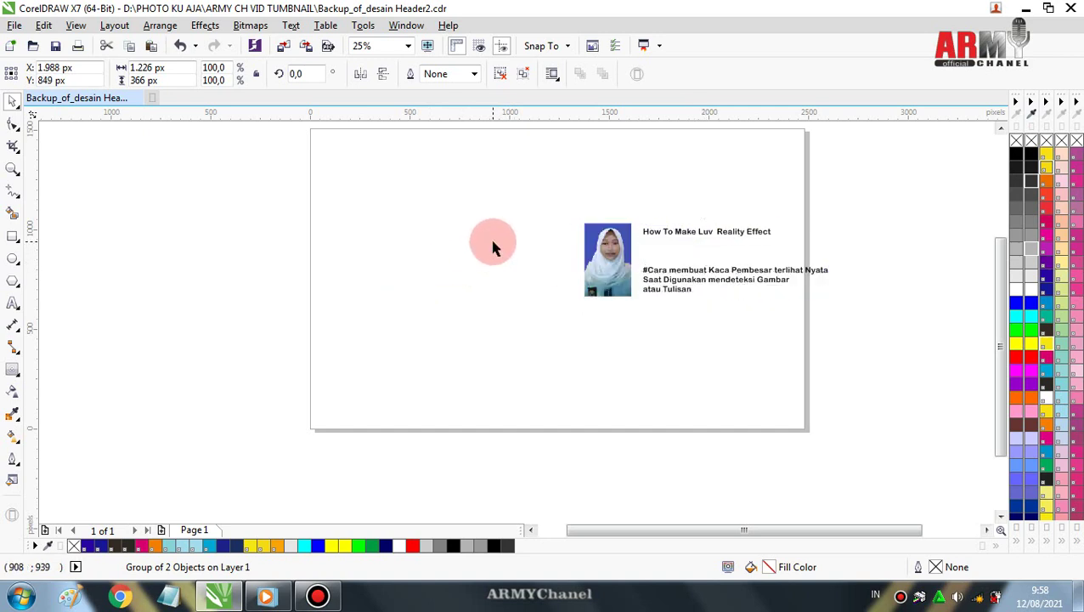
left_click(674, 241)
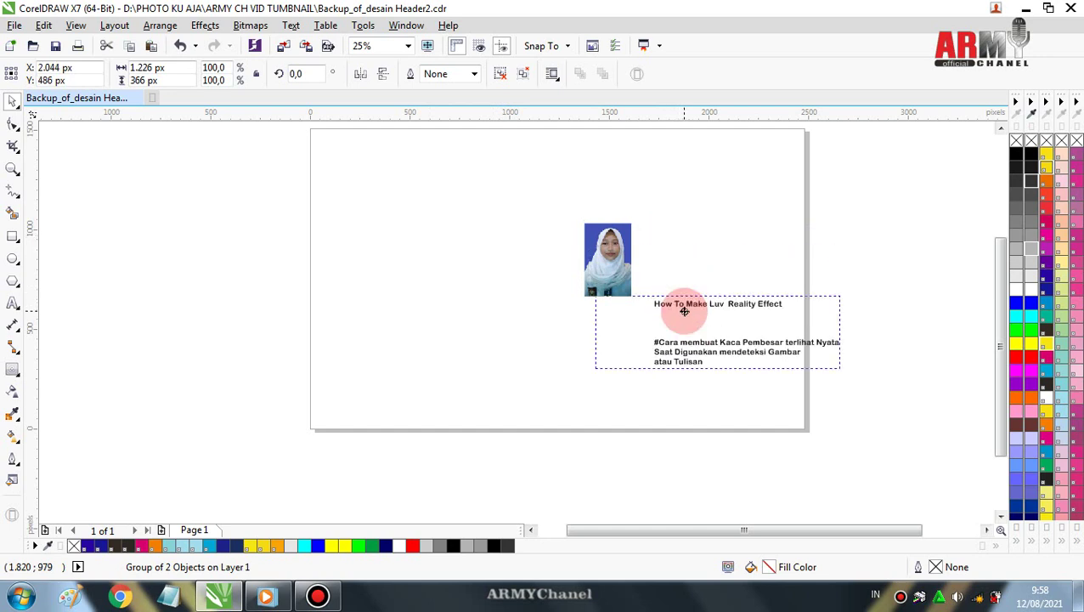
left_click_drag(673, 234, 532, 260)
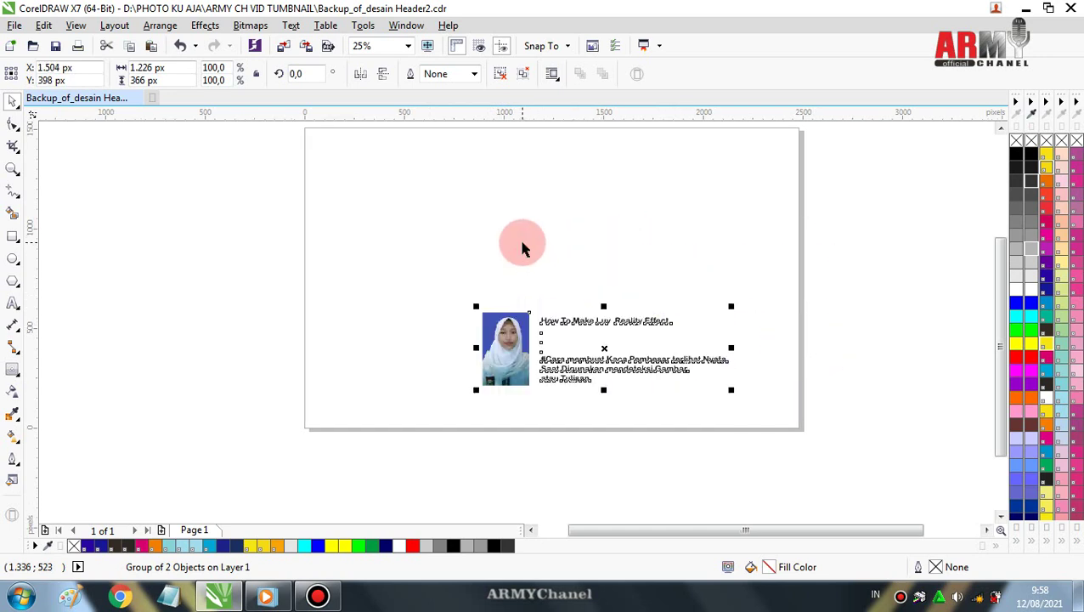
left_click(1001, 128)
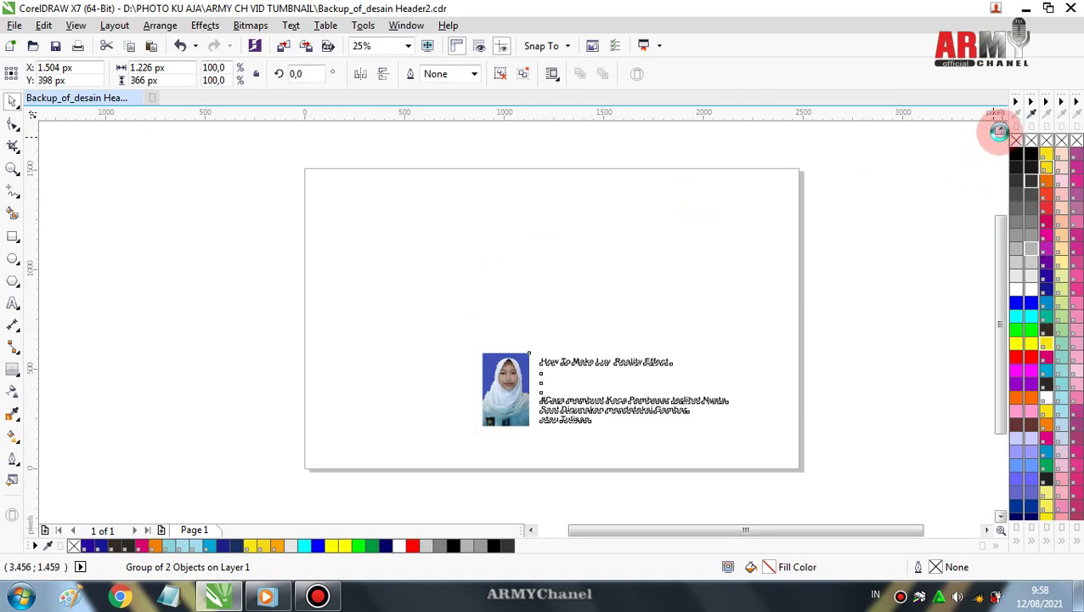
left_click(330, 316)
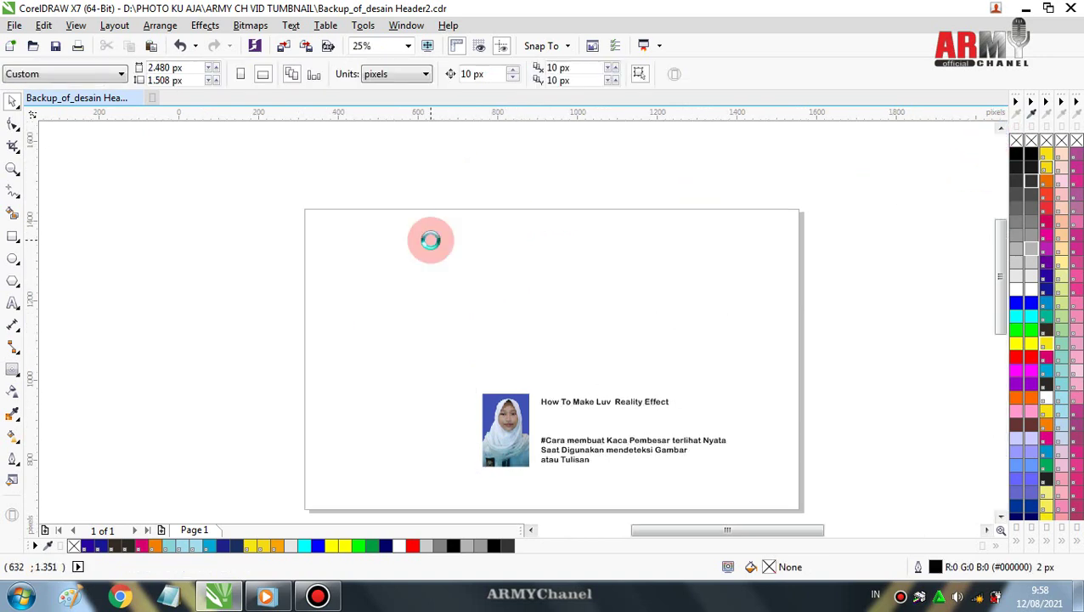
Draw a 112 px circle and give it a 10 px grey (#999999) outline
scroll(428, 246, "up", 3)
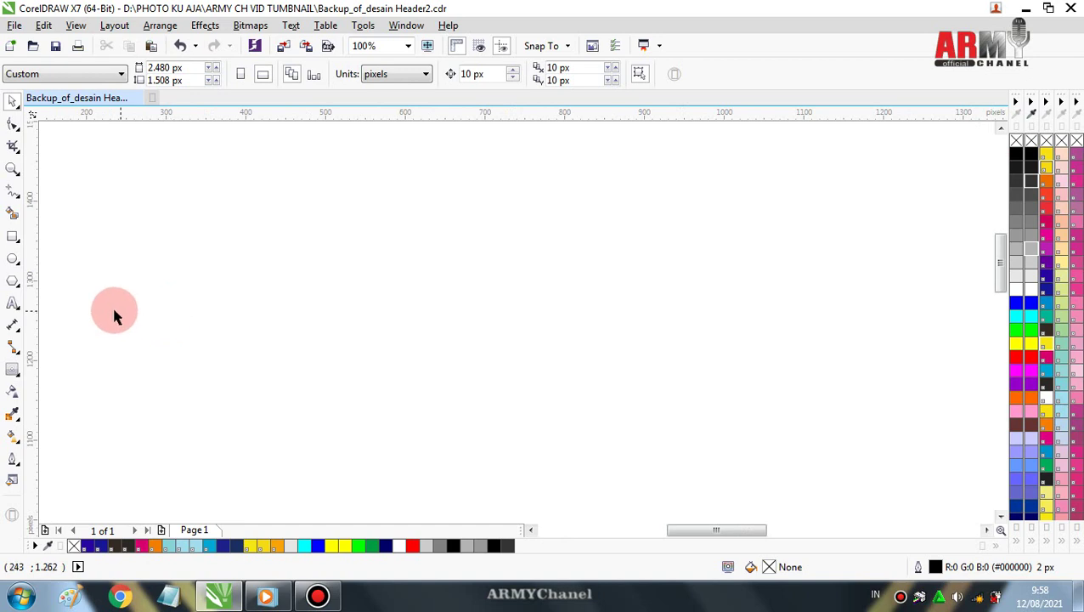
left_click(14, 259)
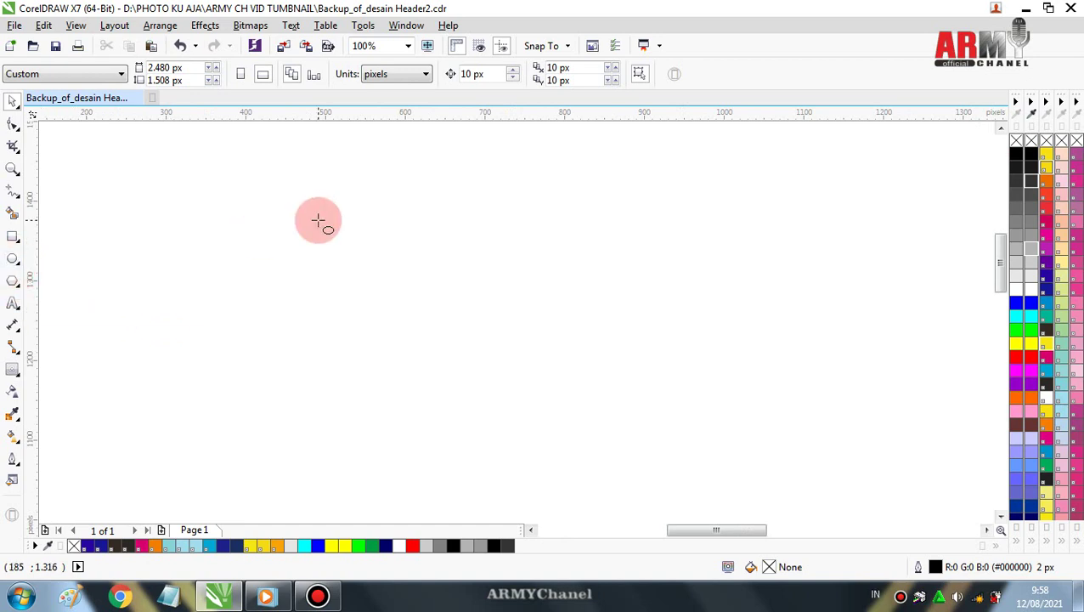
left_click_drag(318, 219, 363, 311)
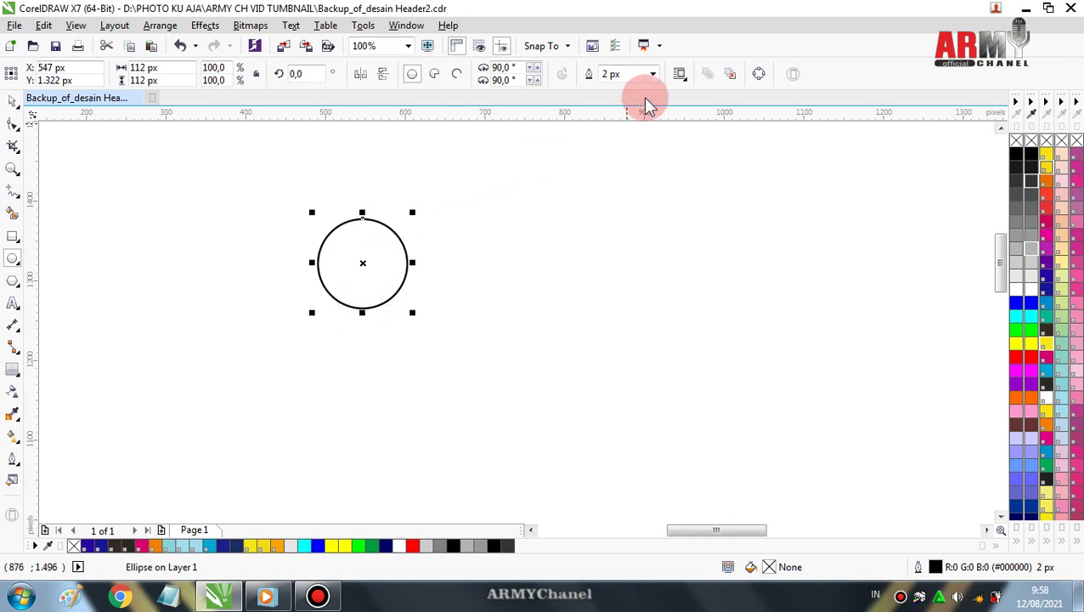
left_click(652, 75)
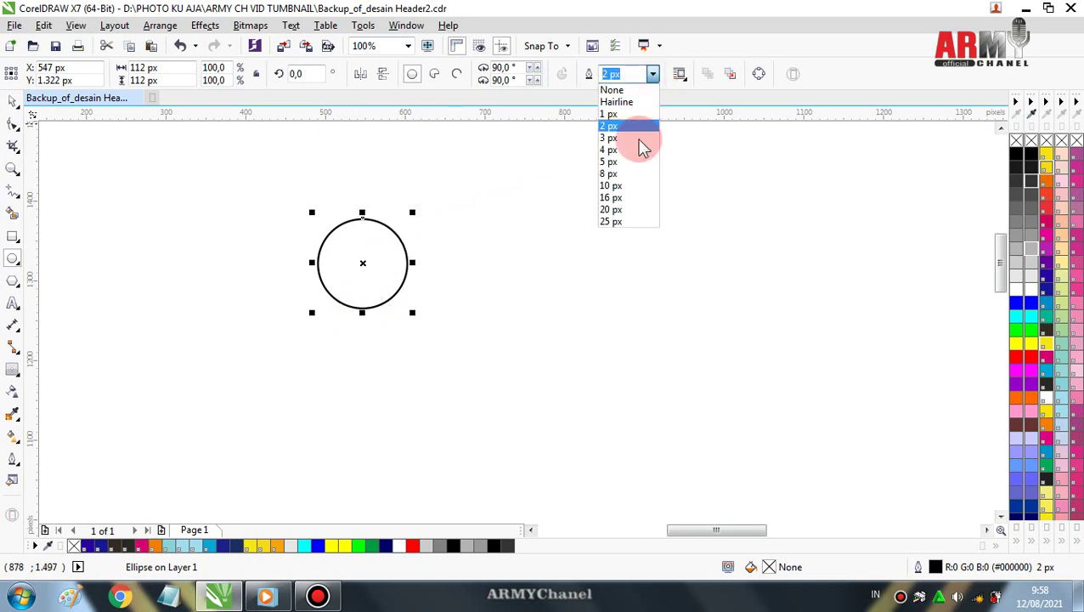
left_click(617, 210)
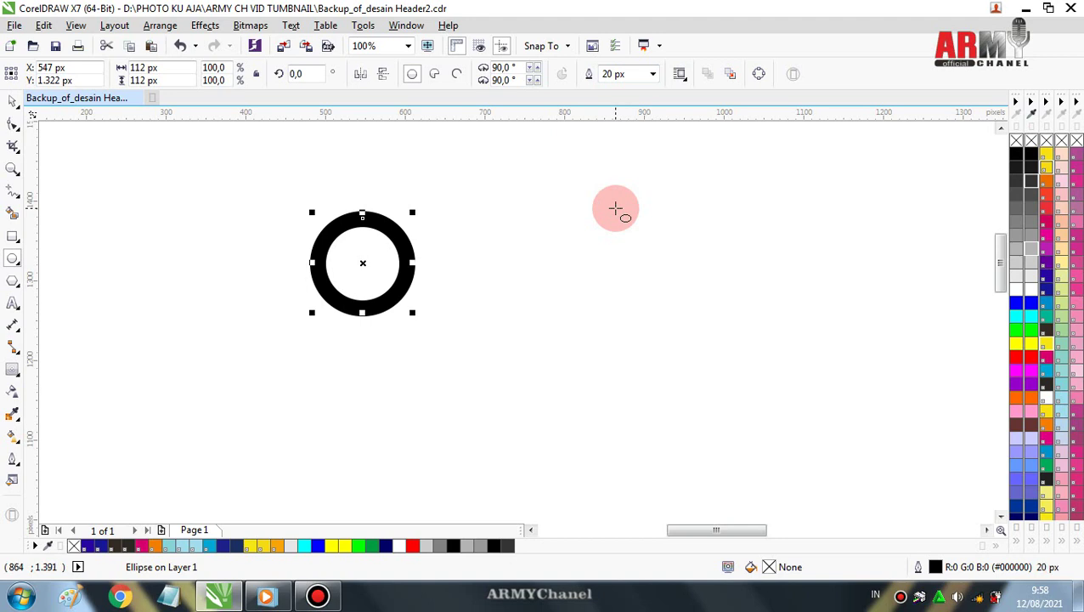
left_click(652, 75)
left_click(620, 186)
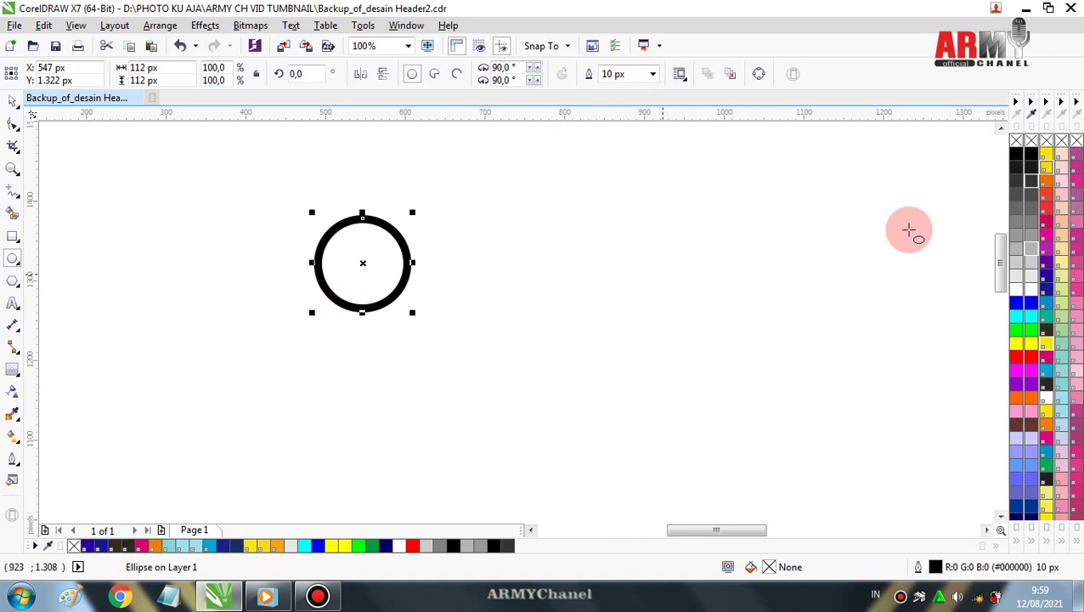
right_click(1035, 240)
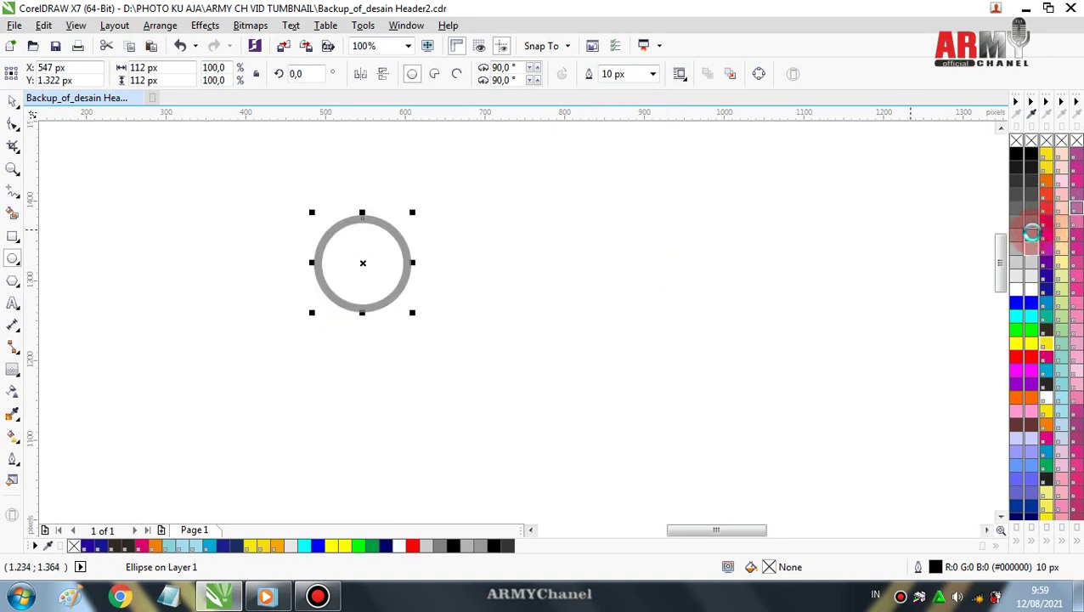
left_click(15, 241)
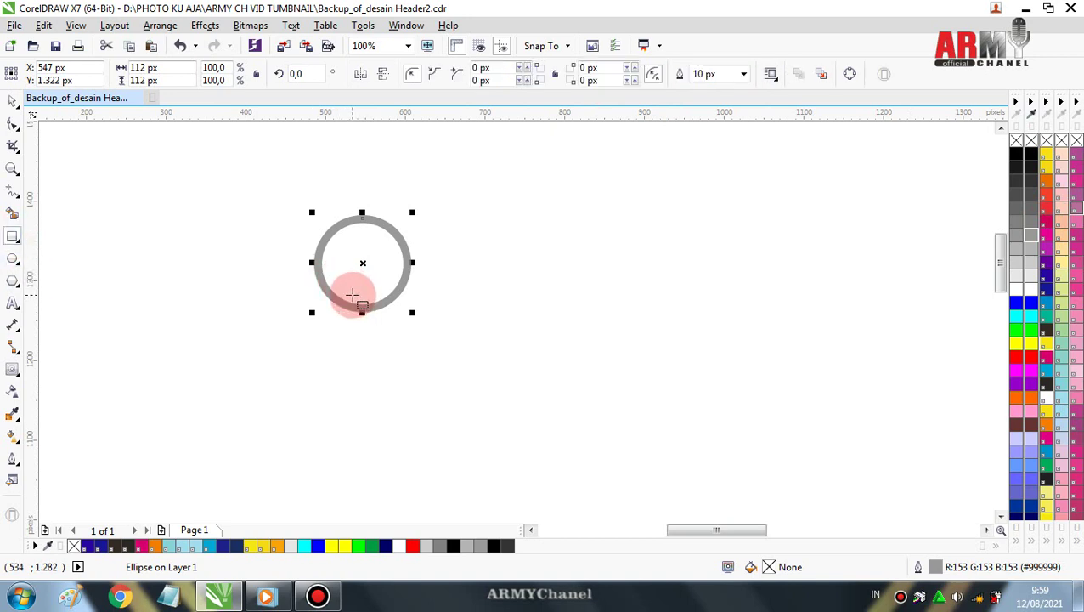
Draw a narrow handle rectangle below the circle and a black-filled copy beside it
left_click_drag(352, 294, 373, 353)
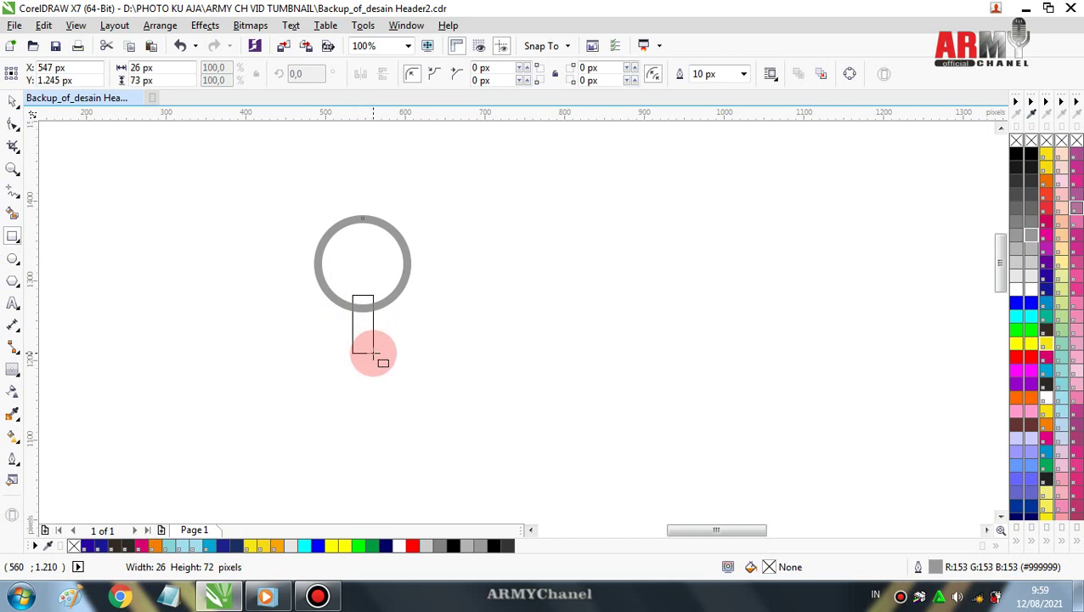
left_click_drag(371, 353, 414, 329)
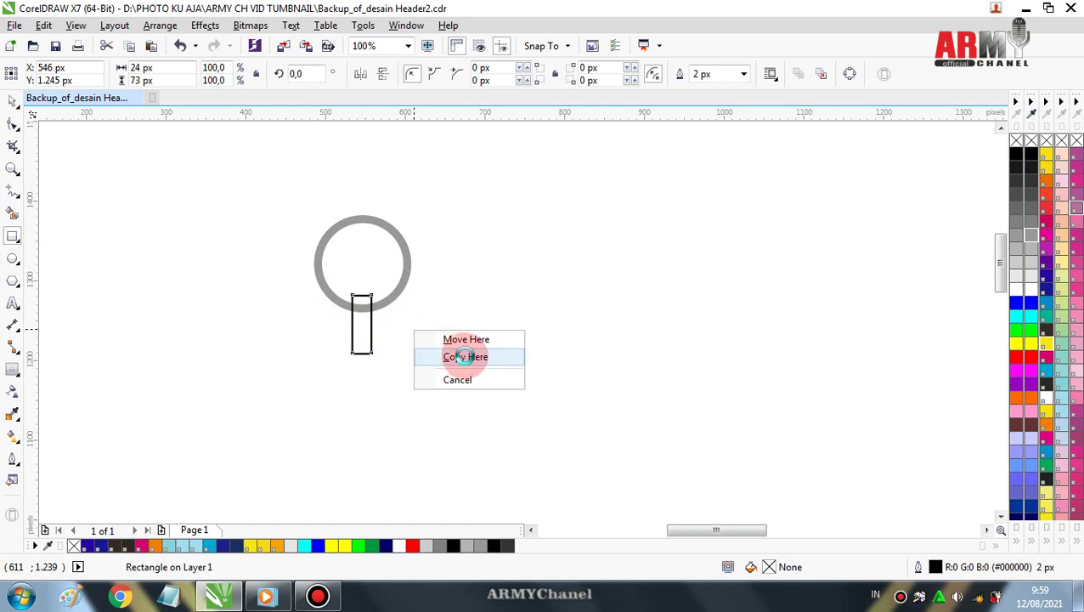
left_click(456, 357)
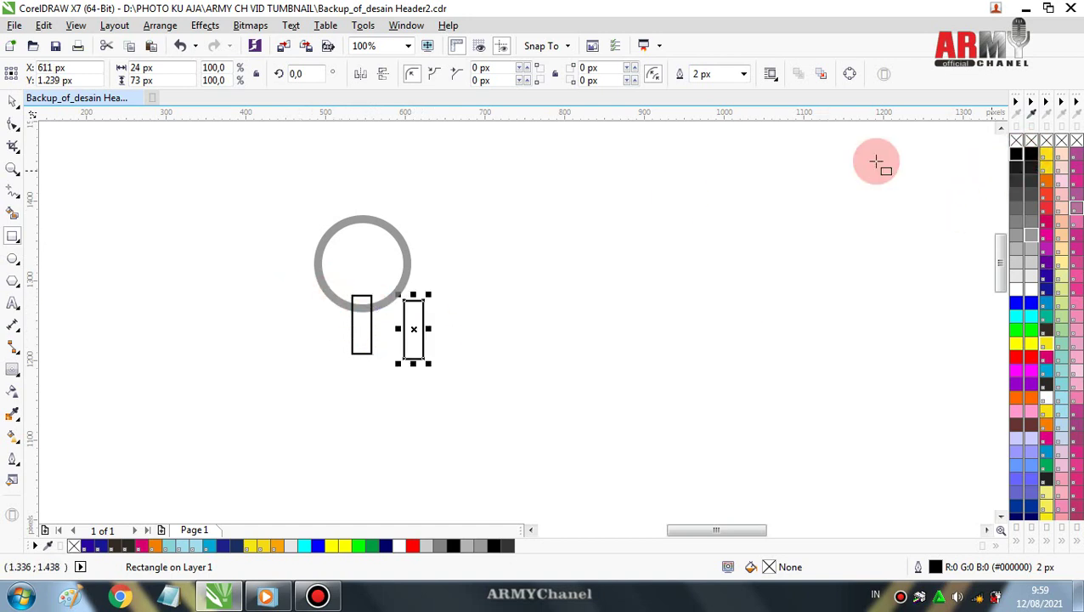
left_click_drag(1017, 161, 414, 323)
Weld the circle and narrow rectangle into one grey-outlined shape
left_click(13, 101)
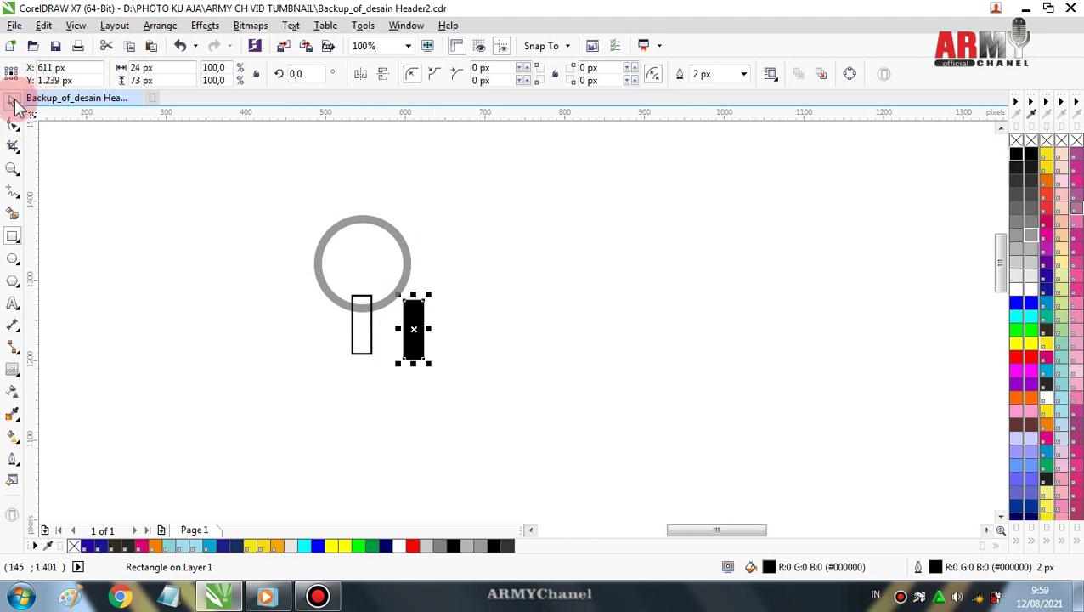
left_click(331, 270)
left_click_drag(269, 181, 421, 442)
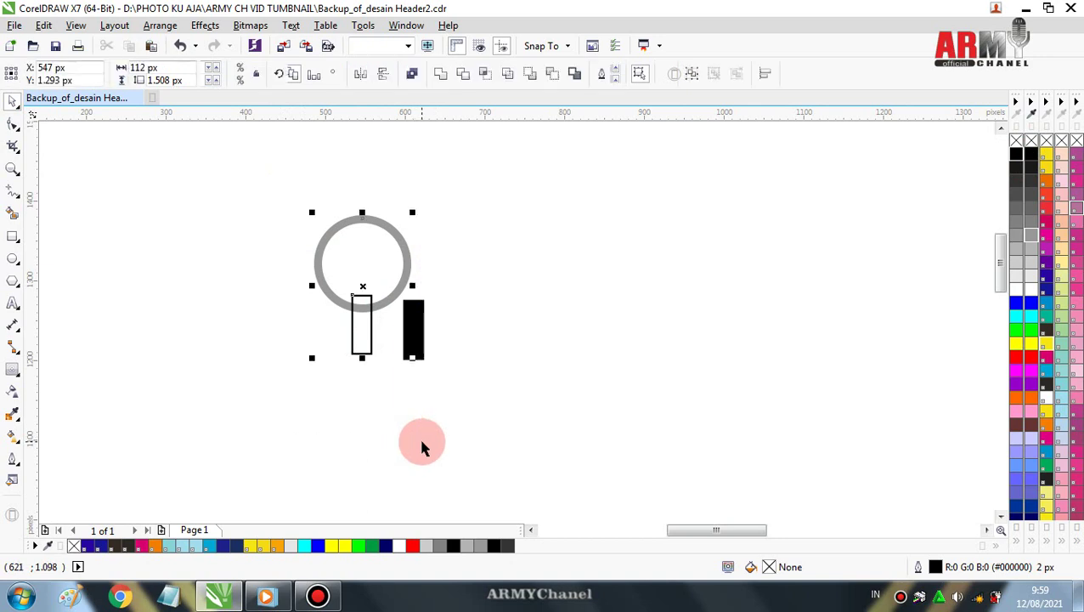
left_click(427, 75)
Thin the welded shape's outline to 5 px
left_click(194, 193)
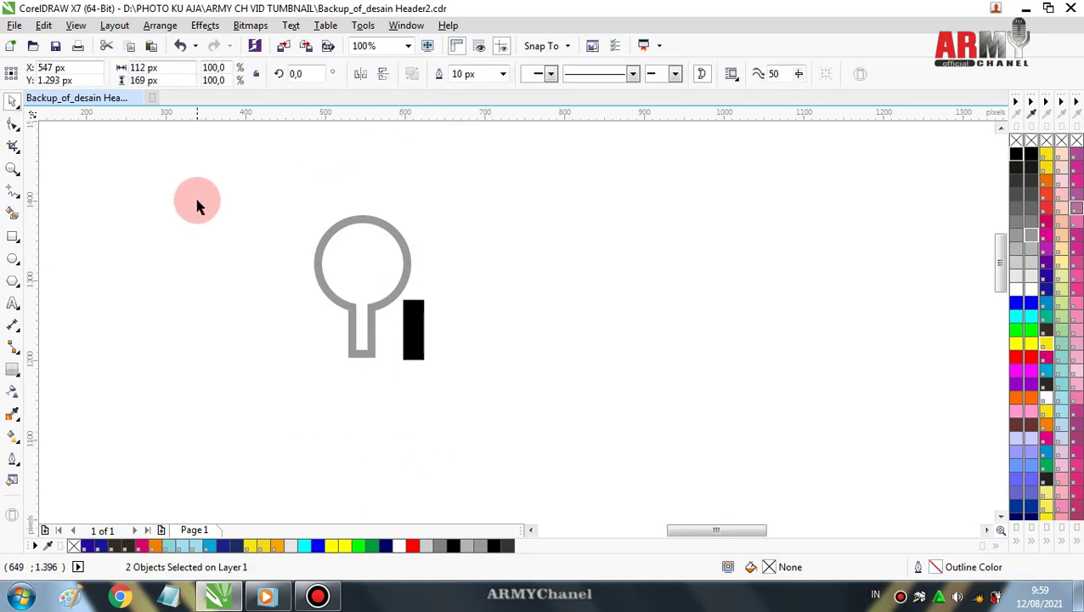
left_click(379, 303)
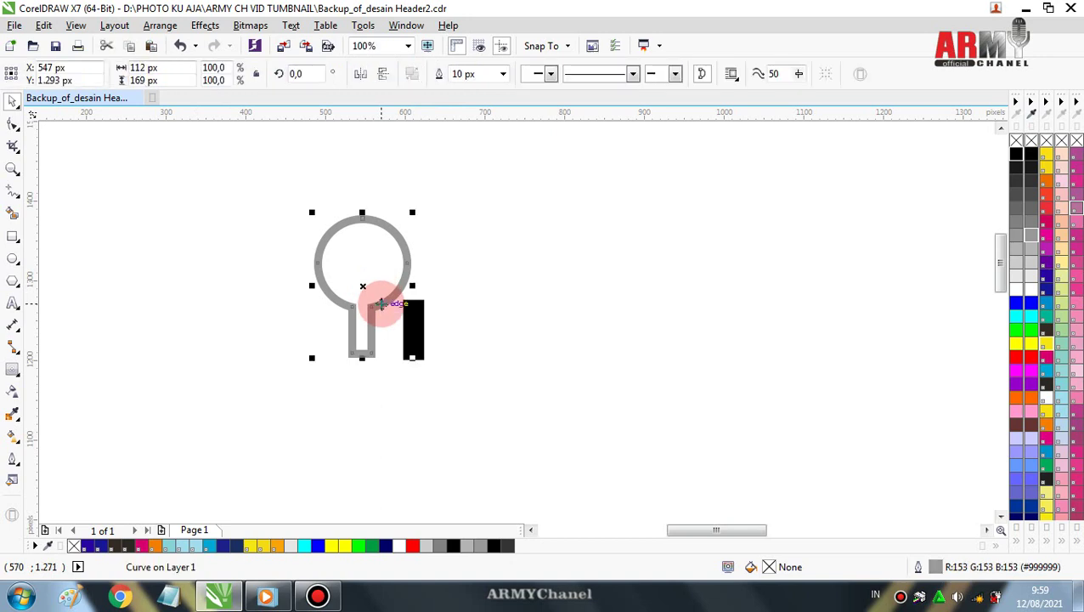
left_click(503, 75)
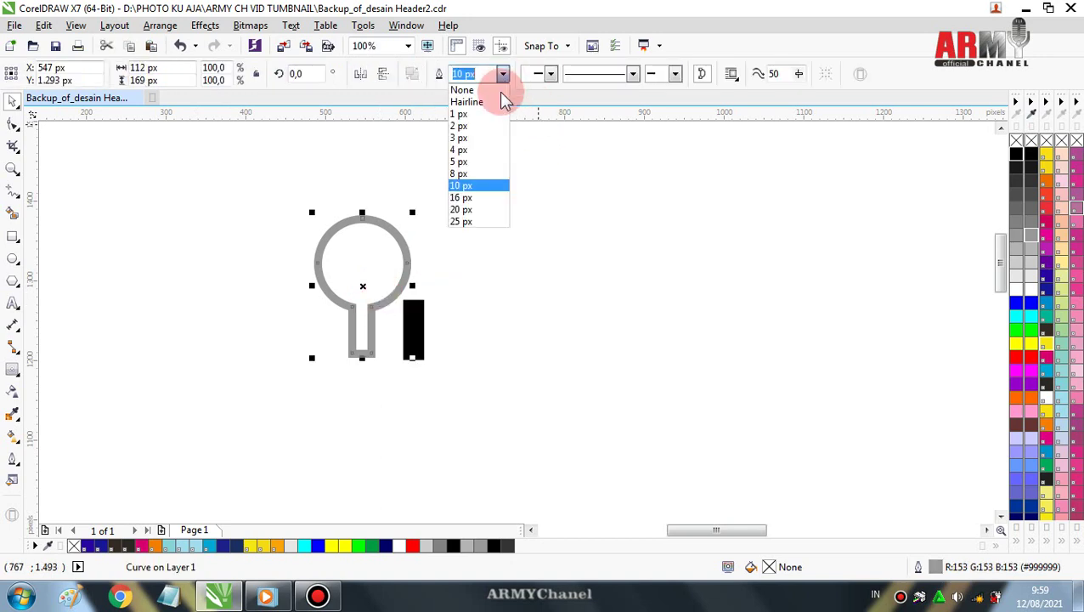
left_click(459, 161)
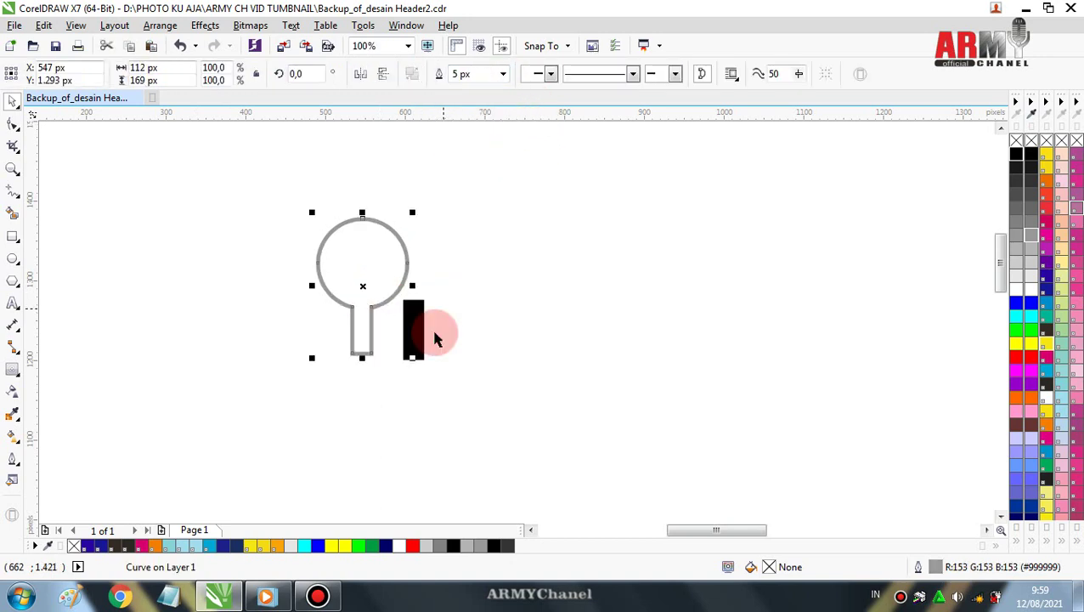
Move the black rectangle up to the circle and shorten it from the top
left_click_drag(416, 343, 371, 349)
scroll(372, 338, "up", 1)
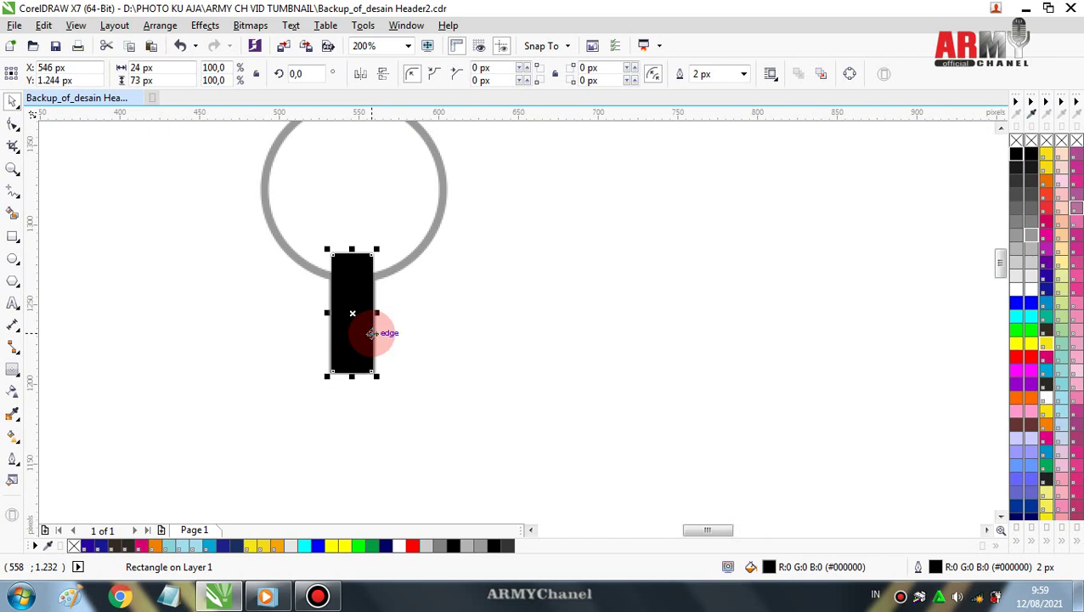
left_click_drag(372, 333, 360, 344)
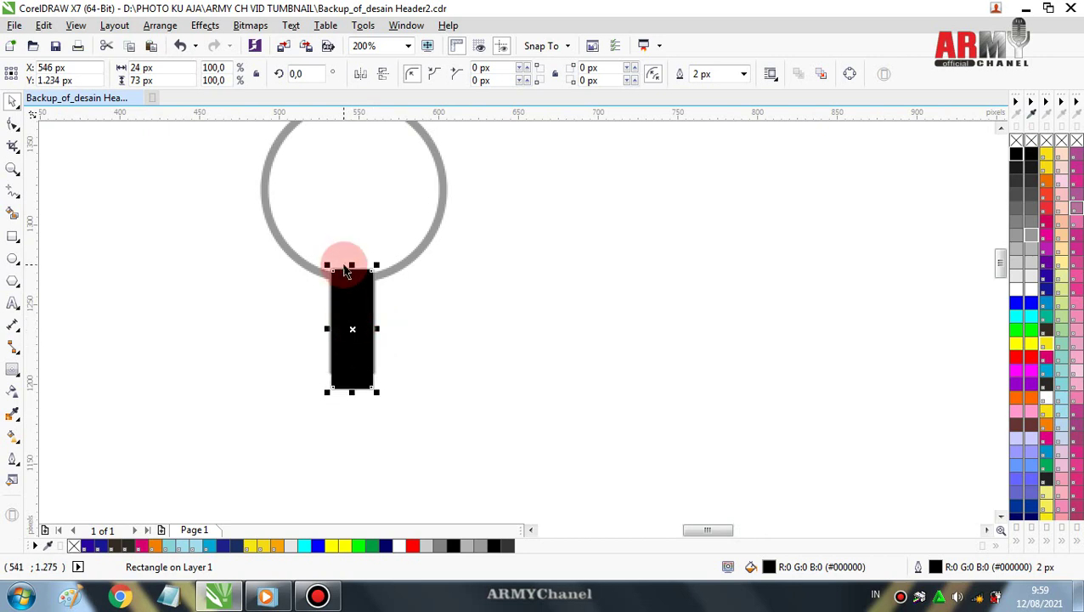
left_click_drag(351, 264, 349, 281)
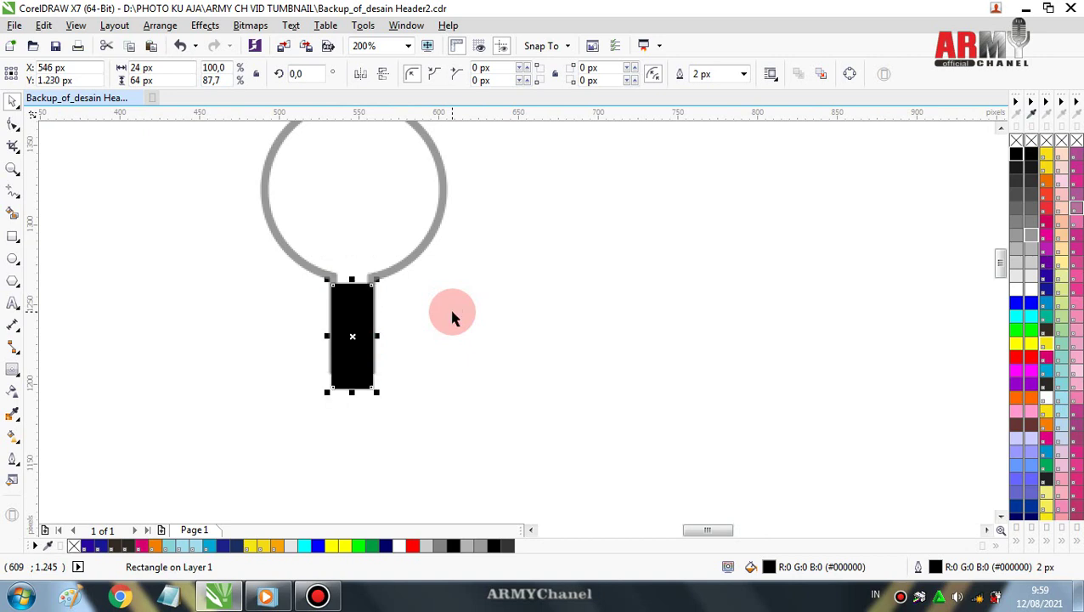
key("Up")
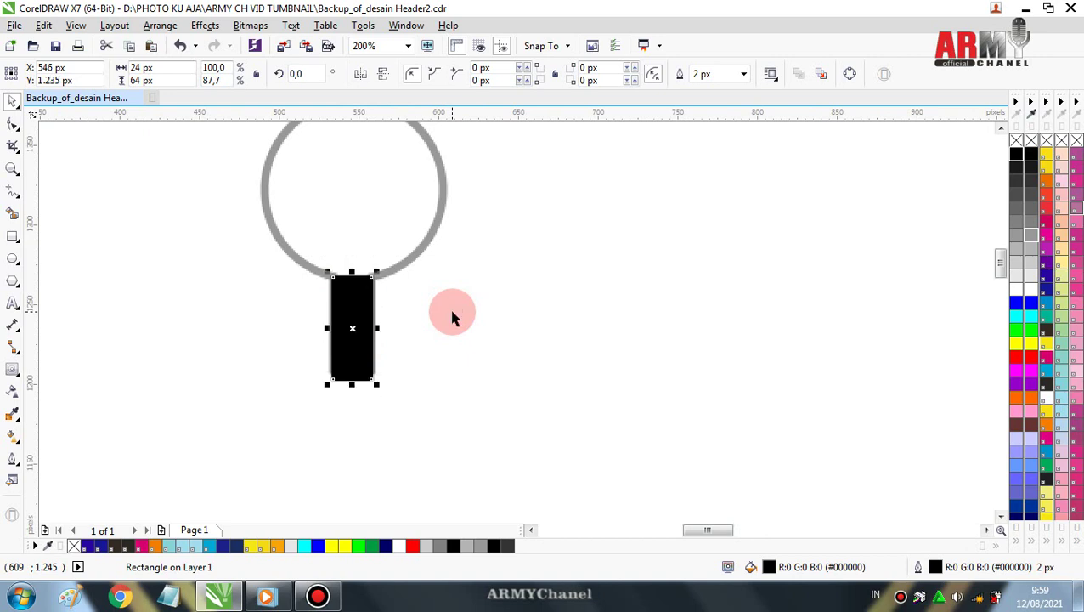
left_click(440, 330)
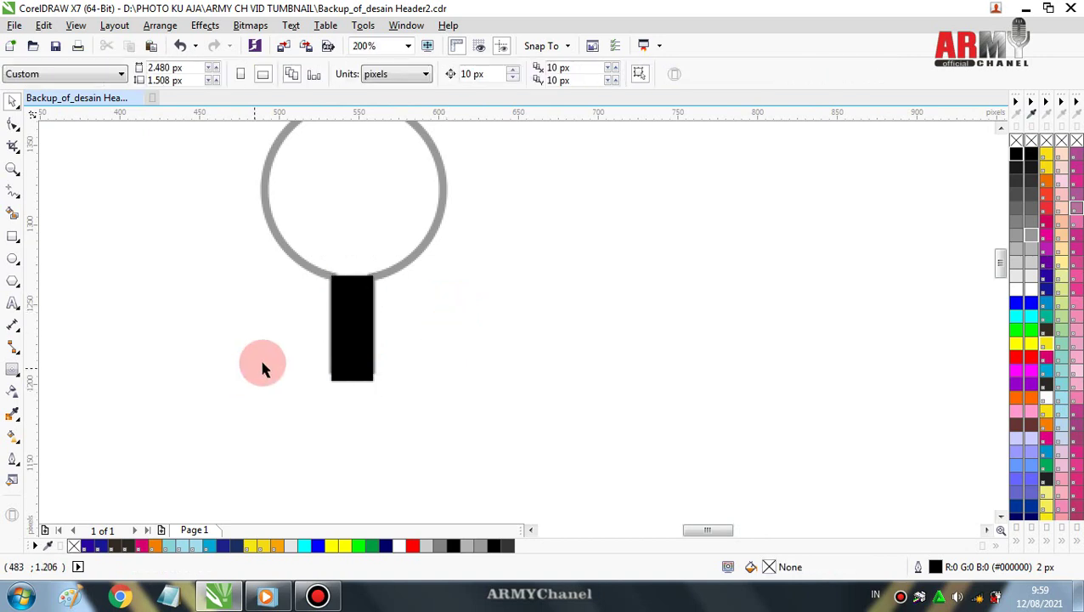
Shorten the black handle from the bottom to 24 × 58 px and select both objects
scroll(363, 356, "up", 1)
left_click(358, 370)
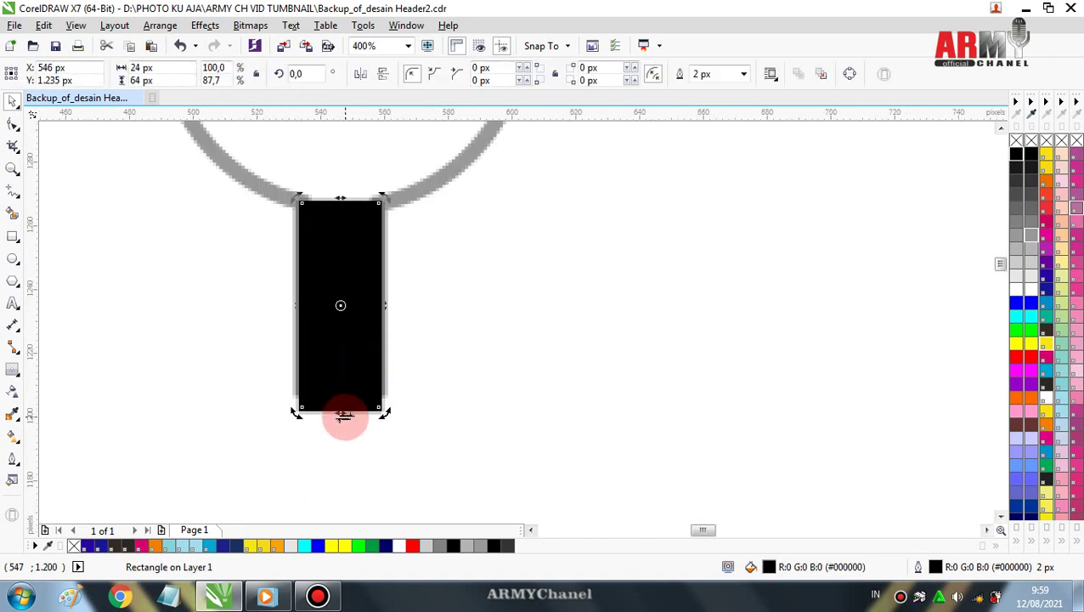
left_click(342, 412)
left_click_drag(341, 412, 341, 390)
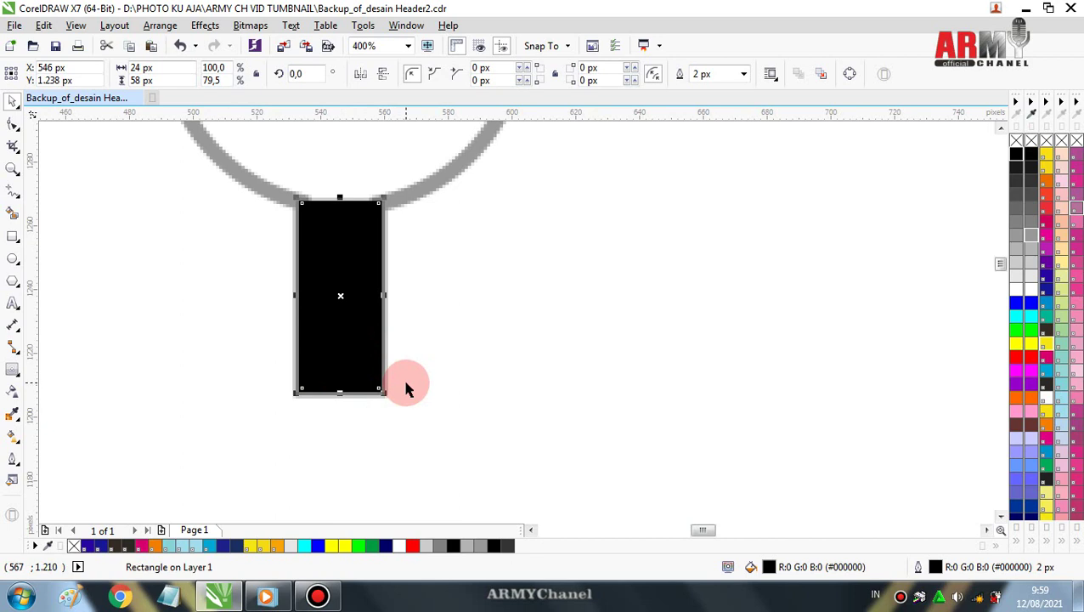
scroll(456, 312, "down", 2)
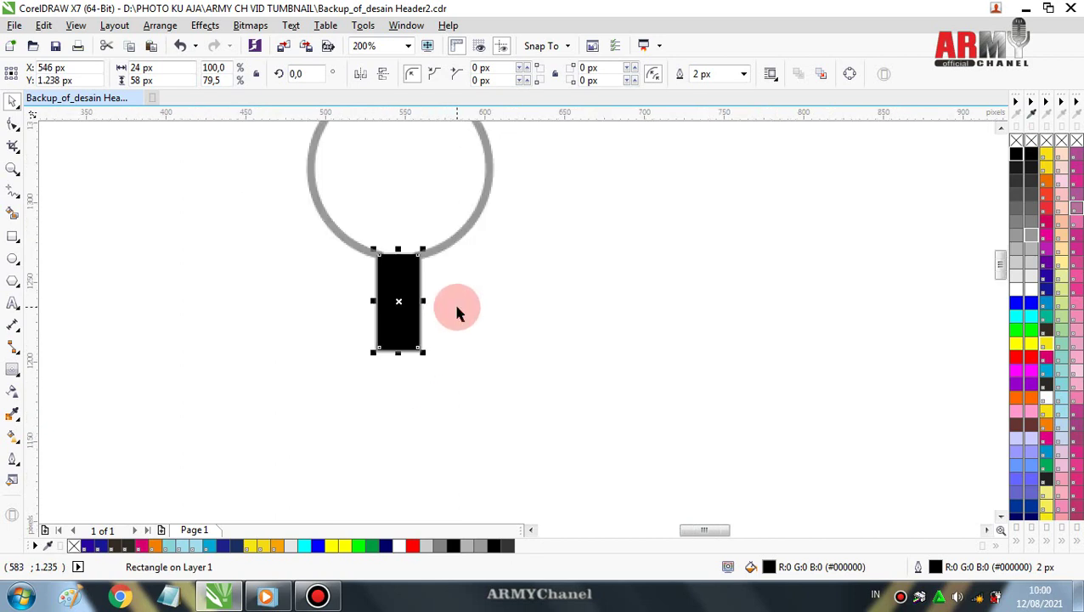
scroll(457, 313, "down", 2)
left_click_drag(320, 161, 534, 409)
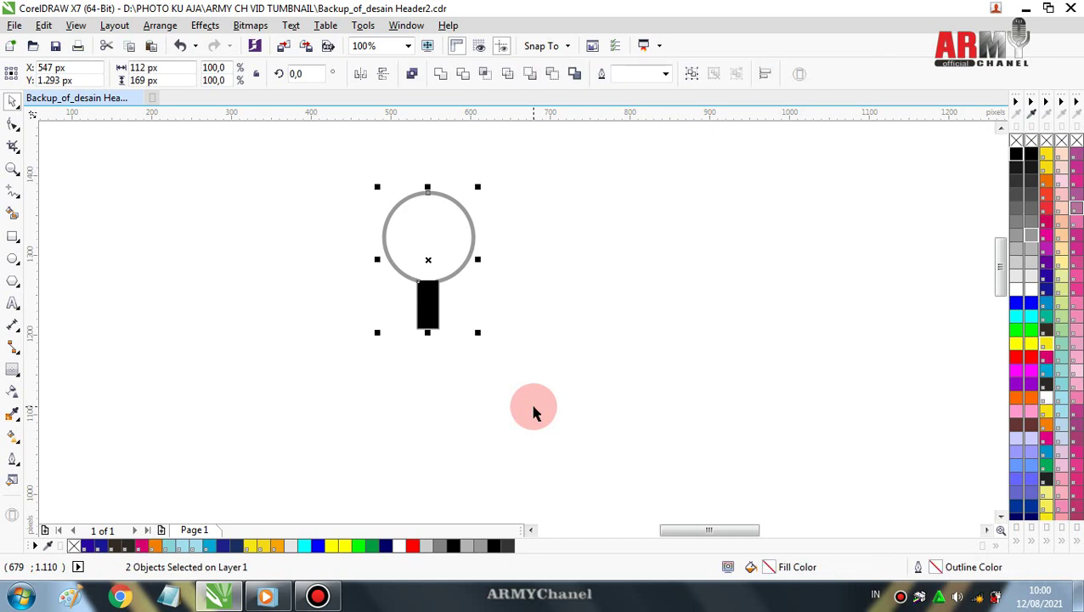
Group the ring and black handle and colour their outline light grey #CCCCCC
key("ctrl+g")
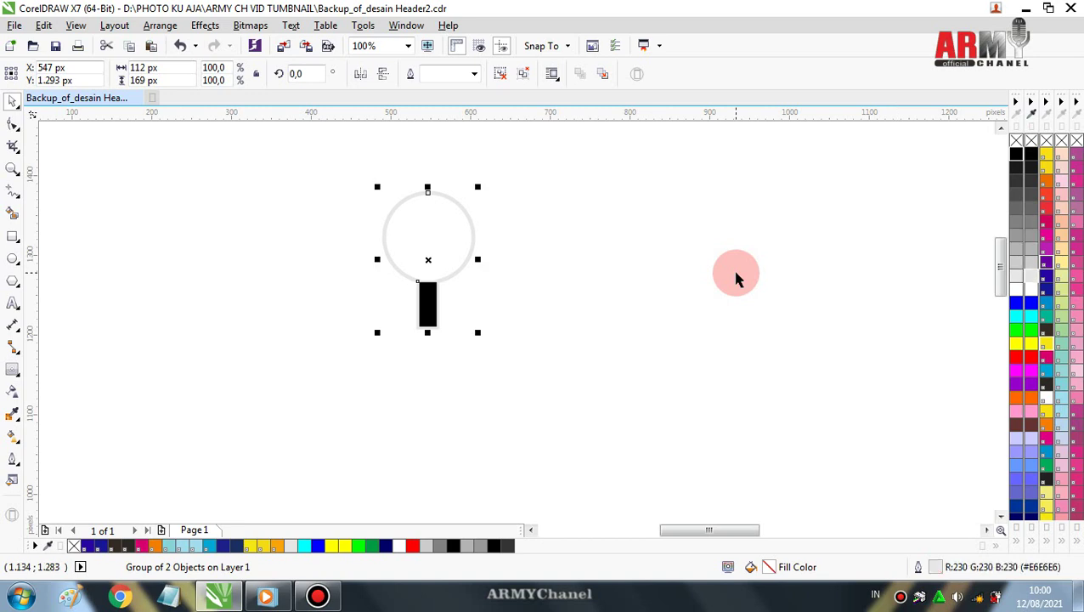
scroll(412, 289, "up", 1)
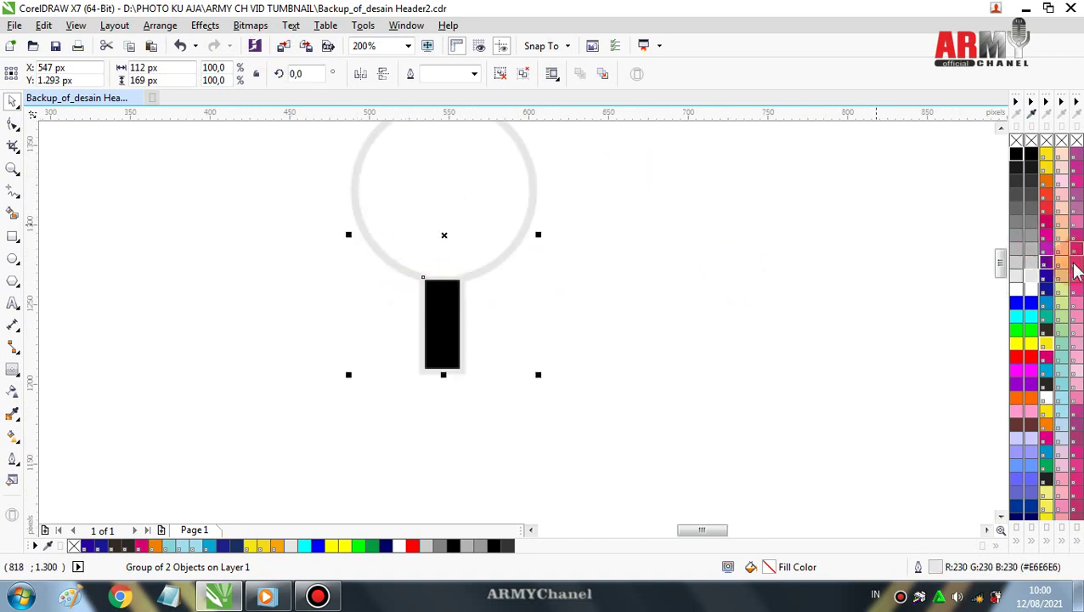
left_click_drag(1028, 261, 747, 251)
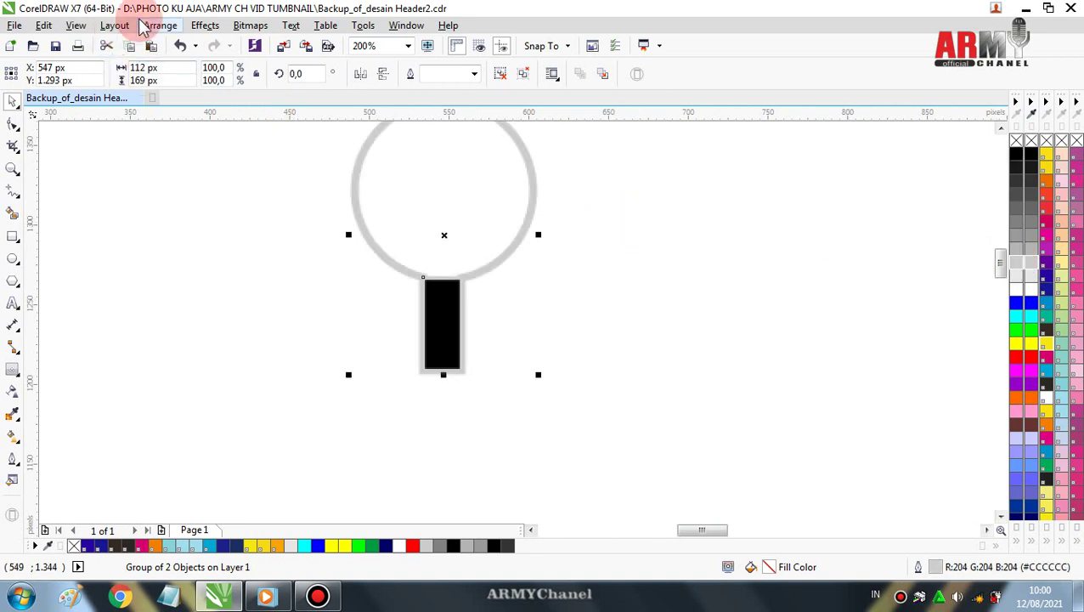
Convert the magnifier group to a bitmap
left_click(253, 27)
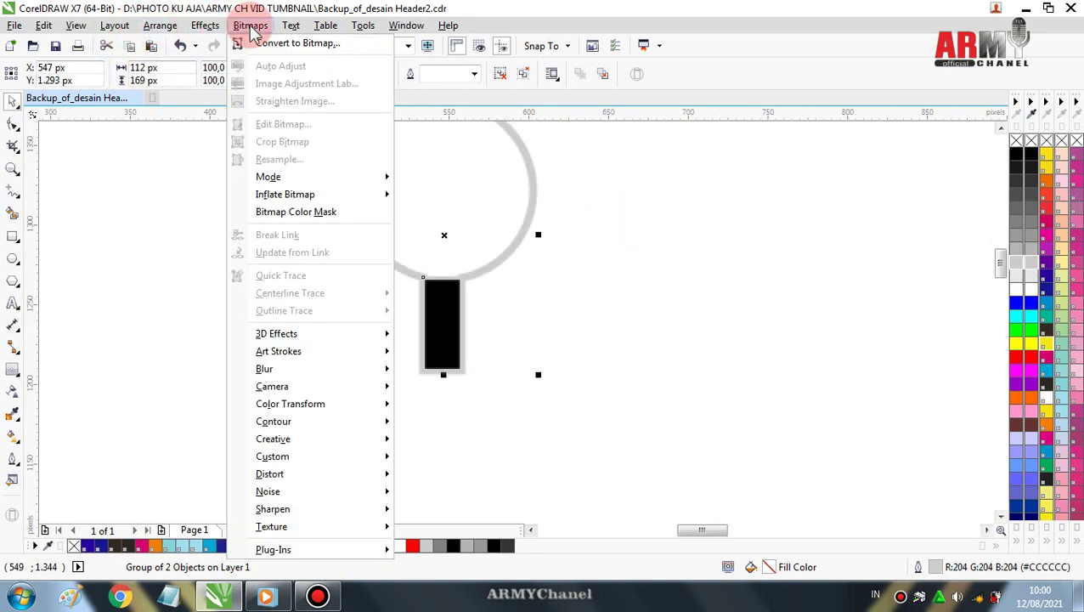
left_click(277, 47)
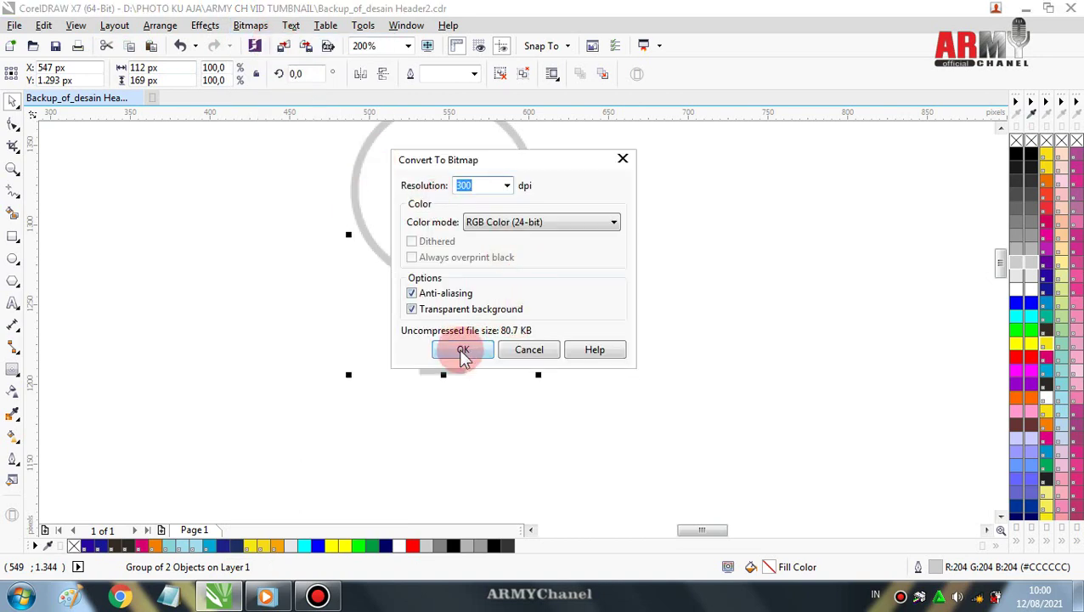
left_click(462, 351)
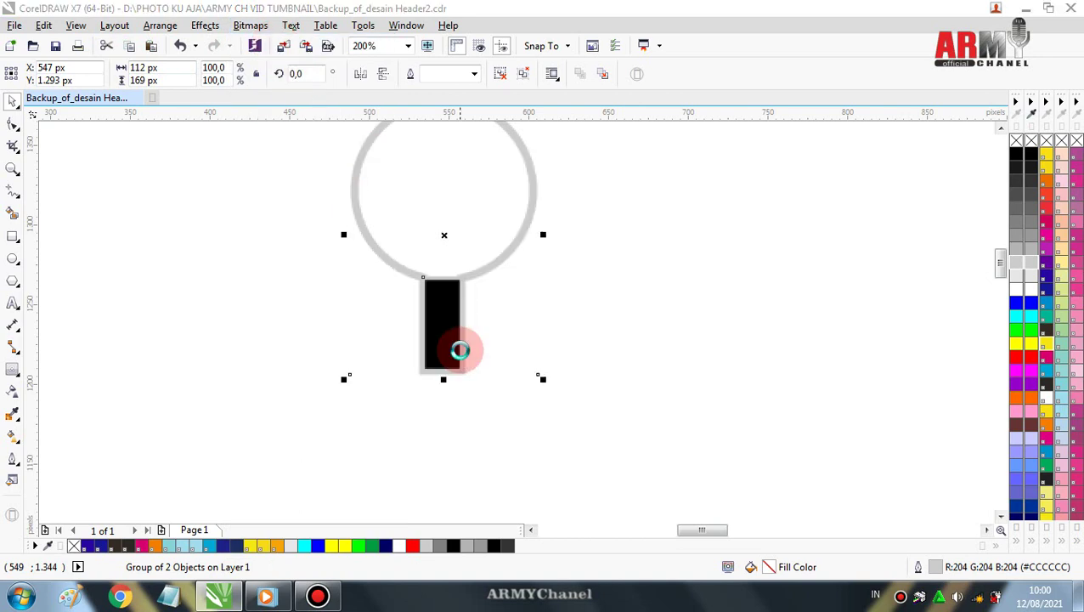
Apply a Cobblestone texture with roughness 10 and size 15
left_click(249, 27)
mouse_move(271, 526)
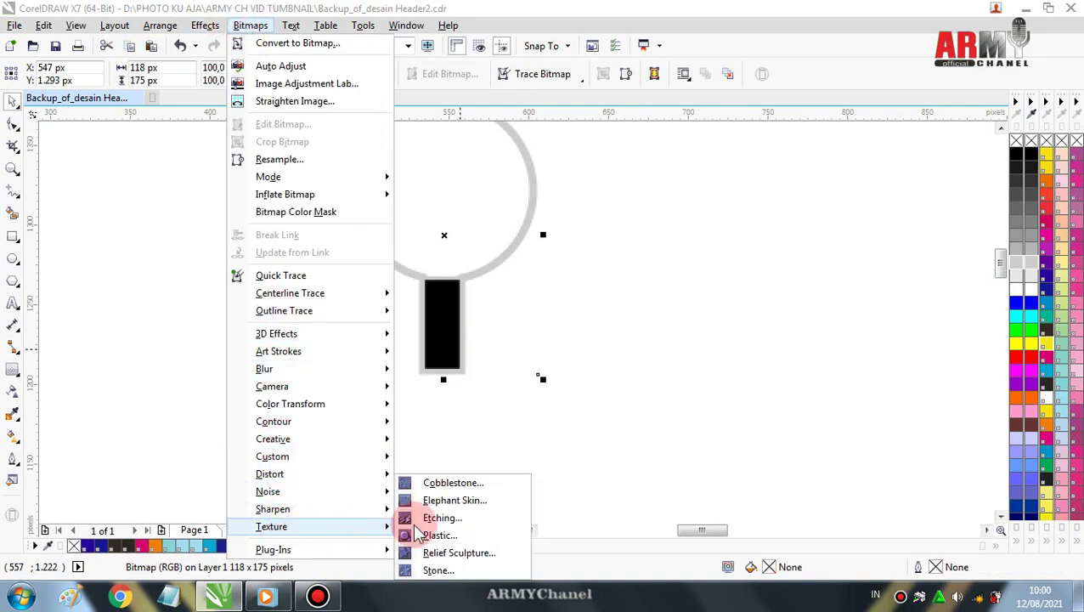
left_click(459, 482)
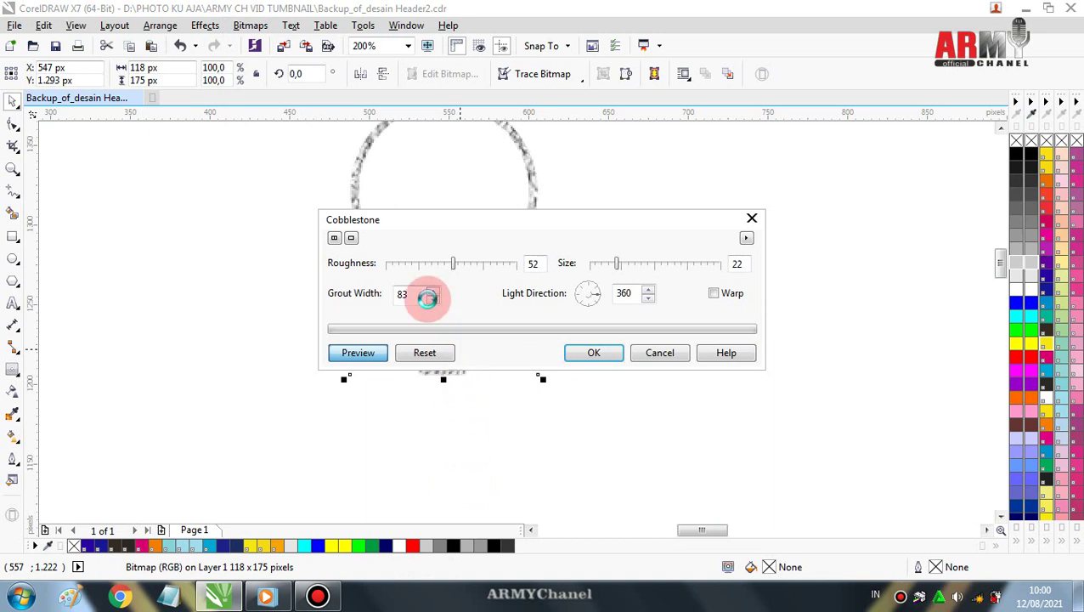
left_click(399, 264)
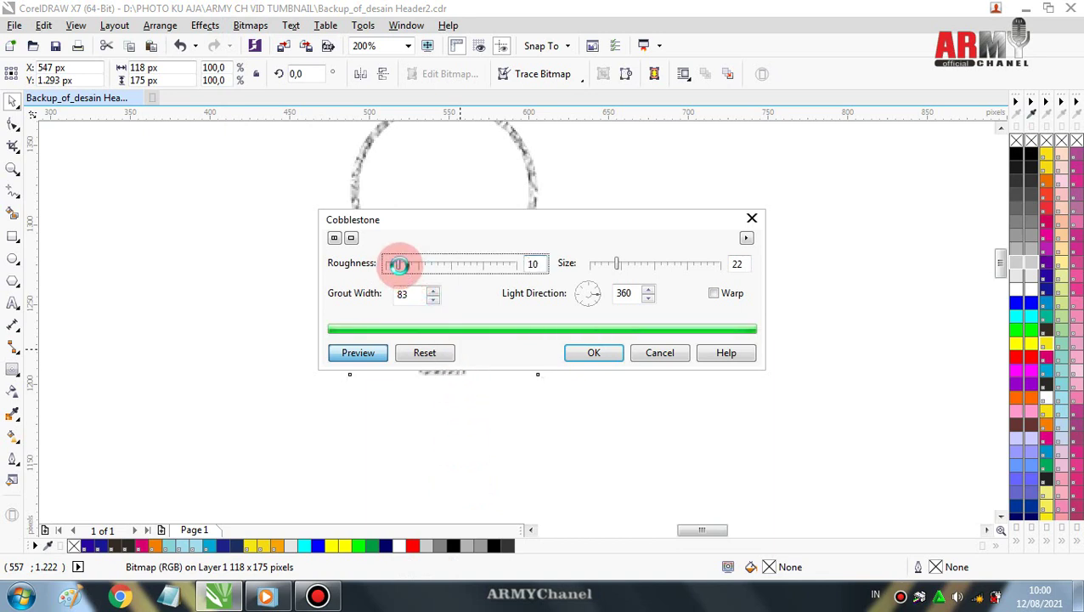
left_click_drag(617, 264, 609, 266)
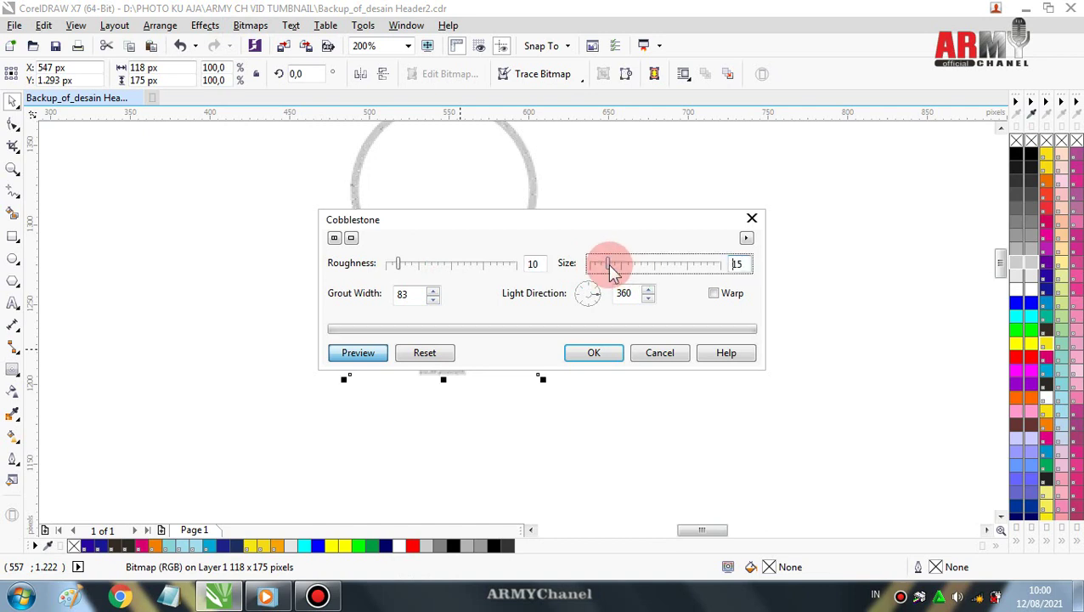
left_click(595, 353)
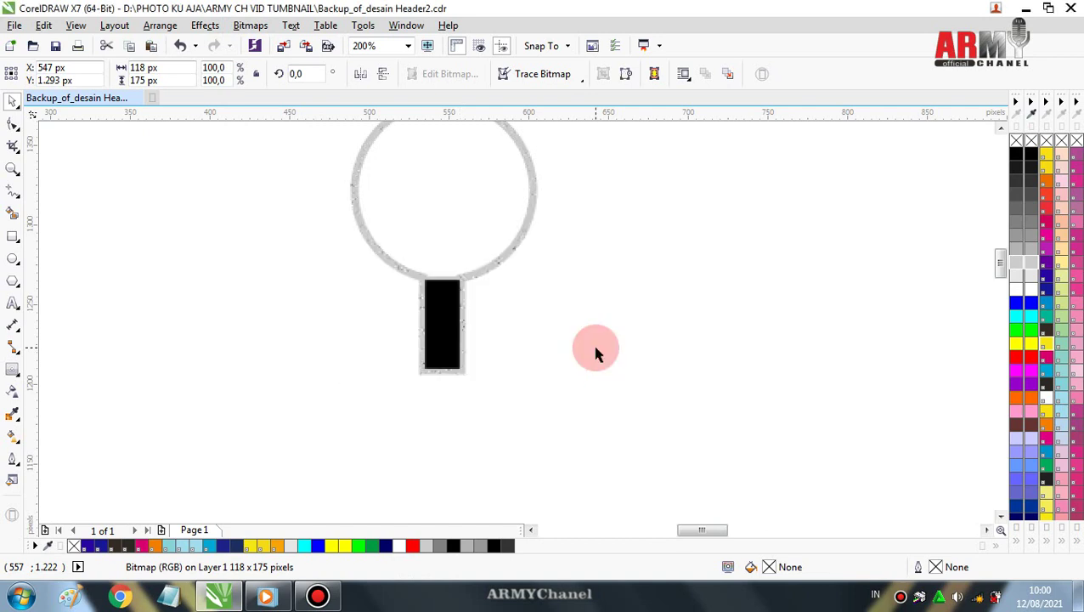
Convert the magnifier object to a bitmap again
left_click(250, 26)
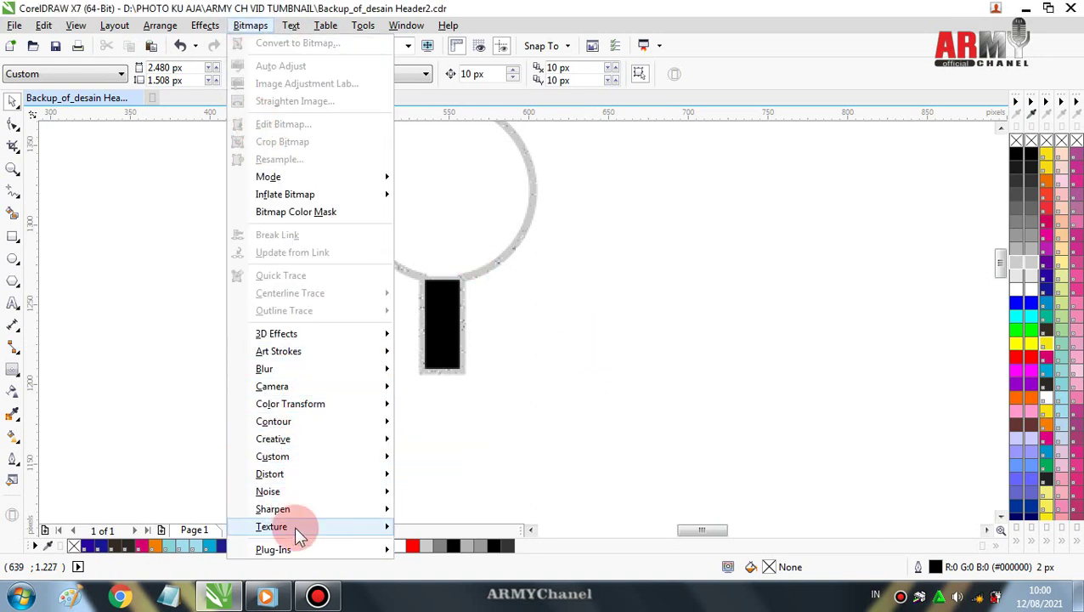
mouse_move(272, 526)
left_click(510, 264)
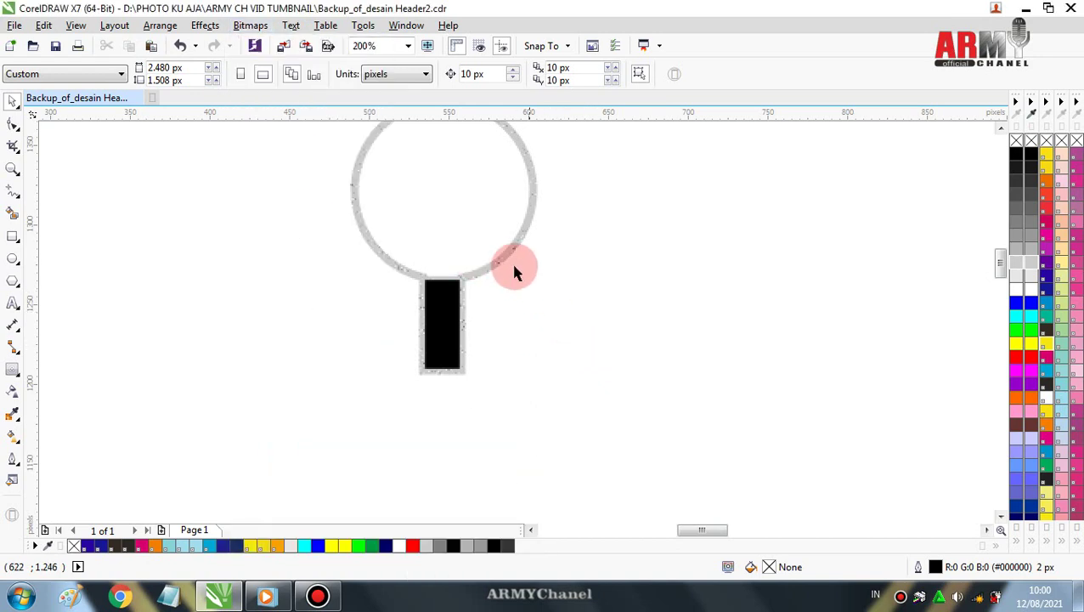
left_click(380, 150)
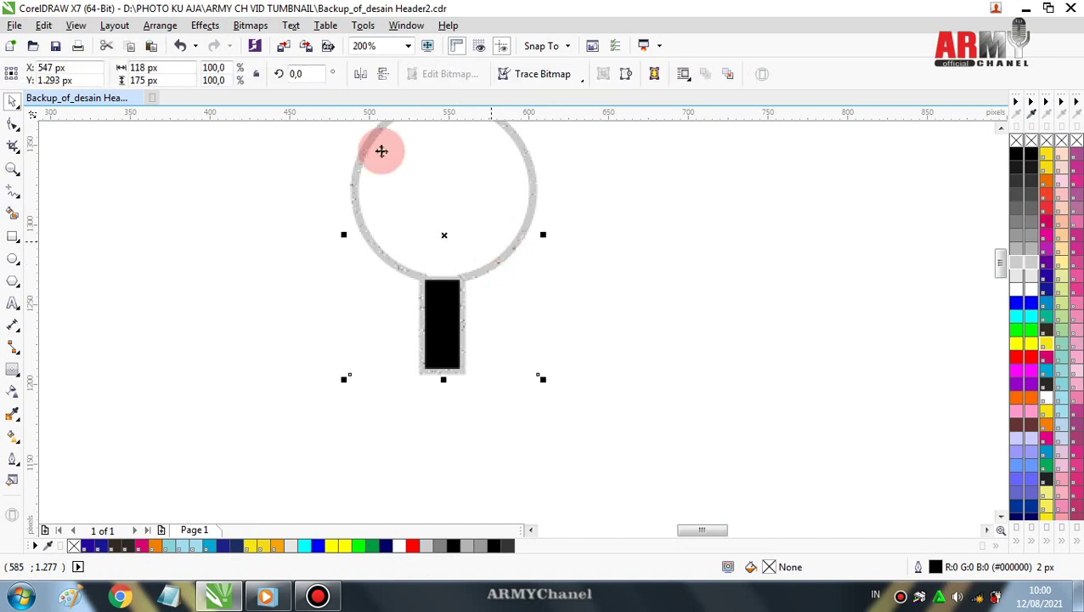
left_click(264, 28)
left_click(284, 41)
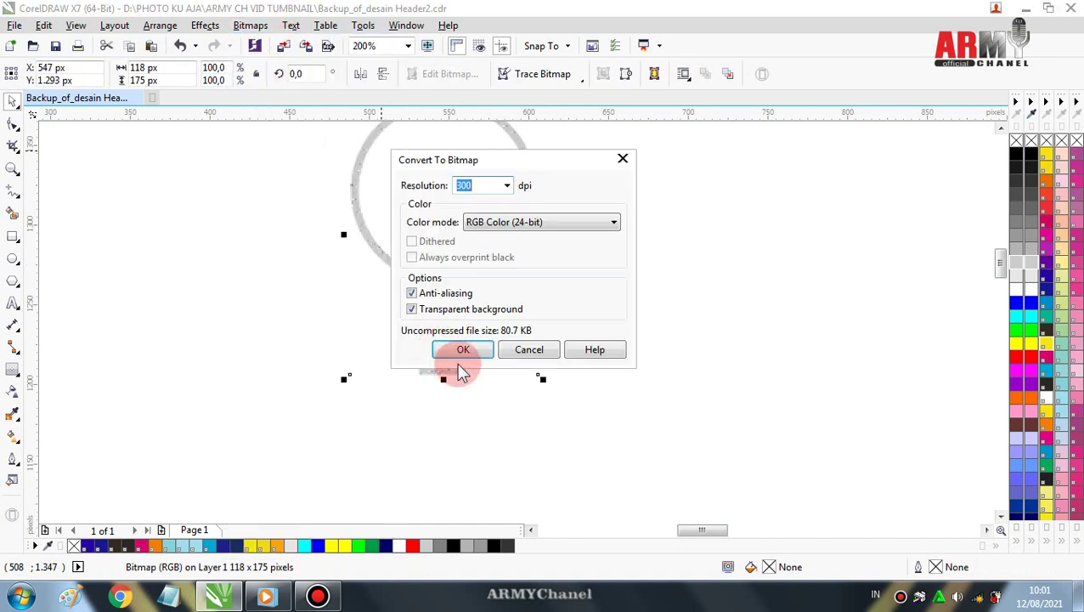
left_click(461, 350)
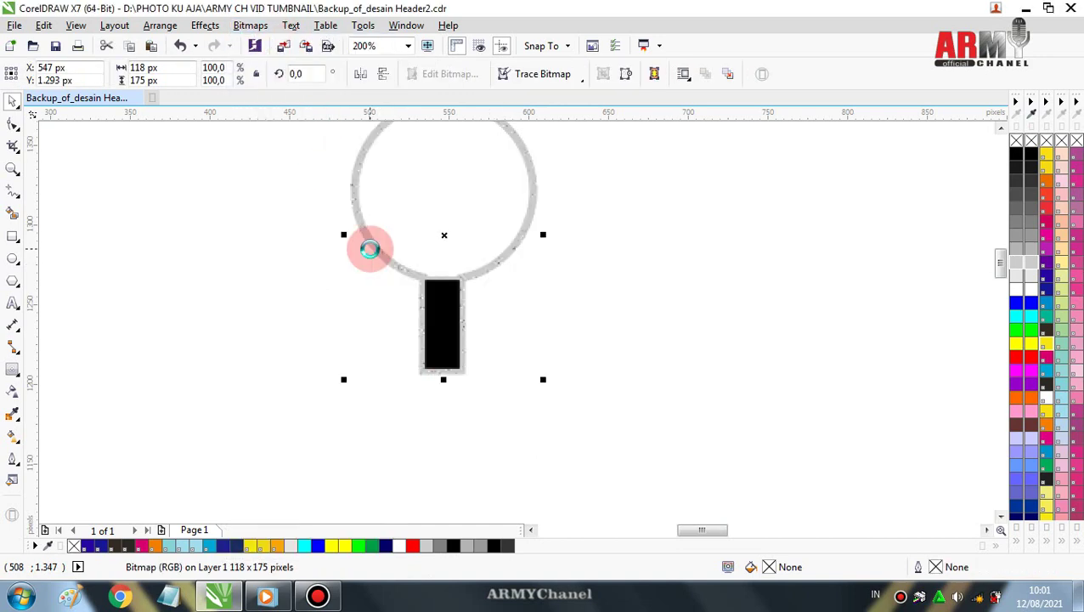
Apply an Etching texture with a grey surface colour, detail 40 and depth 17
left_click(252, 27)
mouse_move(274, 549)
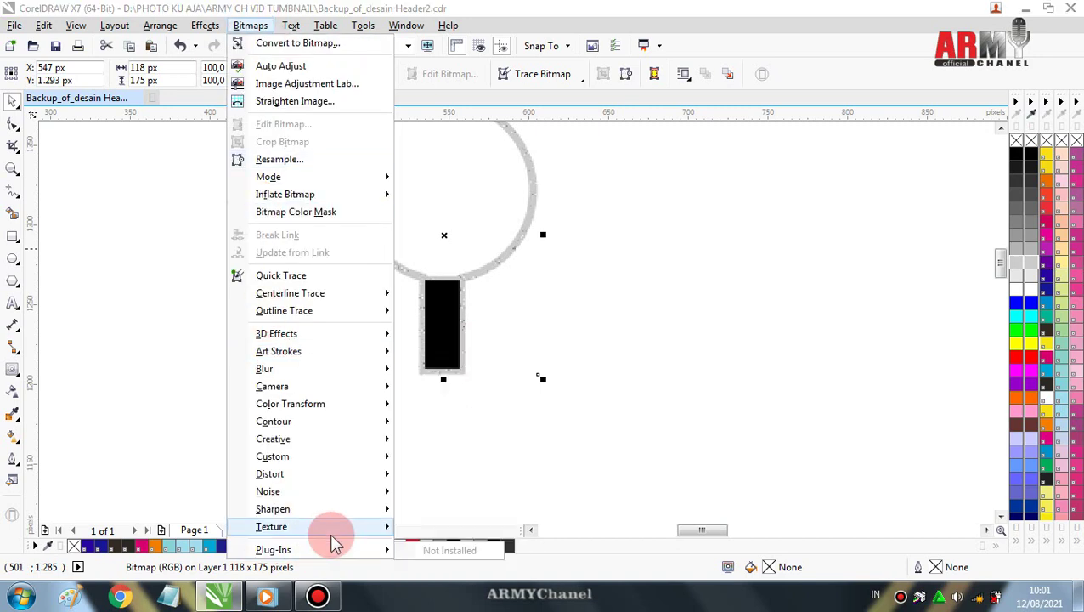
mouse_move(272, 526)
left_click(425, 516)
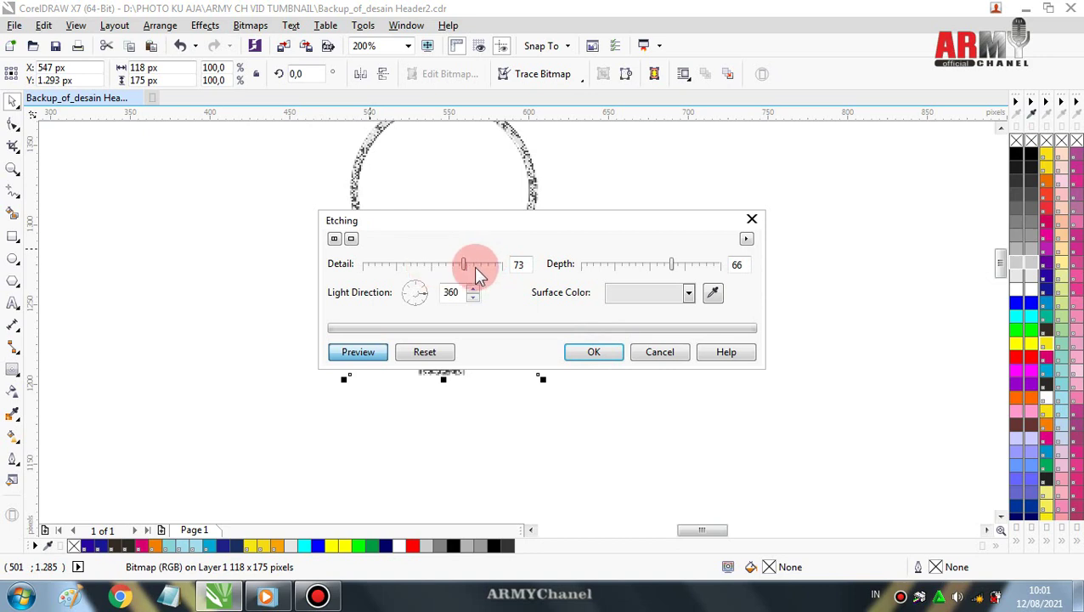
left_click(688, 293)
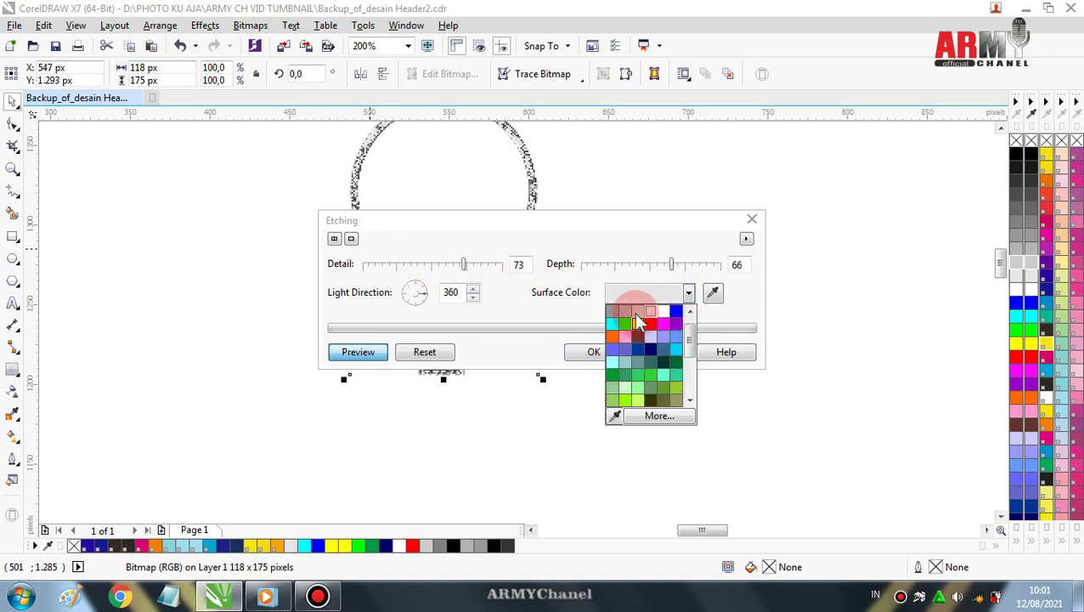
left_click(612, 319)
left_click_drag(669, 265, 603, 266)
left_click_drag(466, 265, 392, 263)
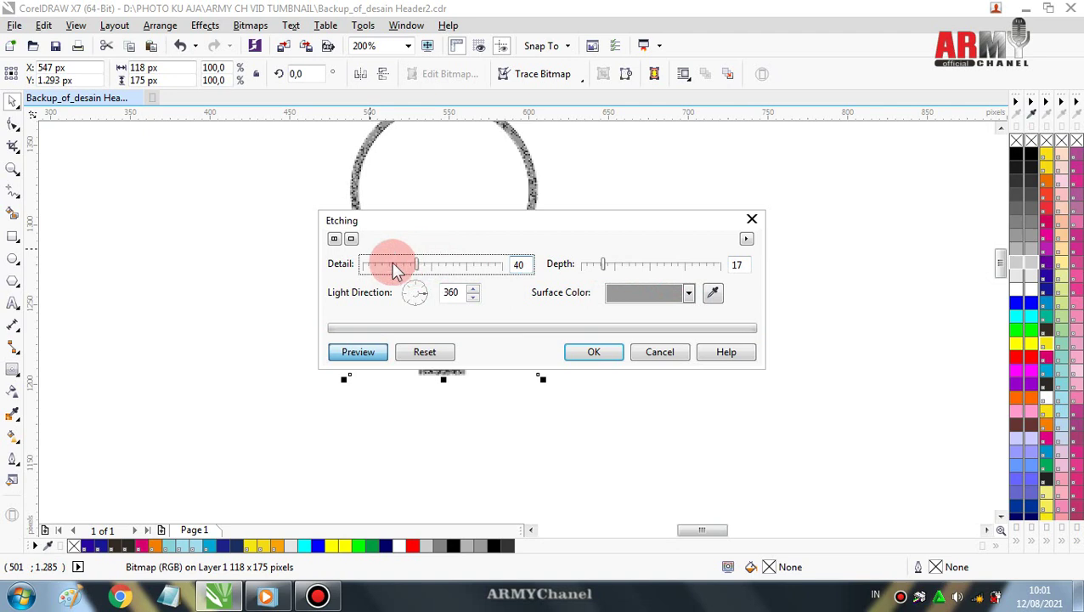
left_click(594, 352)
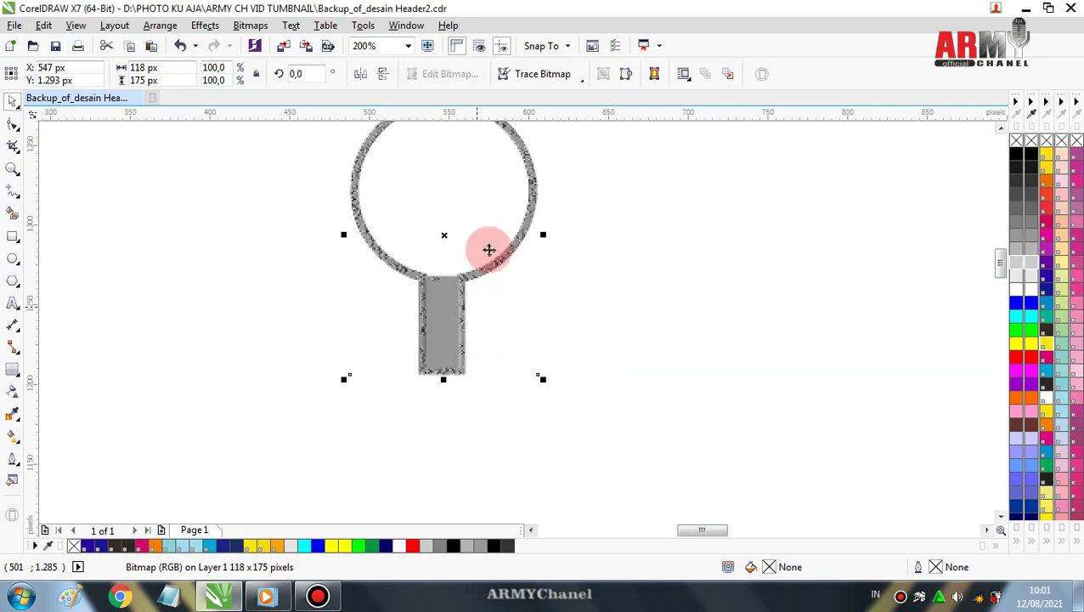
Draw a thin rectangle inside the magnifier's handle and nudge it into place
scroll(1003, 126, "up", 2)
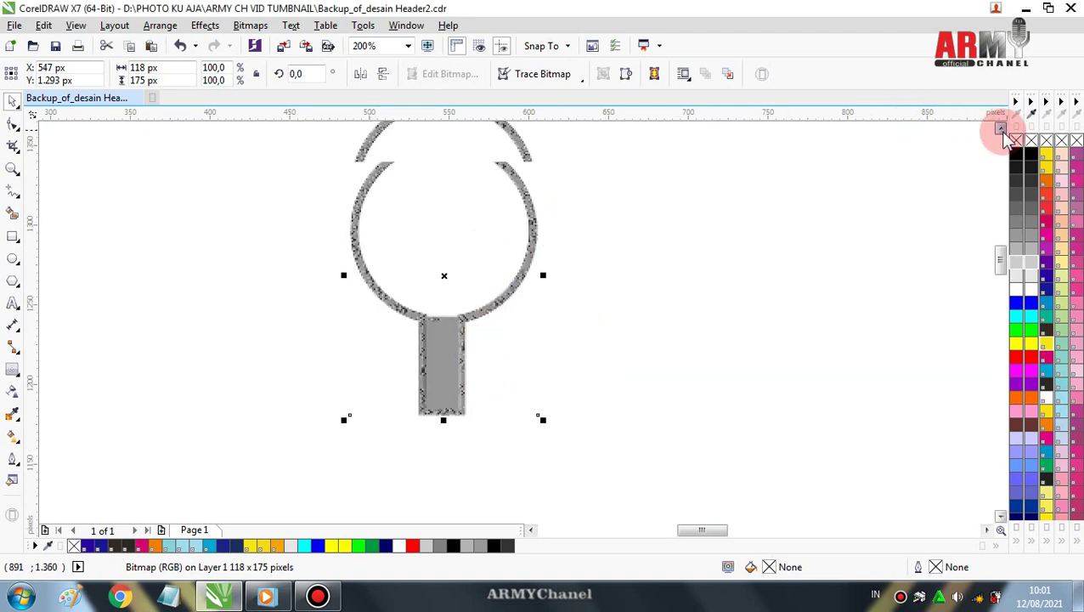
left_click(775, 242)
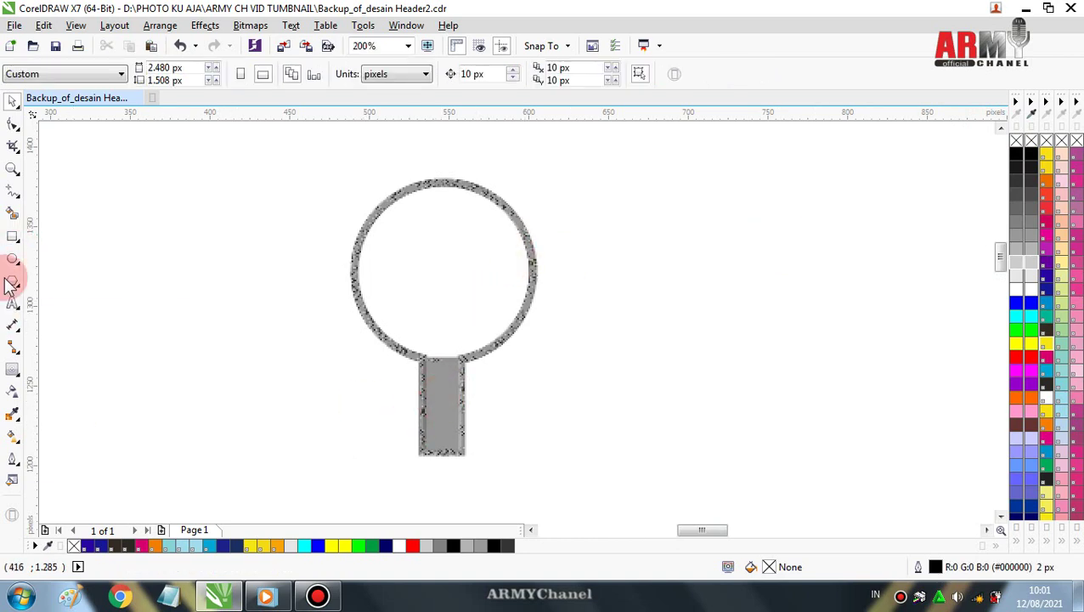
left_click(23, 246)
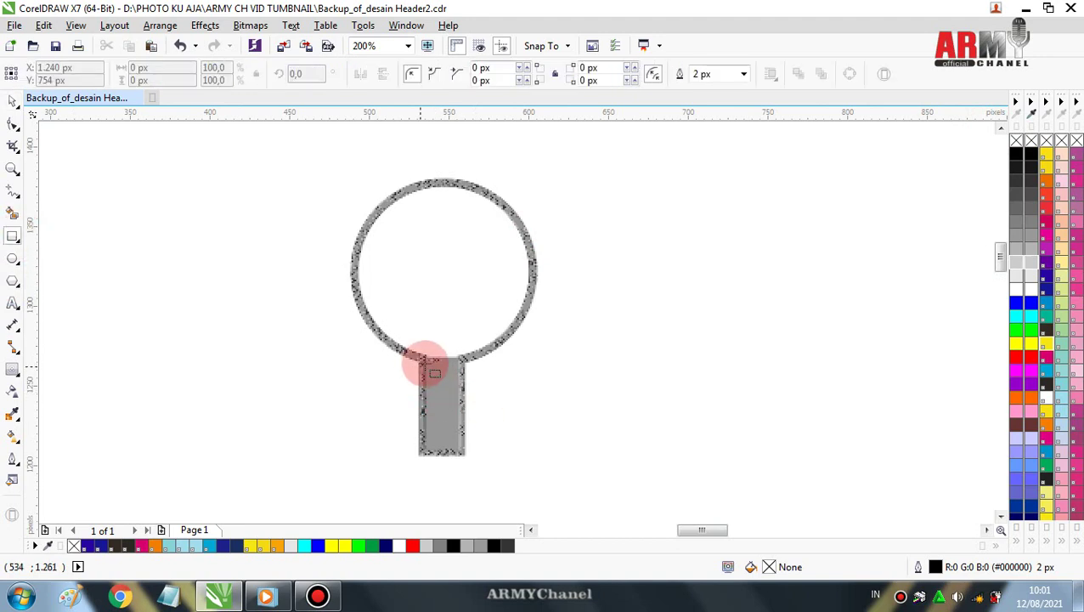
left_click_drag(429, 363, 453, 447)
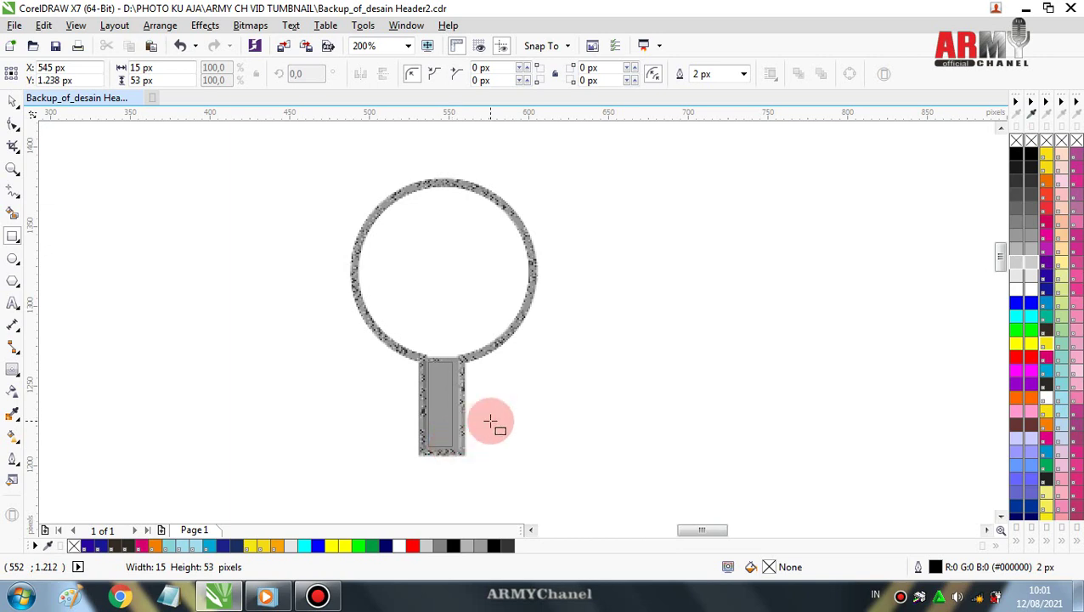
key("Right")
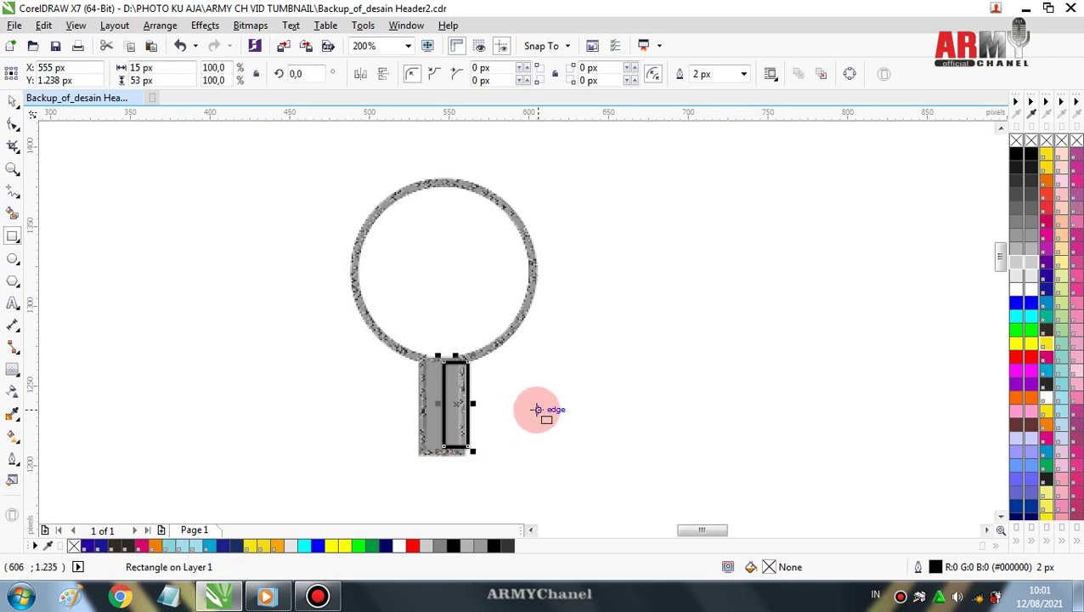
key("Left")
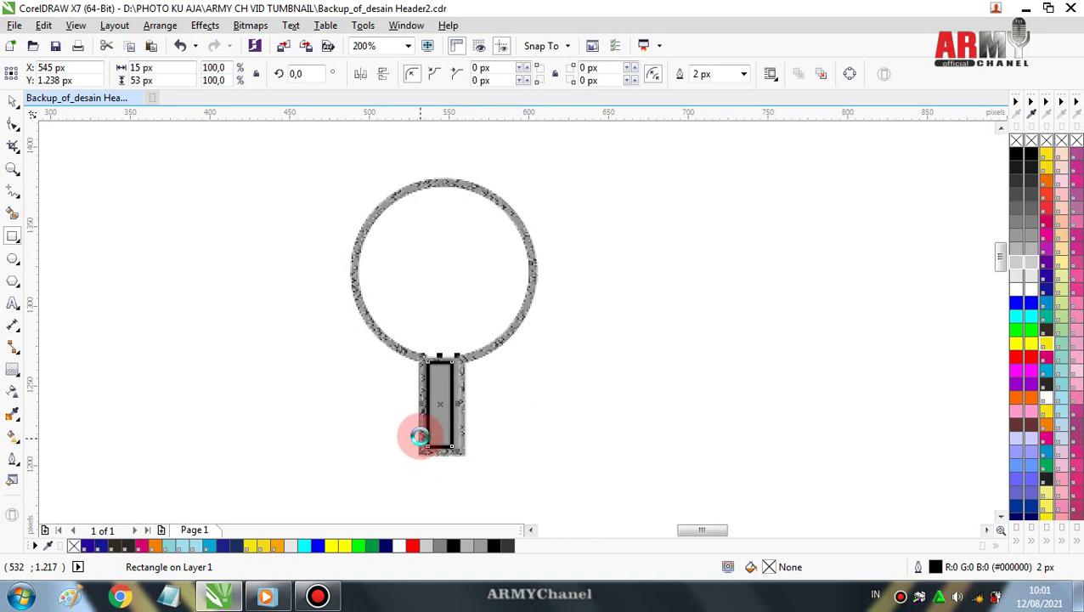
scroll(418, 436, "up", 1)
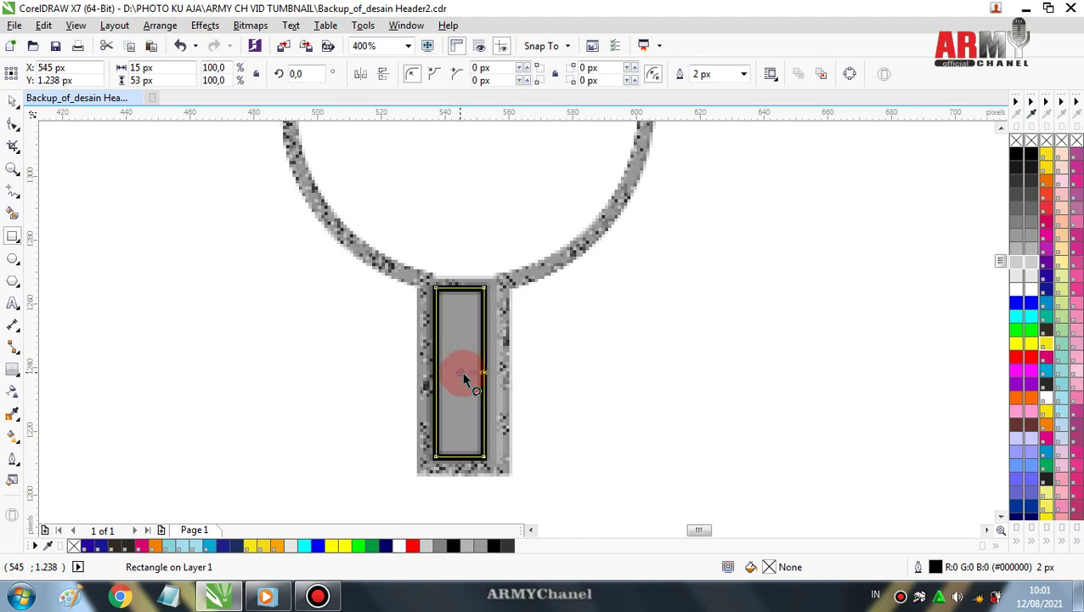
left_click_drag(462, 373, 464, 374)
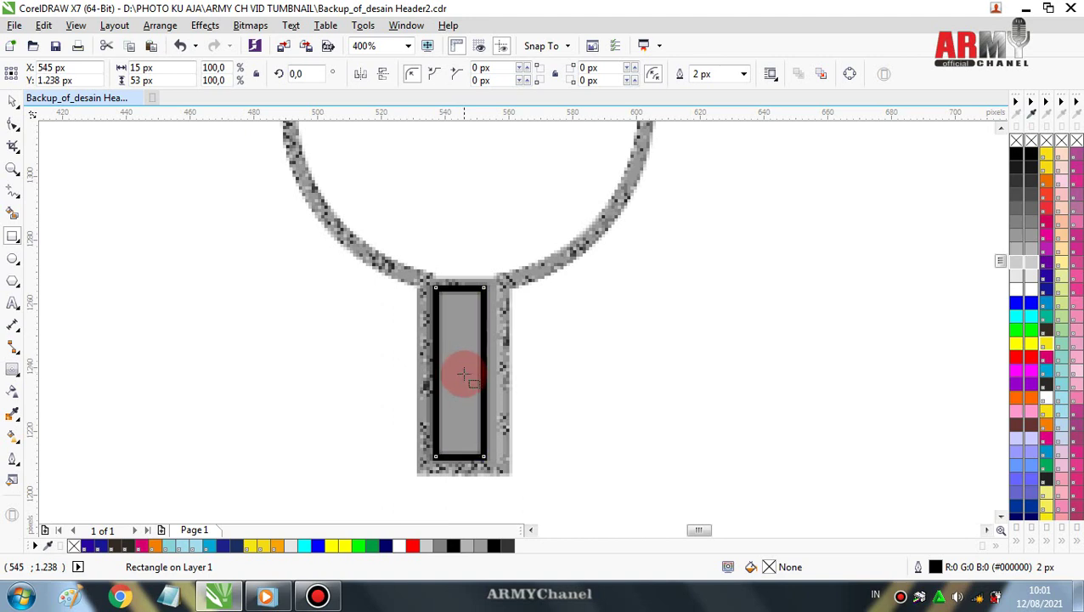
Fill the inner rectangle dark grey (#4D4D4D) with a 2 px black outline
left_click(1017, 196)
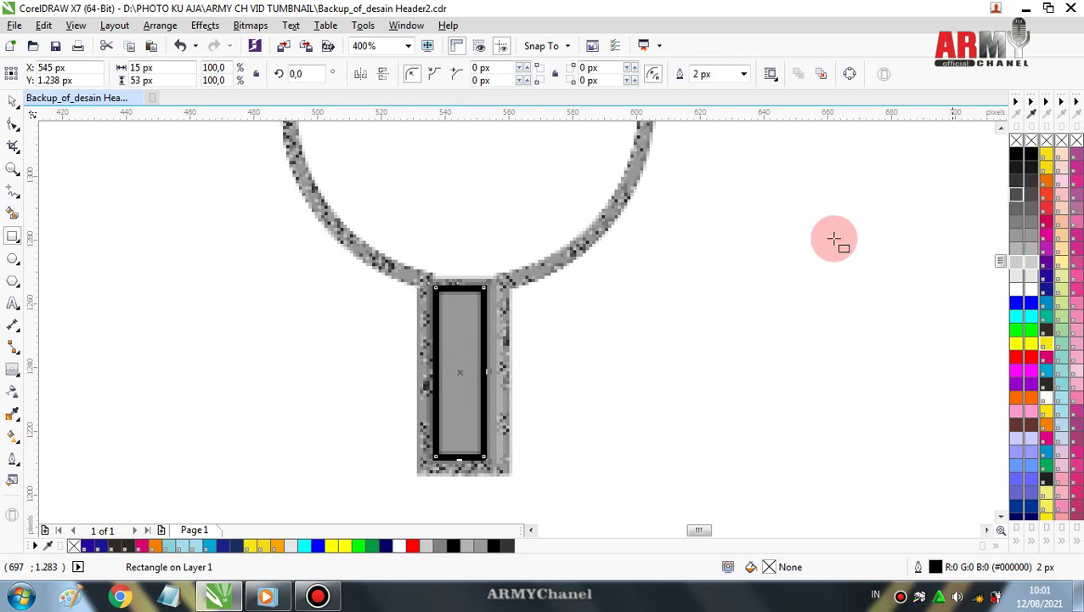
scroll(599, 352, "down", 1)
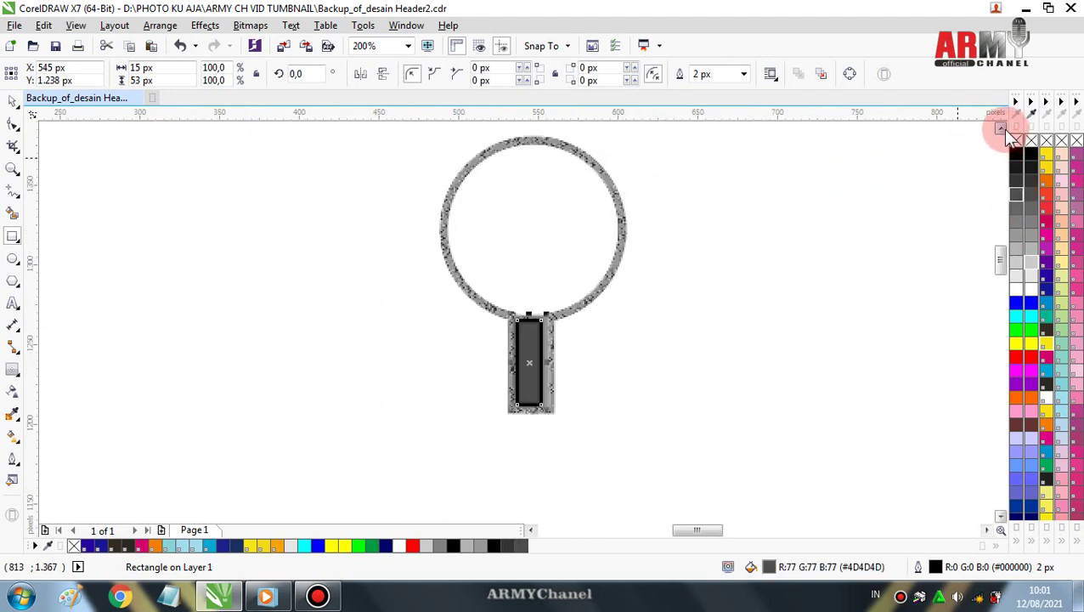
left_click(1000, 127)
left_click(882, 200)
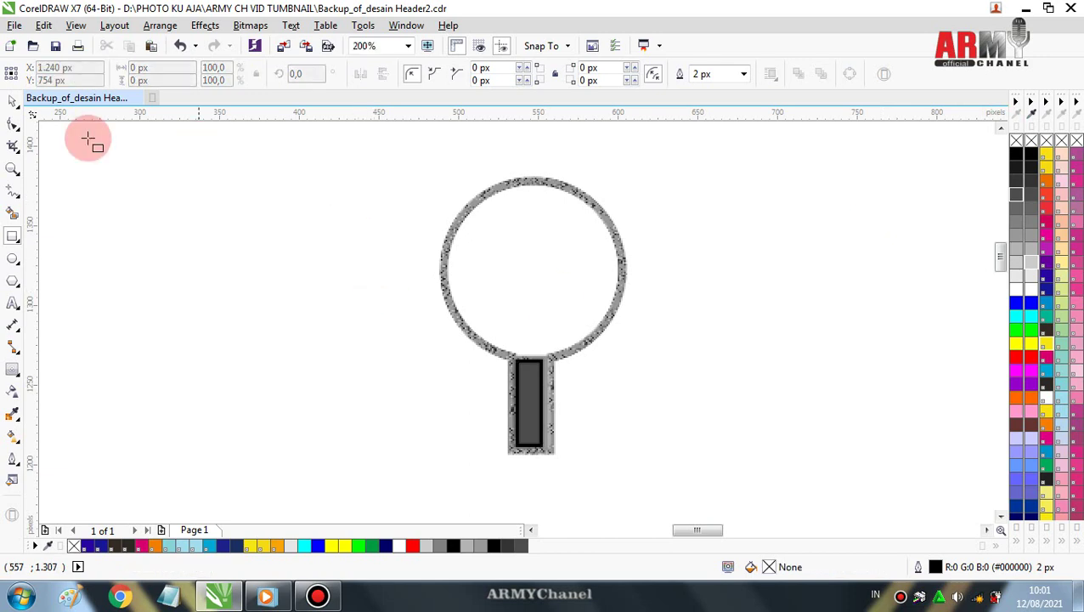
left_click(13, 101)
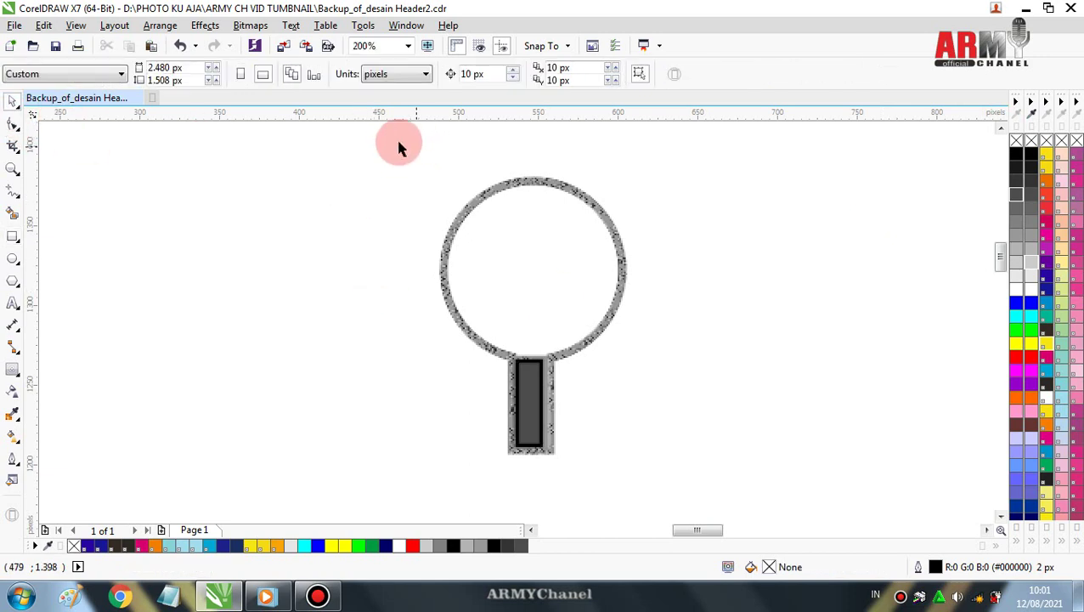
Group the ring and dark handle insert, then convert them into one 118 × 175 px RGB bitmap
left_click_drag(362, 151, 674, 463)
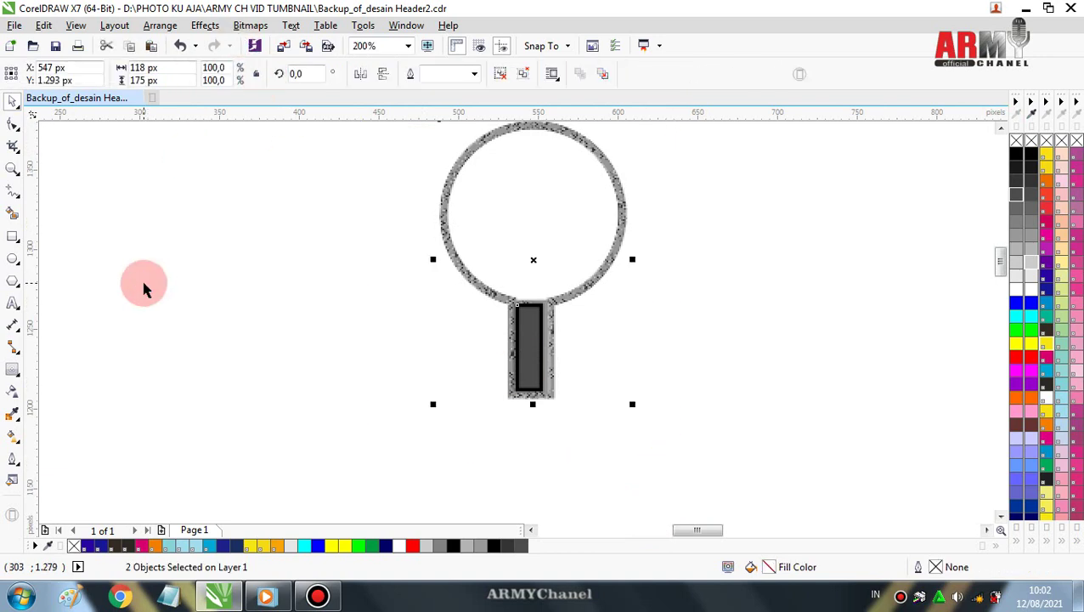
key("ctrl+g")
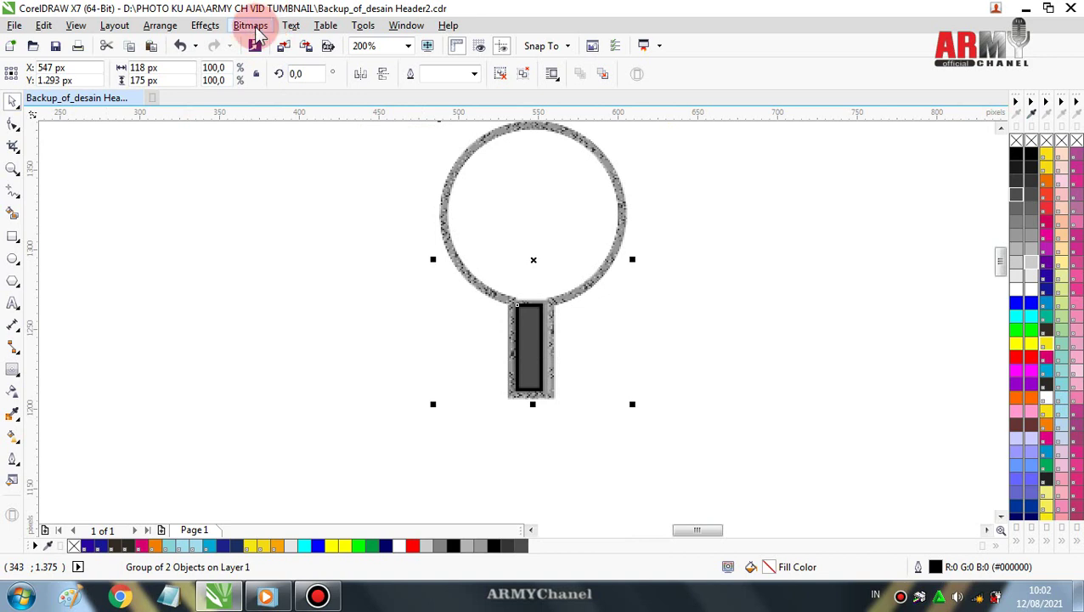
left_click(247, 25)
left_click(523, 367)
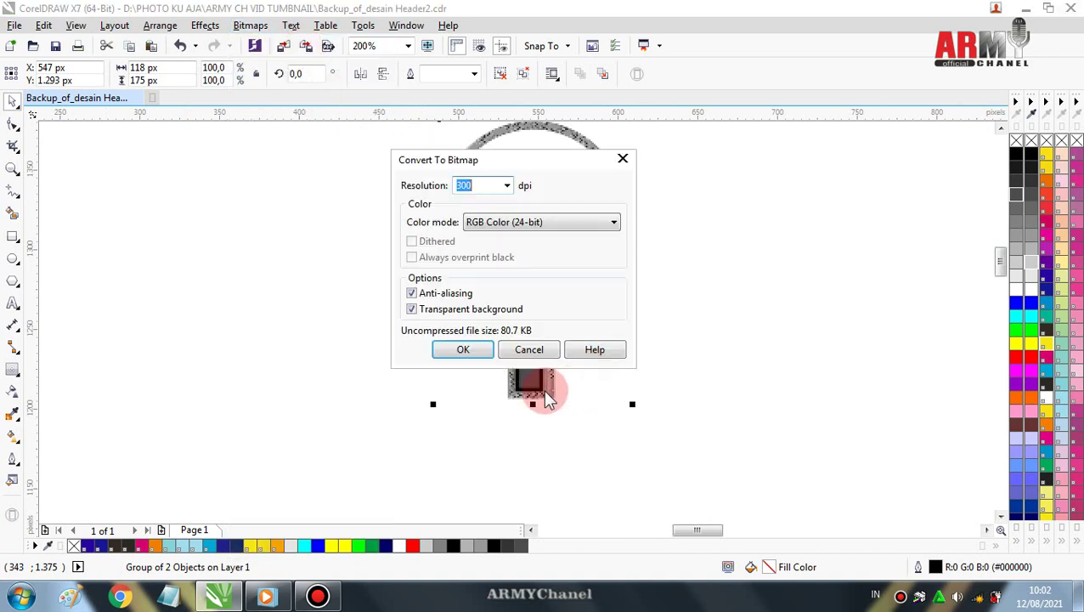
left_click(474, 348)
left_click(930, 138)
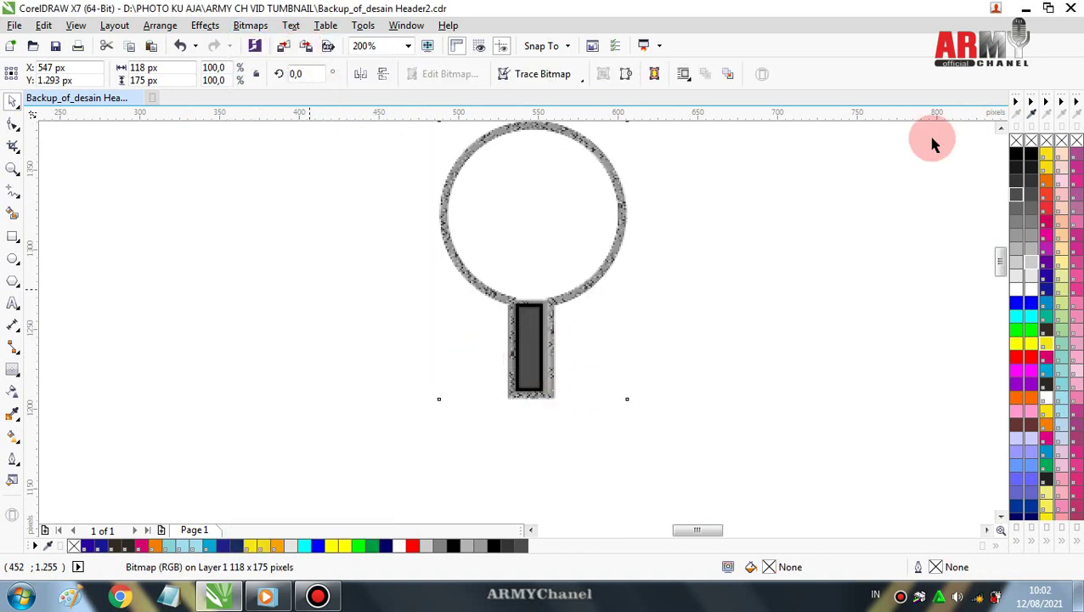
left_click(998, 125)
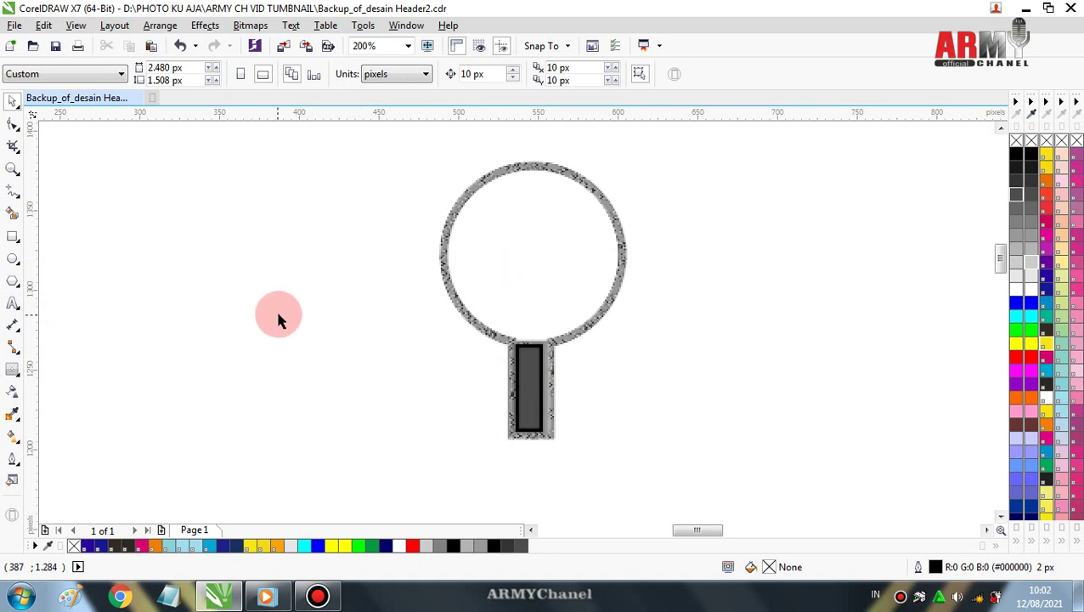
Add 9 pt Arial artistic text reading 'ini baru kaca luv' above the magnifier
left_click(12, 304)
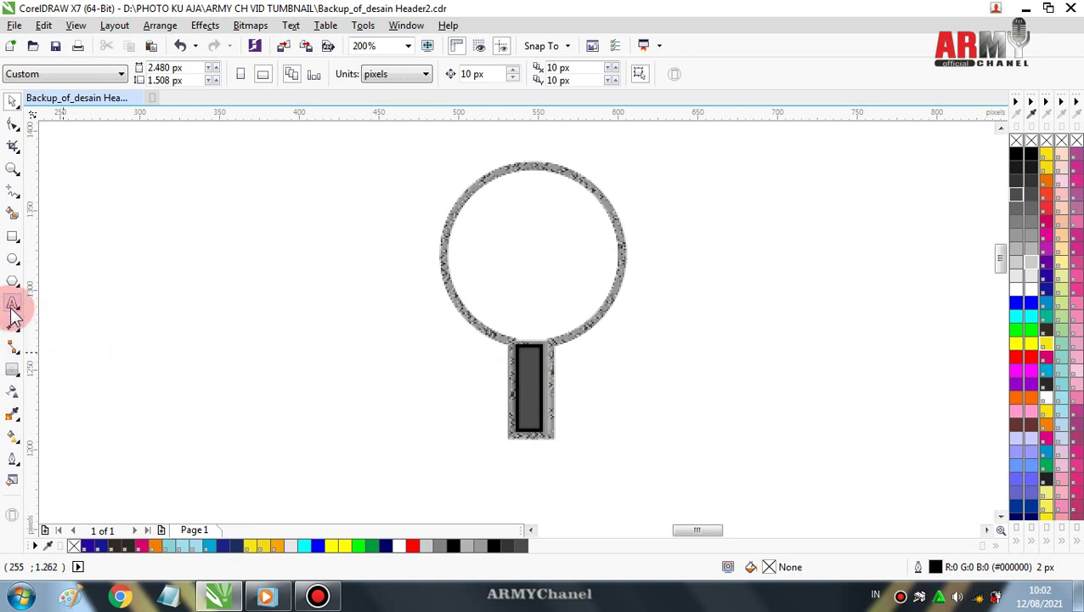
left_click(446, 475)
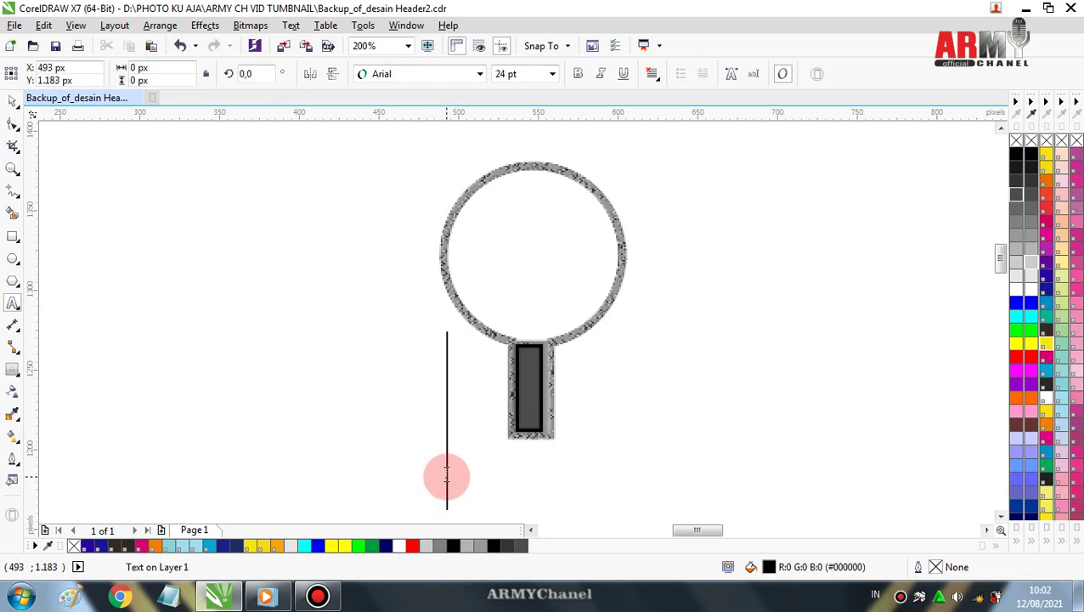
left_click(554, 75)
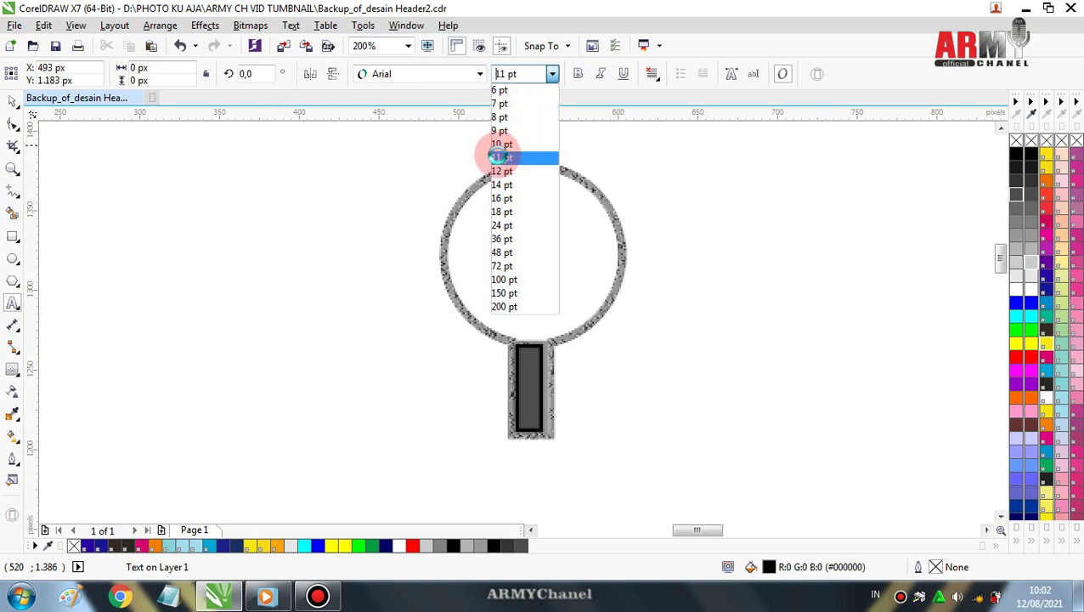
key("Escape")
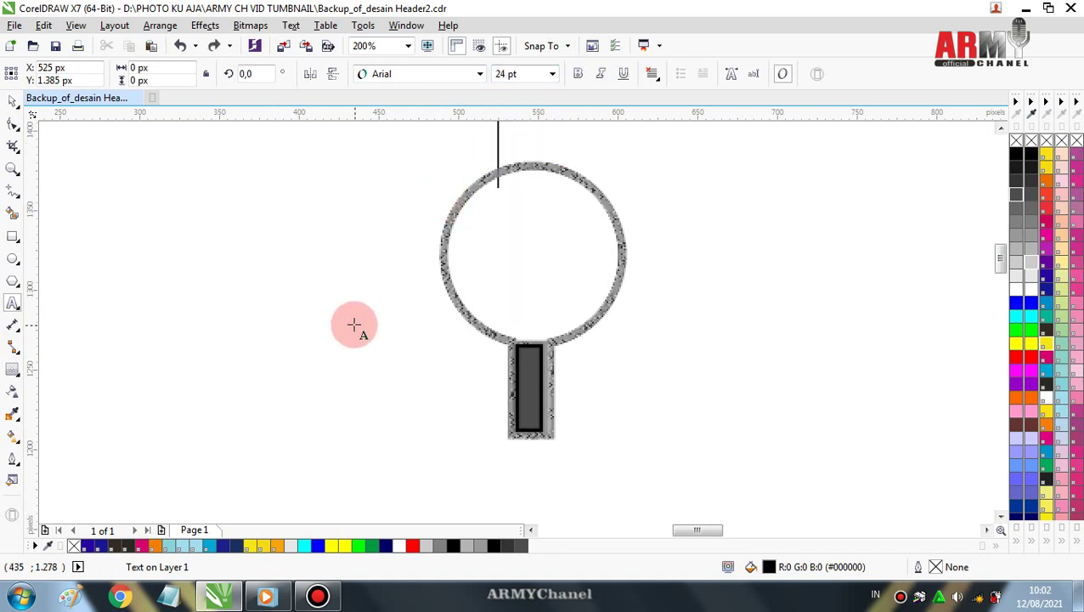
left_click(551, 78)
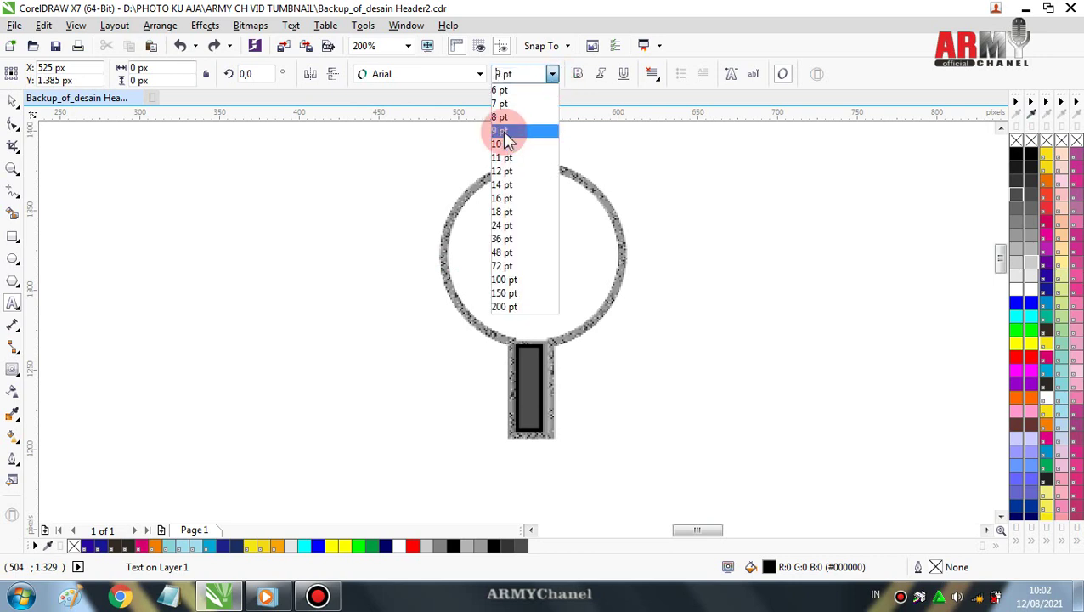
left_click(502, 131)
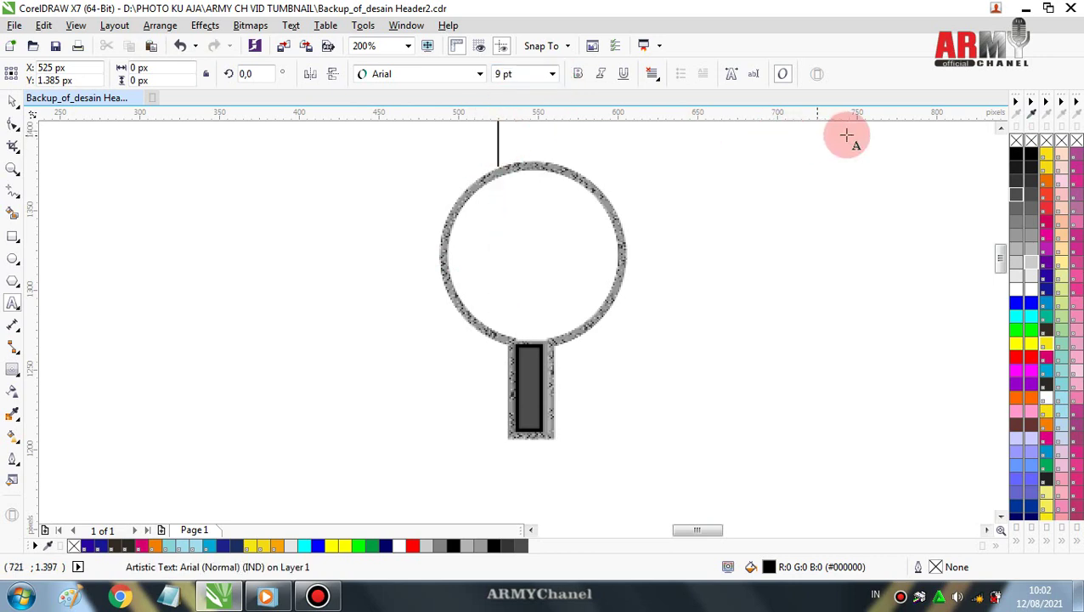
scroll(979, 136, "up", 2)
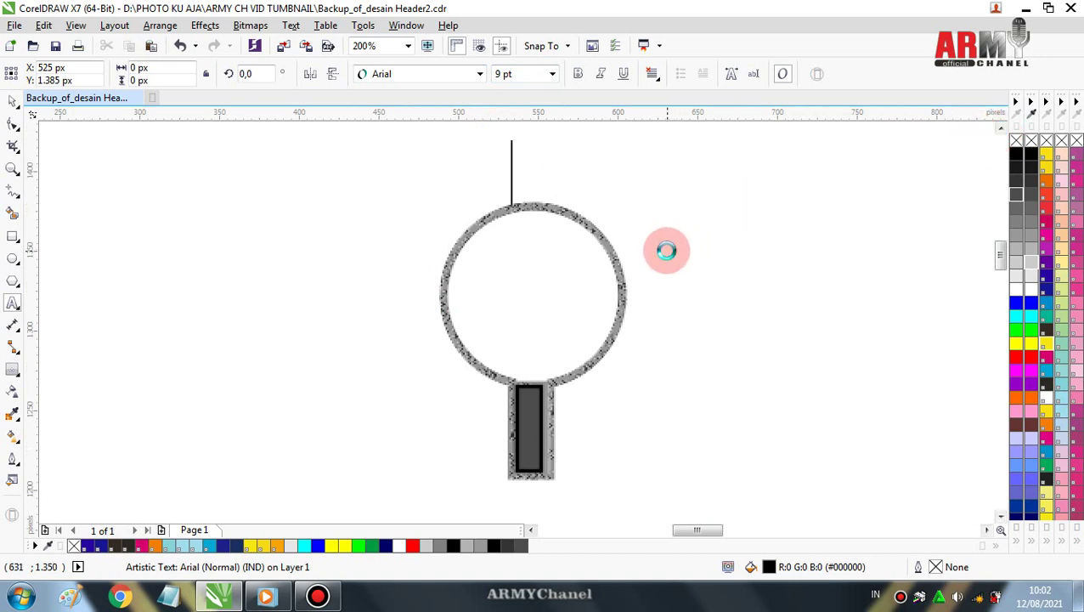
type("ini bar")
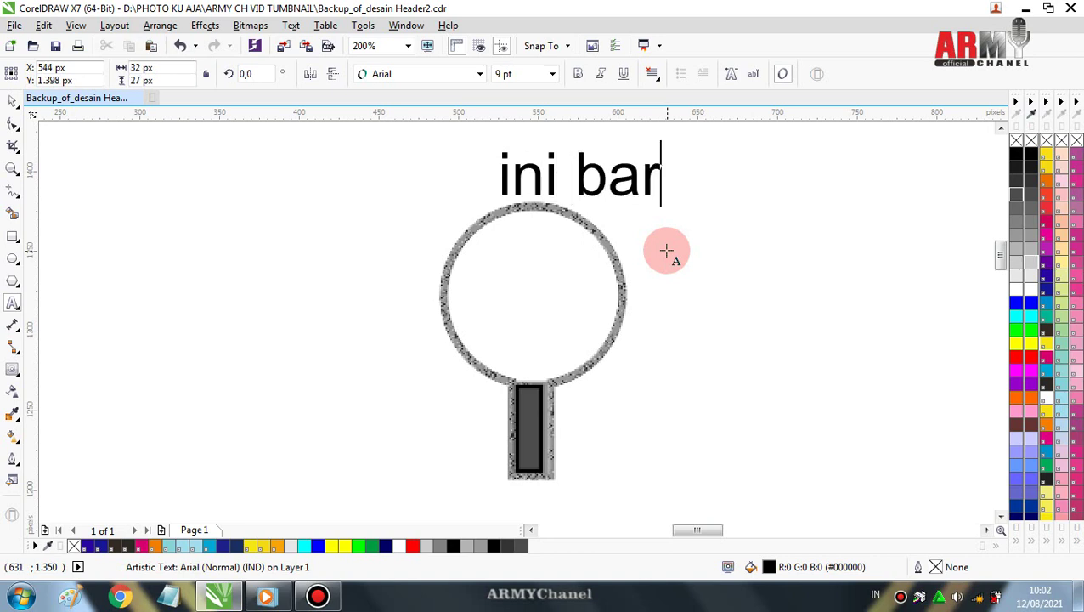
type("u")
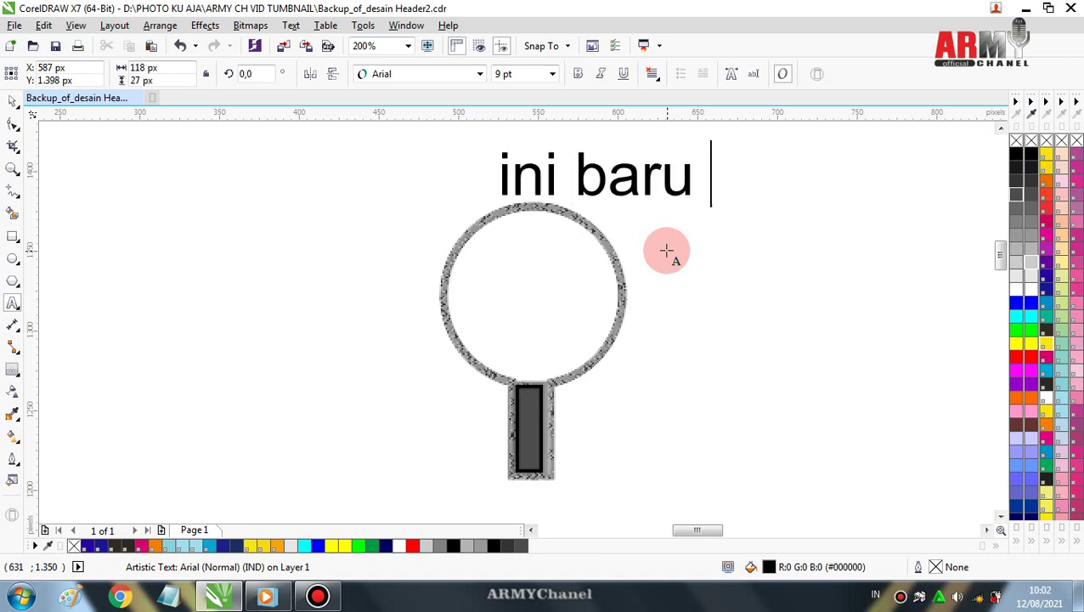
type(" kaca lu")
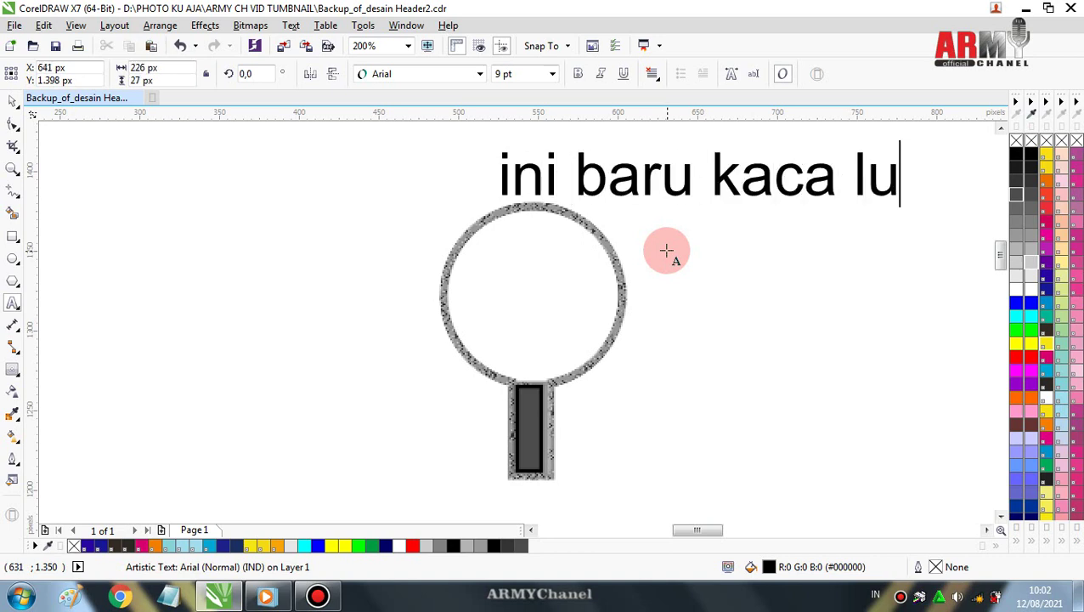
type("v")
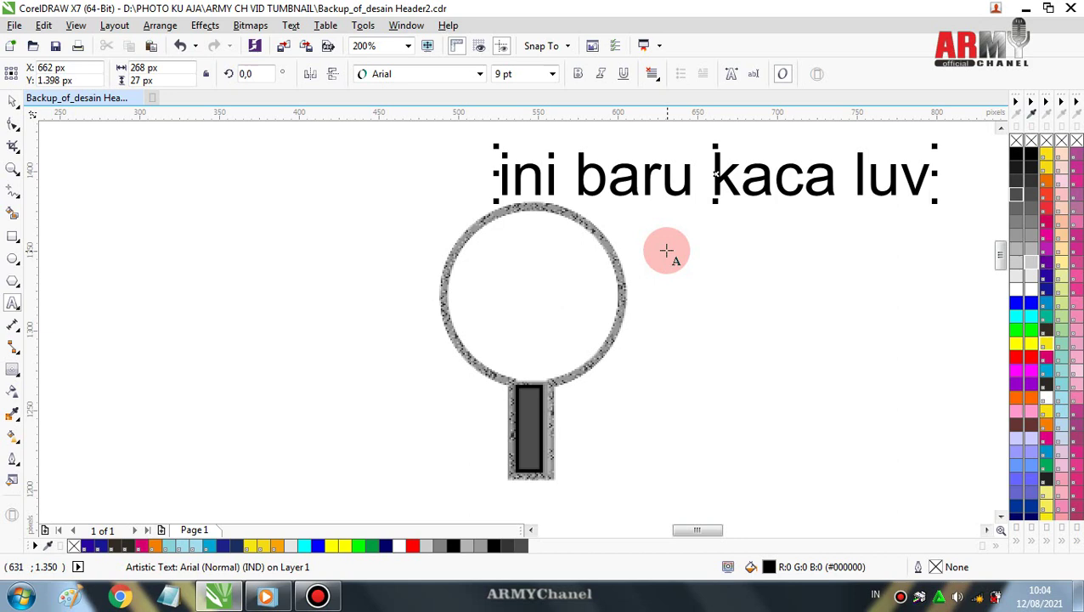
Reduce the 'ini baru kaca luv' heading from 9 pt to 6 pt
left_click(988, 529)
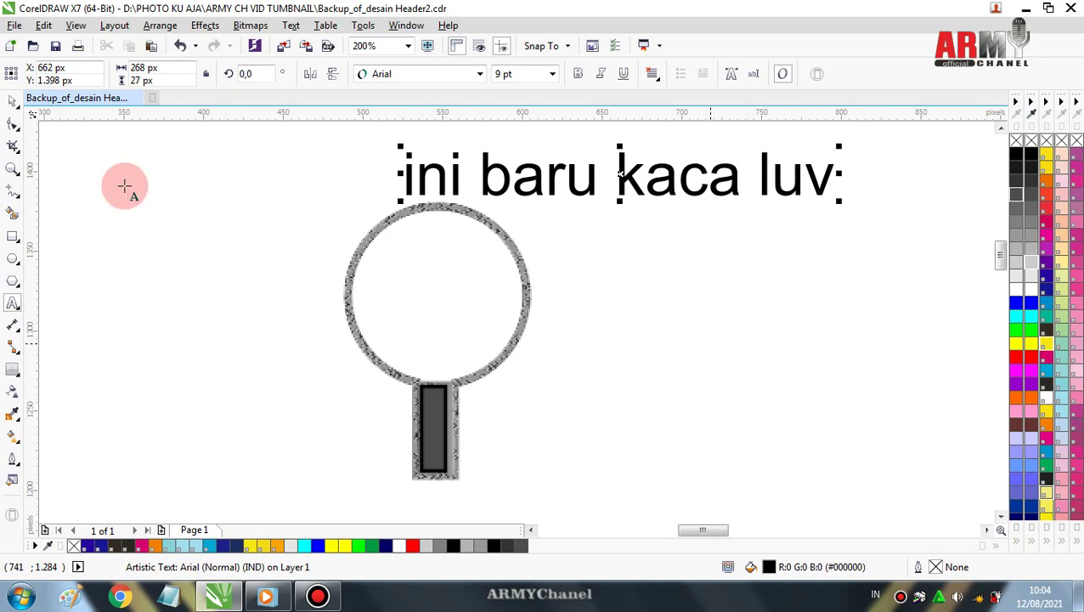
left_click(13, 101)
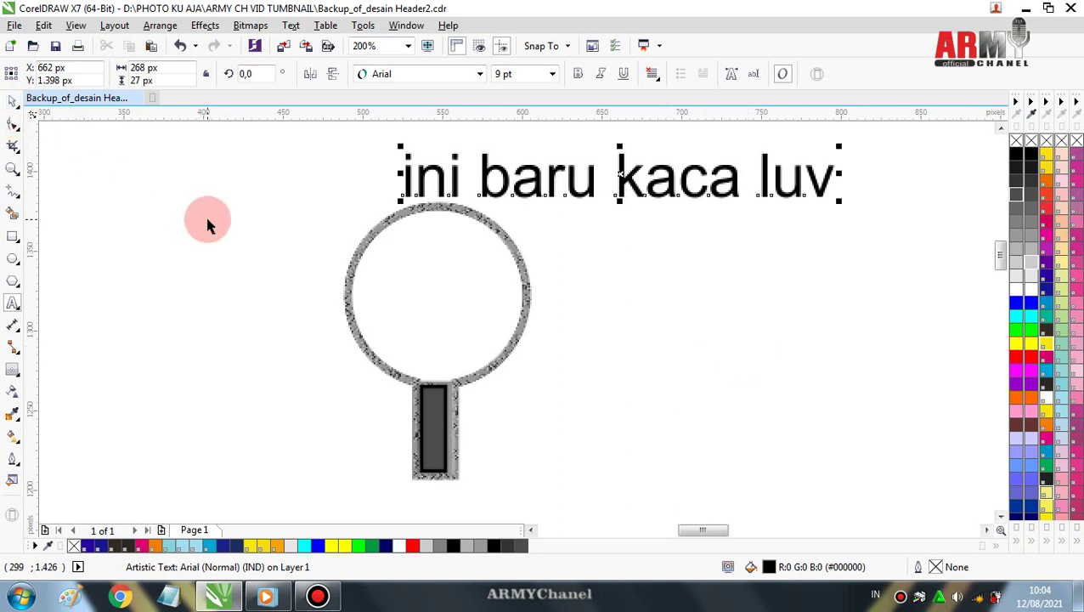
left_click(204, 214)
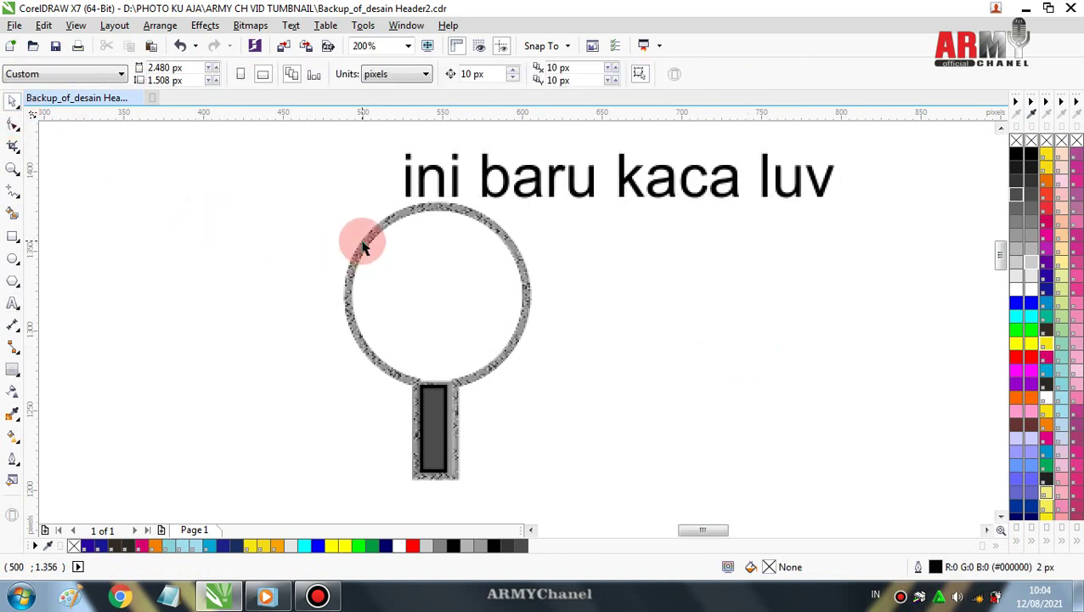
left_click(454, 189)
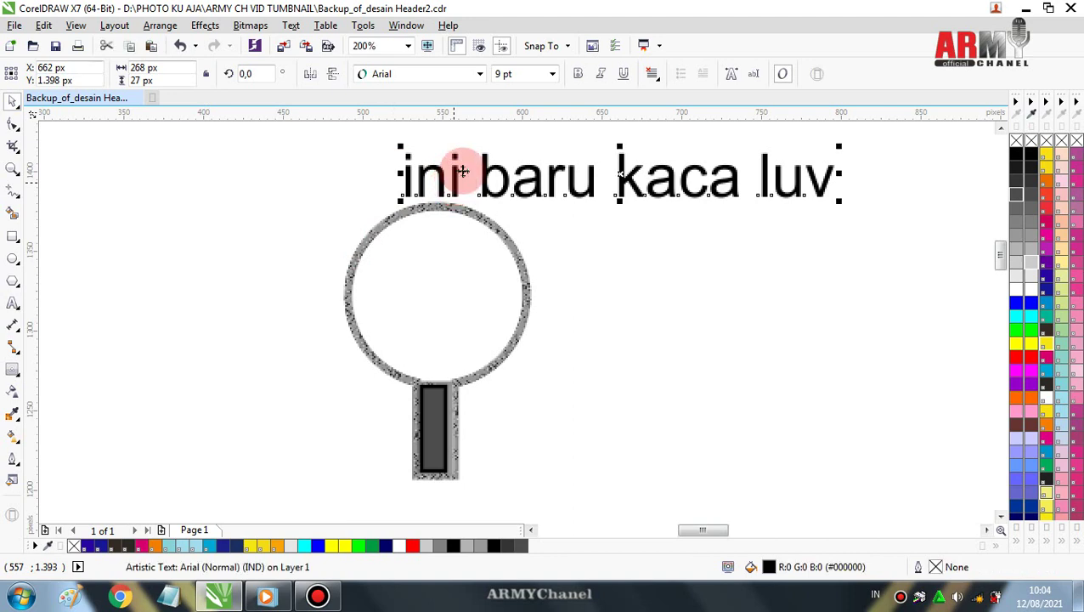
left_click(552, 78)
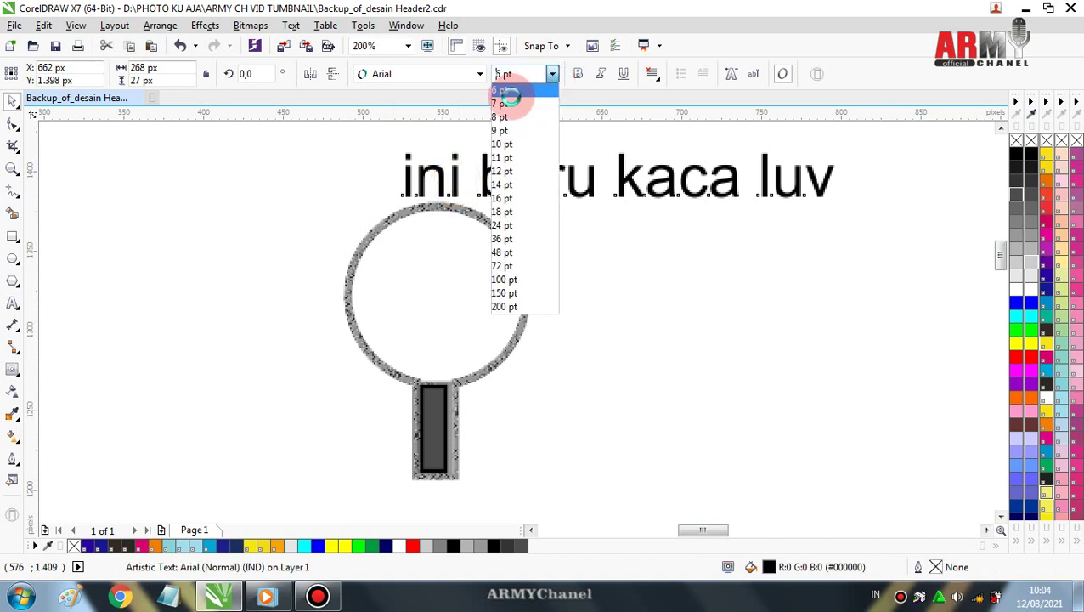
left_click(520, 89)
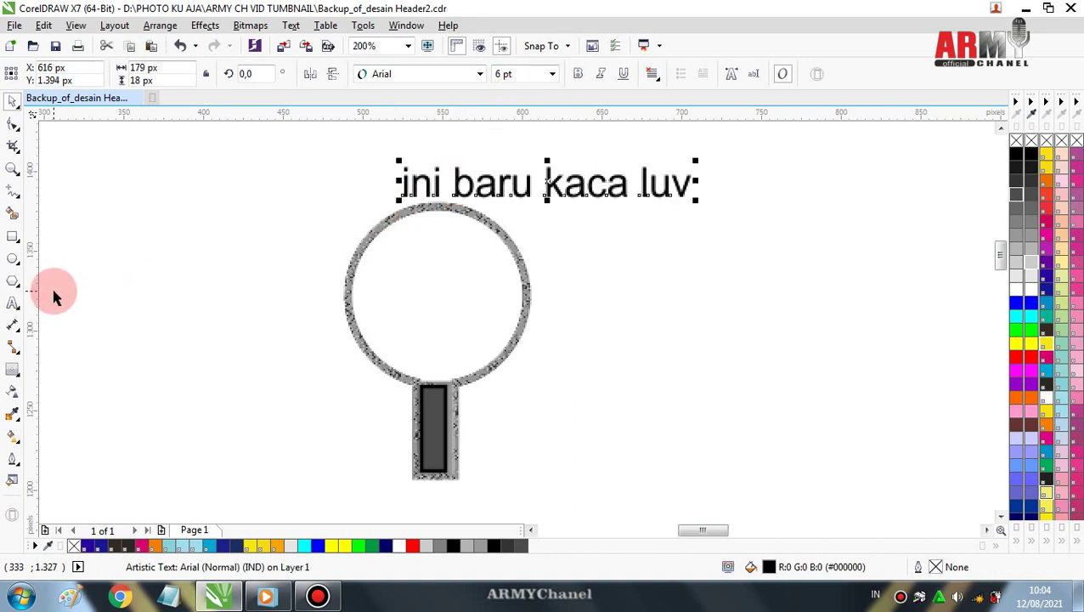
left_click(13, 303)
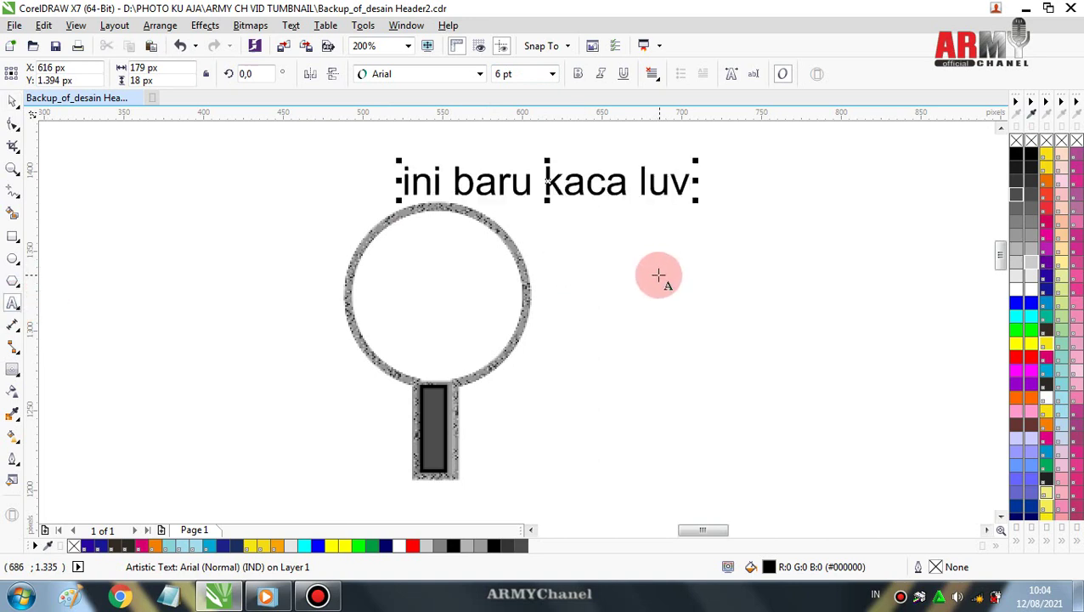
Add the lines 'berikutnya buat lagi lingkaran berlapis' and 'dengan elipse tool seperti langkah awal tadi' under the heading
key("Return")
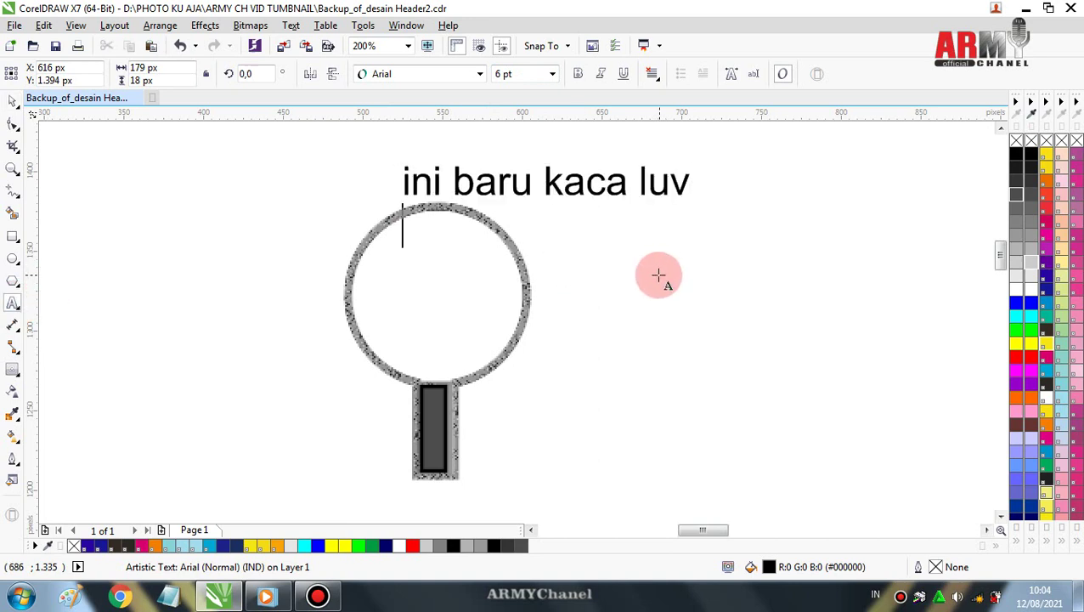
type("ber")
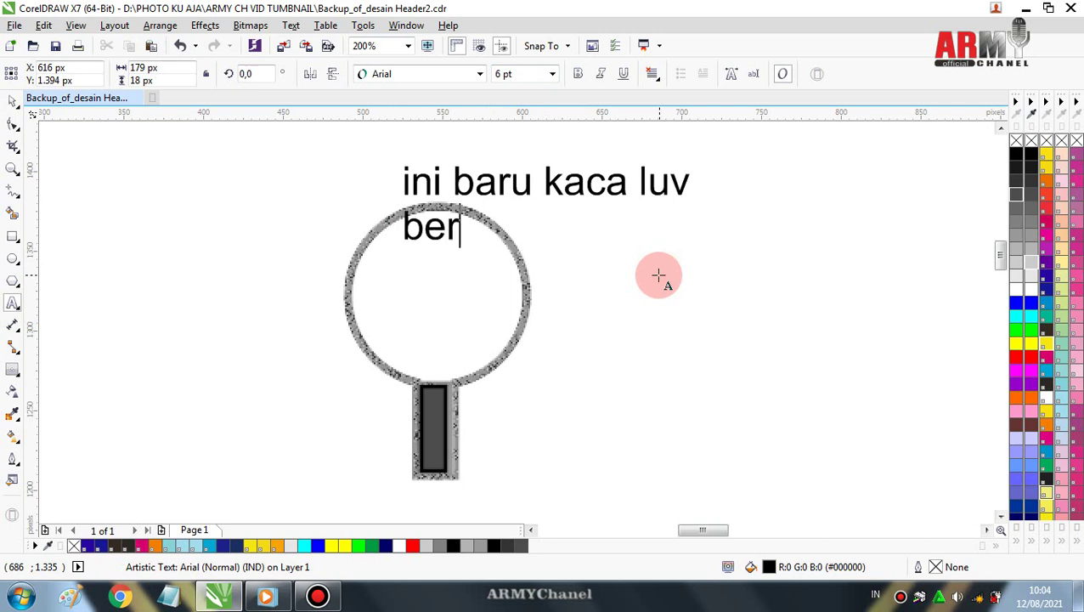
type("ikutny")
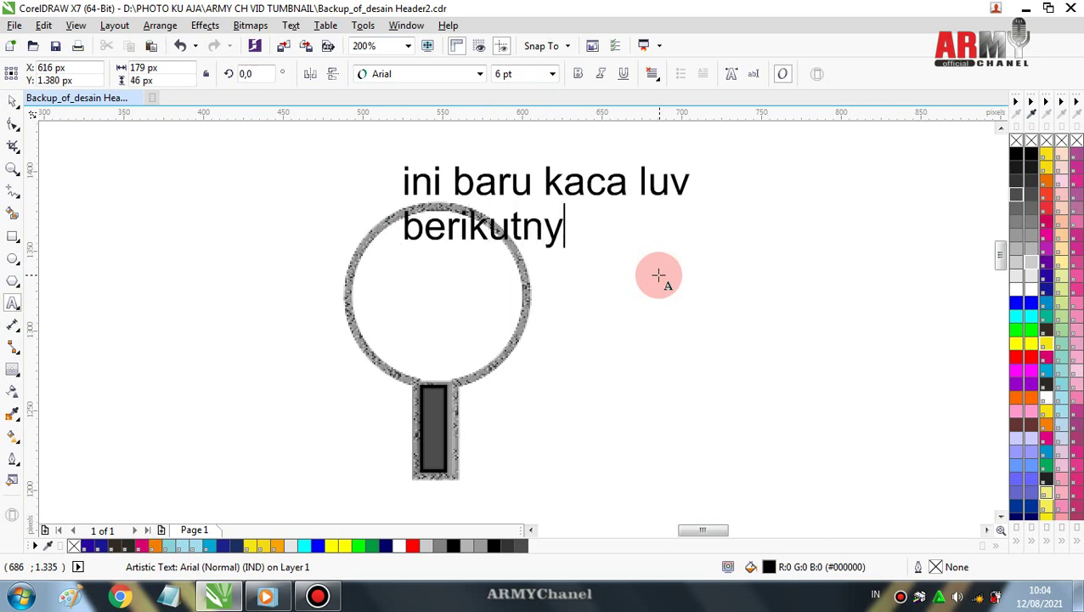
type("a buat ")
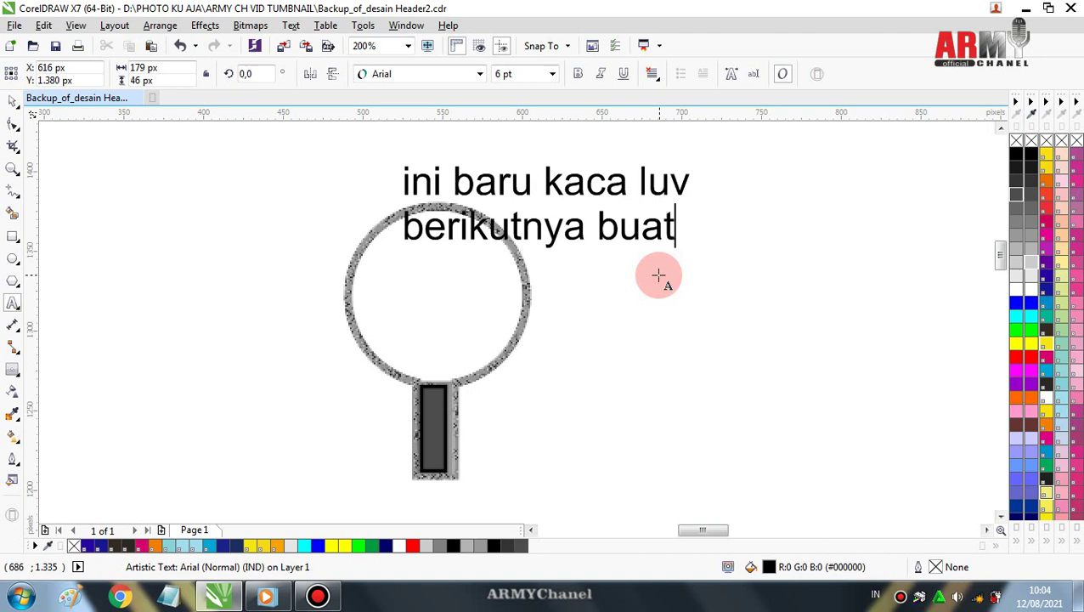
type("lagi")
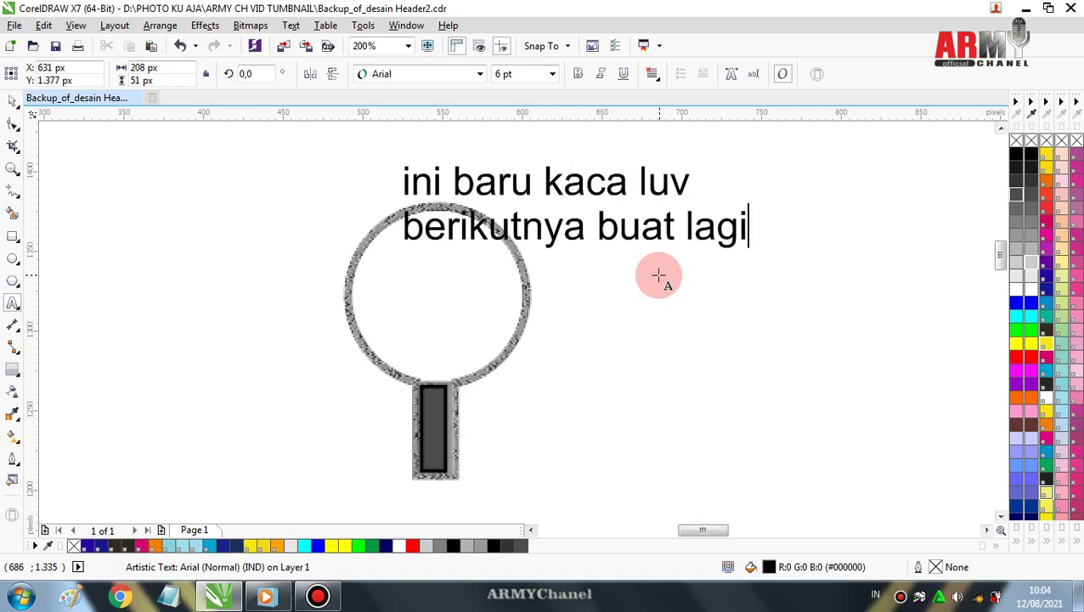
type(" ling")
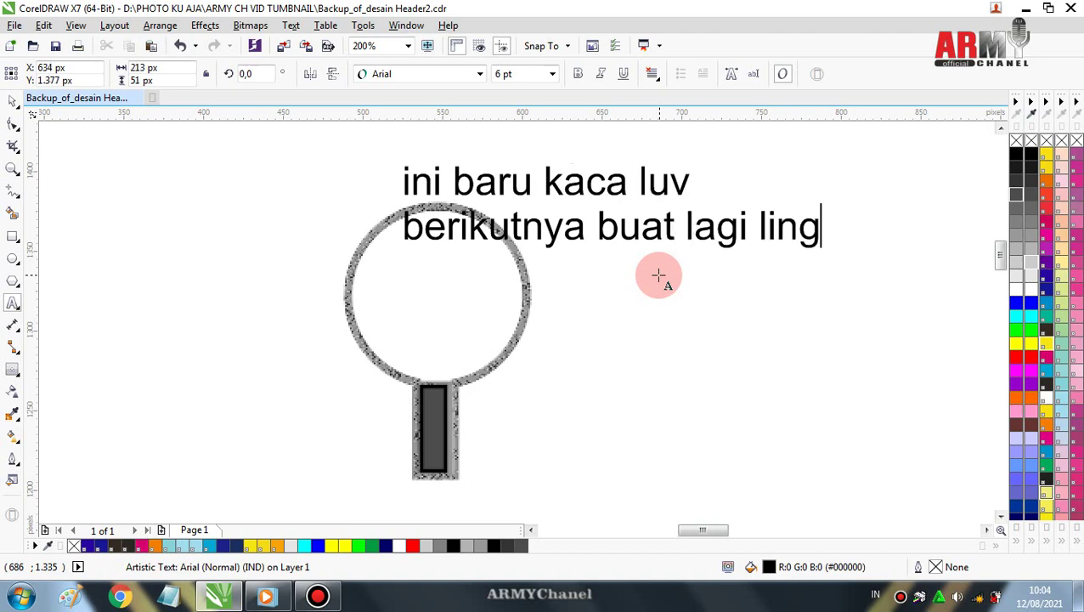
type("karan")
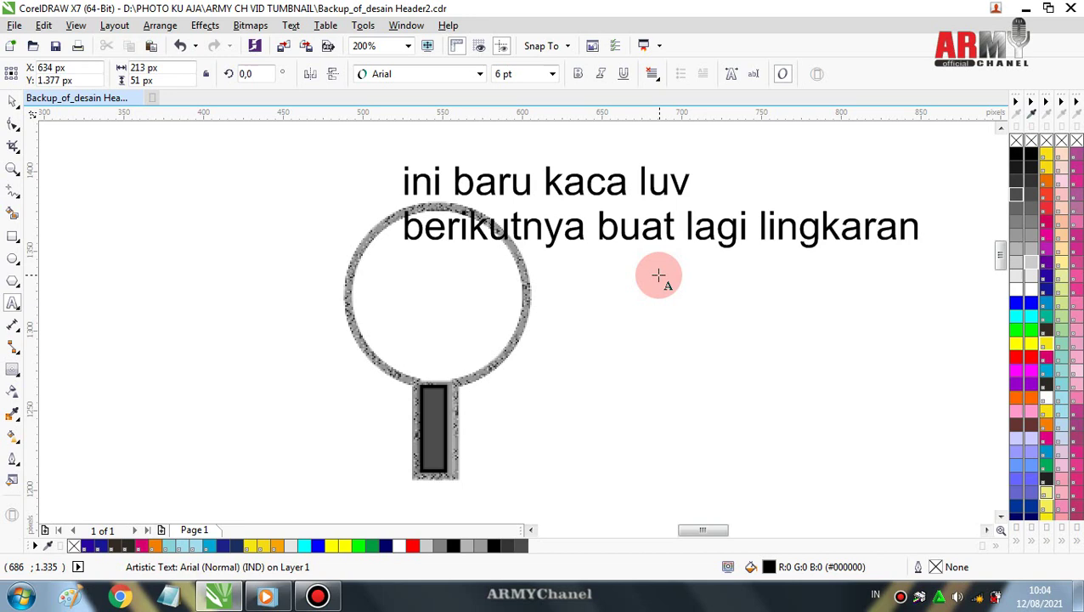
type(" ber")
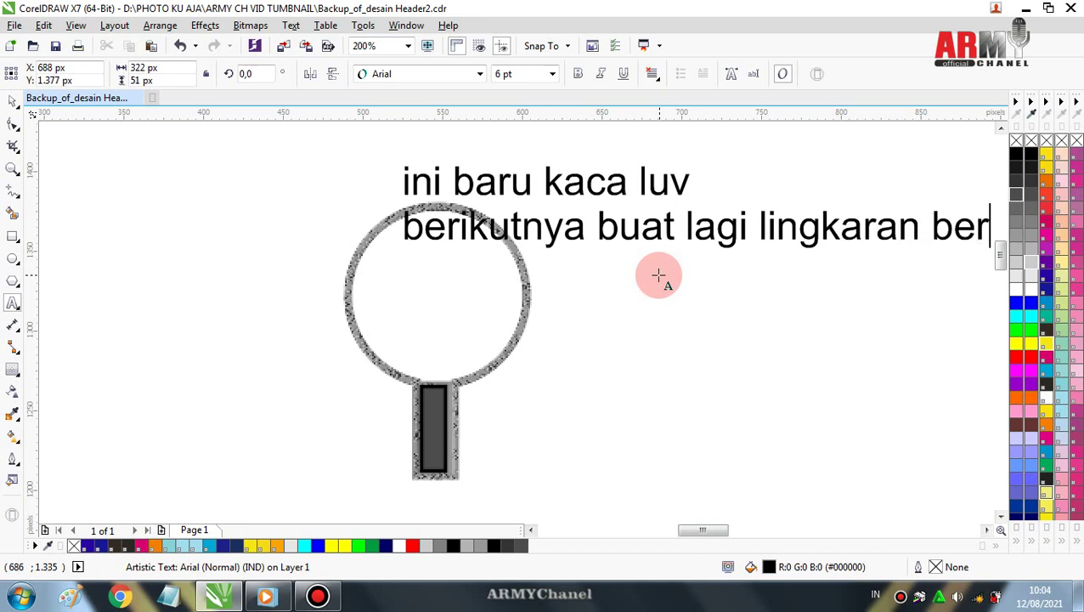
type("lapis")
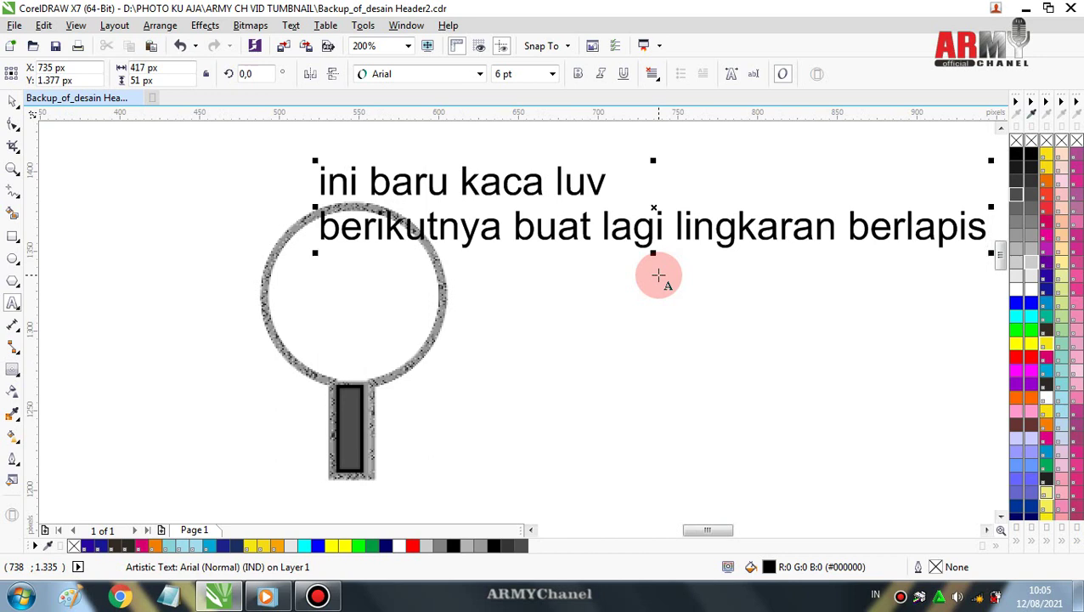
key("Return")
type("deng")
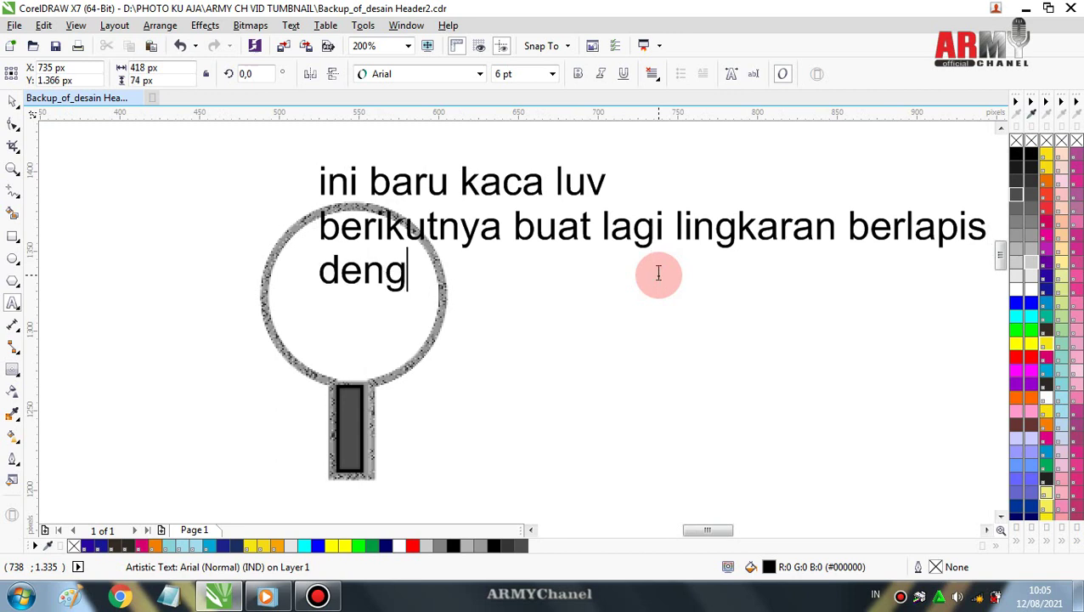
type("an ")
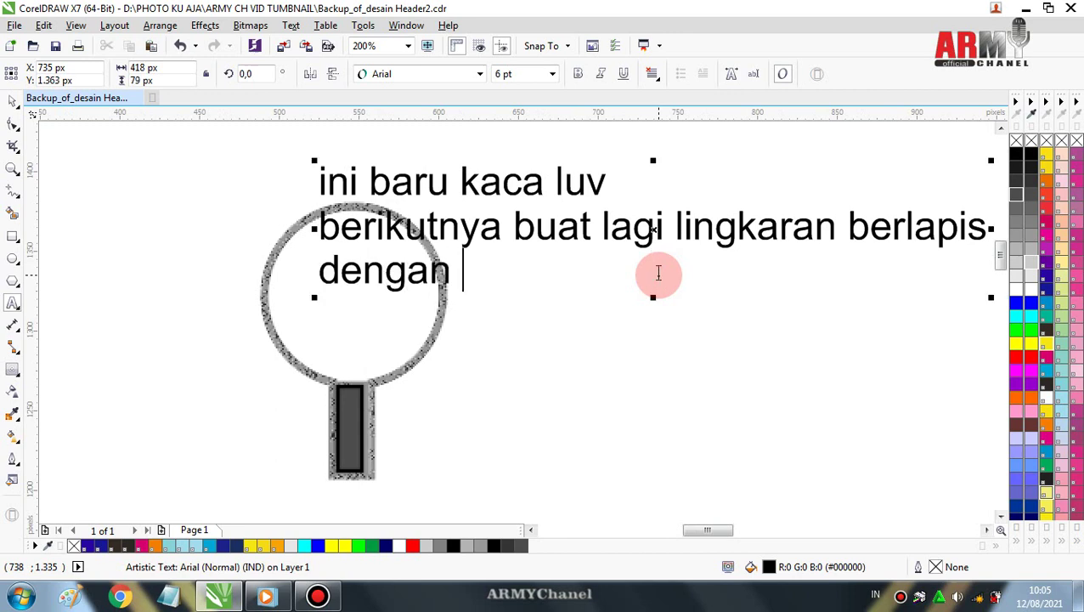
type("elipse ")
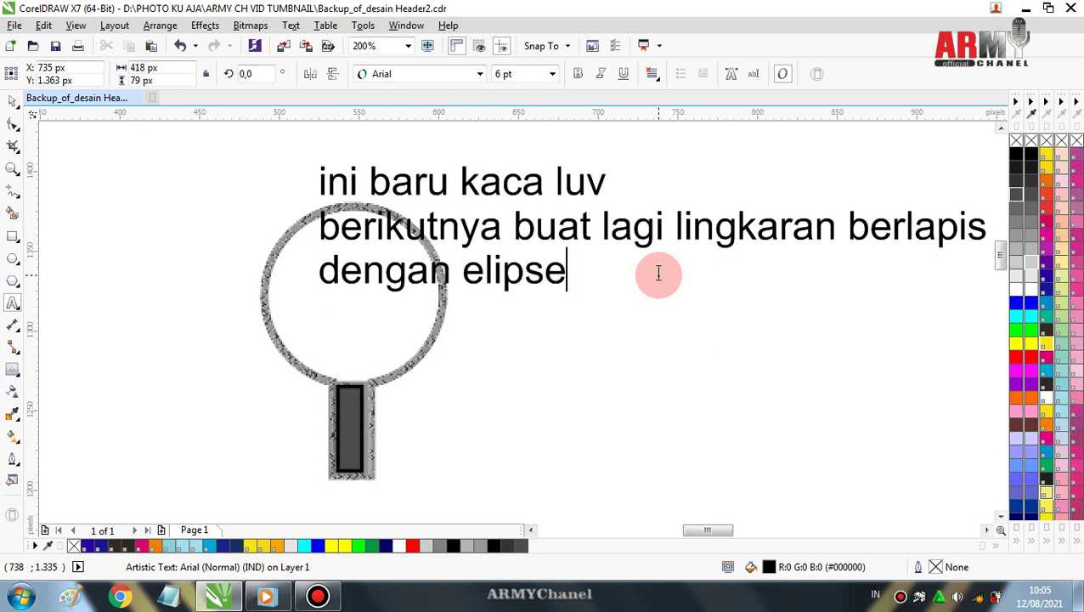
type("tool ")
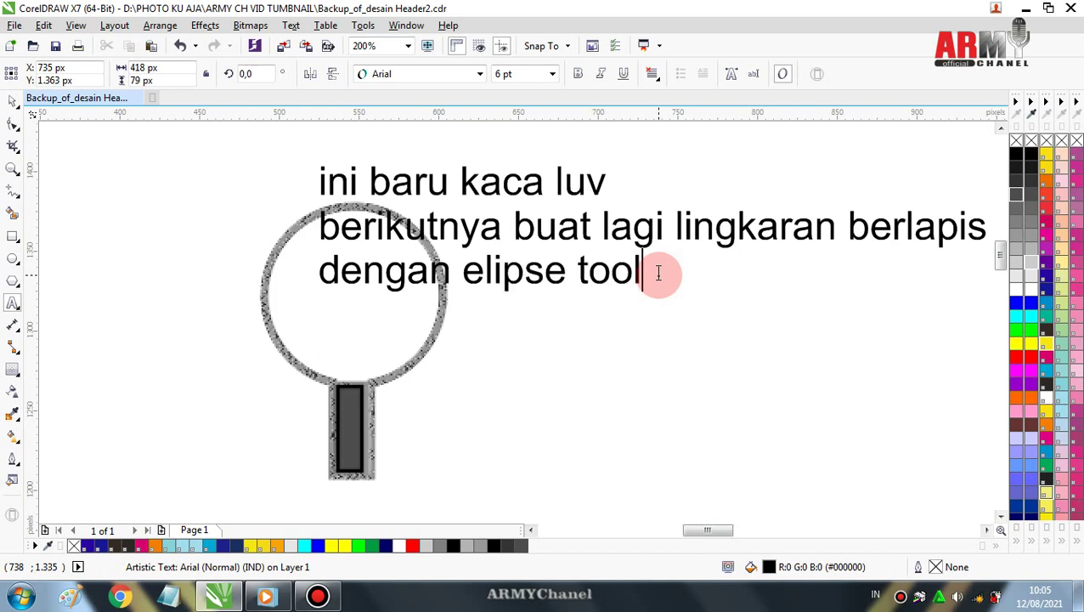
type("seper")
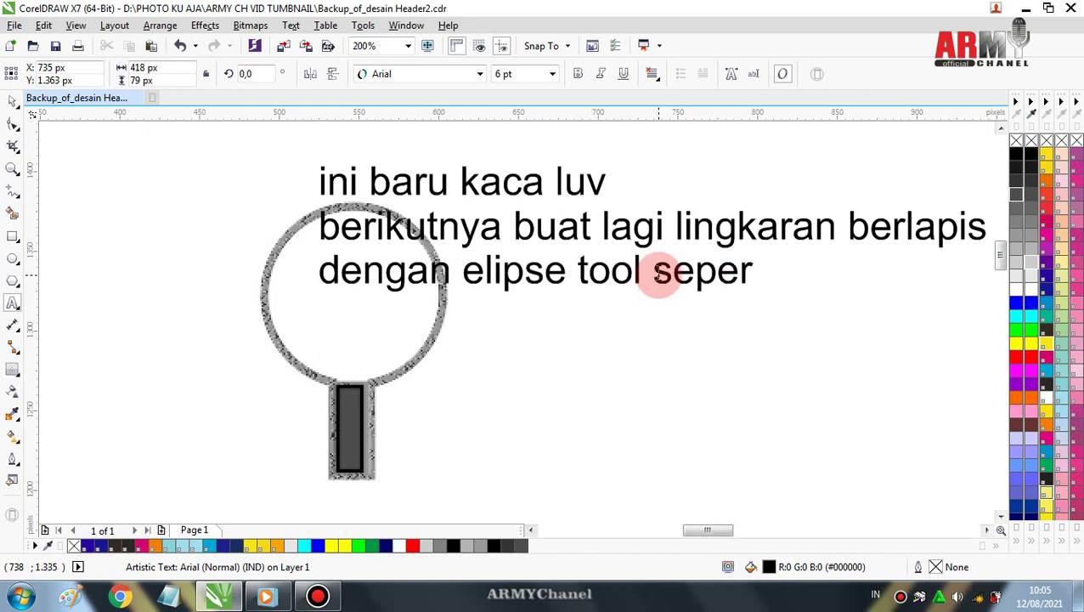
type("ti")
type(" langkah")
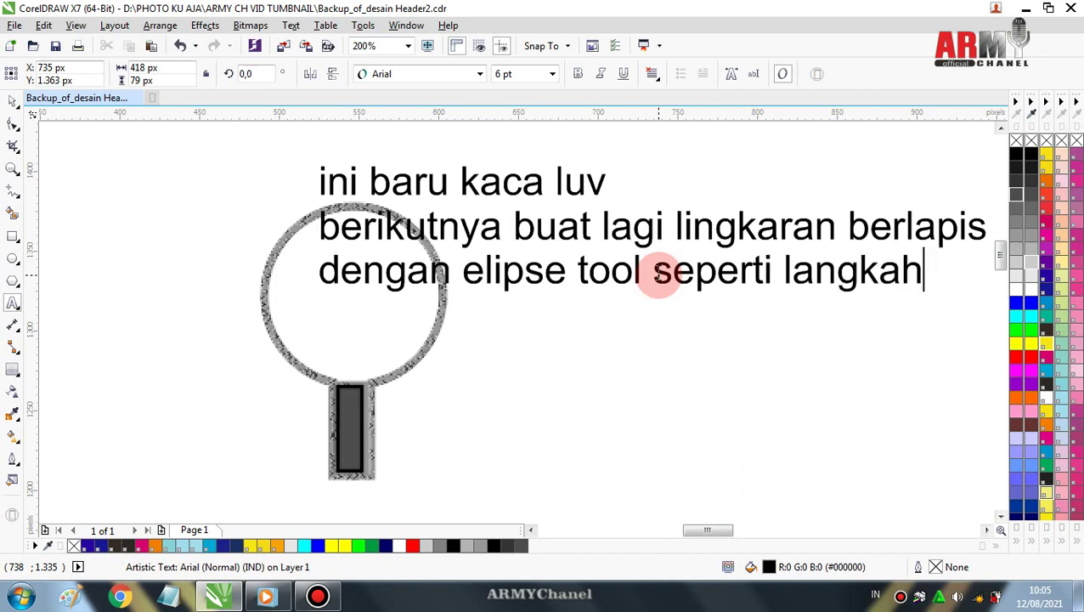
type(" awal")
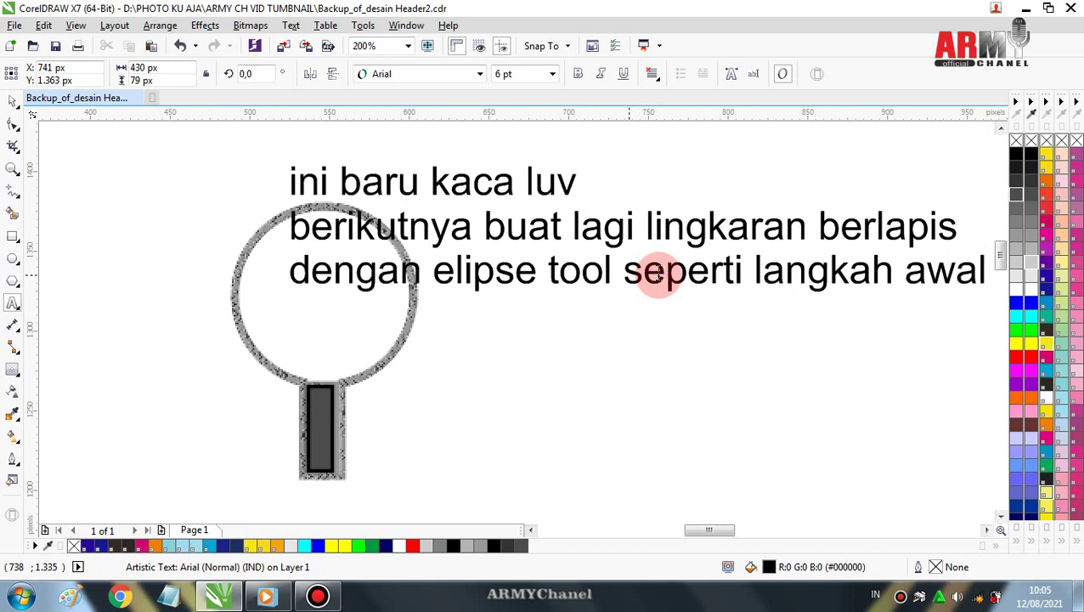
type(" ta")
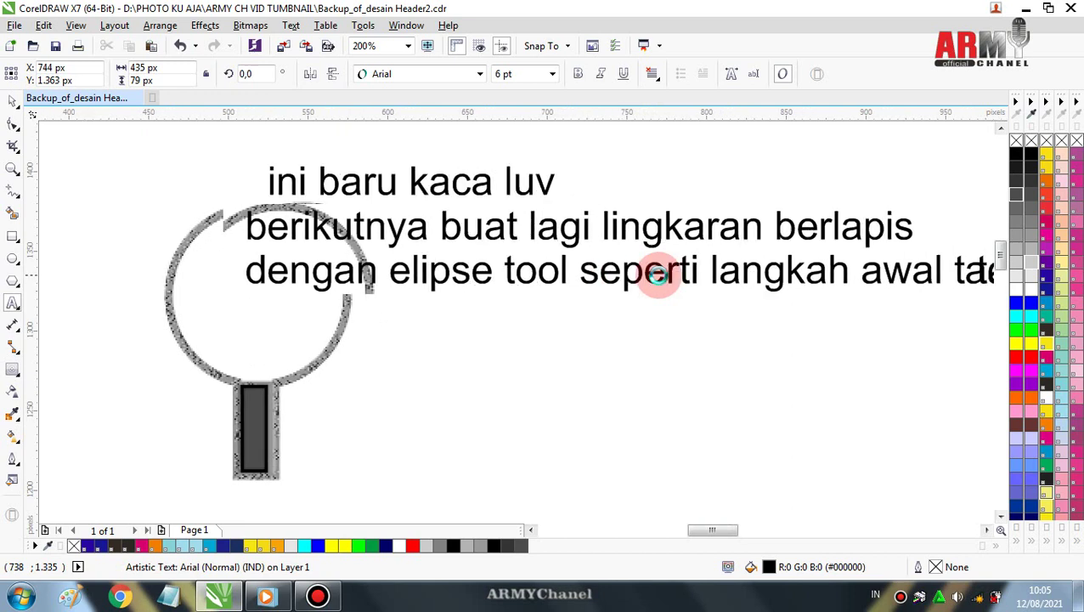
type("di")
key("Escape")
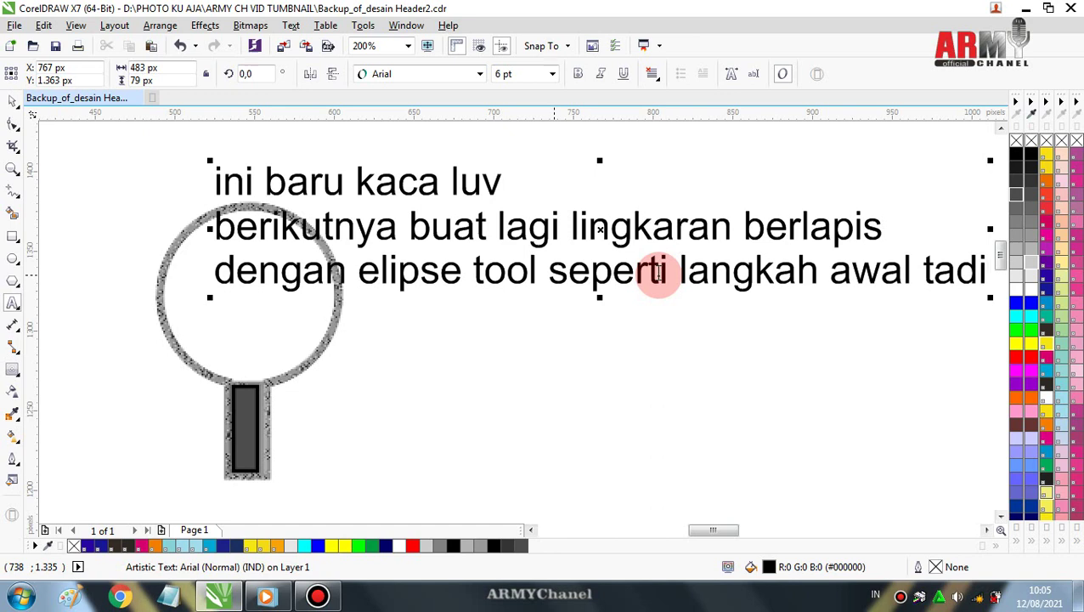
Add the line 'agar simetris, tarik tool dengan tekan CTRL'
type("agar ")
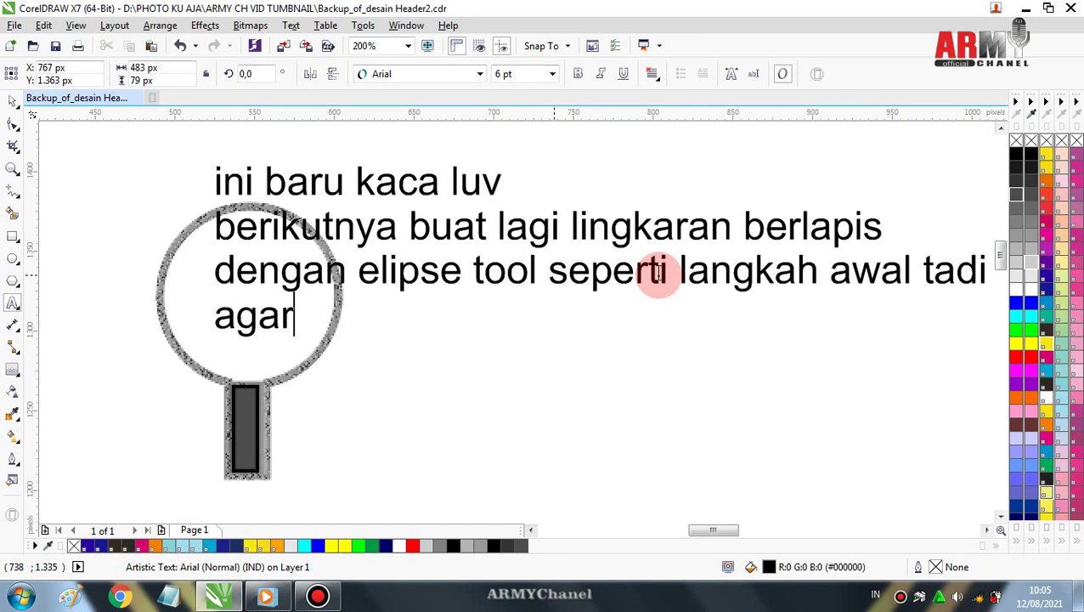
type("sim")
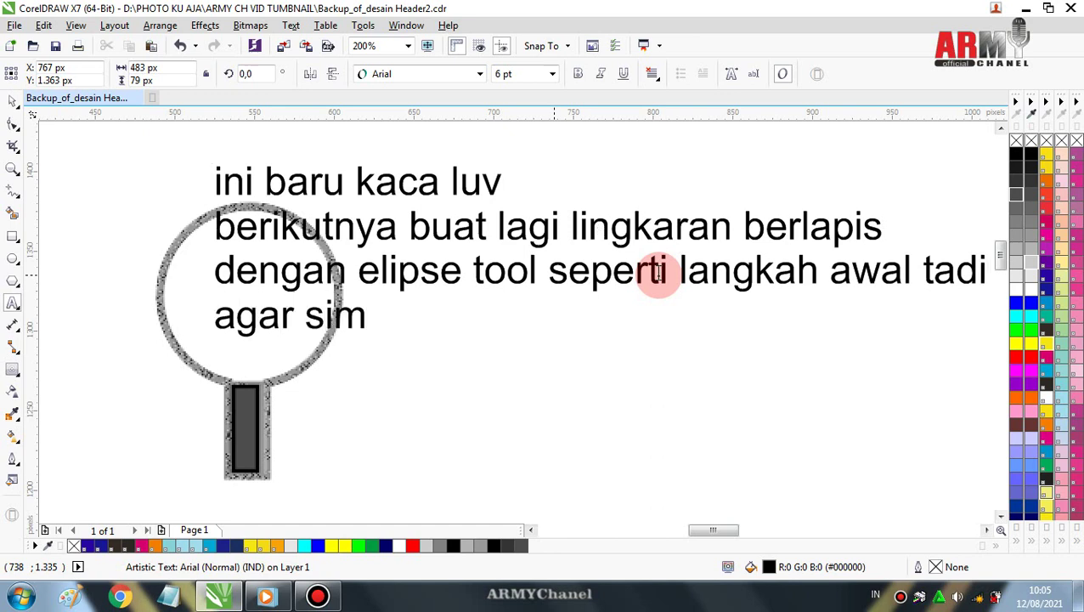
type("etris")
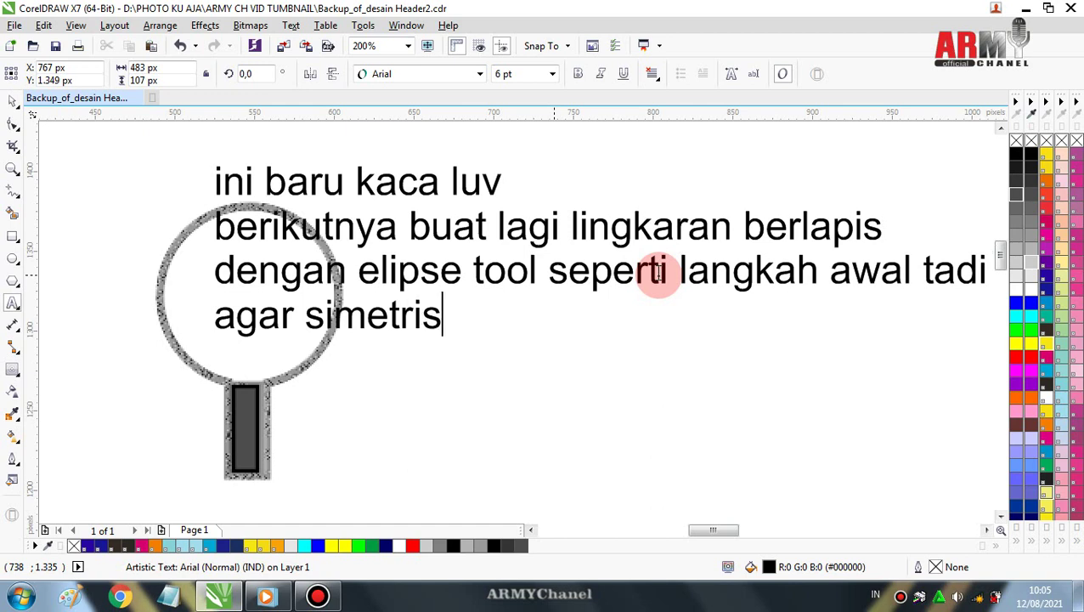
type(", tar")
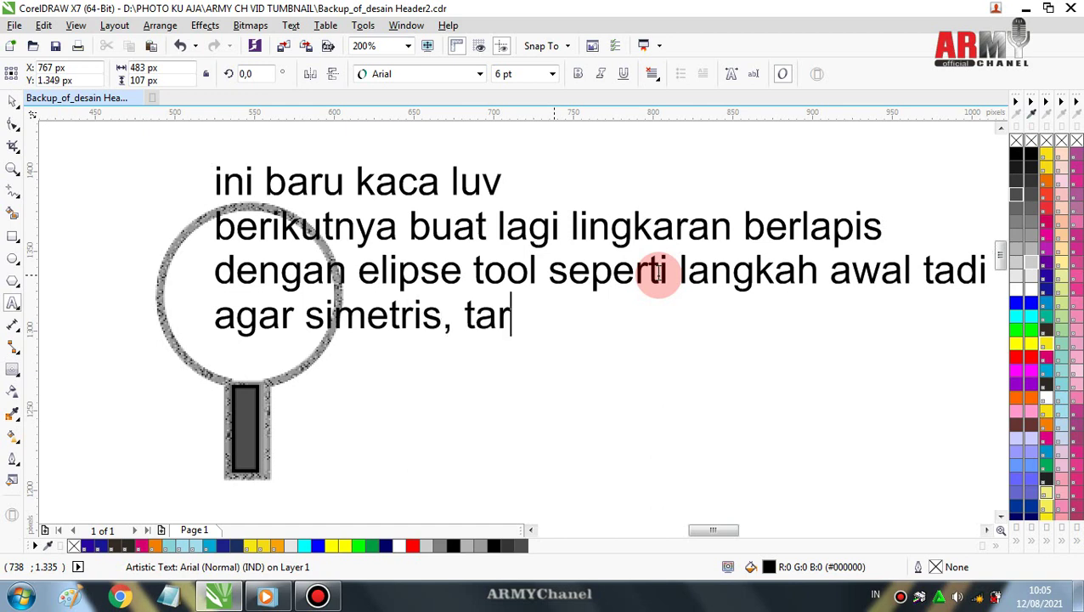
type("ik den")
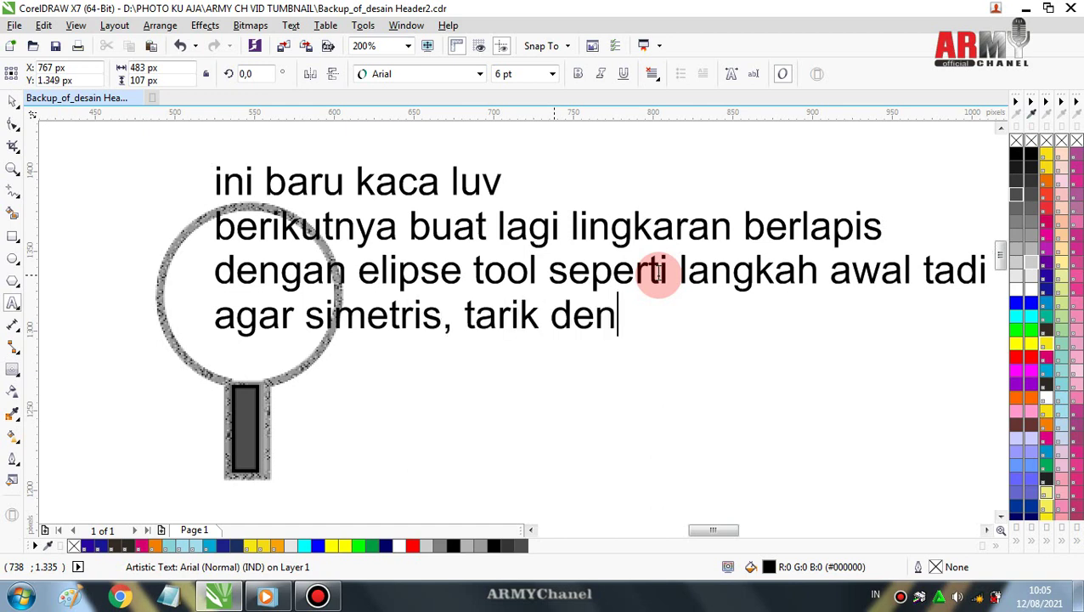
type("gan")
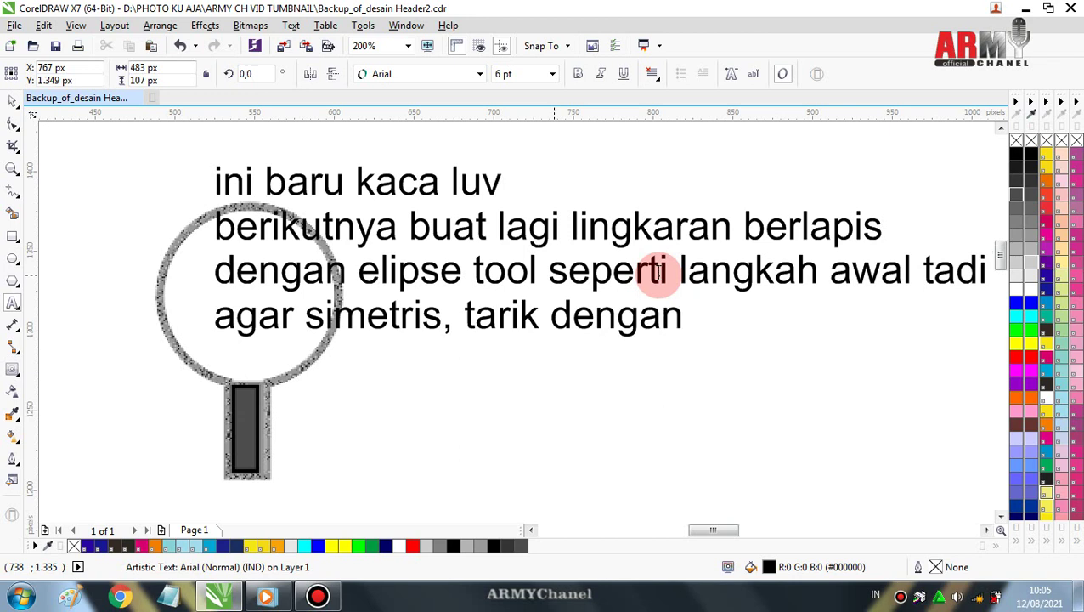
type(" CT")
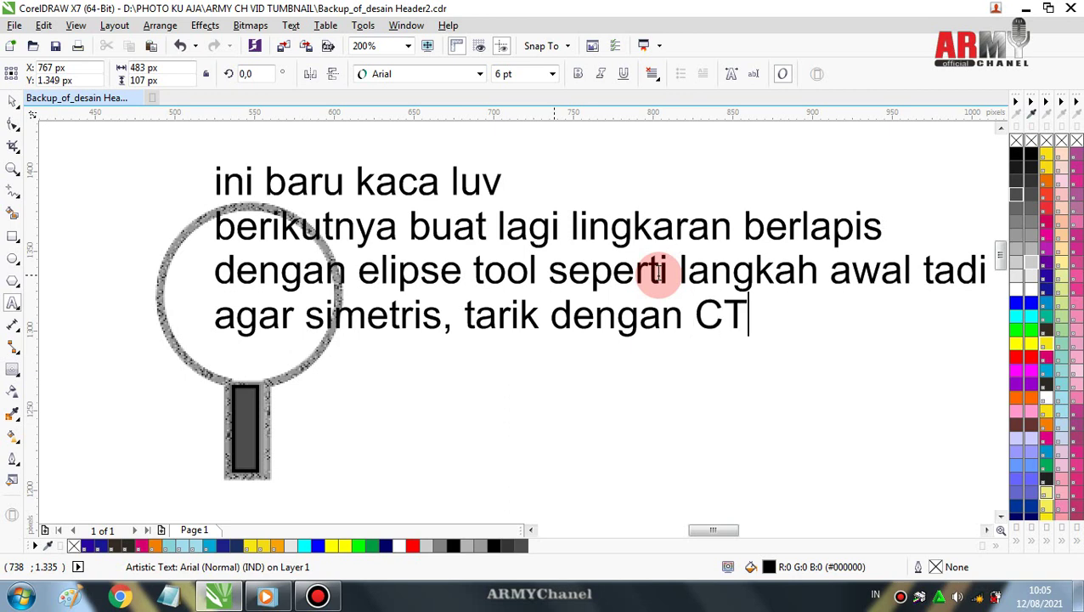
type("RL")
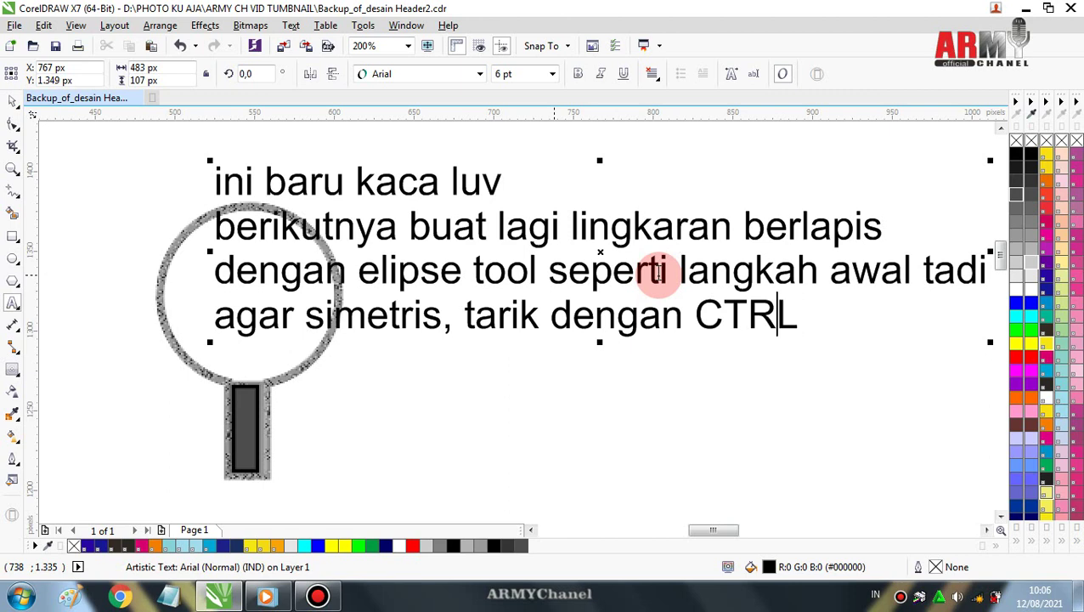
key("Left")
key("Left")
key("Left")
type("t")
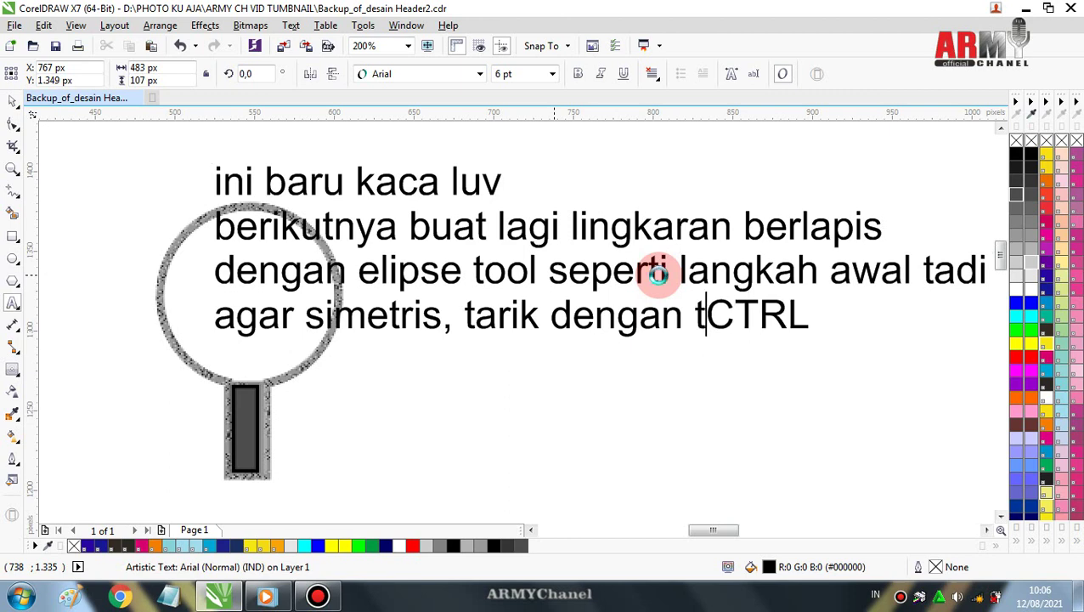
type("arik")
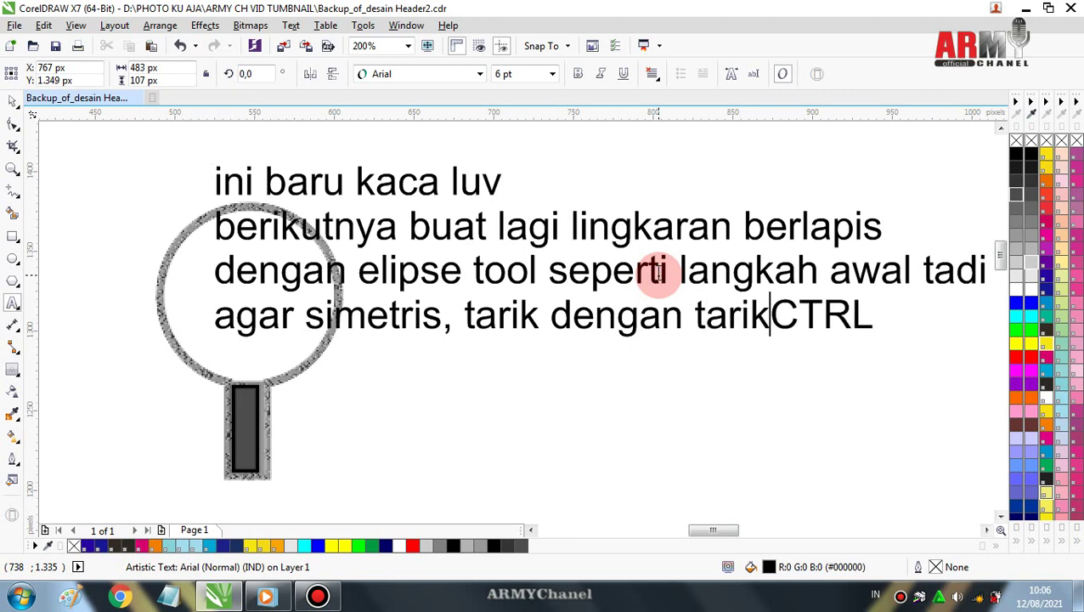
key("BackSpace")
key("BackSpace")
key("BackSpace")
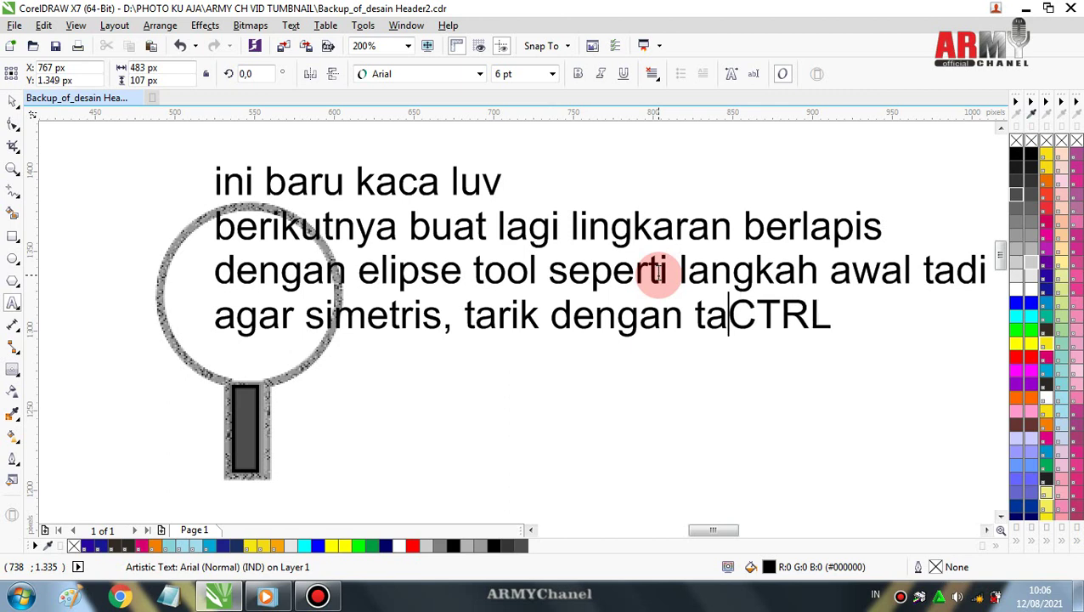
key("BackSpace")
type("e")
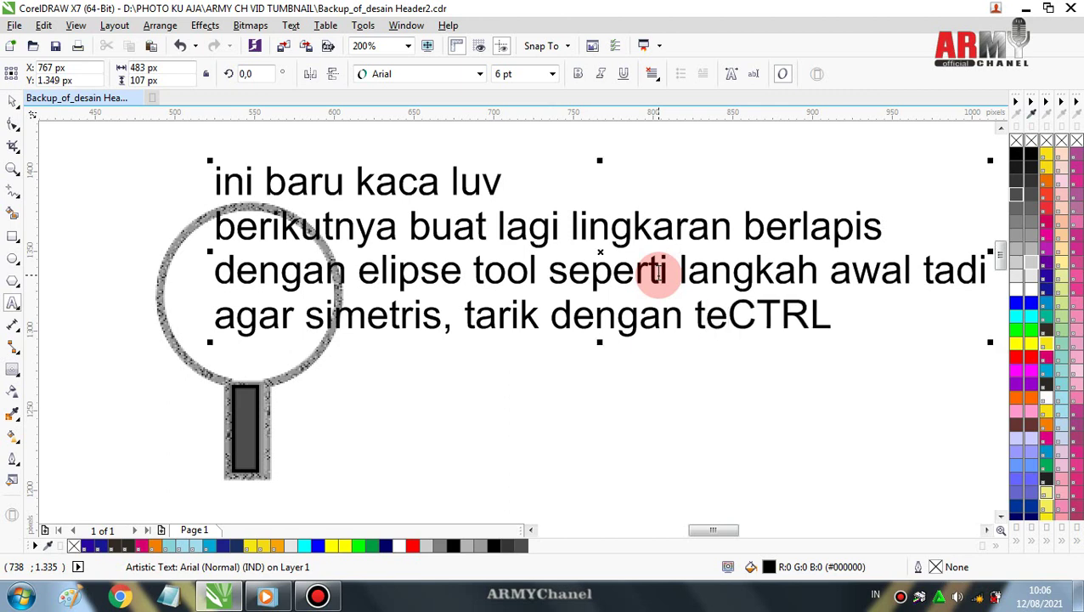
type("kan")
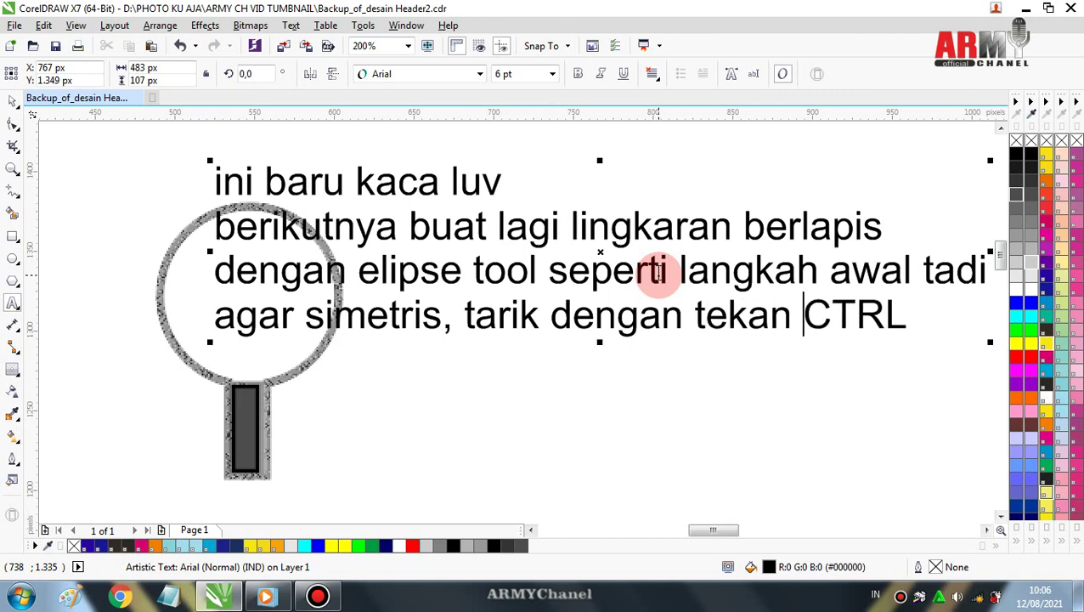
left_click(551, 316)
type("t")
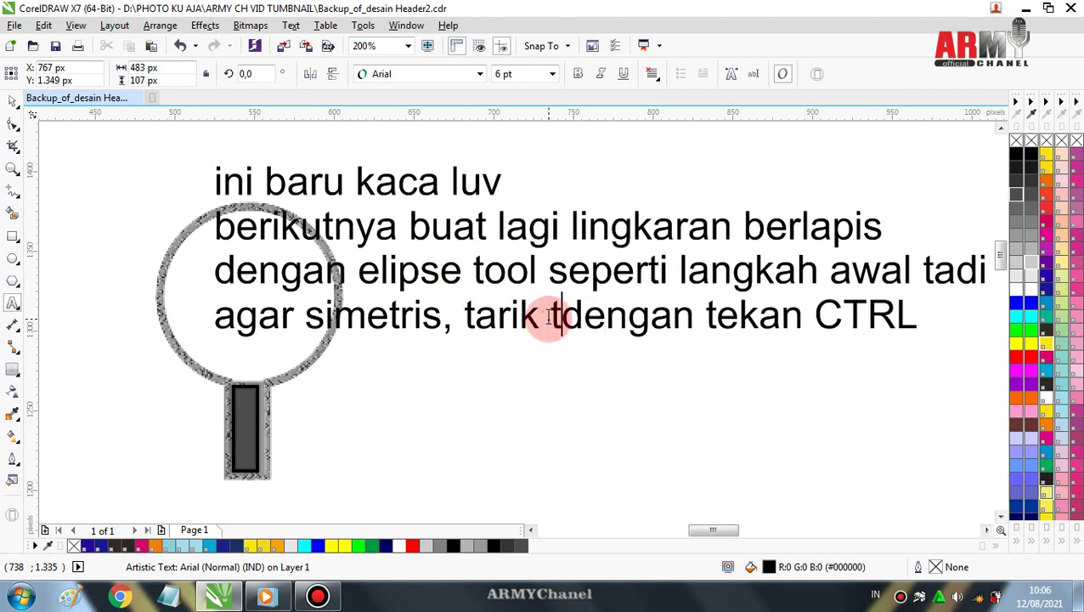
type("ool")
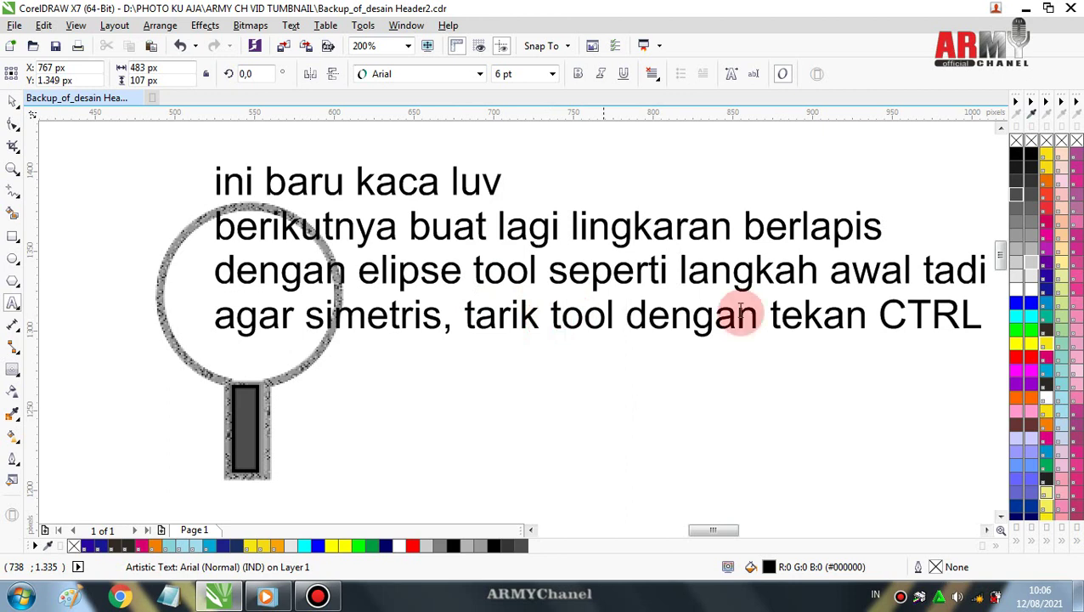
Add the line 'sampai ukuran benar benar pas, lalu>>>>' below the CTRL line
left_click(982, 321)
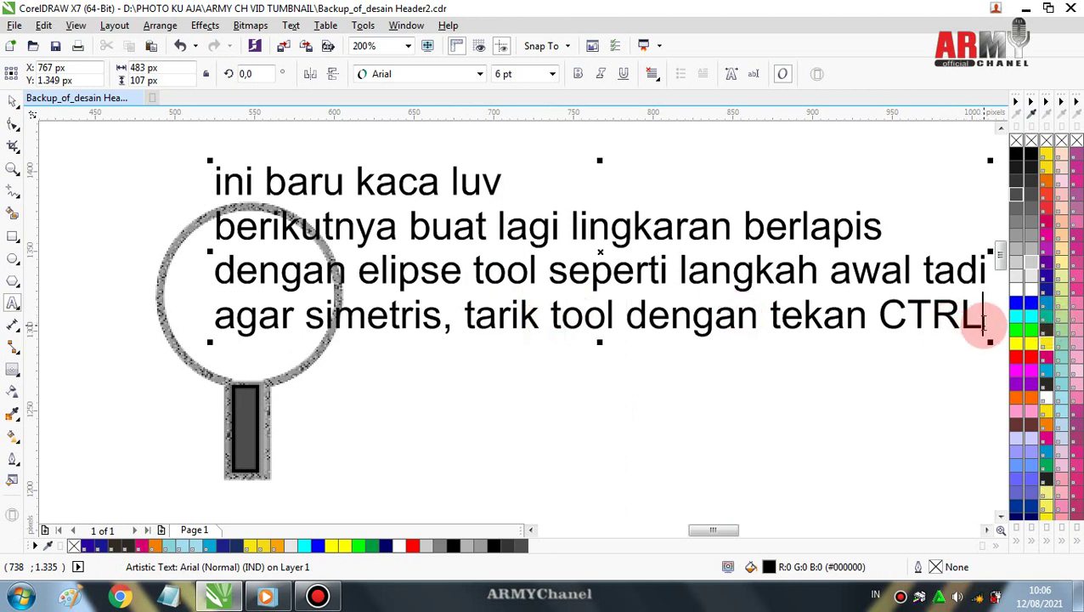
key("Return")
type("sampai")
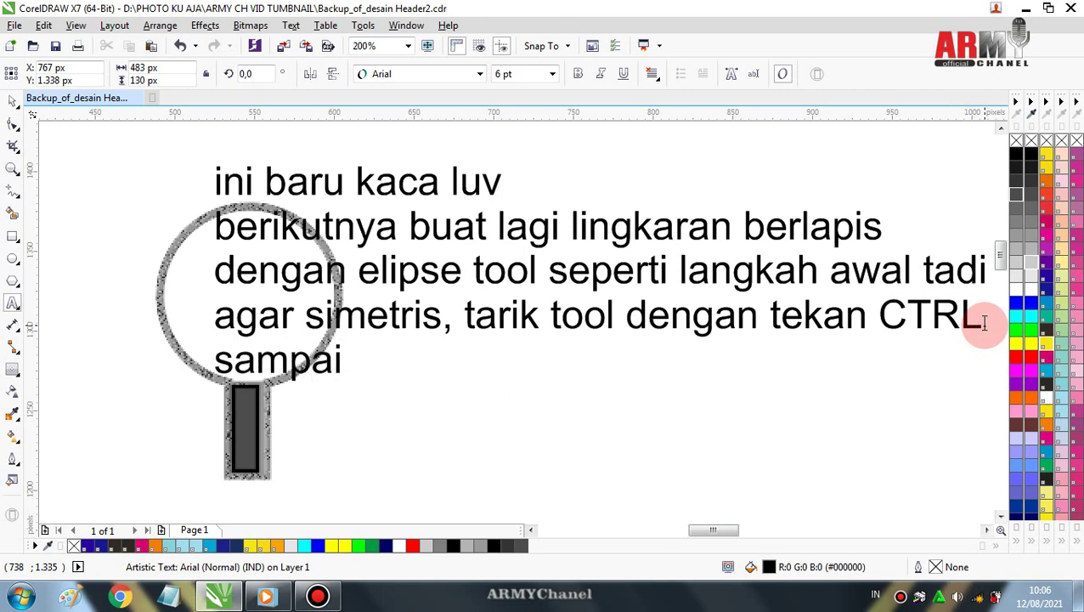
type(" ukur")
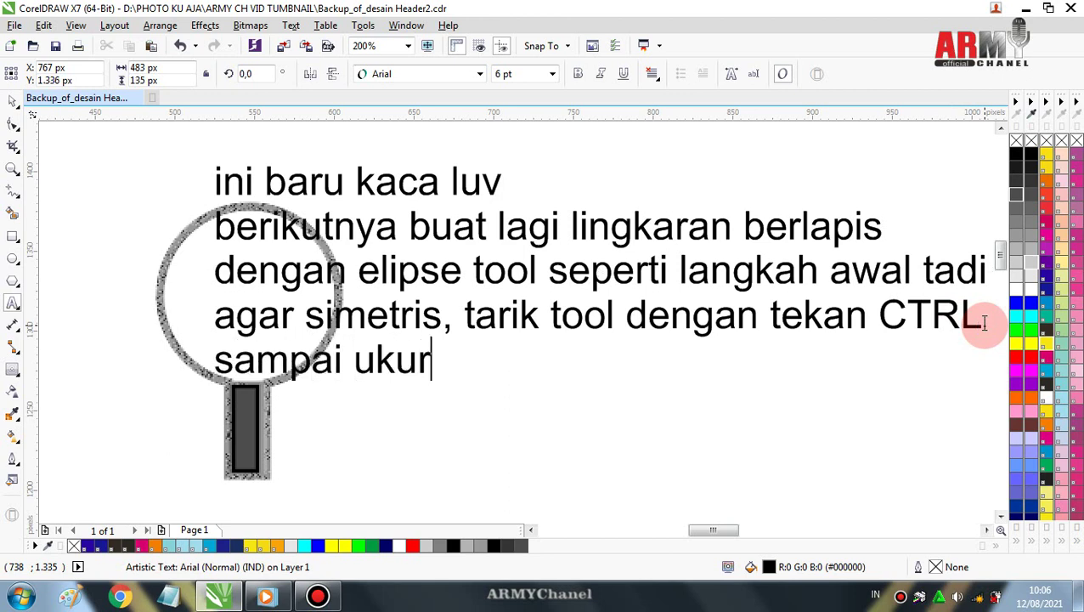
type("an be")
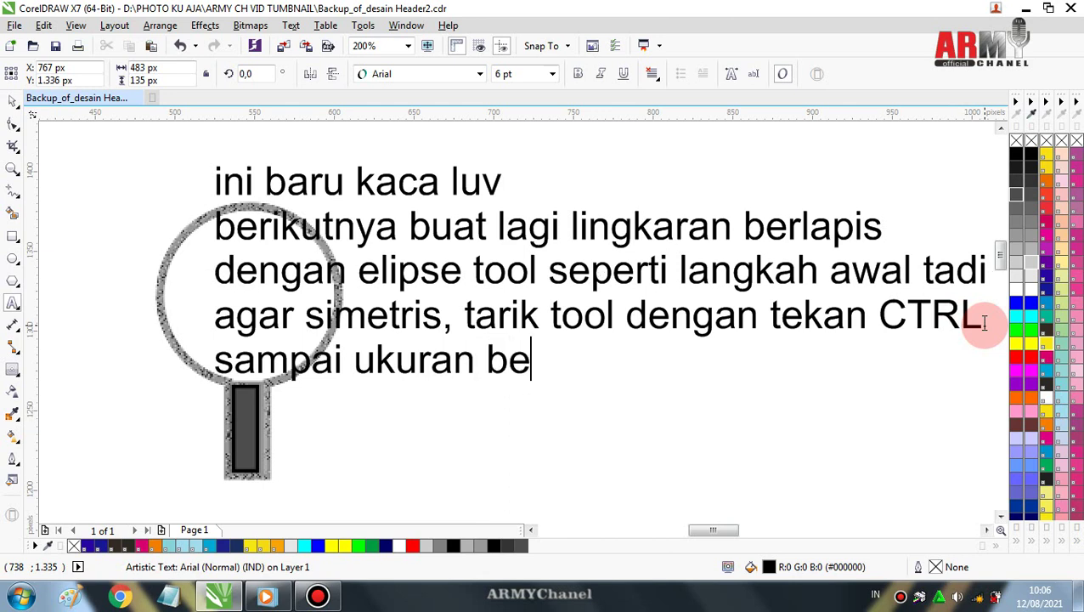
type("nar")
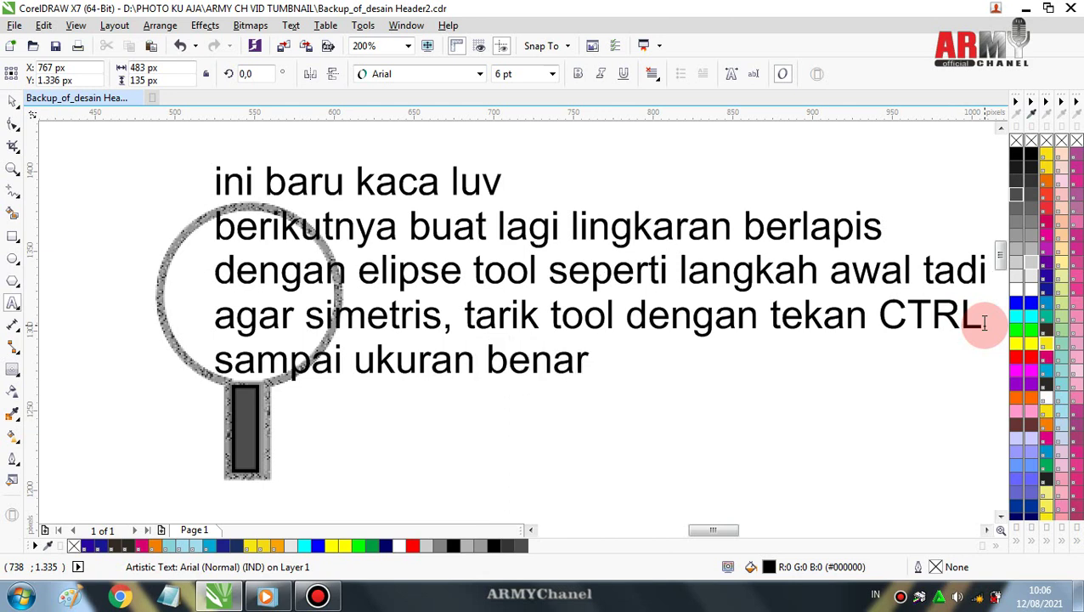
type(" benar")
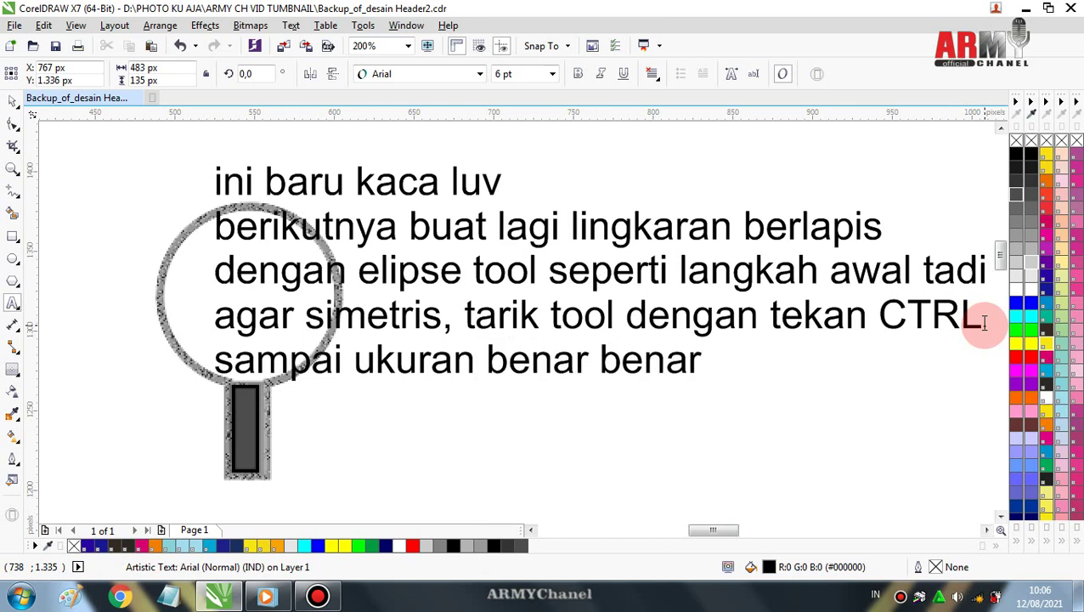
type(" pas")
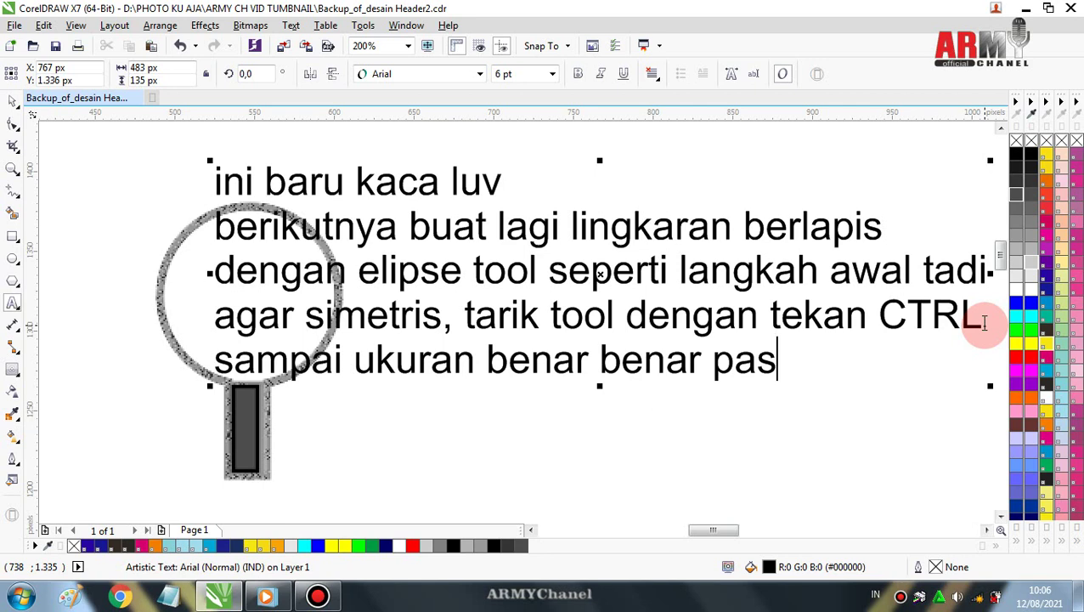
type(",")
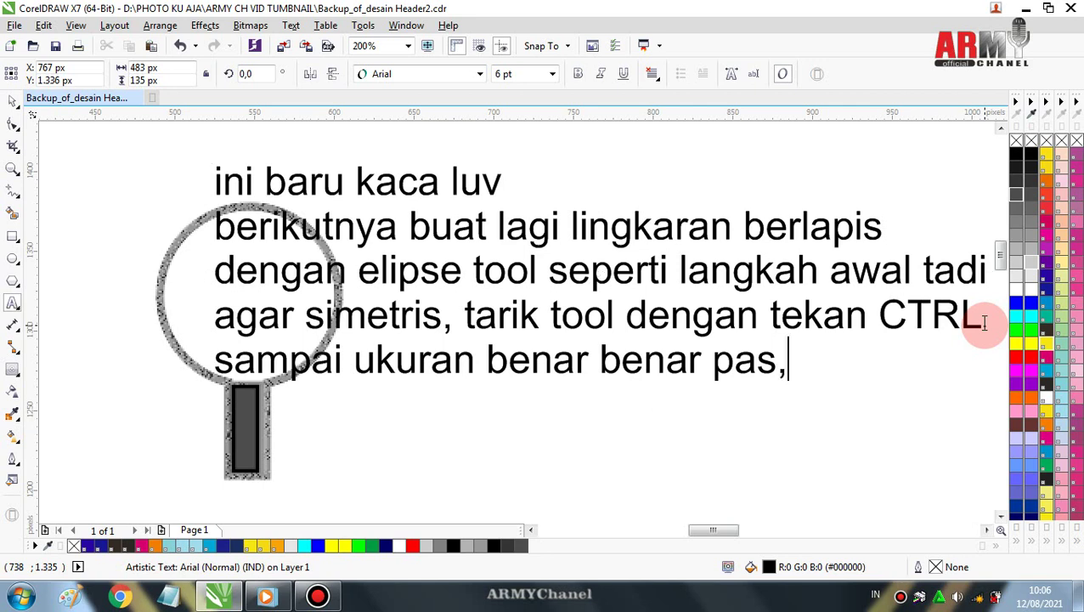
type(" lalu")
type(">>")
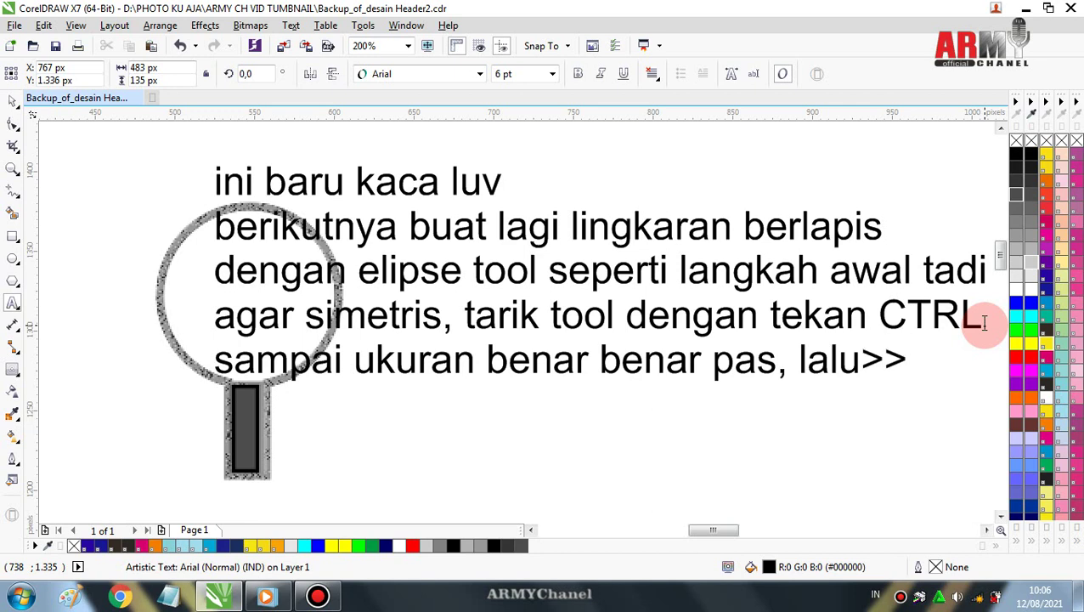
type(">>")
key("Escape")
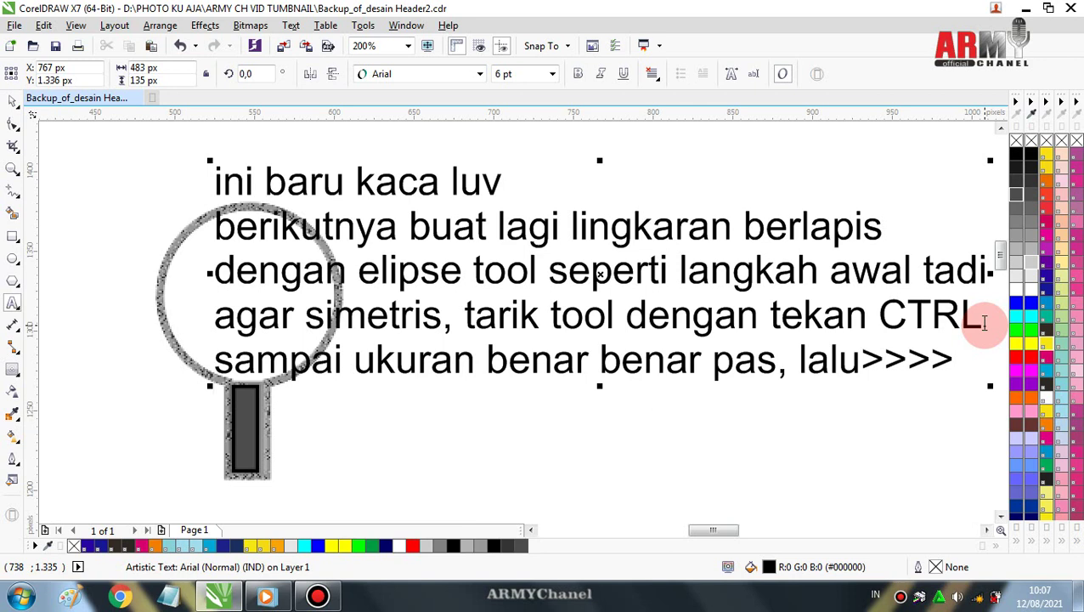
Add the line 'beri warna Greyscale (klik kiri pada Pallet Warna)', correcting a mistyped letter
type("beri ")
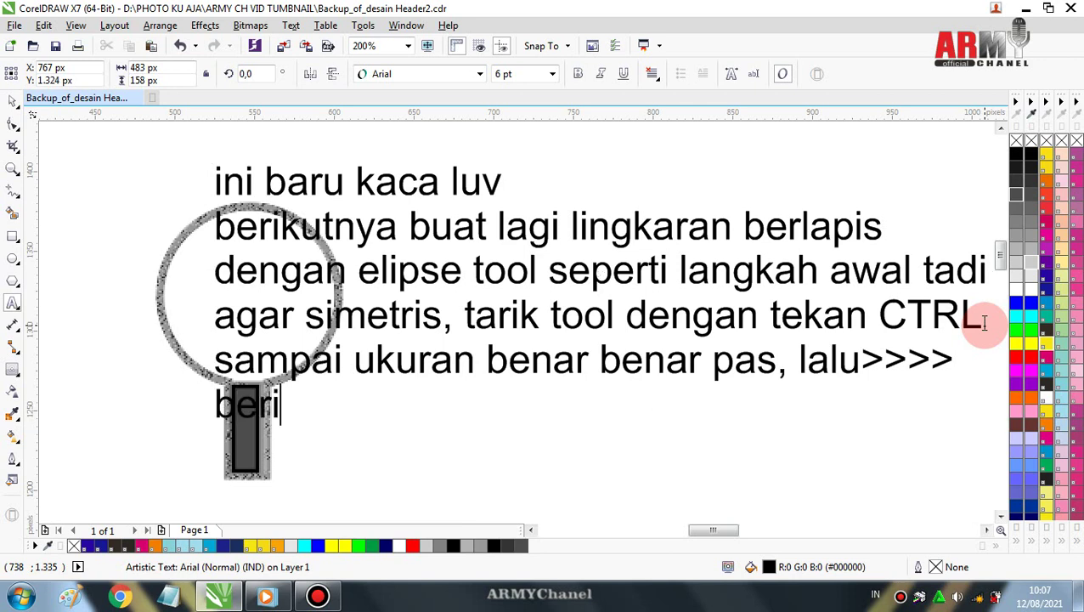
type("warna")
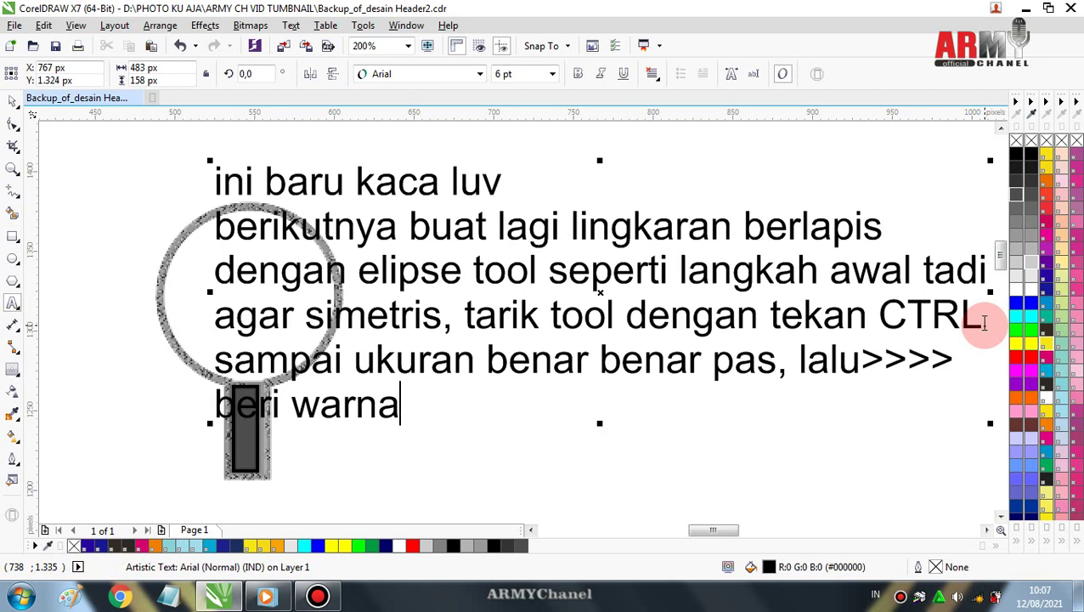
type(" G")
type("re")
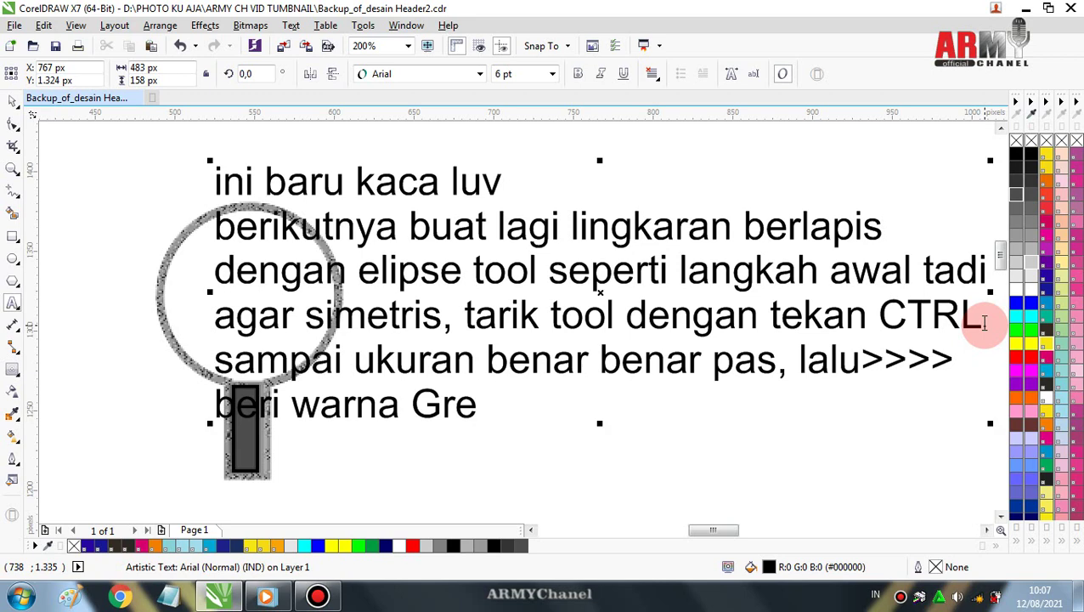
type("ysca")
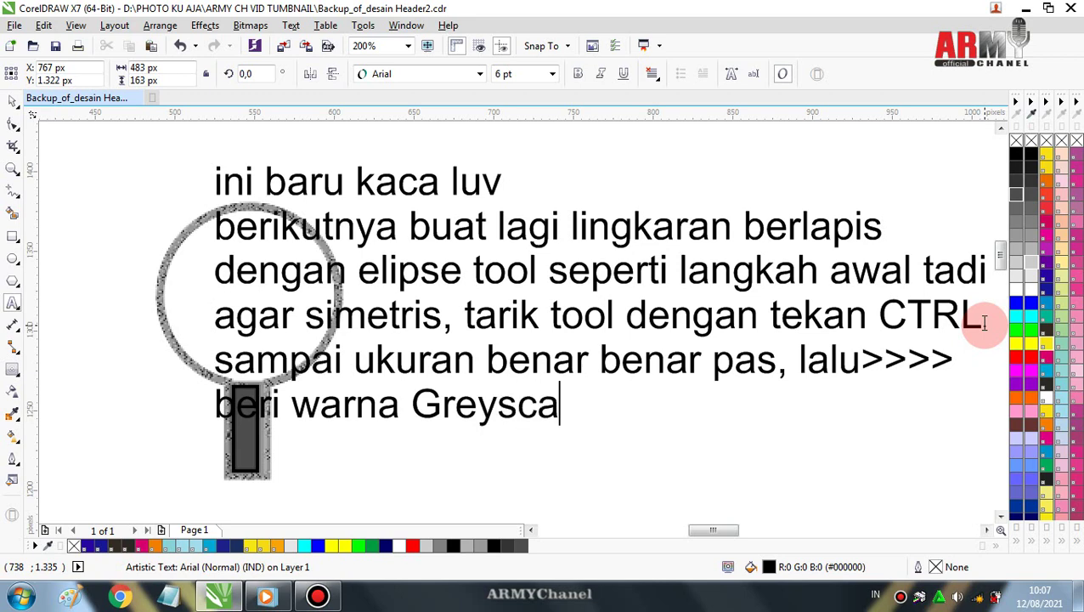
type("le")
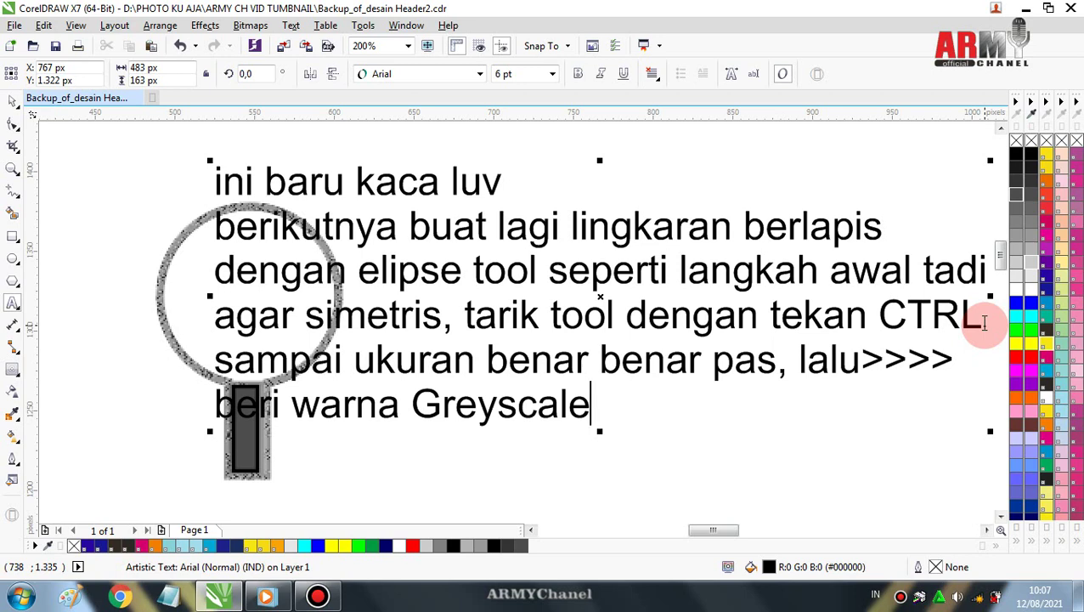
type(" (")
type("klik k")
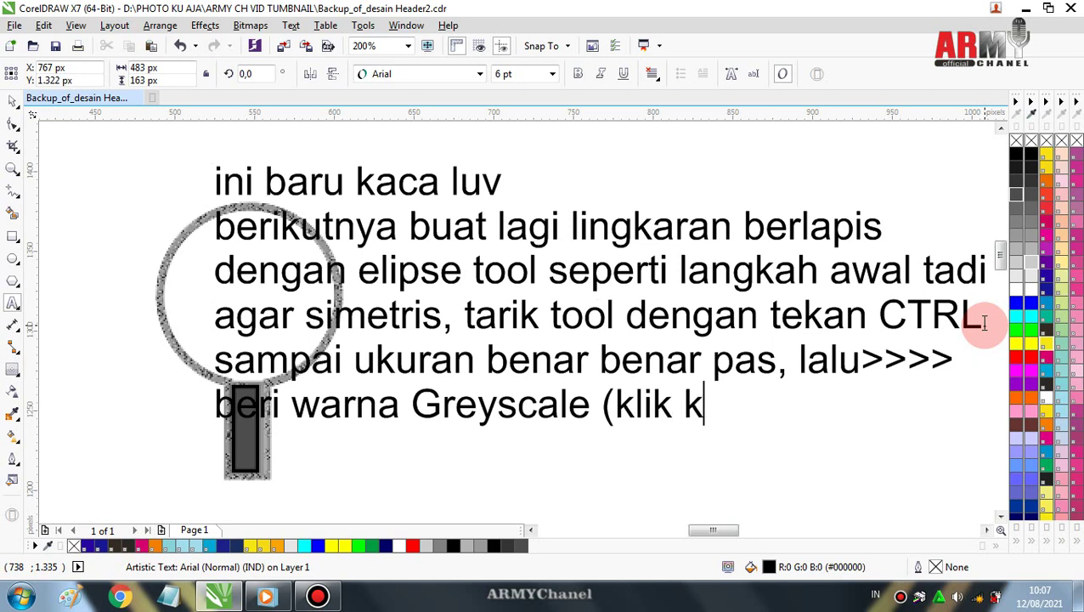
type("iri")
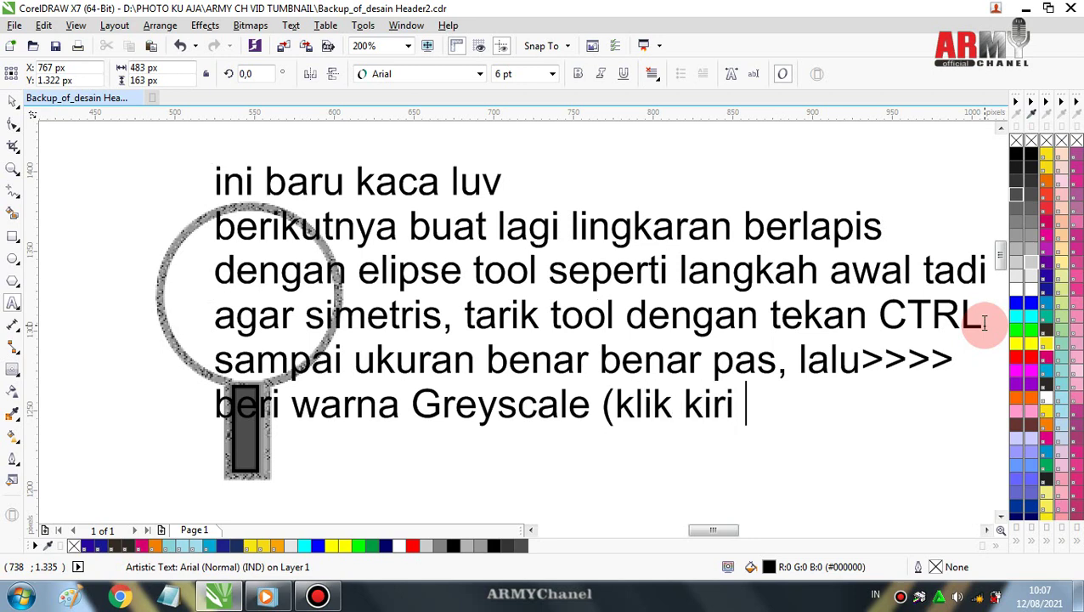
type(" pada W")
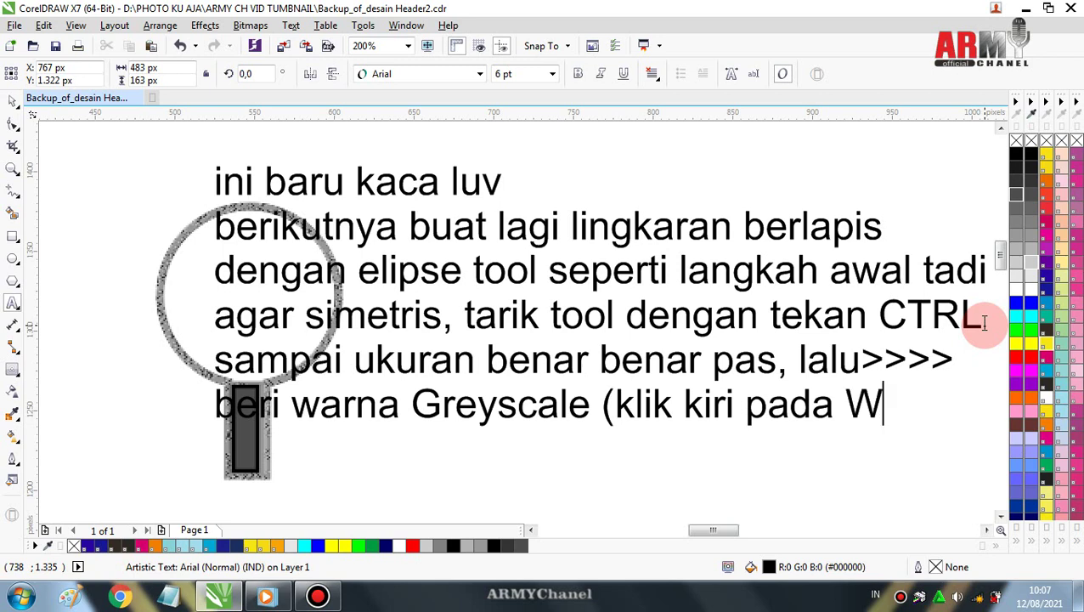
key("ctrl+z")
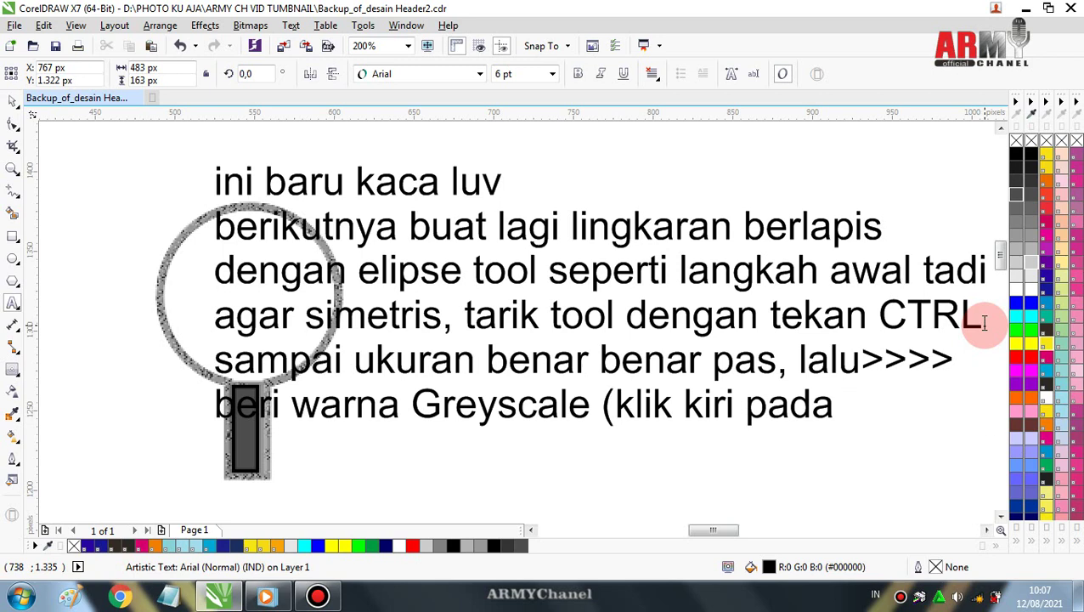
type("Pallet")
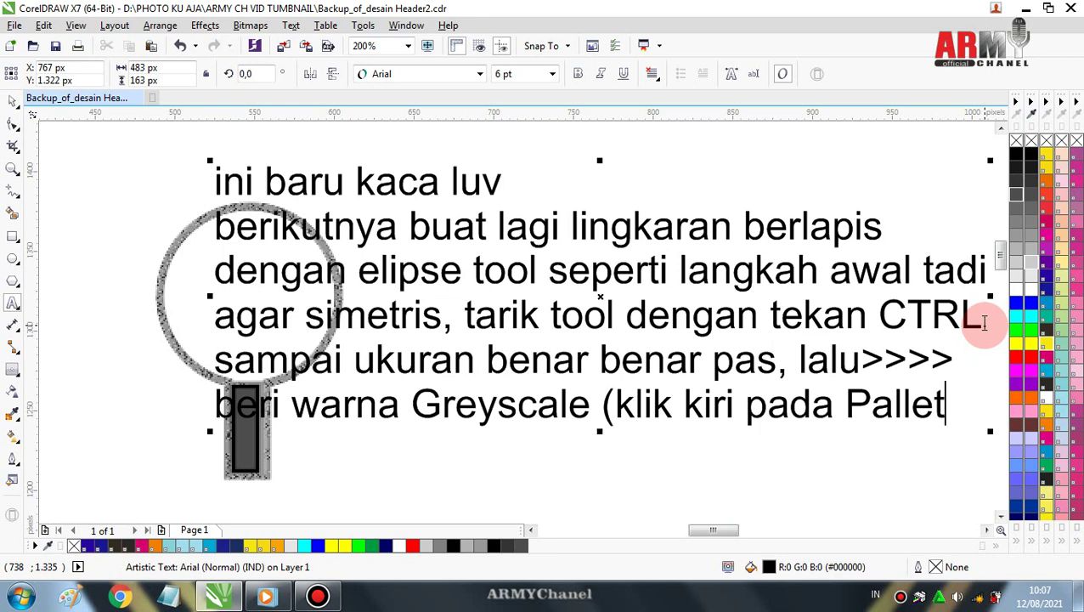
type(" Warn")
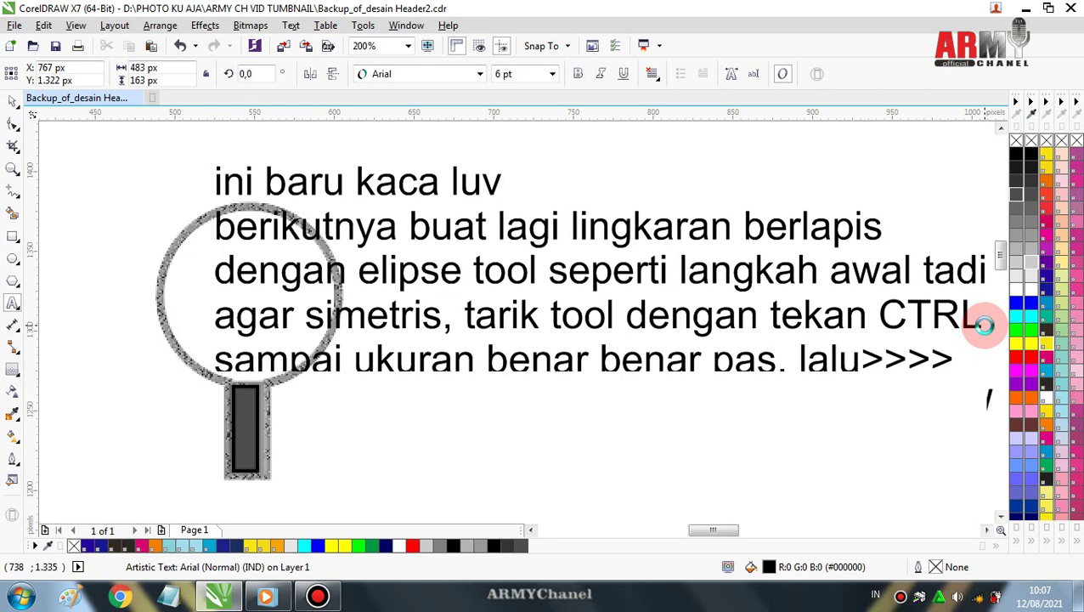
type("a")
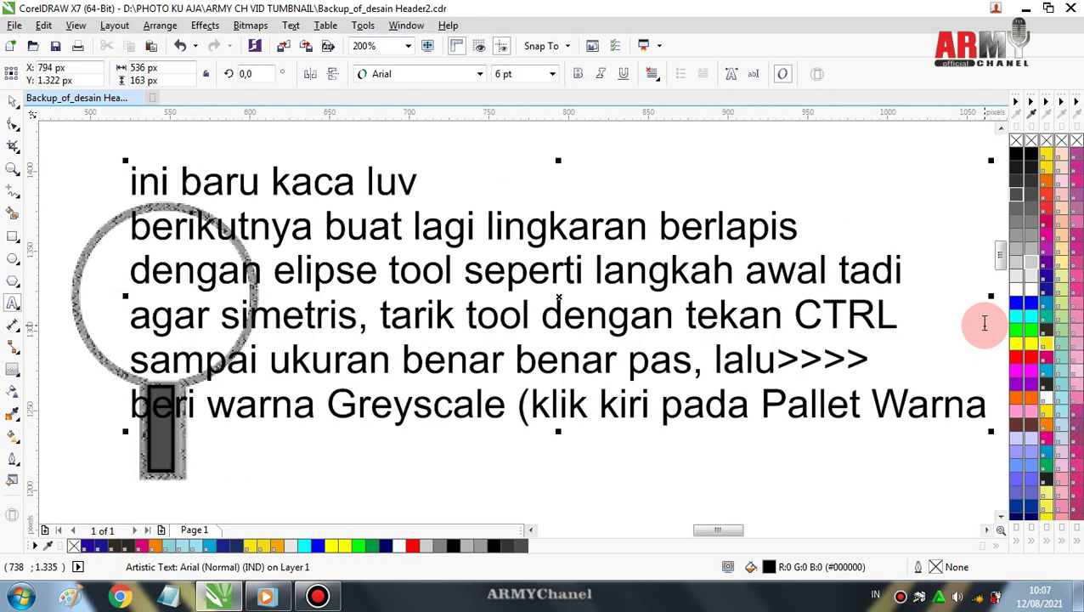
type(")")
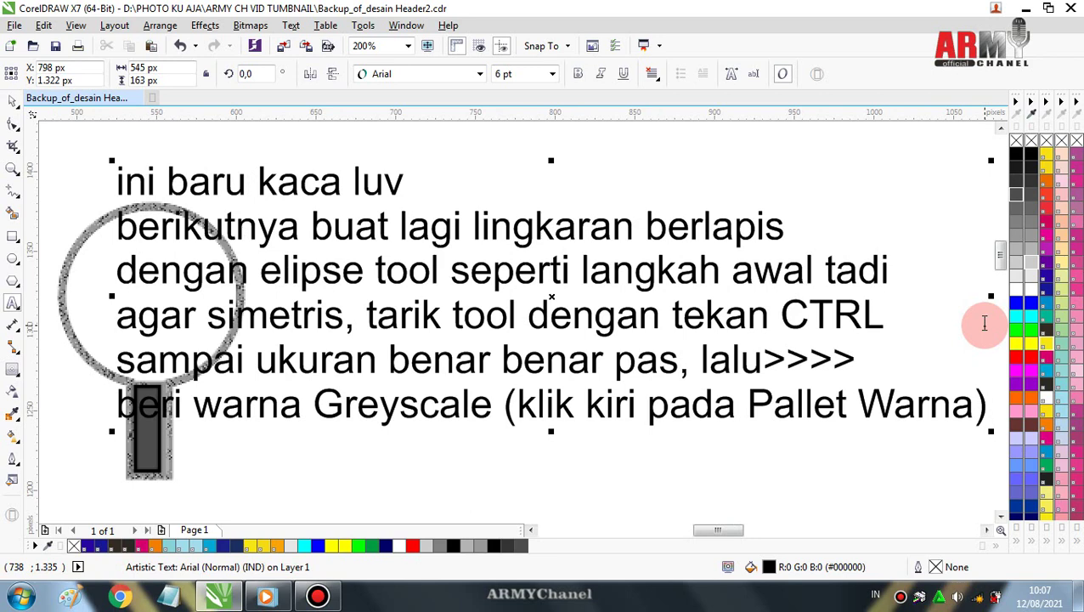
Add the closing line 'lalu klik kanan pada warna putih untuk garis luar'
type("lal")
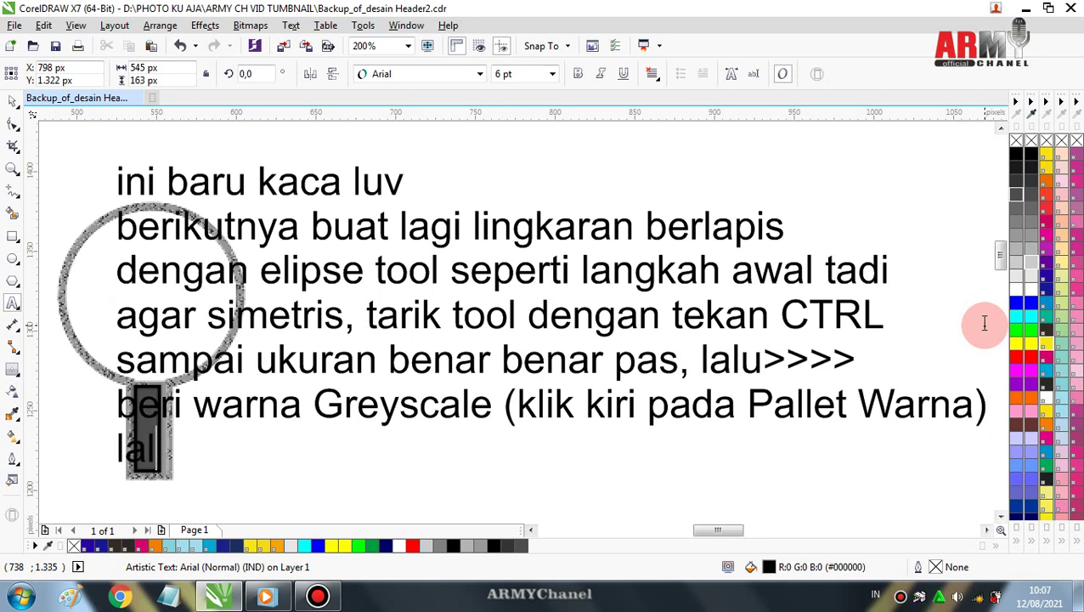
type("u klik")
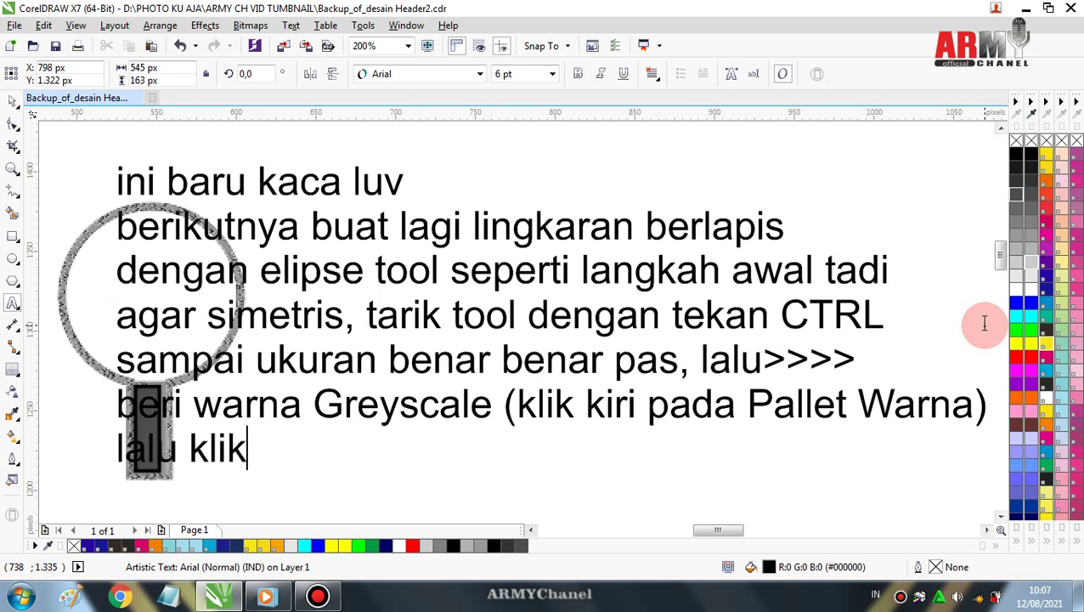
type(" kanan pa")
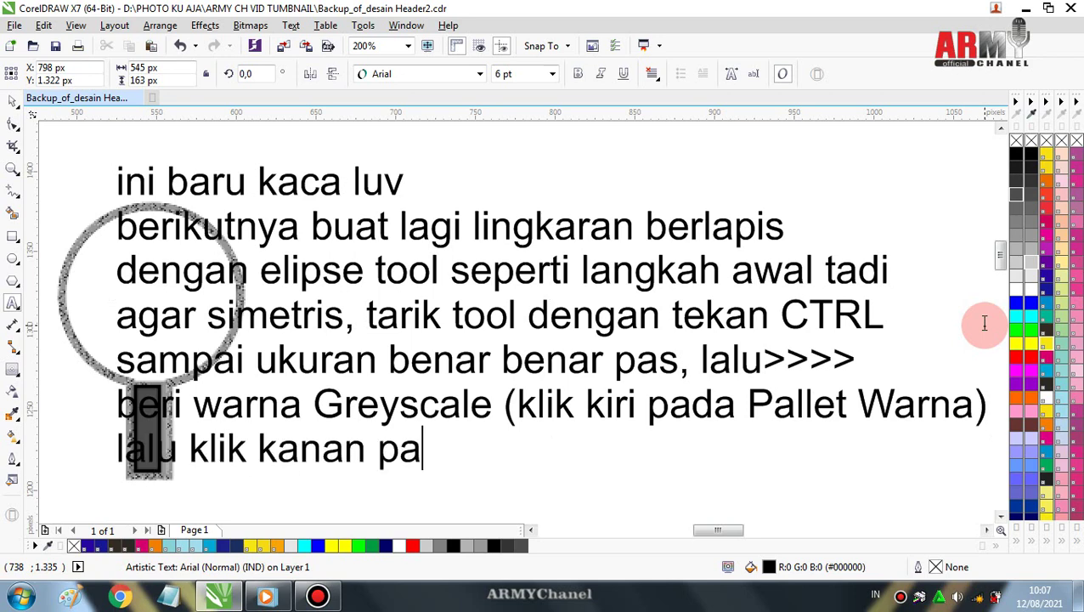
type("da warna")
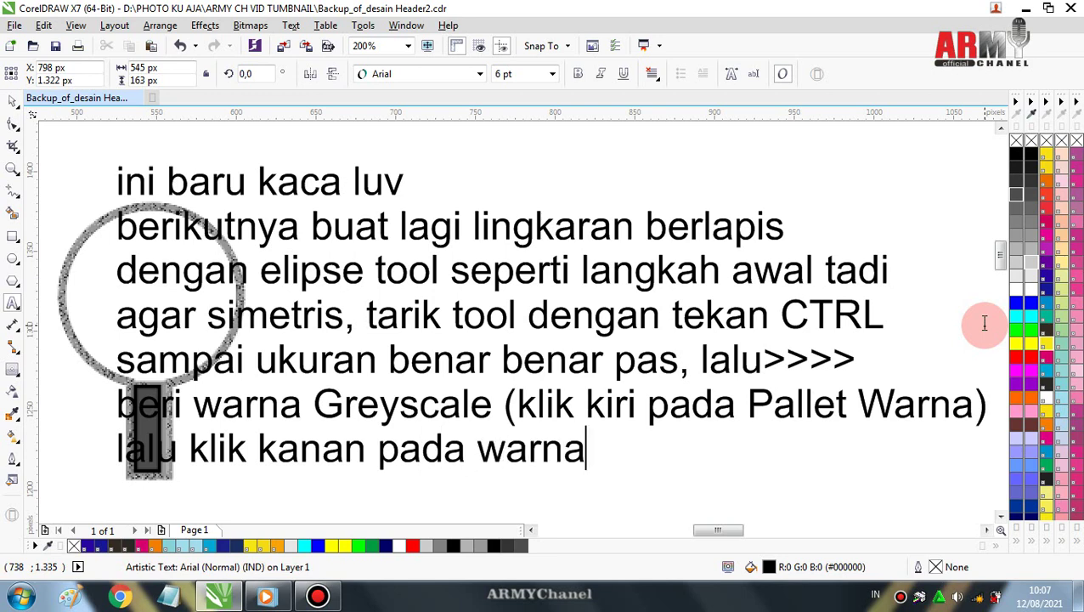
key("Escape")
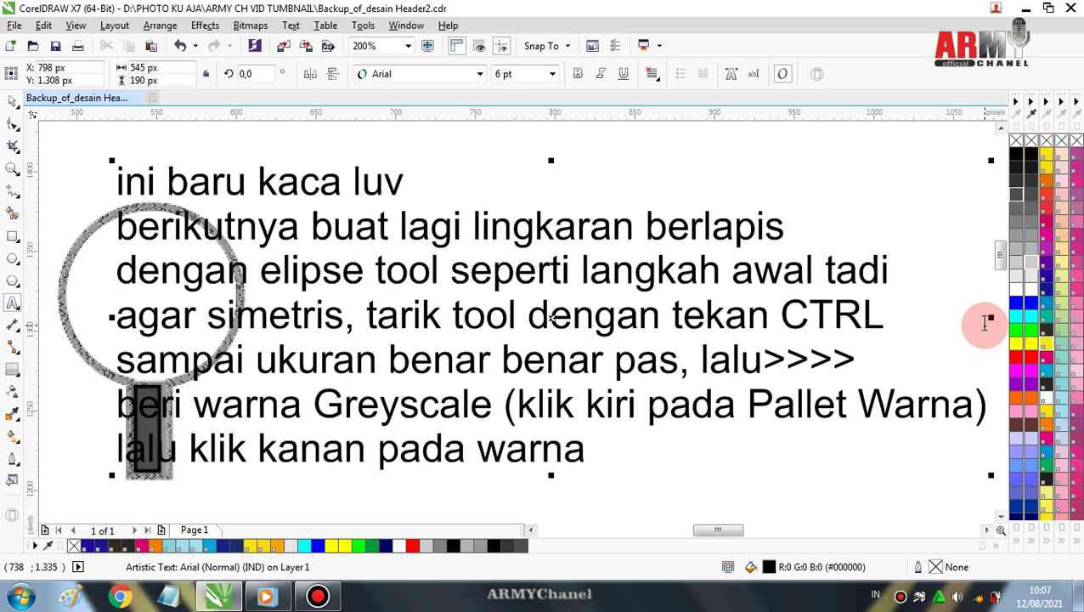
type(" put")
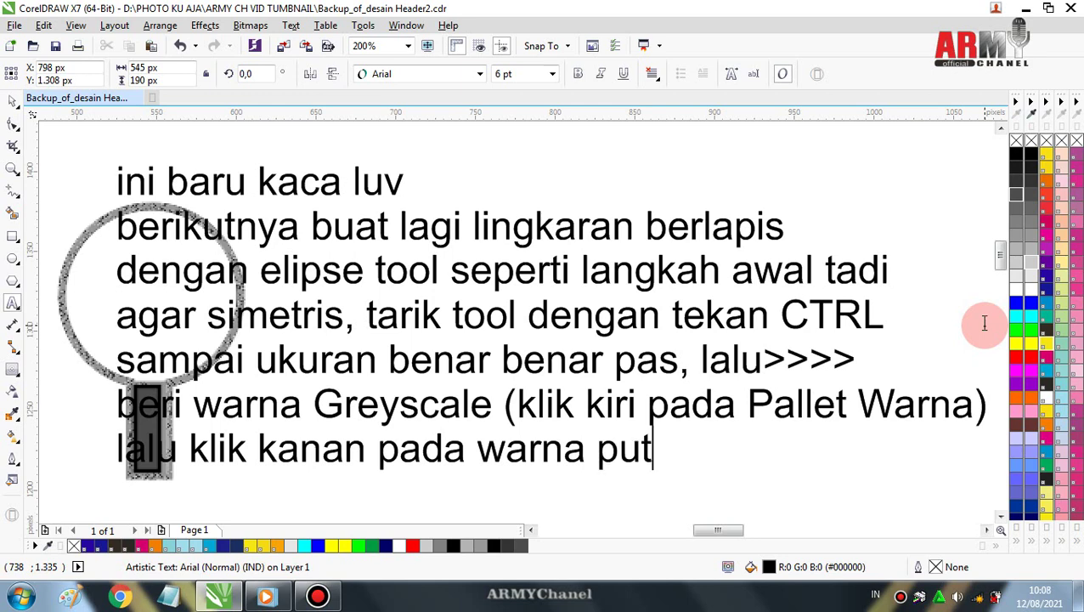
type("ih ")
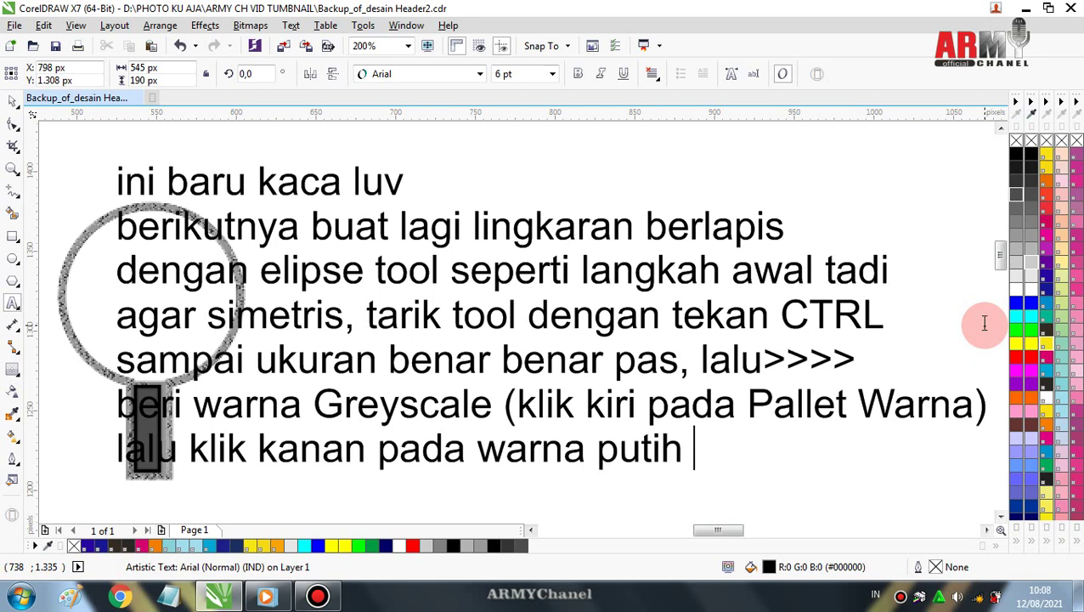
type("untuk ")
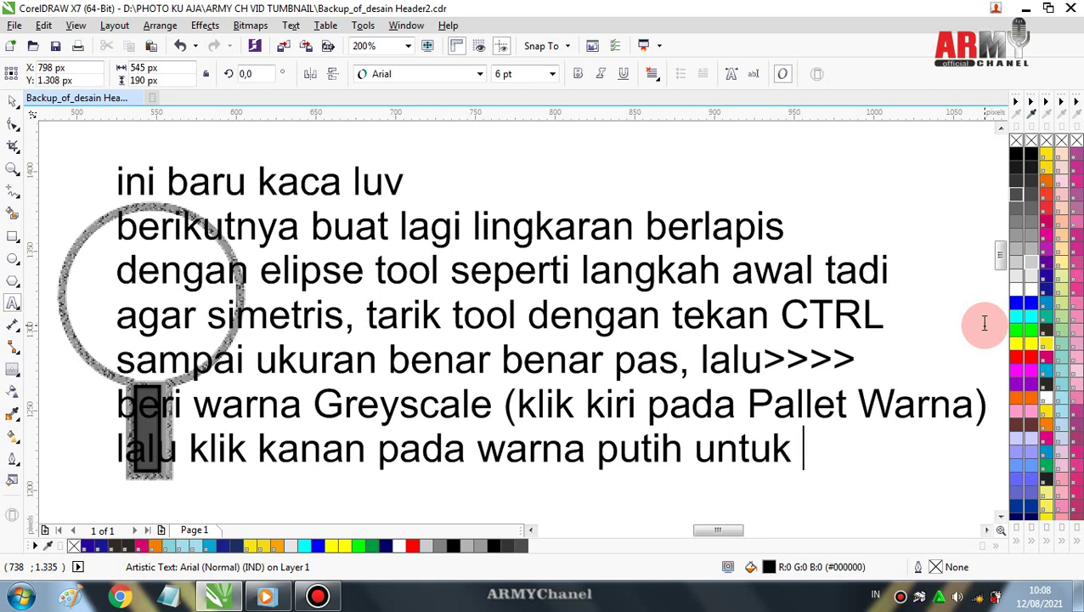
type("garis")
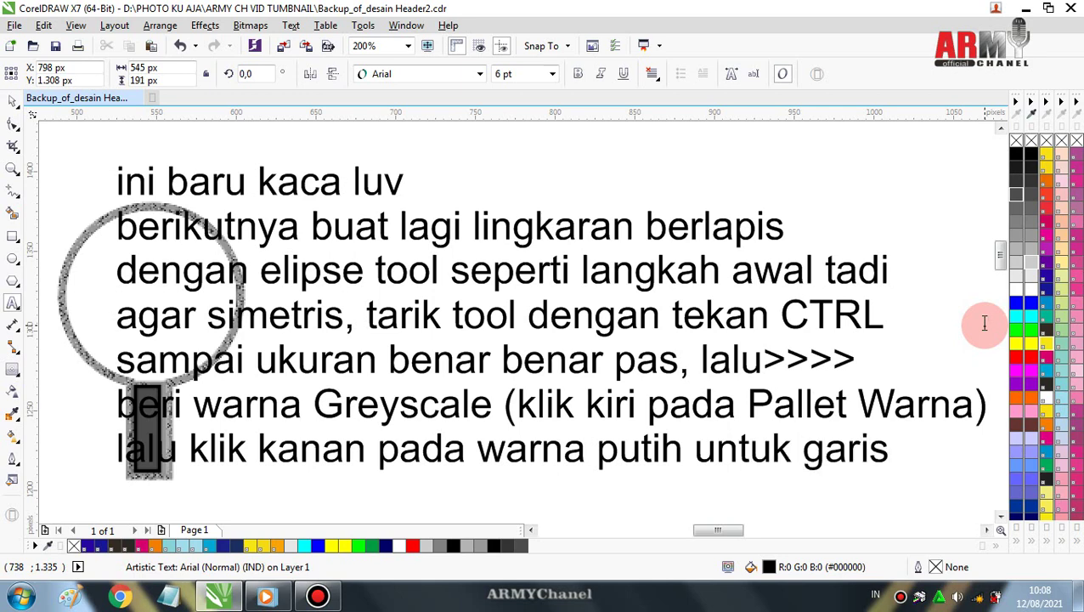
type(" luar")
key("Escape")
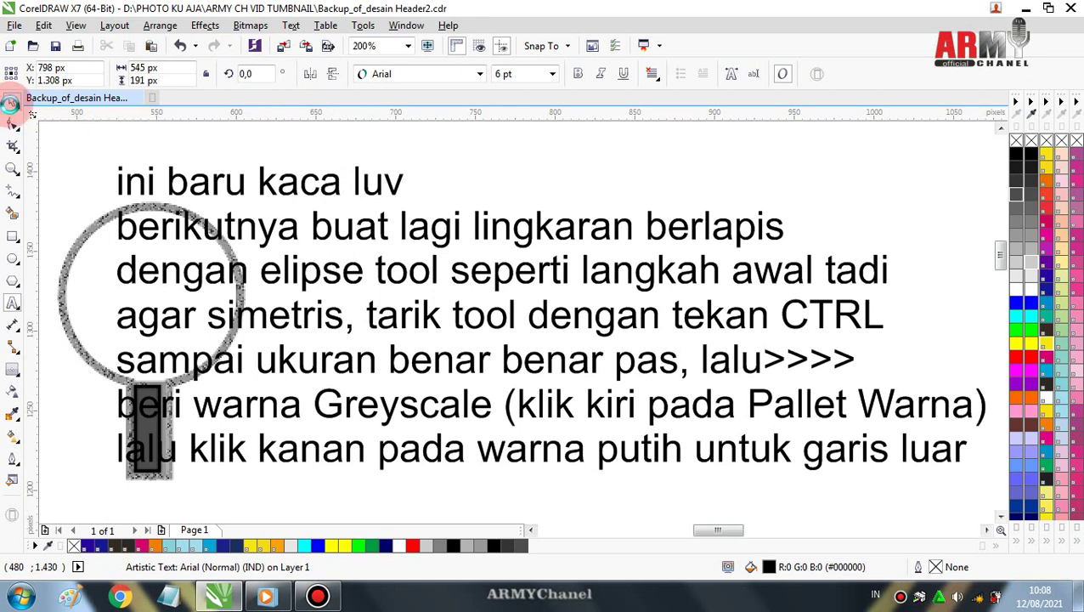
Select all objects, delete them, then undo to restore them
left_click(12, 114)
left_click(12, 108)
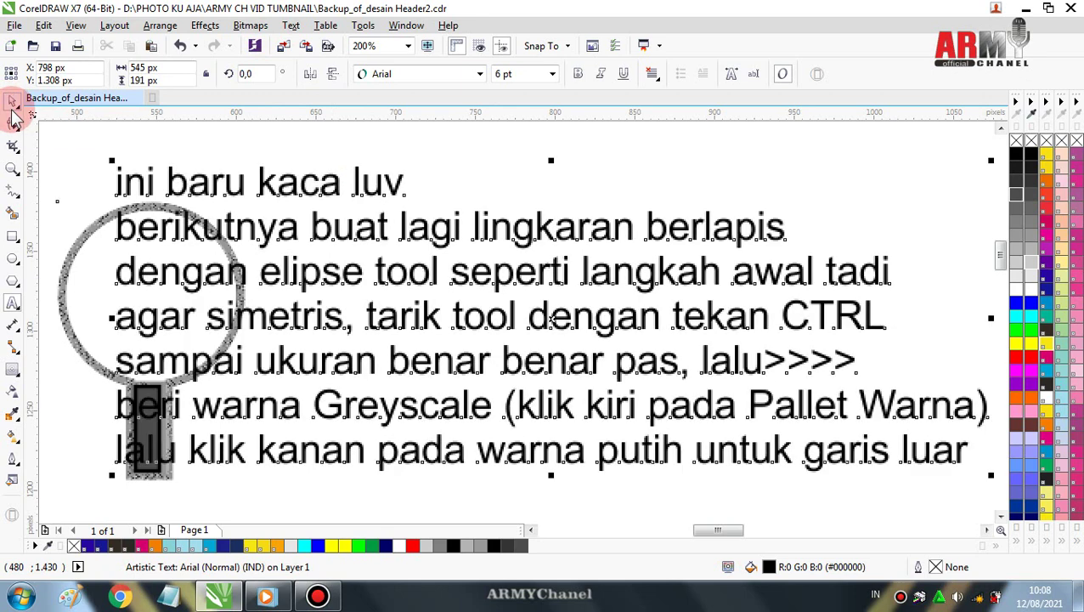
left_click(12, 109)
left_click(68, 162)
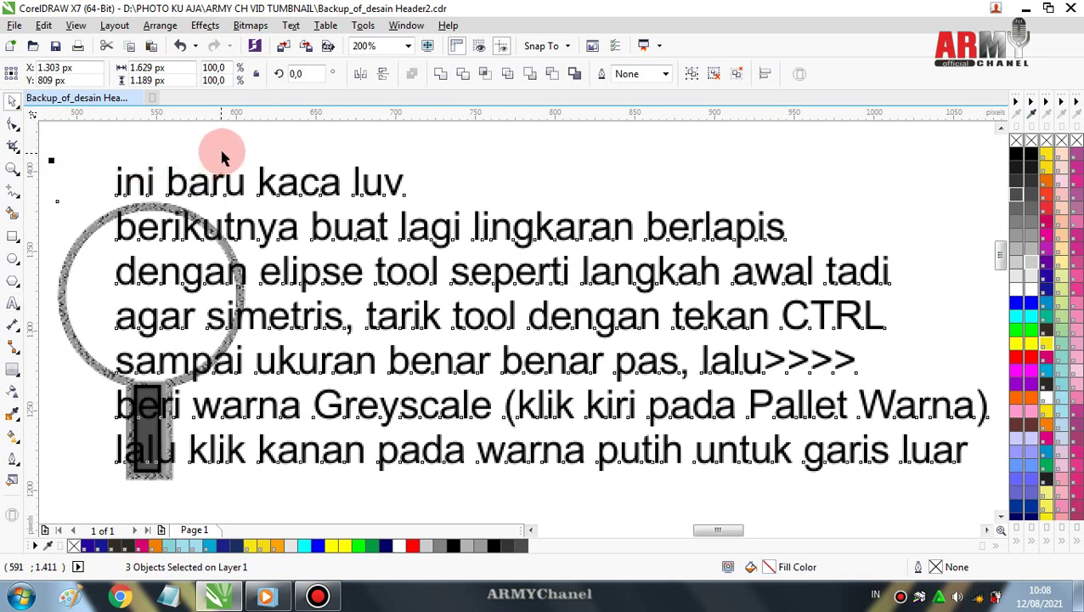
key("Delete")
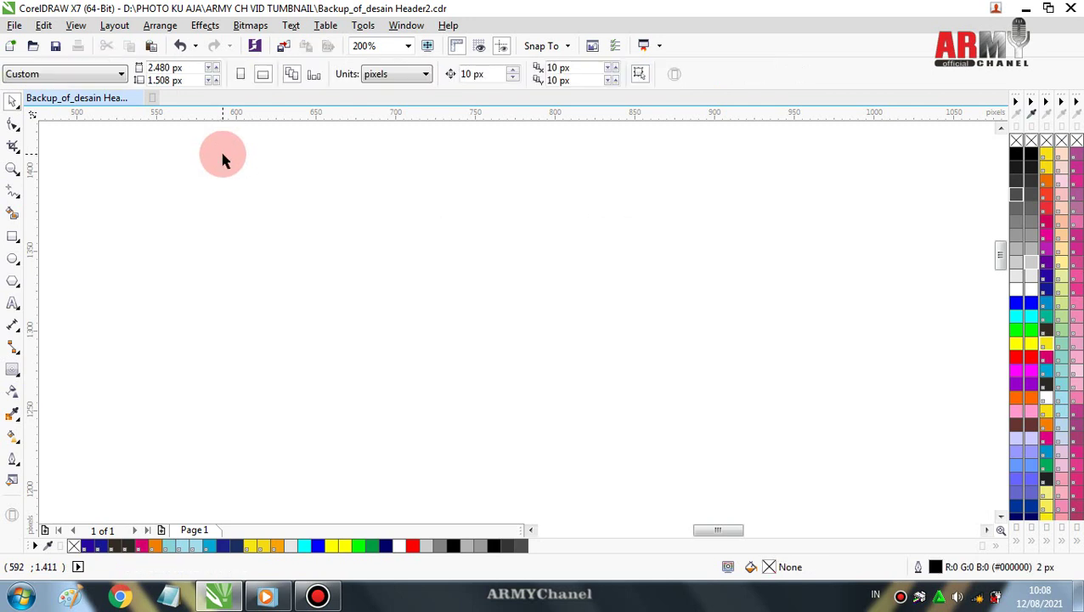
key("ctrl+z")
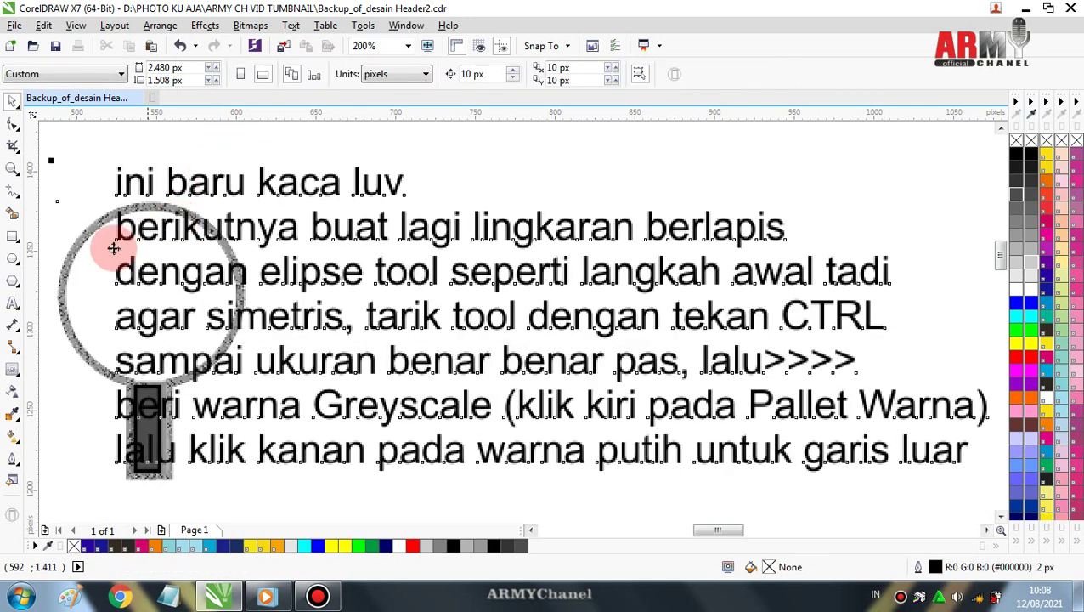
left_click(98, 152)
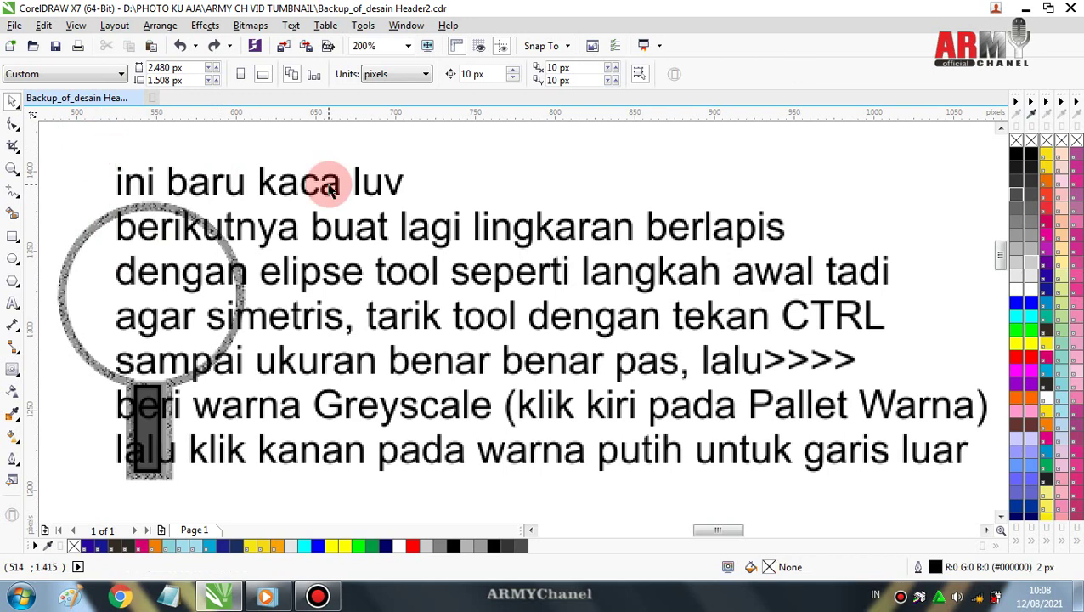
Delete the 'u' so the heading reads 'ini baru kaca lv'
left_click(14, 304)
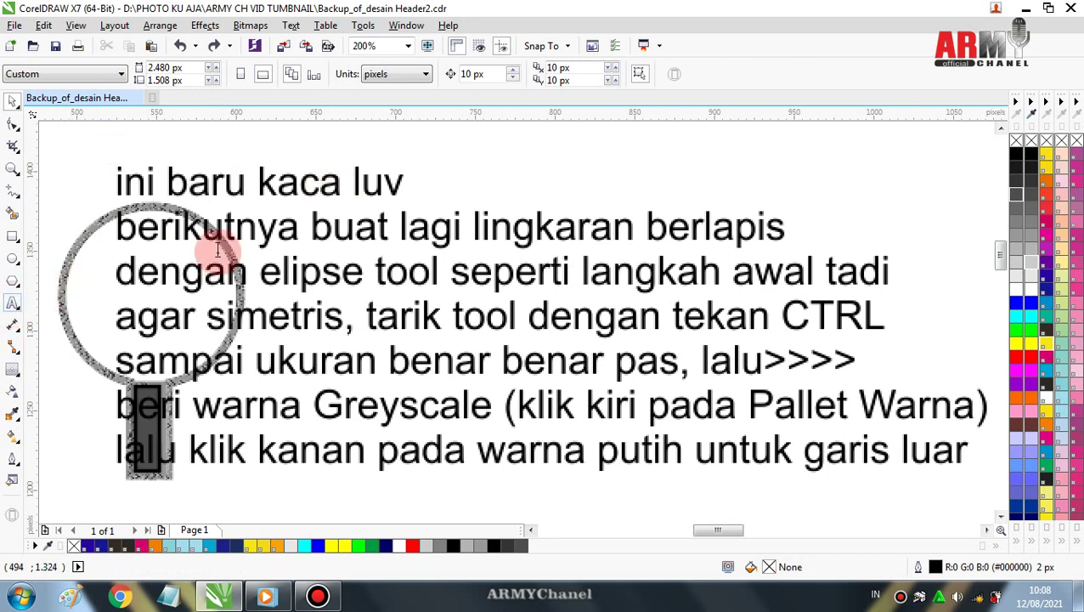
left_click(362, 186)
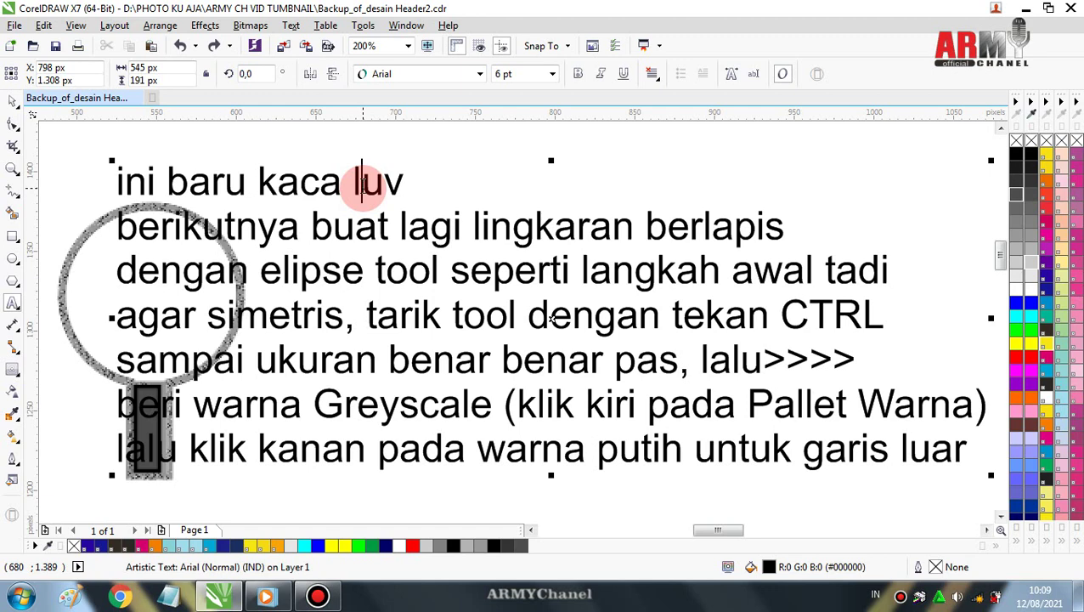
key("Delete")
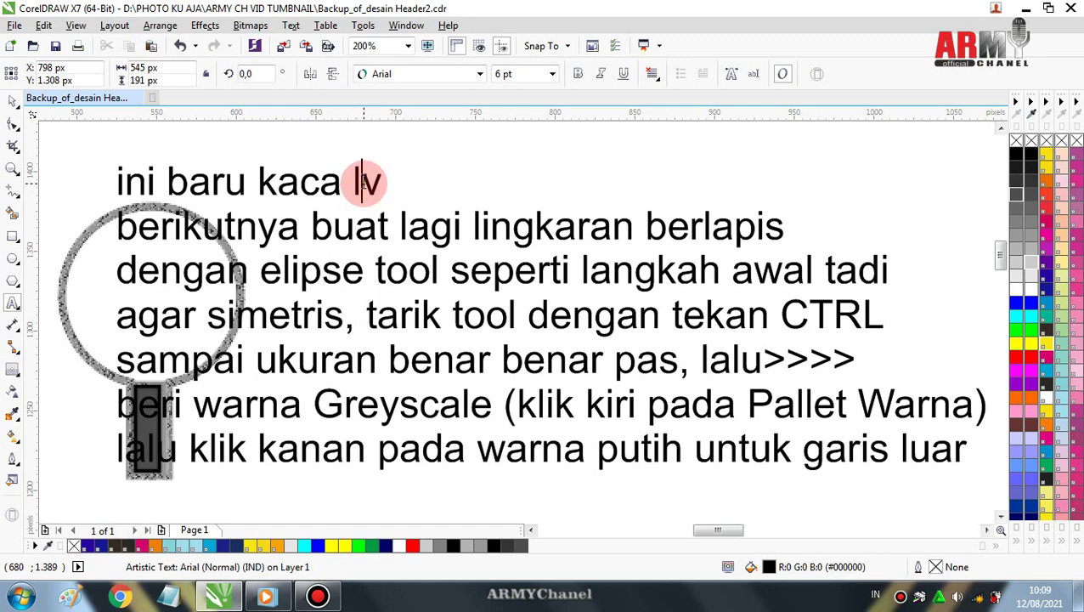
left_click(114, 181)
Delete all seven lines of instruction text and select the magnifying-glass drawing
mouse_move(151, 204)
left_mouse_down()
mouse_move(988, 489)
mouse_move(832, 480)
left_mouse_up()
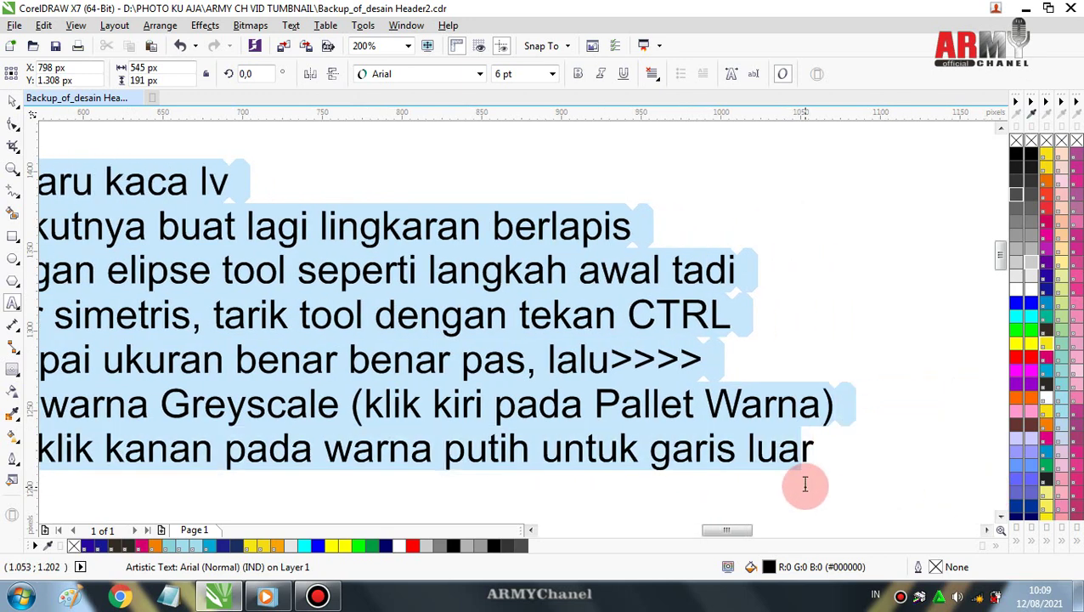
key("Delete")
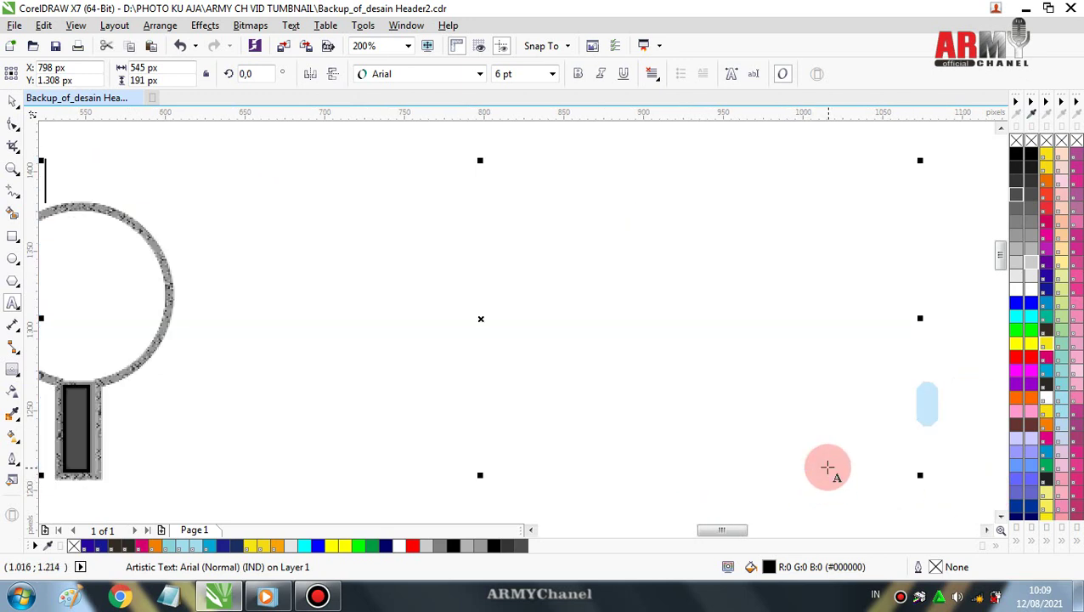
left_click(531, 529)
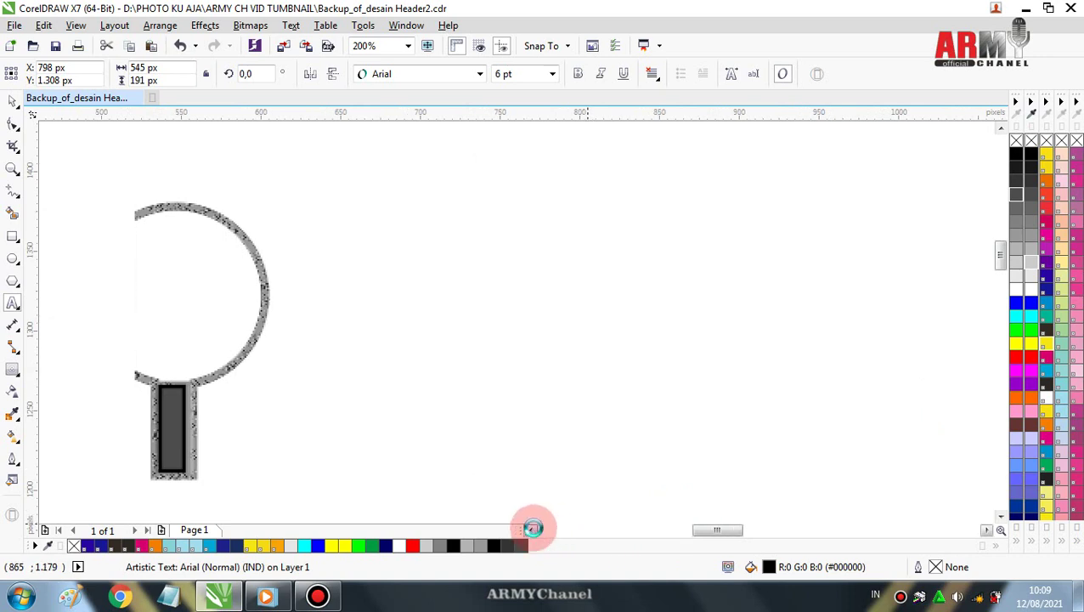
left_click(8, 98)
left_click(83, 170)
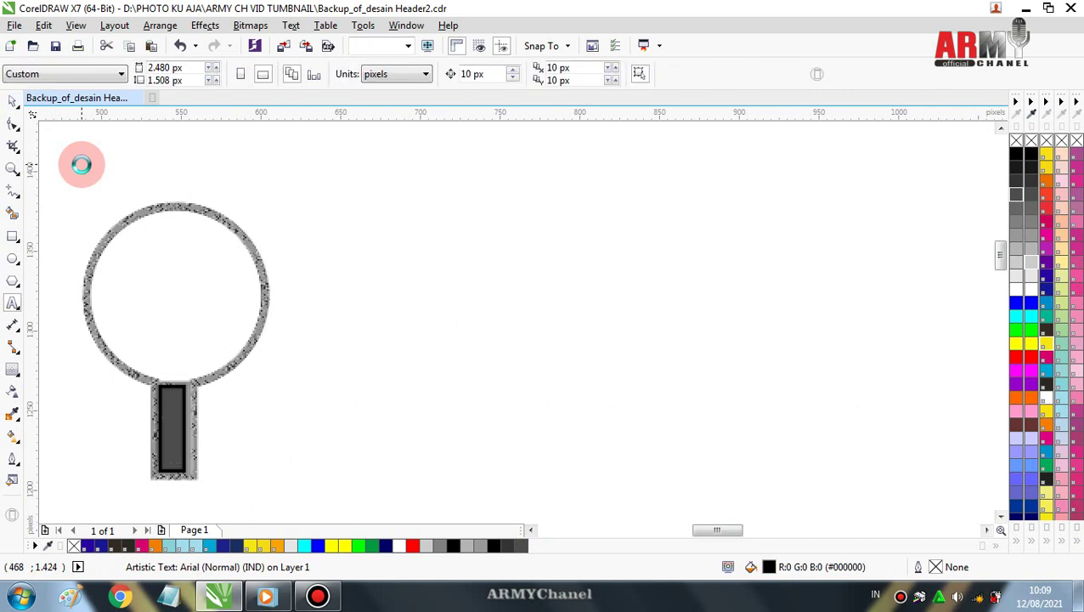
left_click(159, 210)
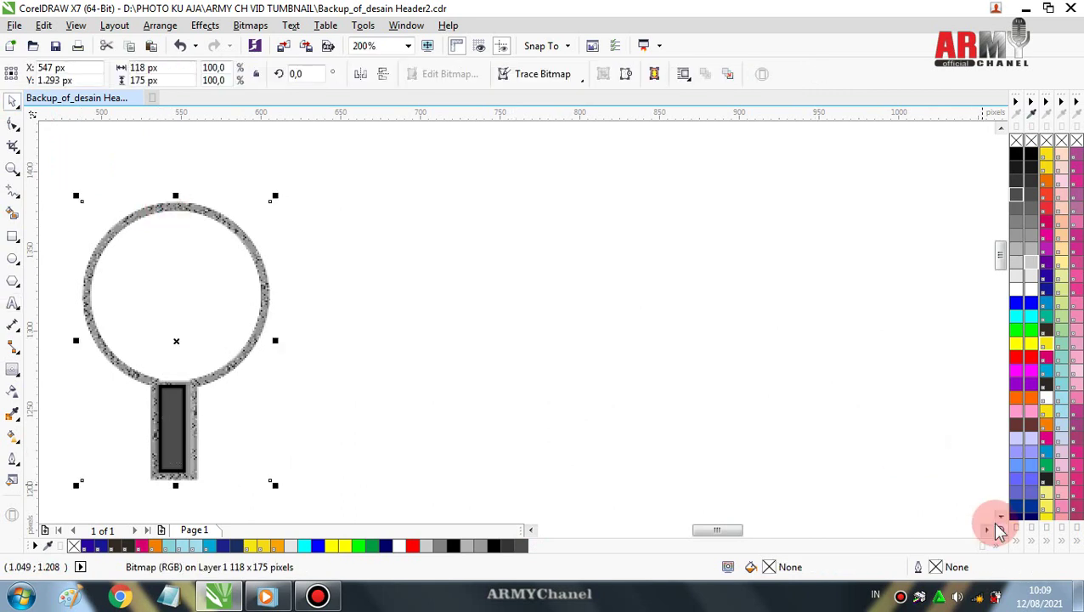
left_click(1001, 516)
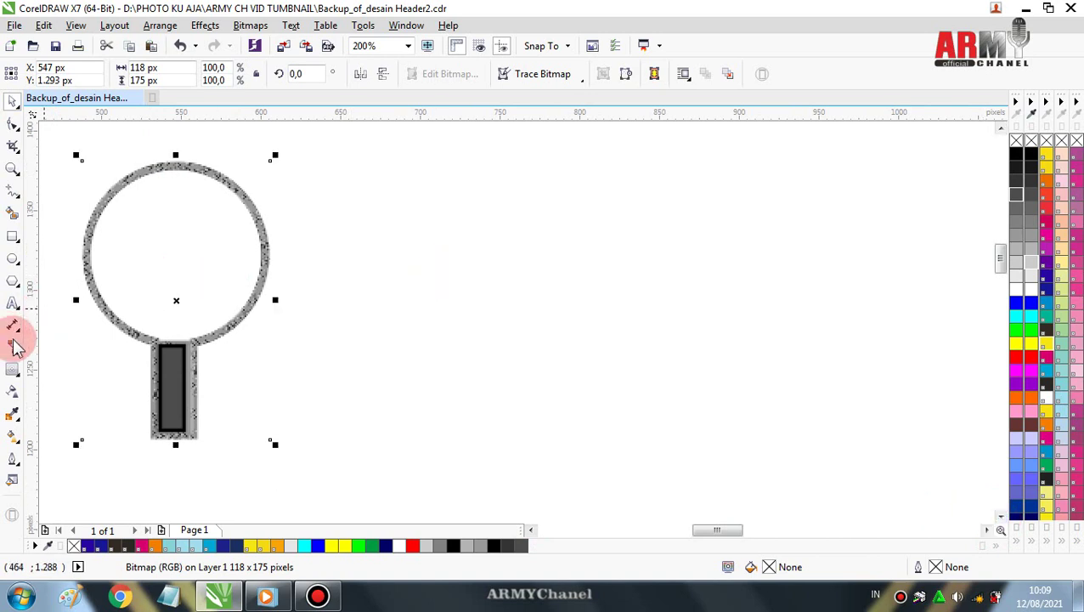
Draw a 104 x 104 px circle, then position and scale it inside the grey ring
left_click(12, 260)
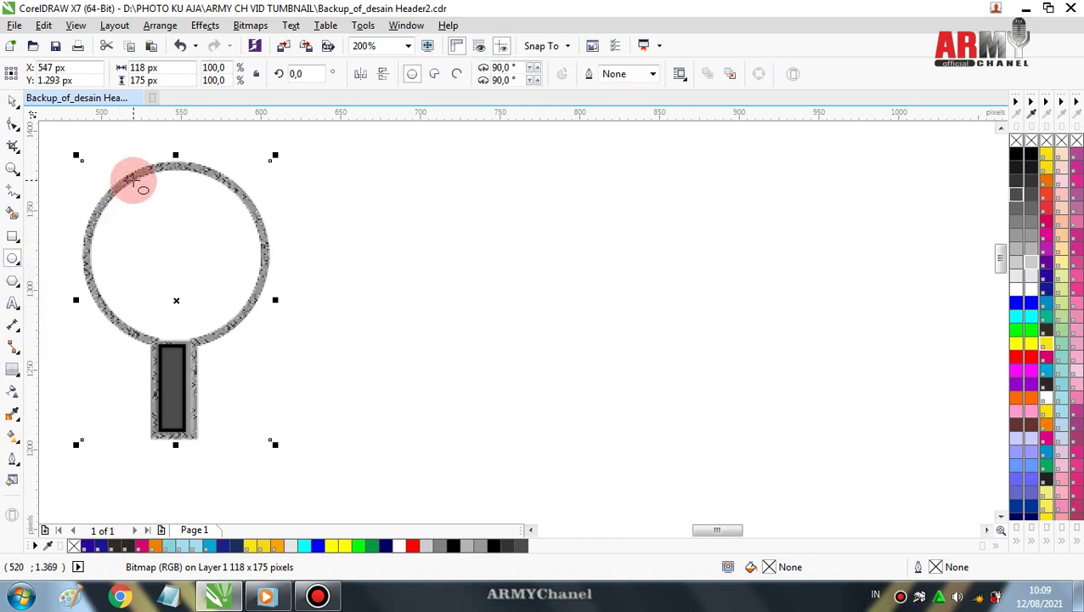
left_click_drag(133, 179, 231, 352)
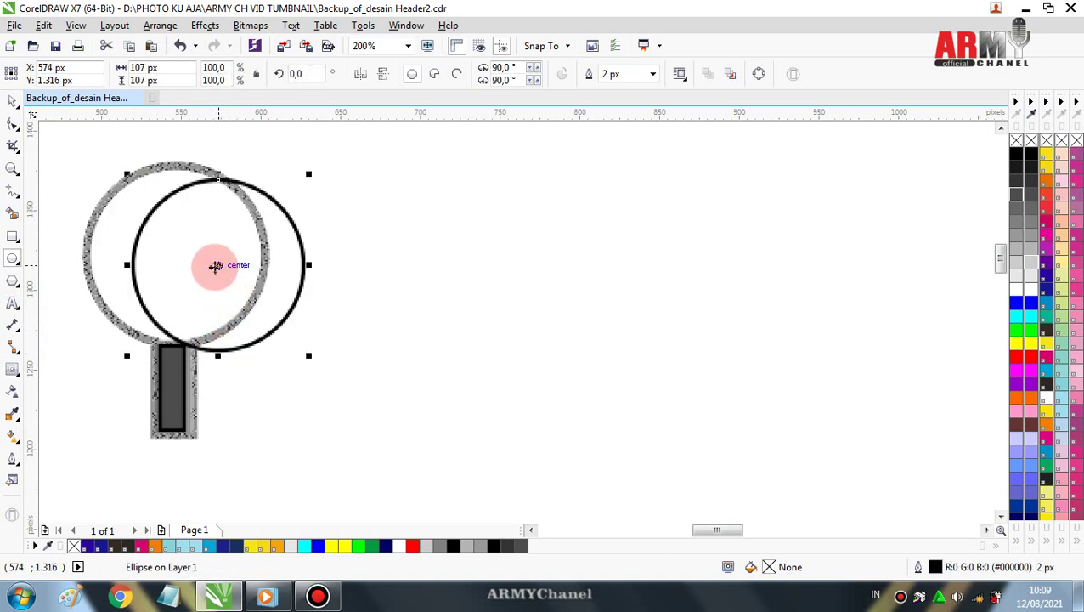
left_click_drag(231, 264, 170, 257)
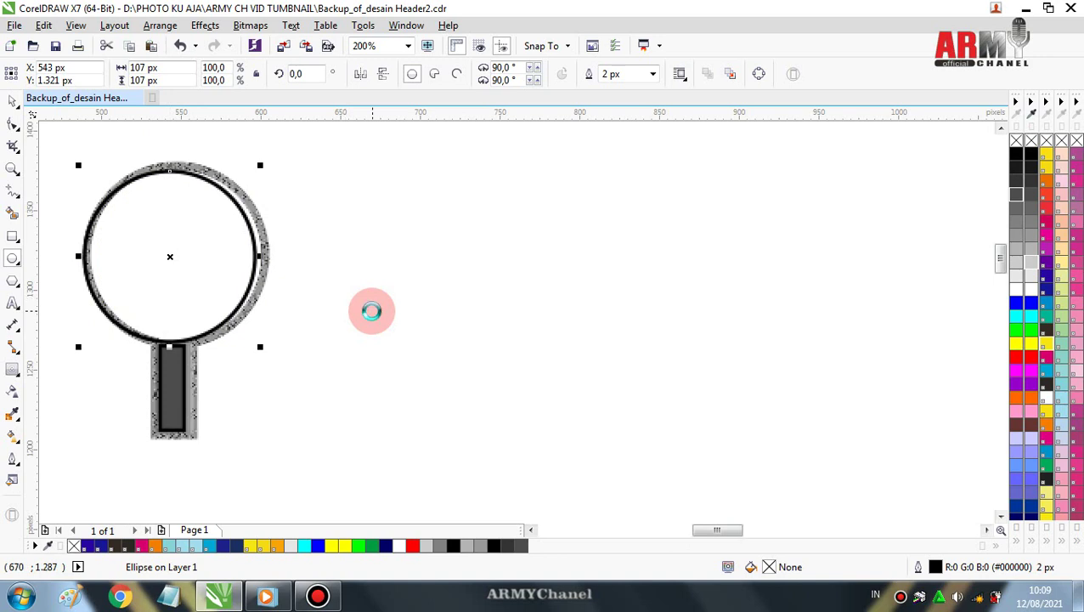
key("Right")
key("Left")
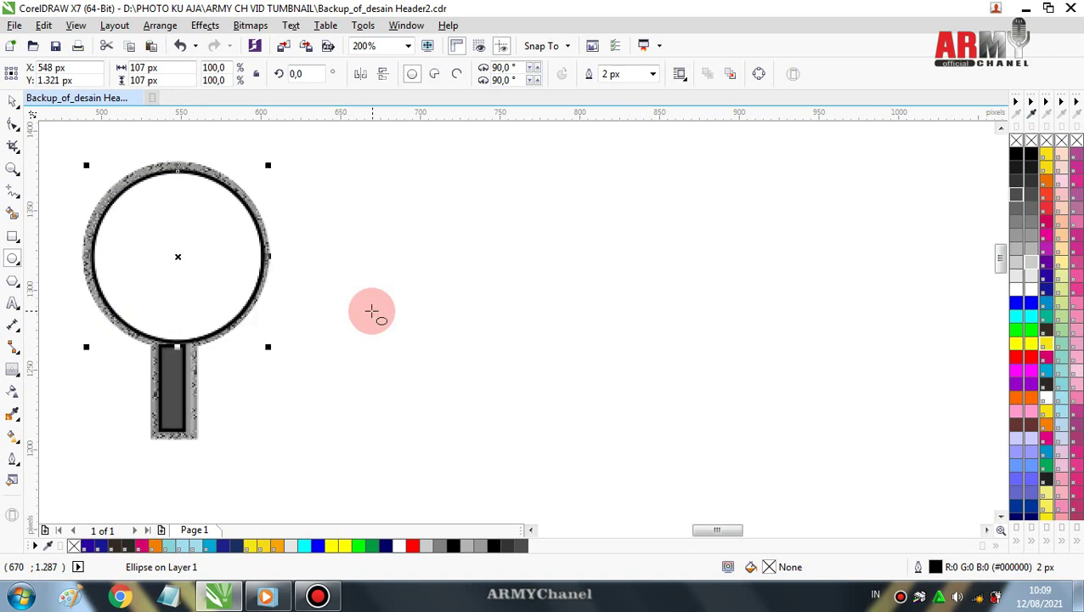
key("Up")
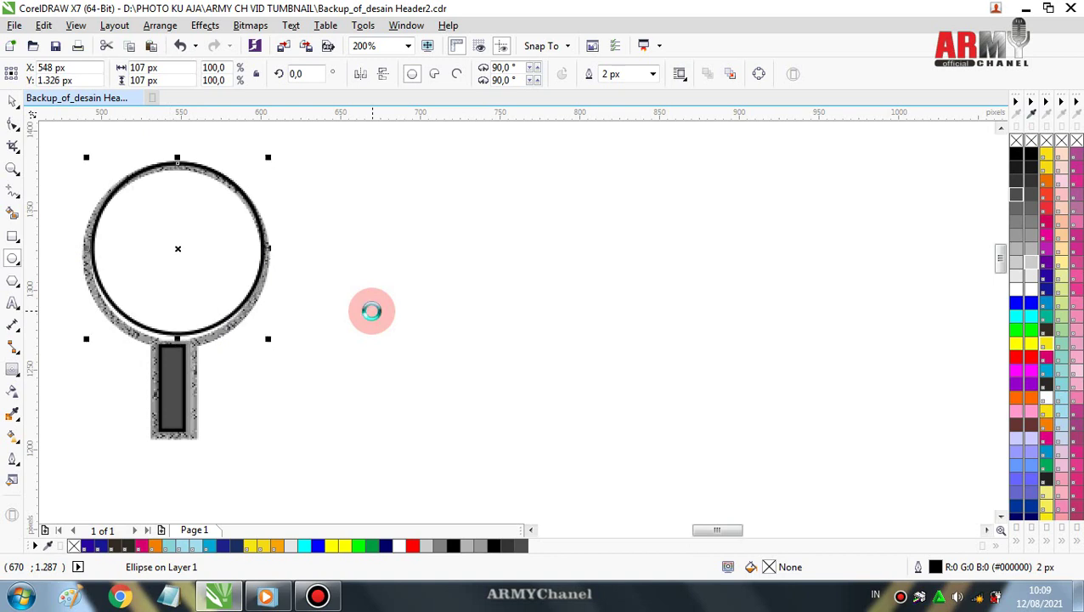
key("Down")
key("Left")
key("Right")
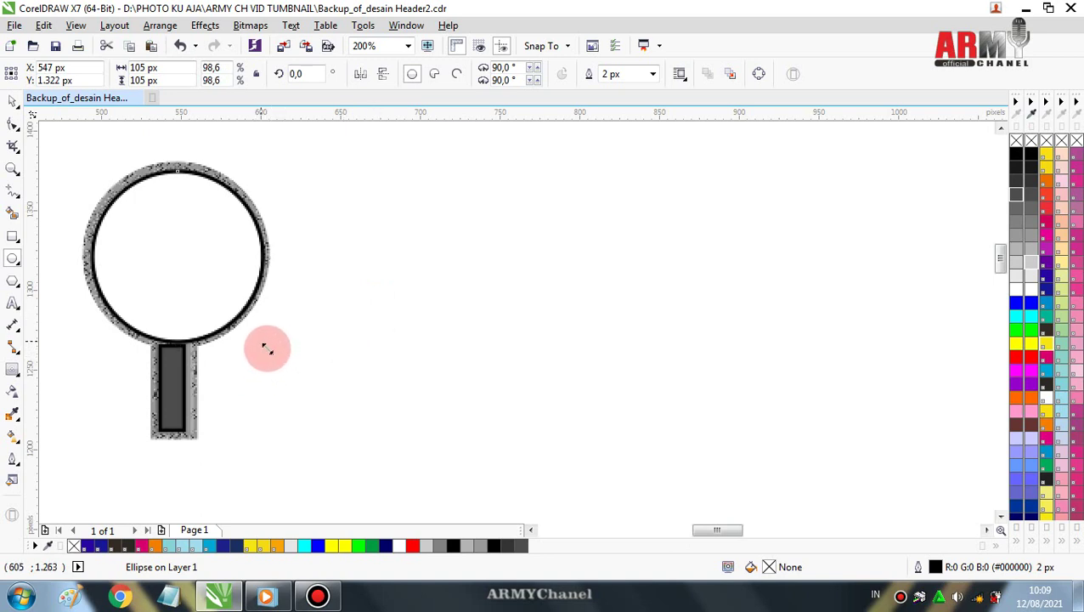
left_click_drag(268, 348, 263, 345)
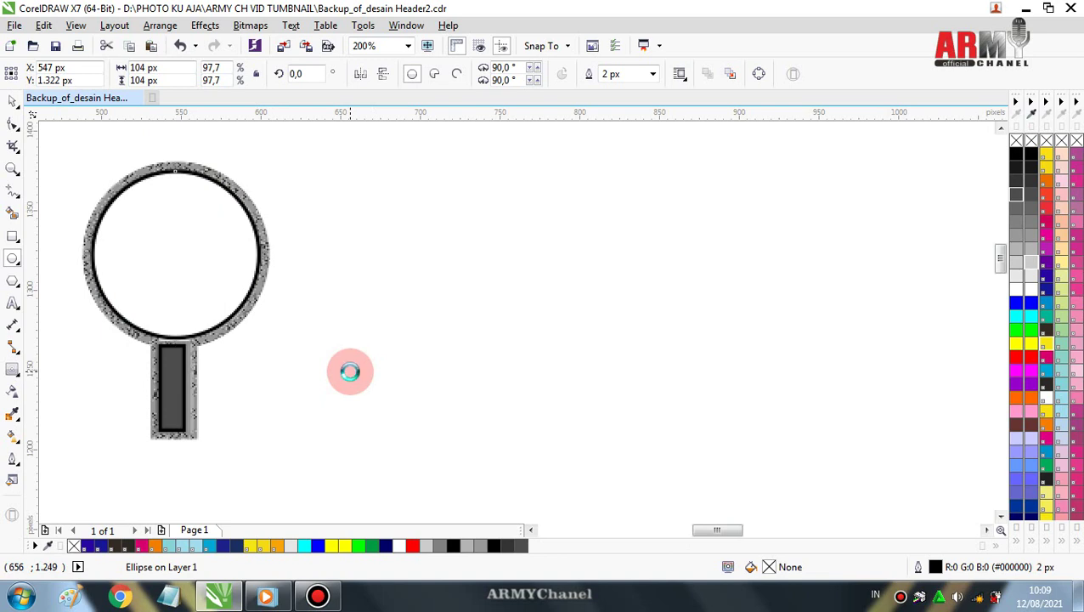
key("Down")
key("Up")
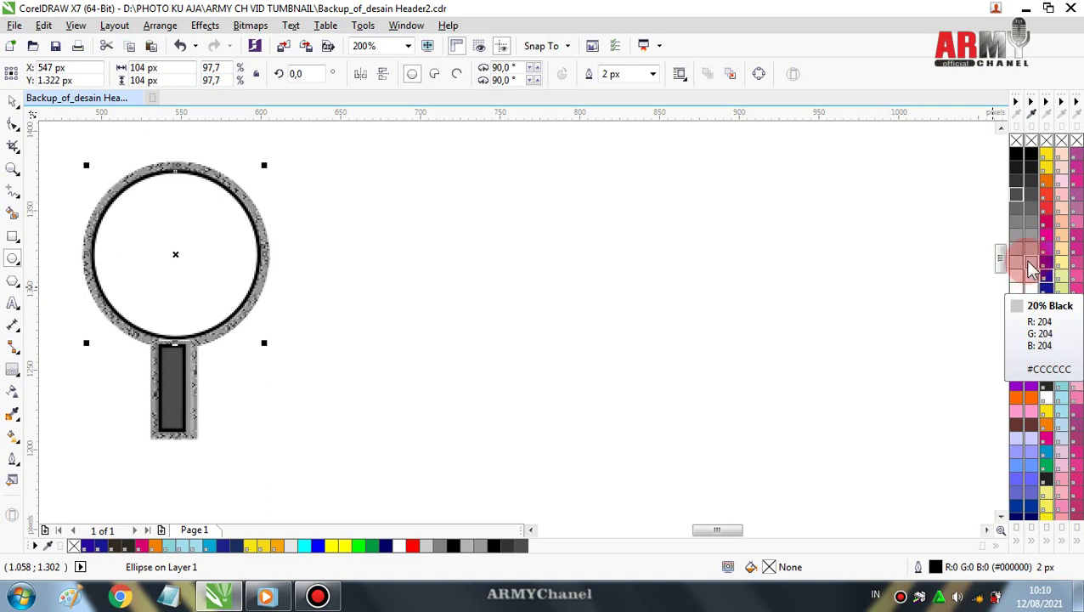
Give the lens circle a pale grey fill and a PANTONE Trans. White outline
left_click(1031, 268)
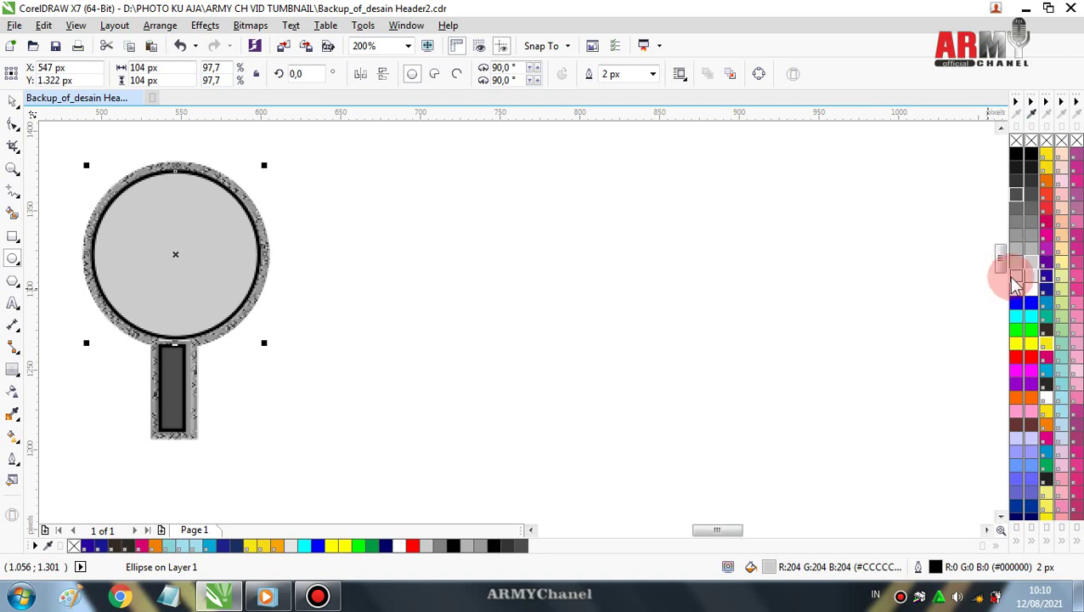
left_click(707, 330)
key("ctrl+z")
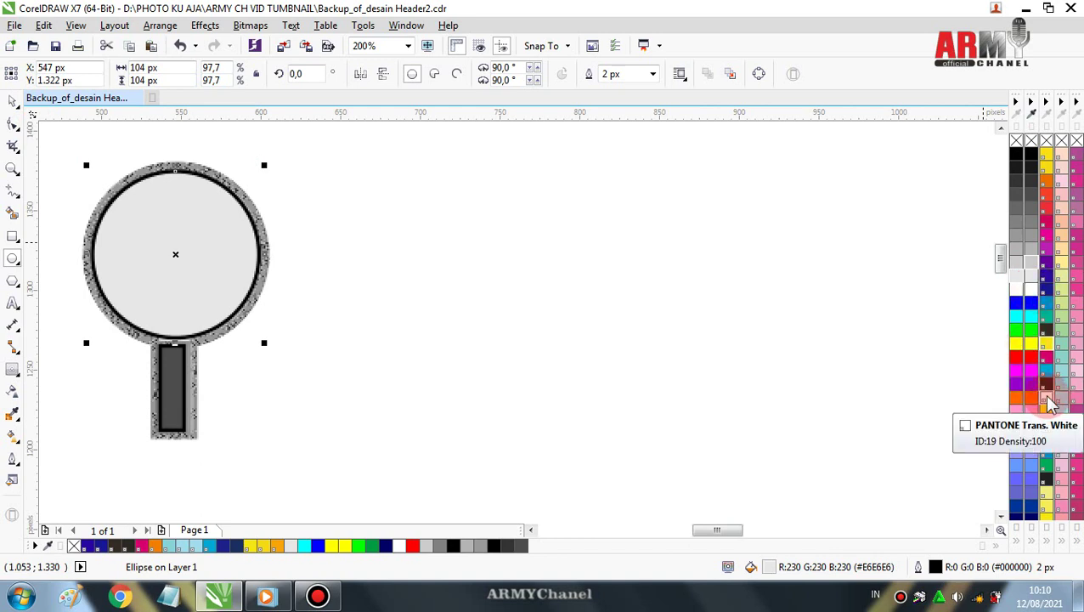
right_click(1051, 402)
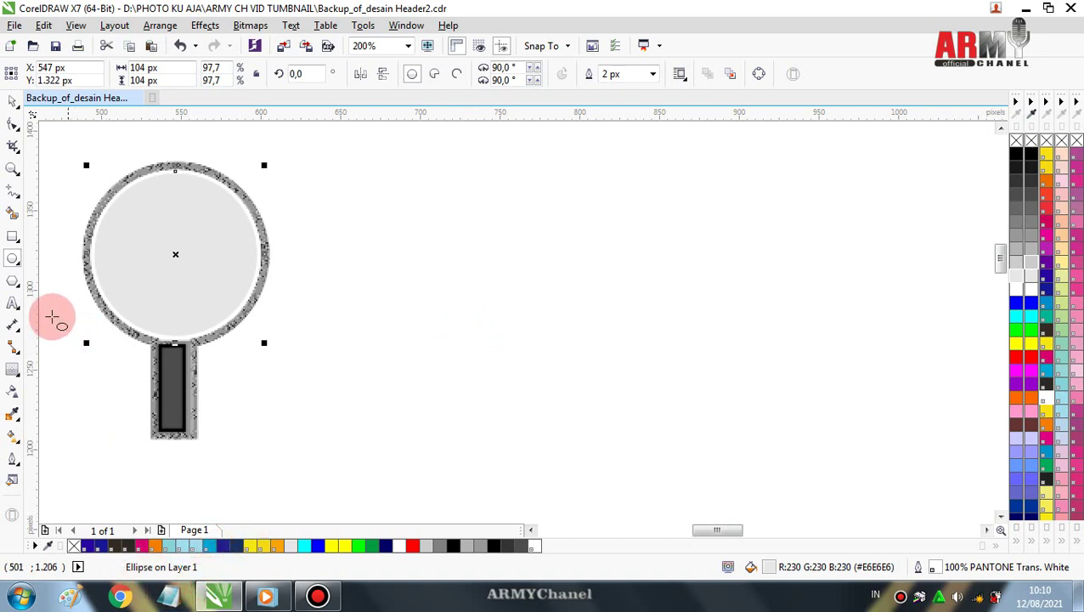
Confirm 6 pt as the default Artistic Text size and start new text beside the magnifier
left_click(13, 303)
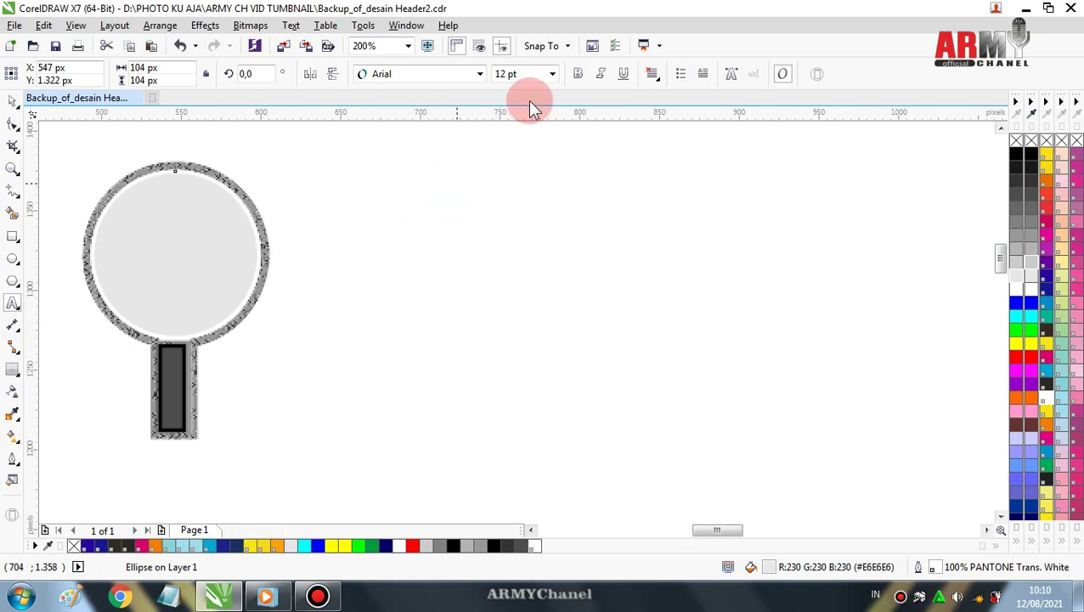
left_click(553, 77)
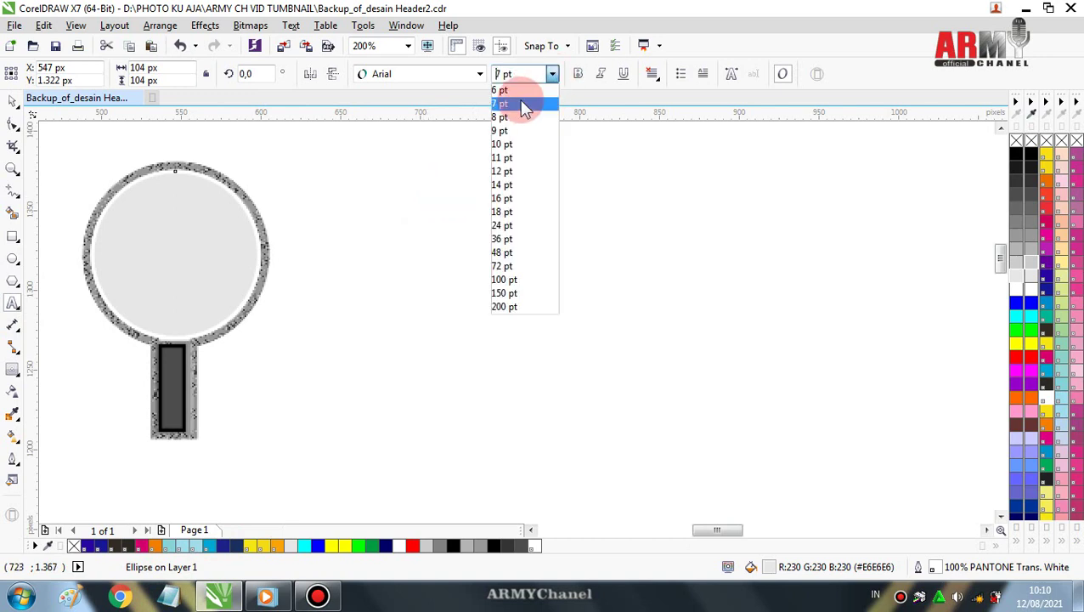
left_click(514, 91)
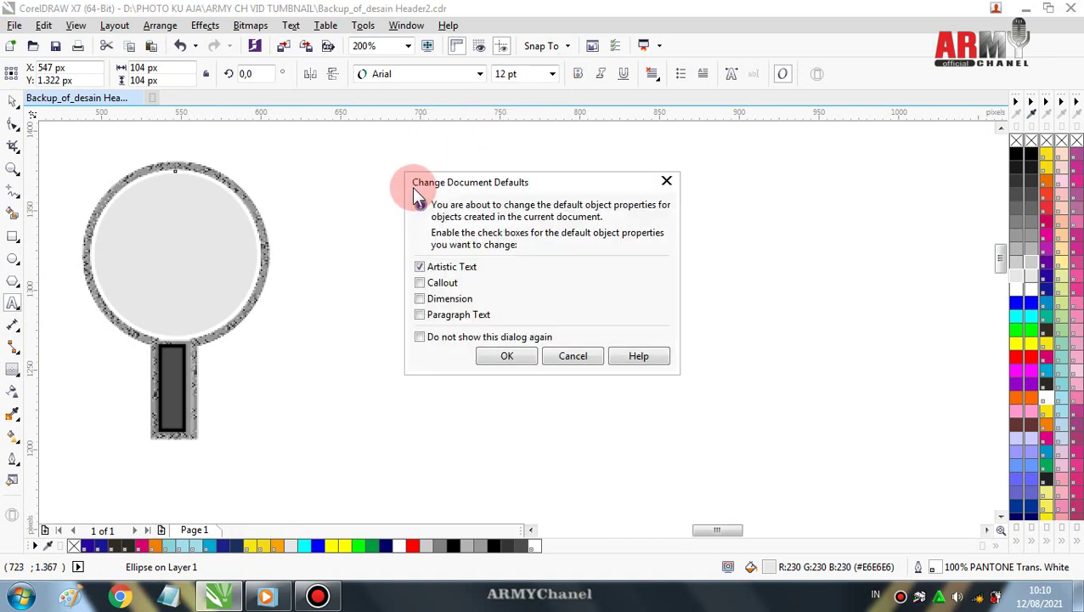
left_click(564, 356)
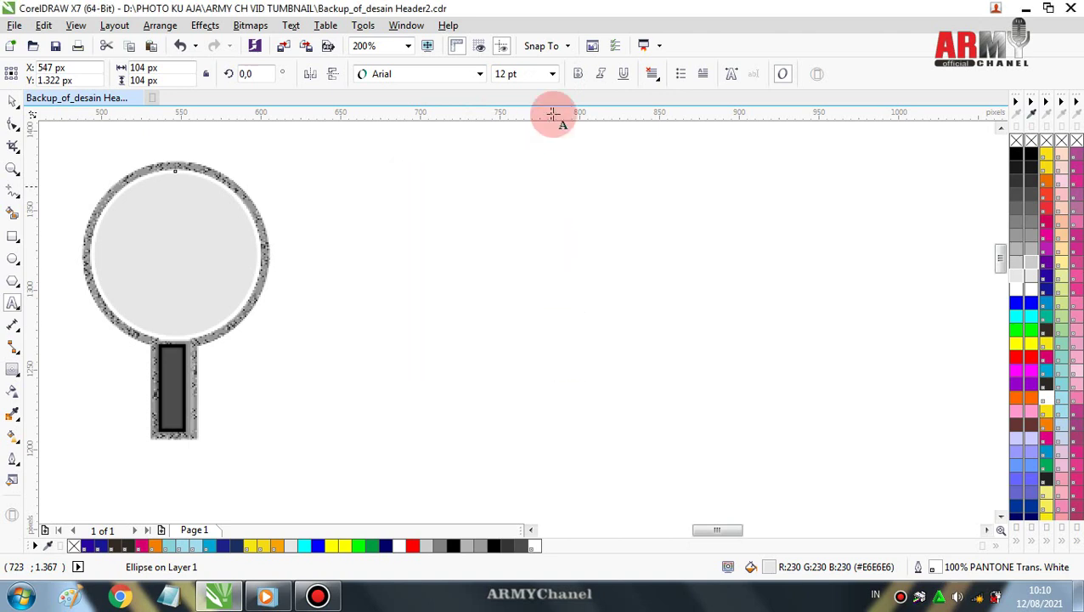
left_click(553, 76)
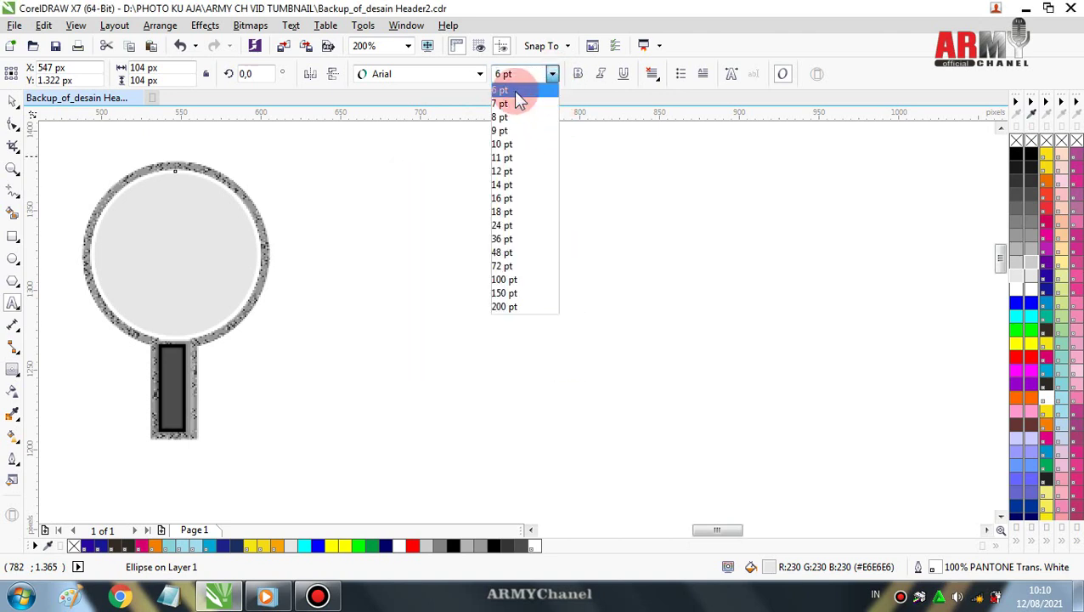
left_click(513, 91)
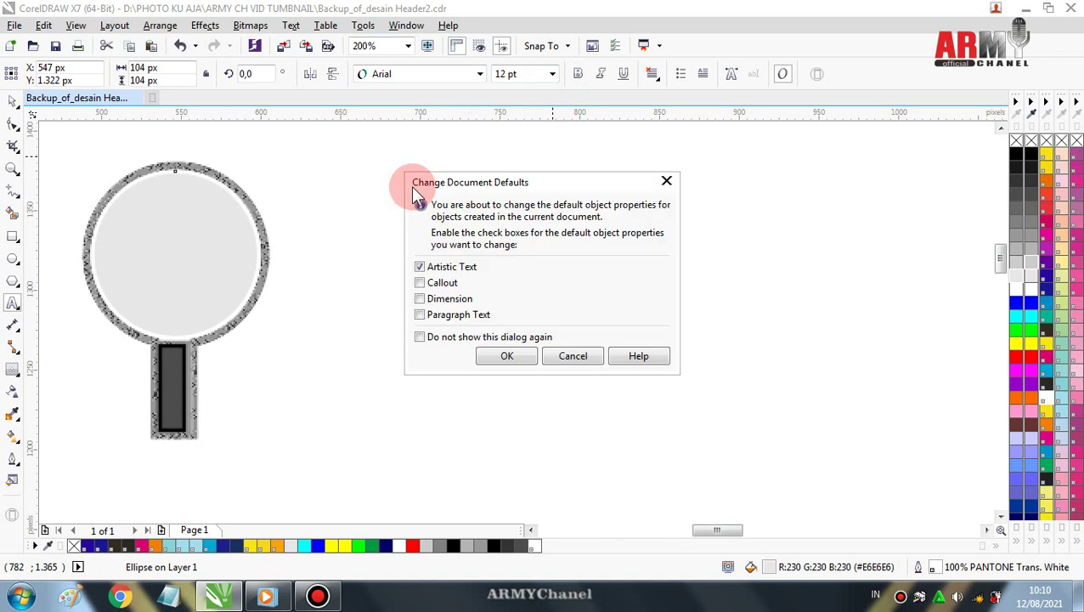
left_click(506, 356)
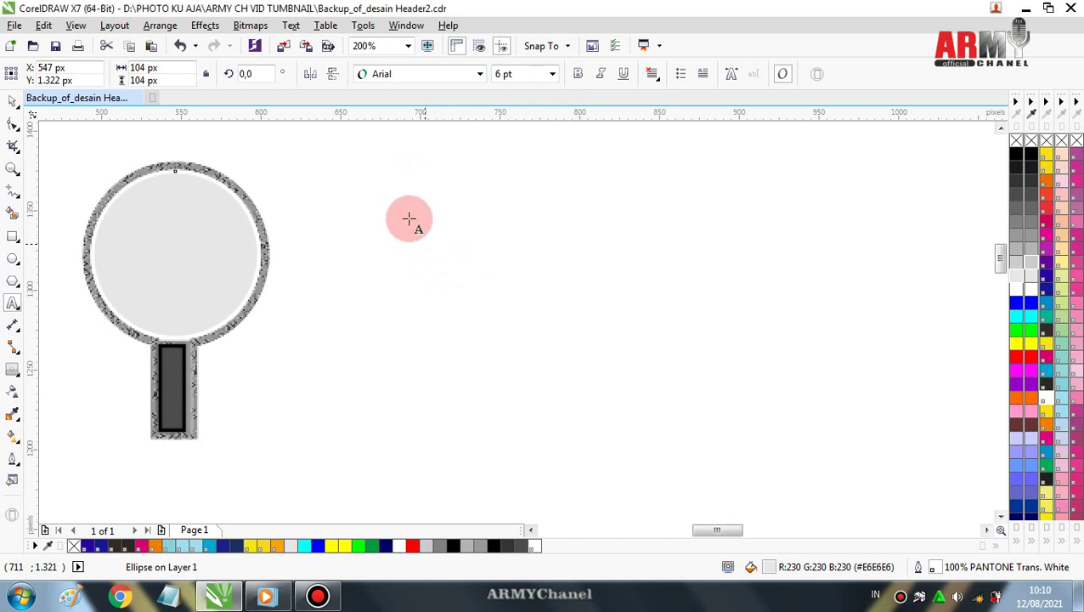
left_click(452, 189)
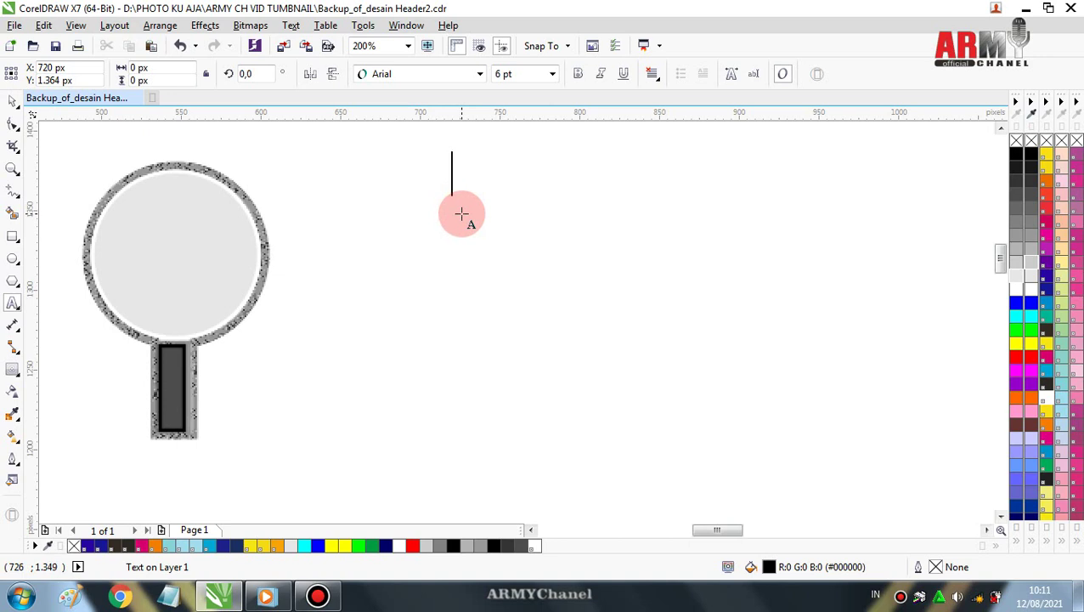
Type 'selanjutnya>>' and 'lingkaran berlapis tadi kita' as separate lines, fixing a typo
type("sela")
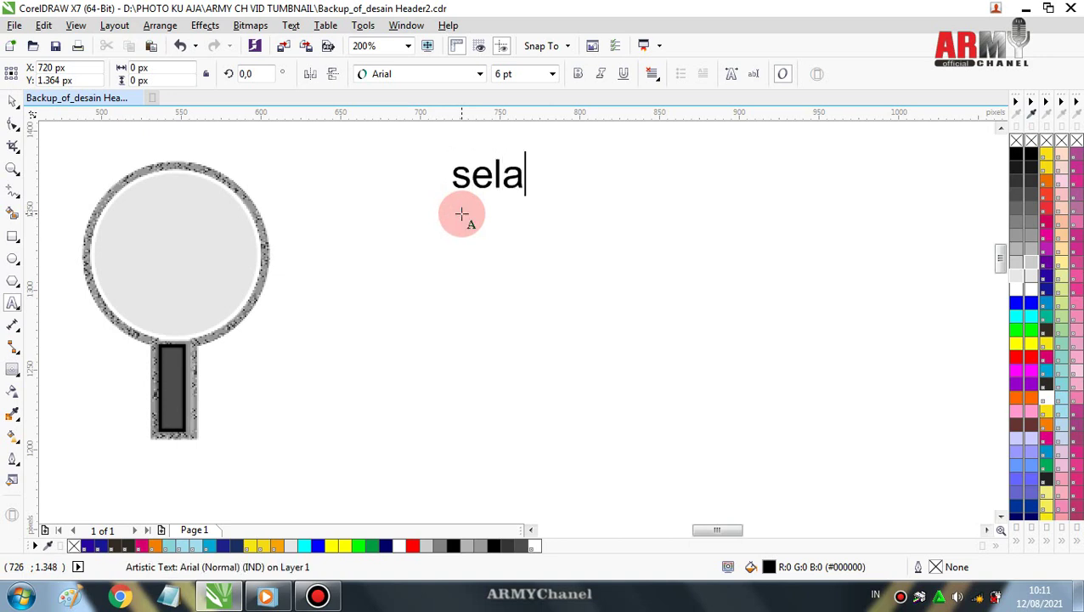
type("njutm")
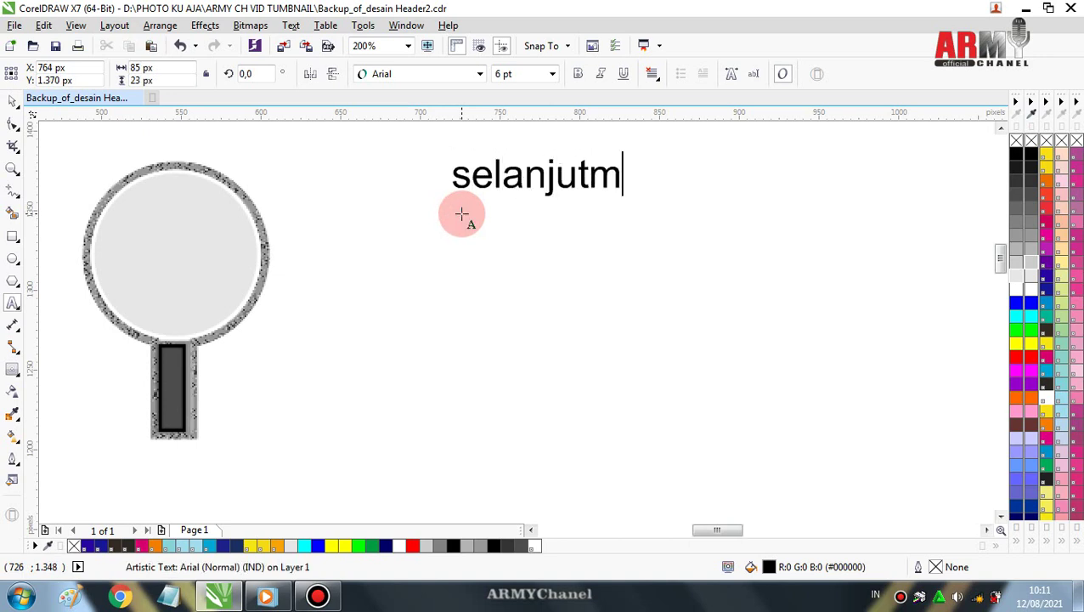
key("BackSpace")
type("nya")
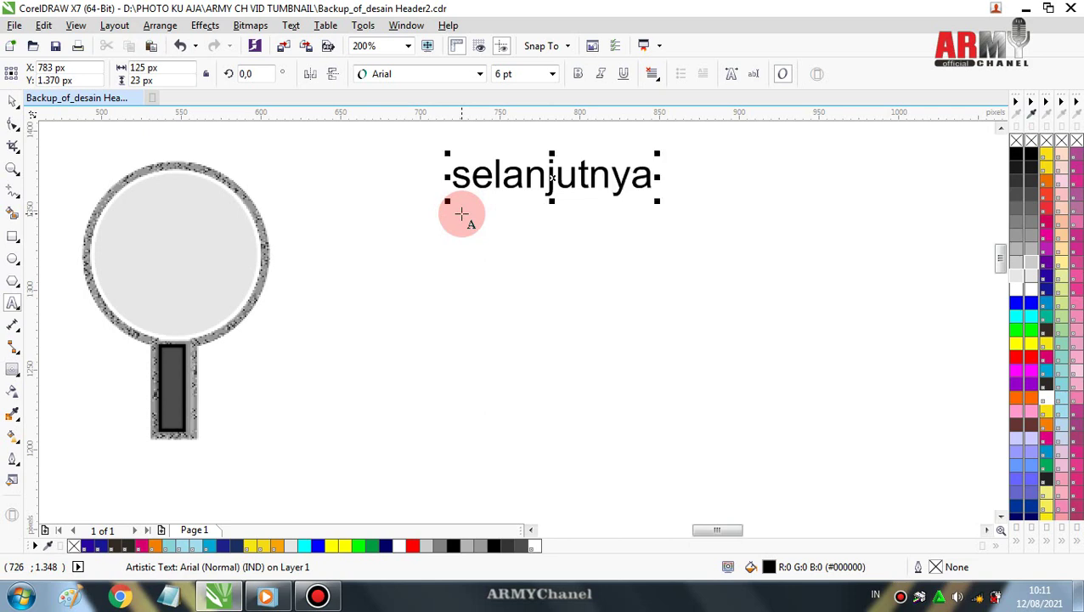
type(">>")
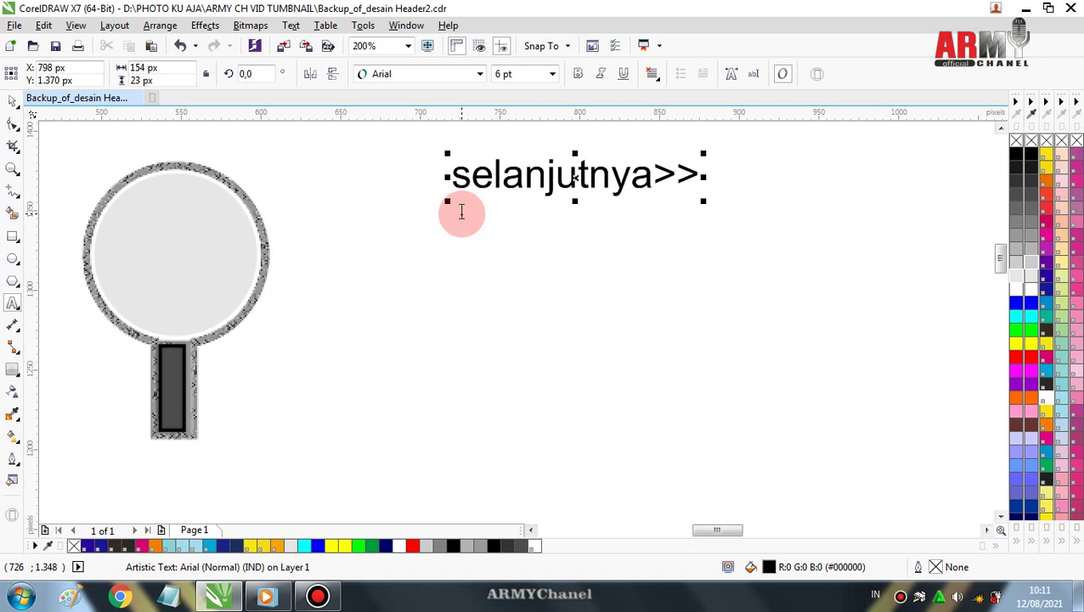
key("Return")
type("l")
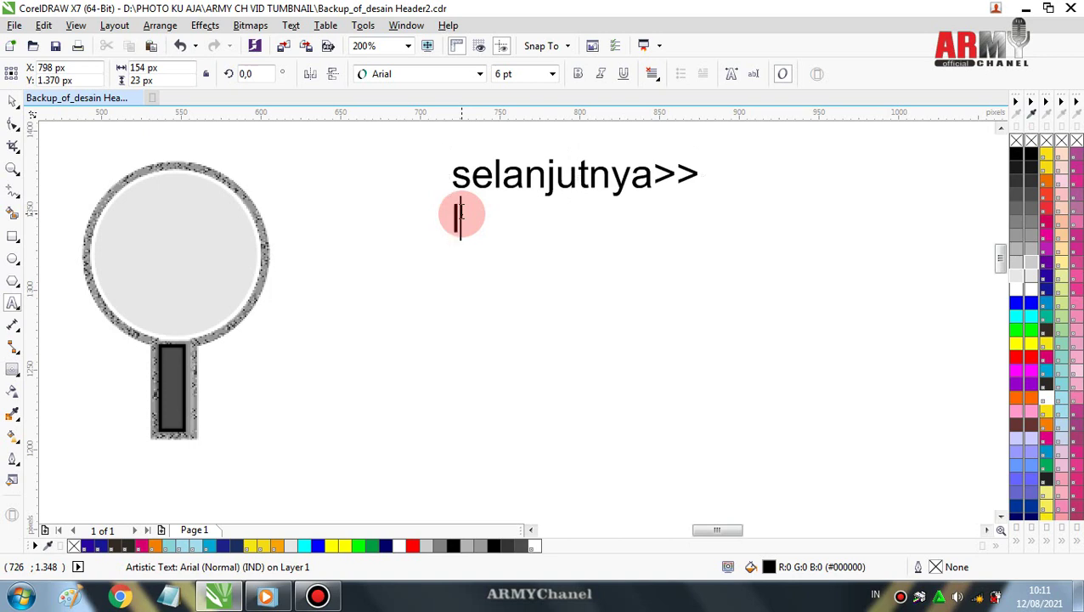
type("ingkara")
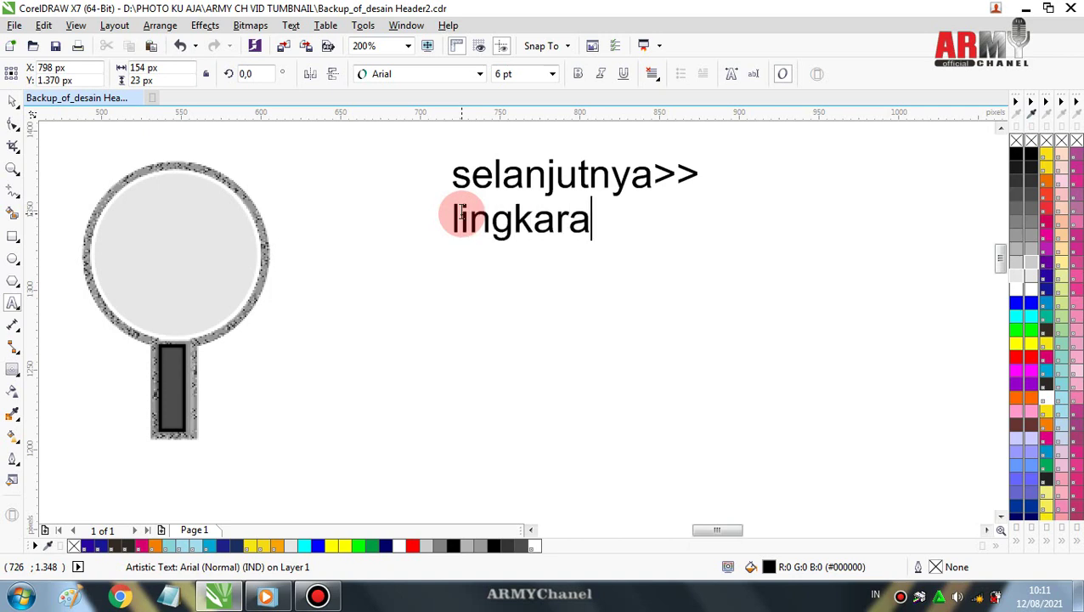
type("n ber")
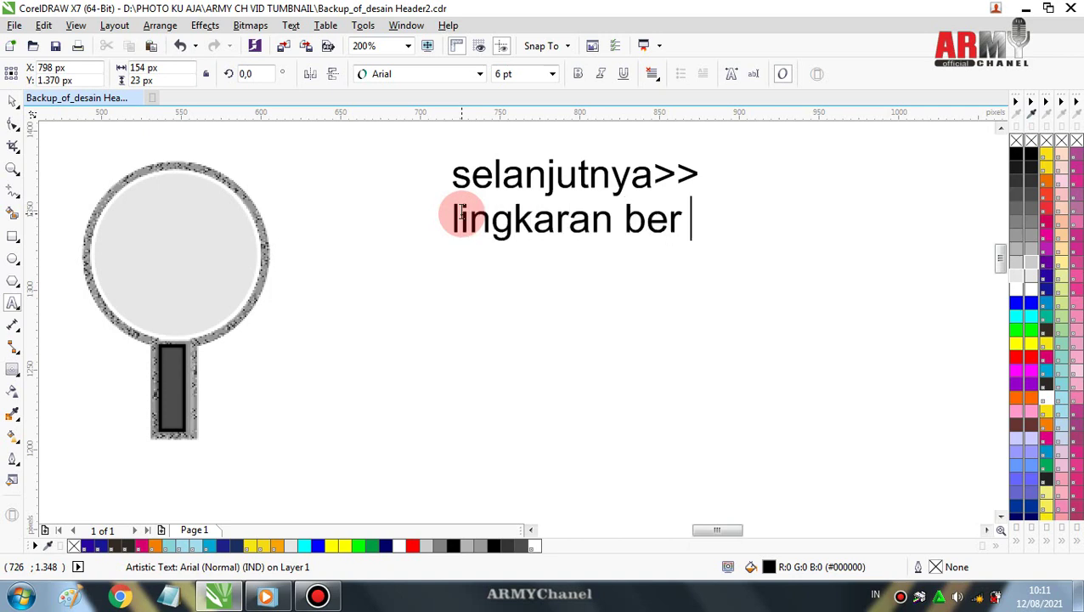
type("lapis tad")
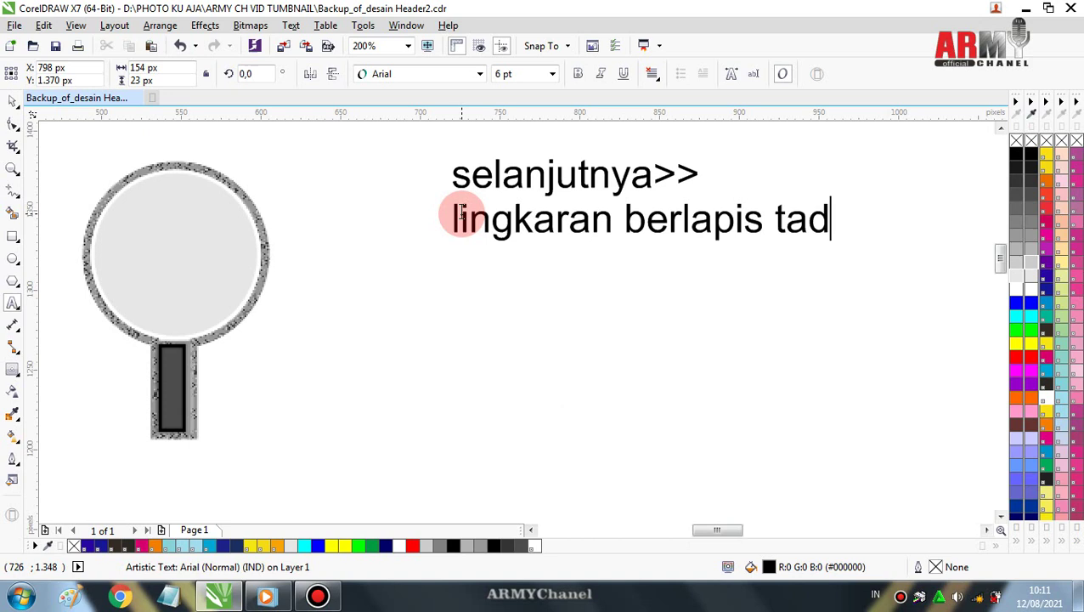
type("i")
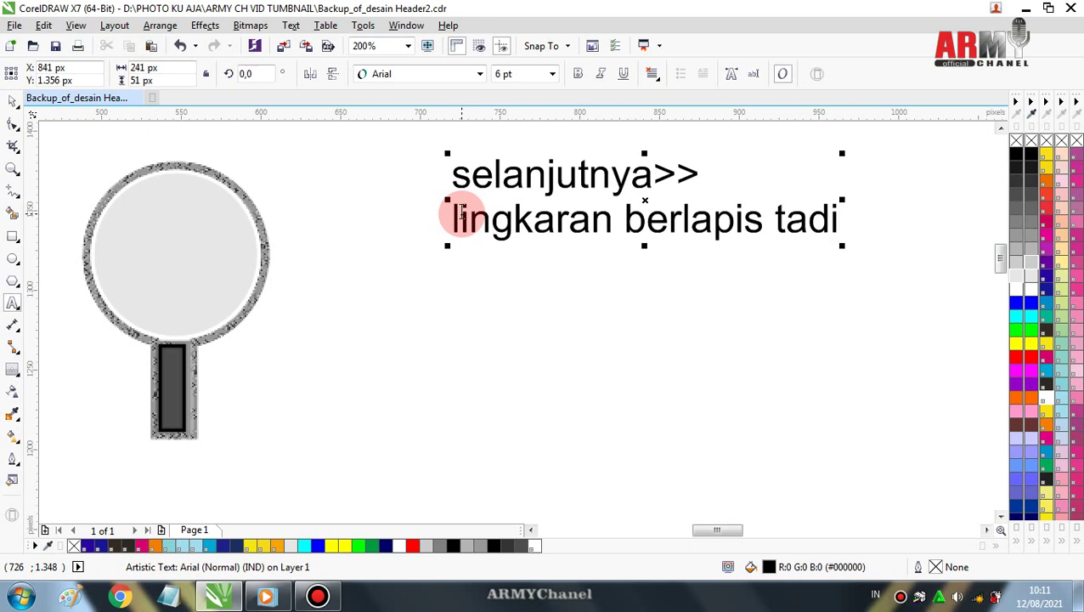
type(" kita")
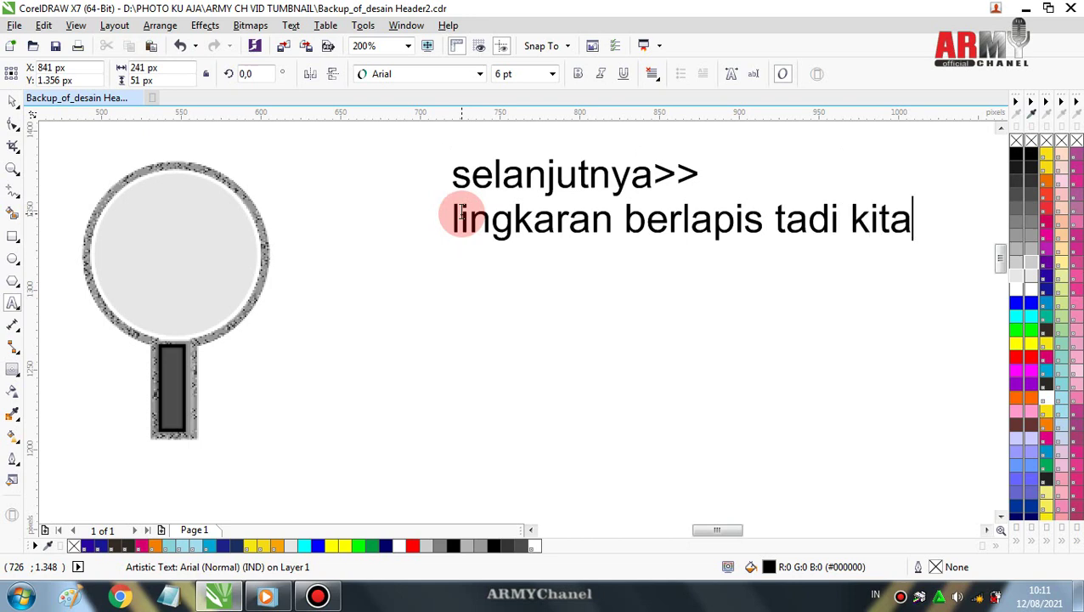
key("Return")
Add the lines 'beri effect transparant dengan' and 'point minimal 50 dan maximal 90'
type("be")
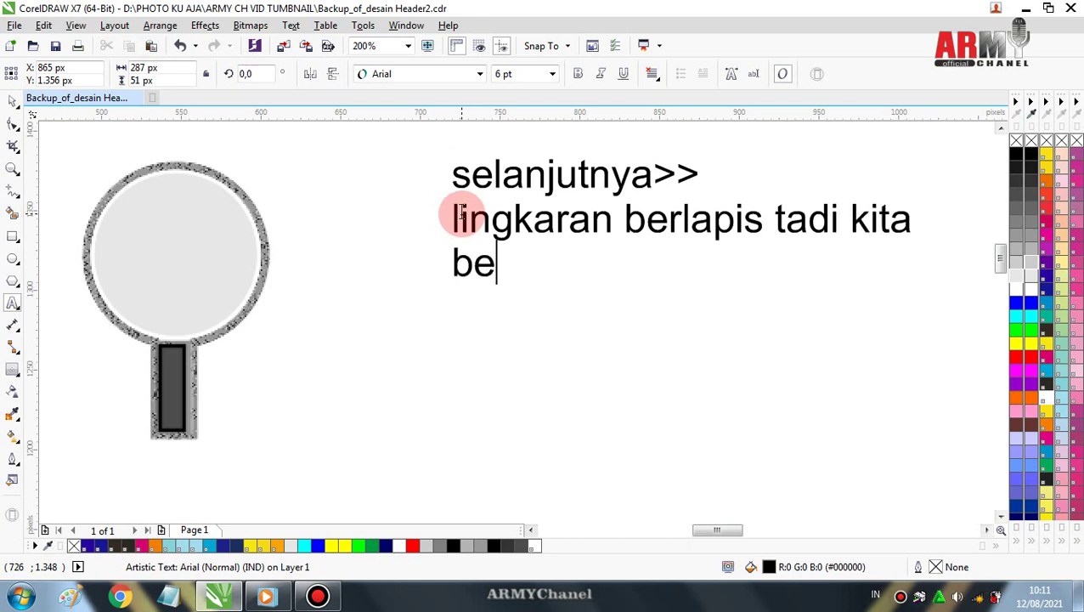
type("ri eff")
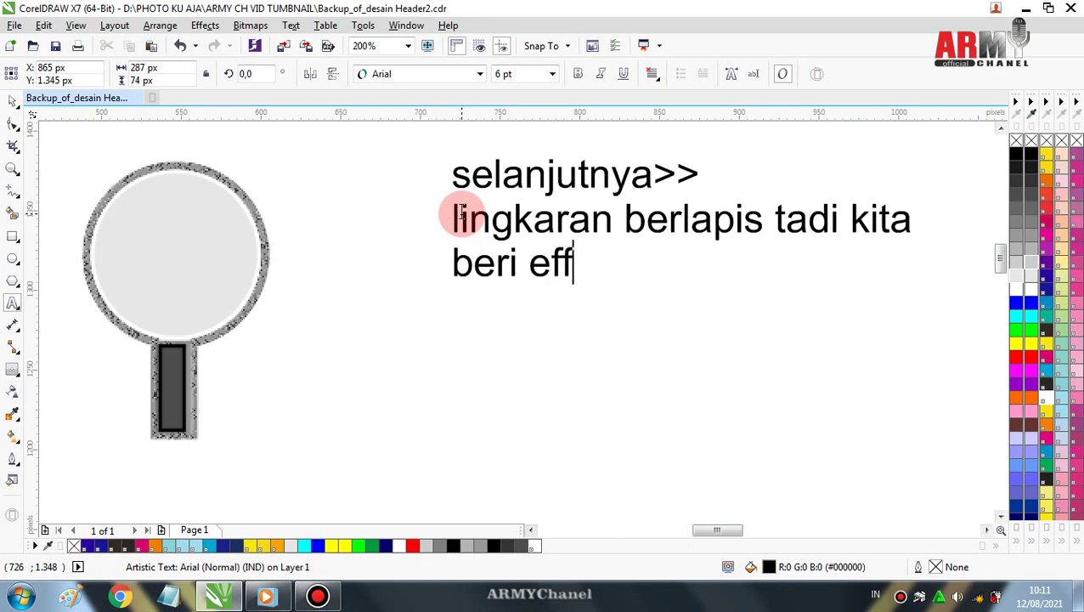
type("ect")
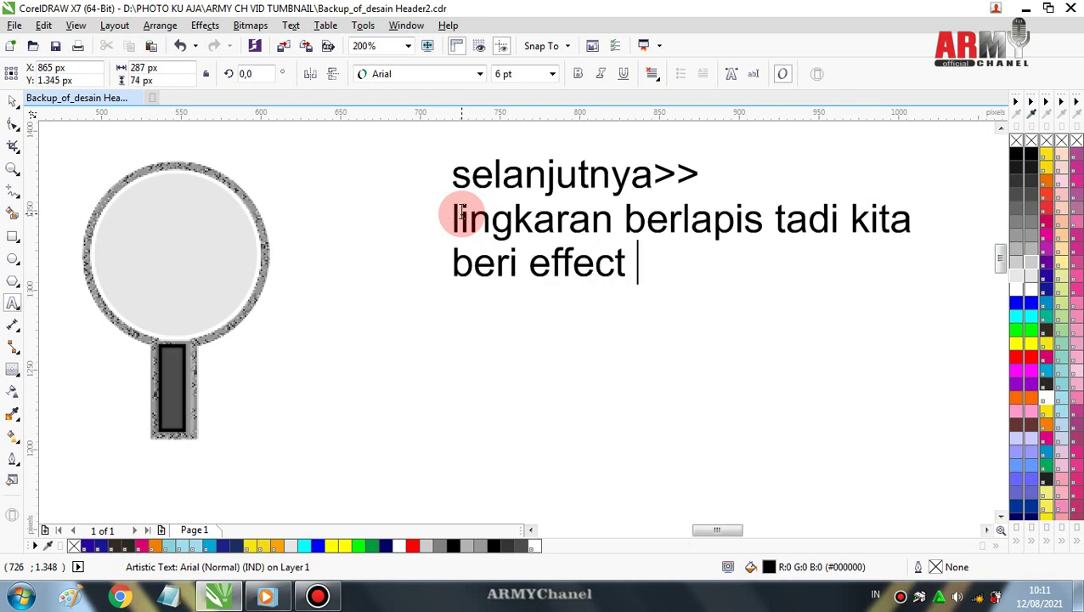
type(" trans")
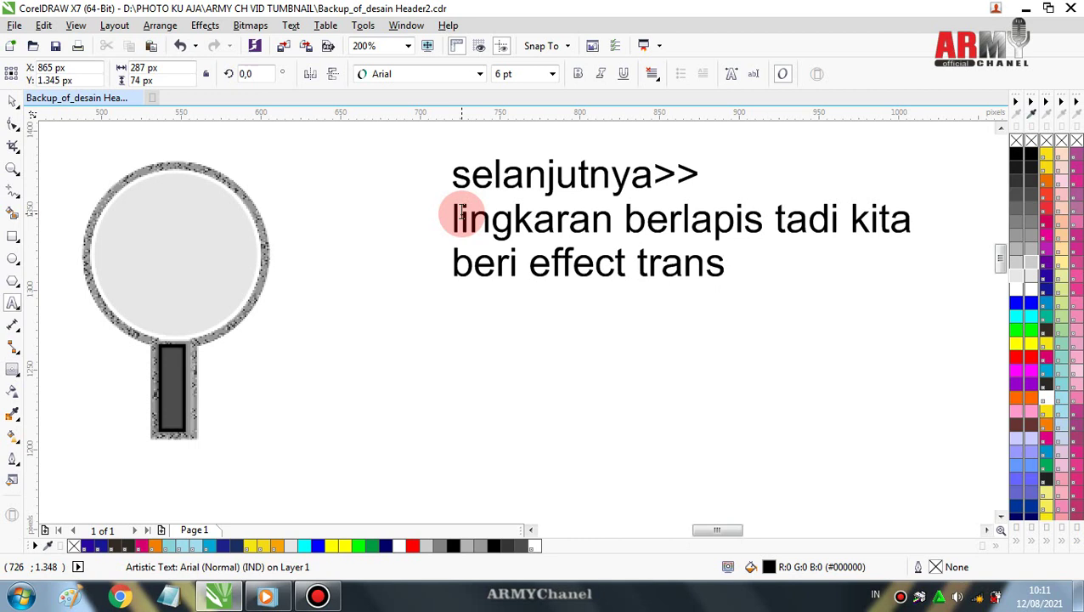
type("parant")
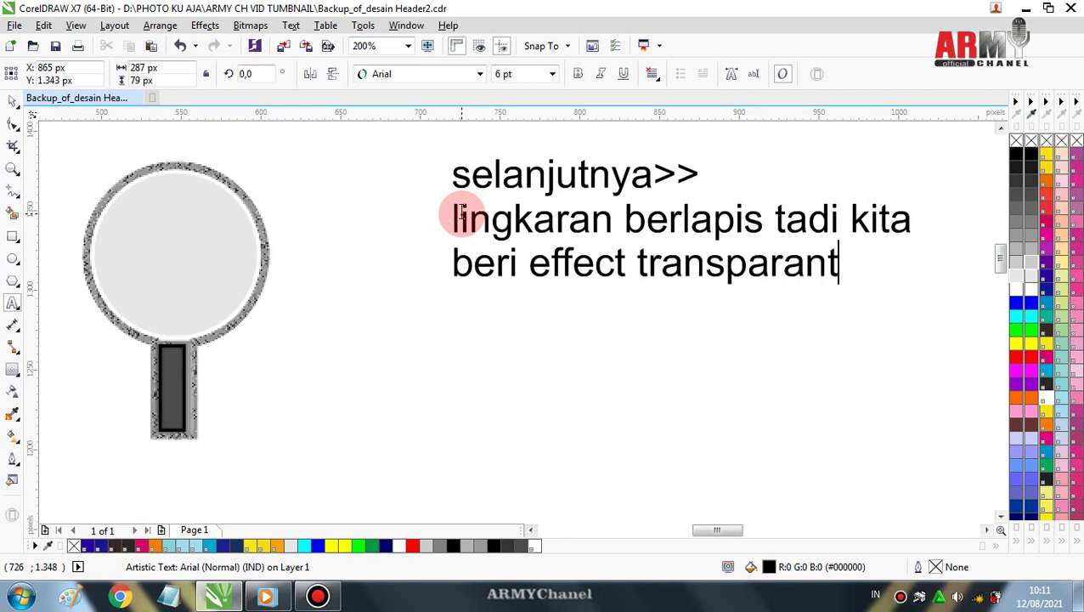
key("Escape")
type(" de")
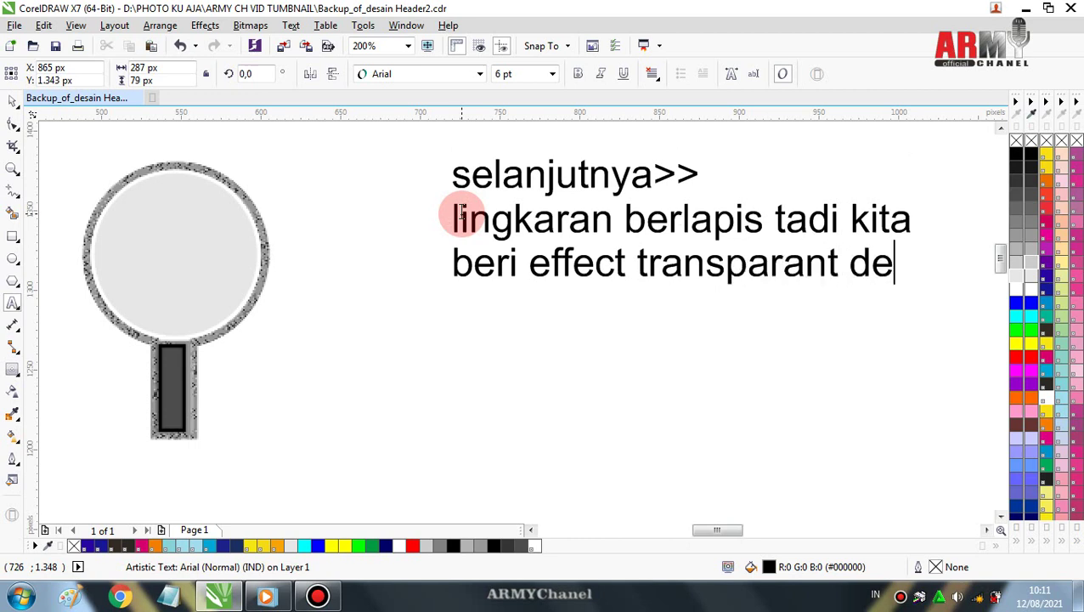
type("ngan")
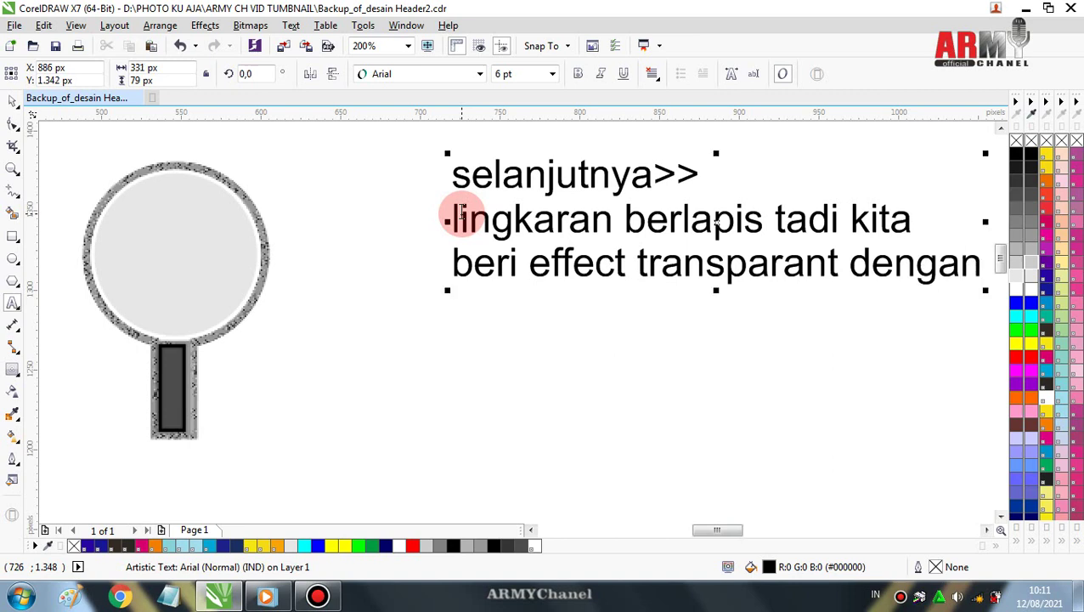
key("Return")
type("poin")
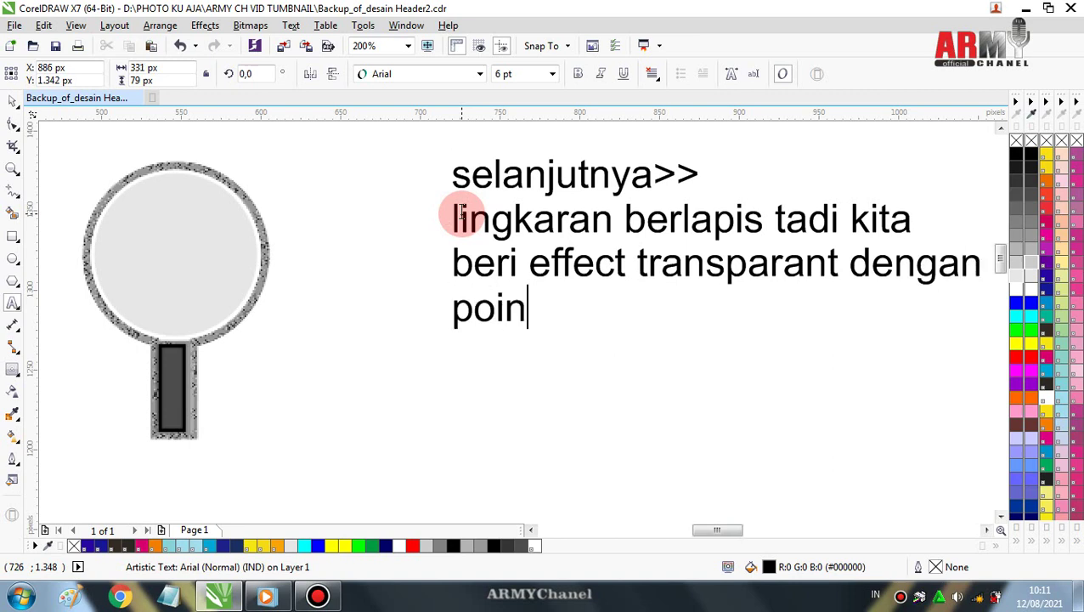
type("t")
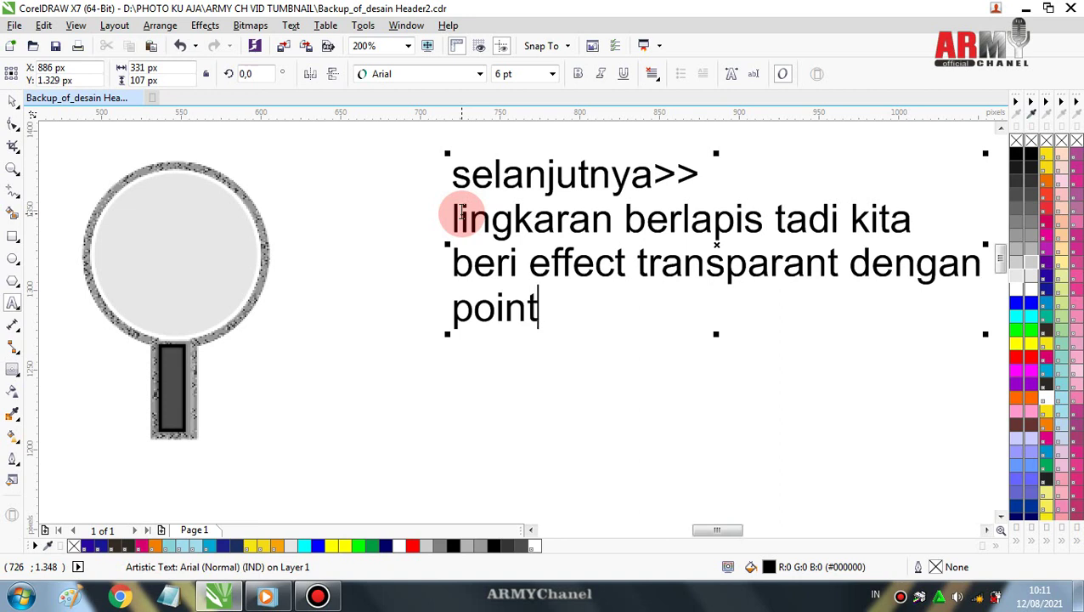
key("Escape")
type(" mini")
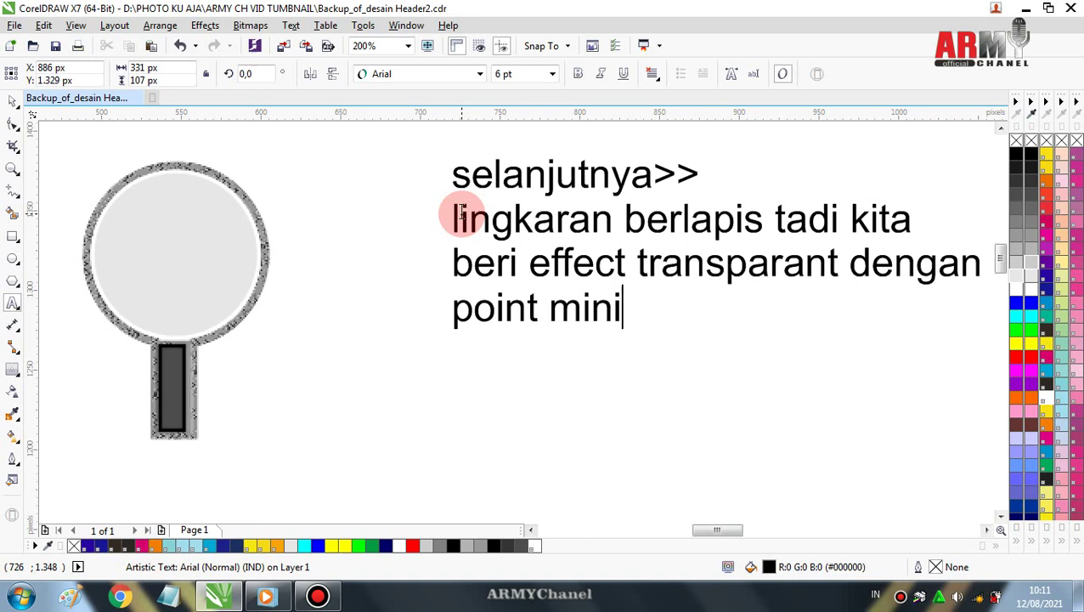
type("mal")
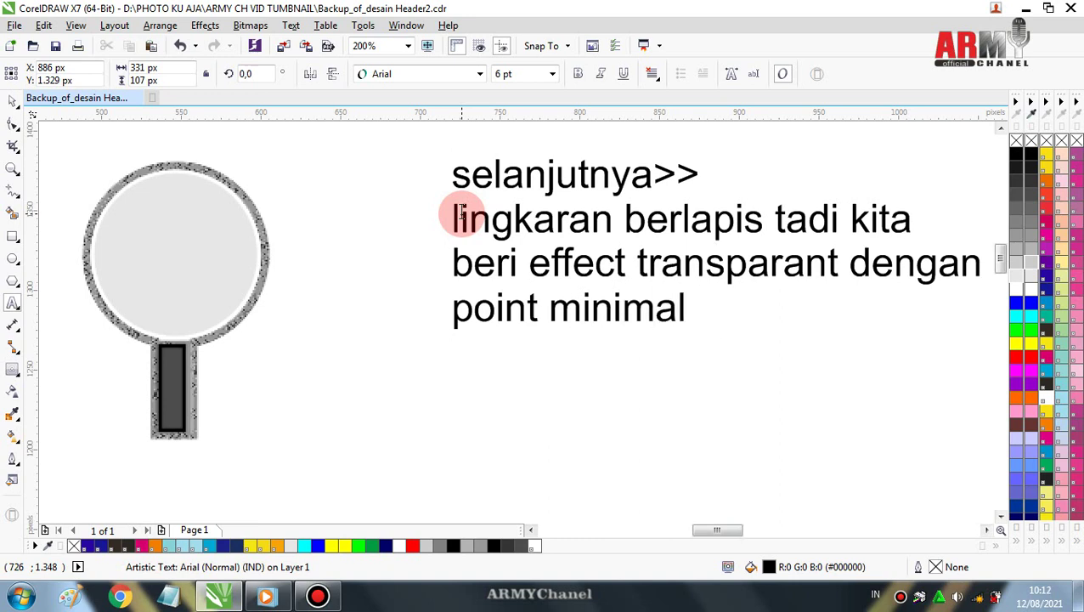
type(" 50")
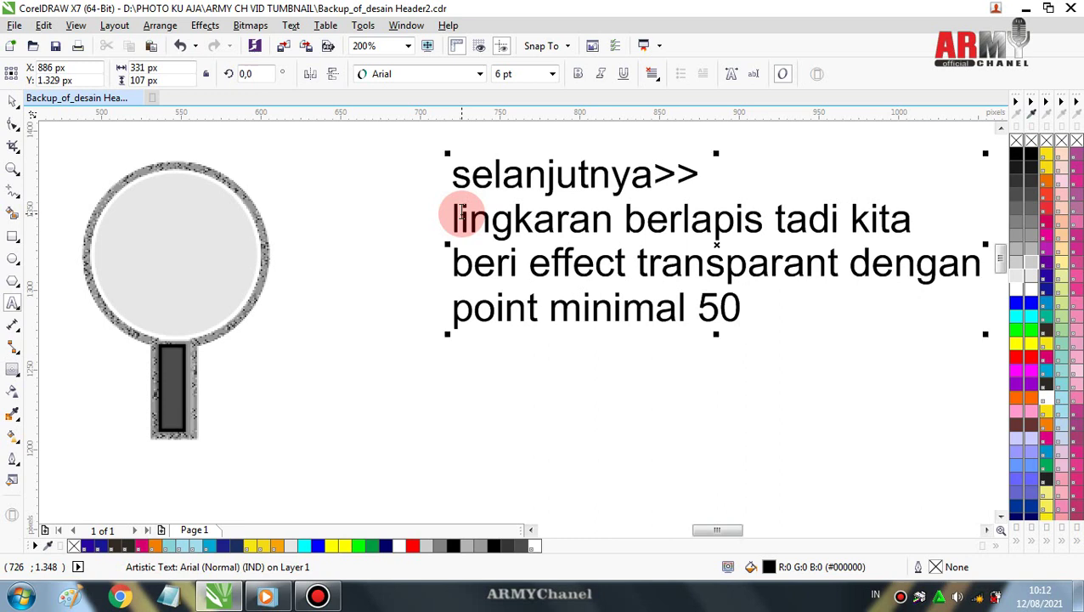
type(" dan")
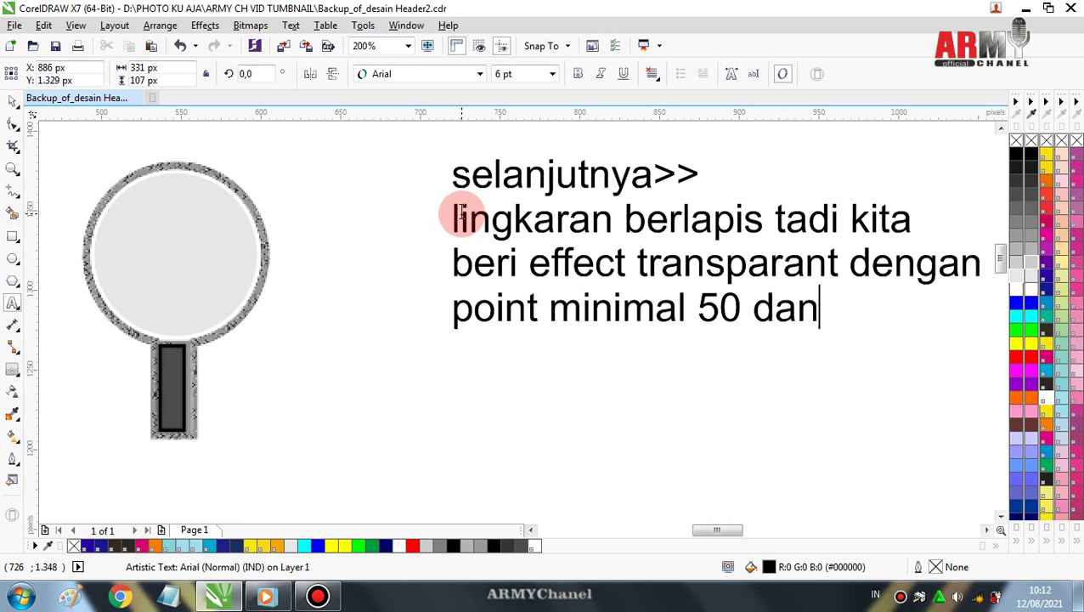
type(" max")
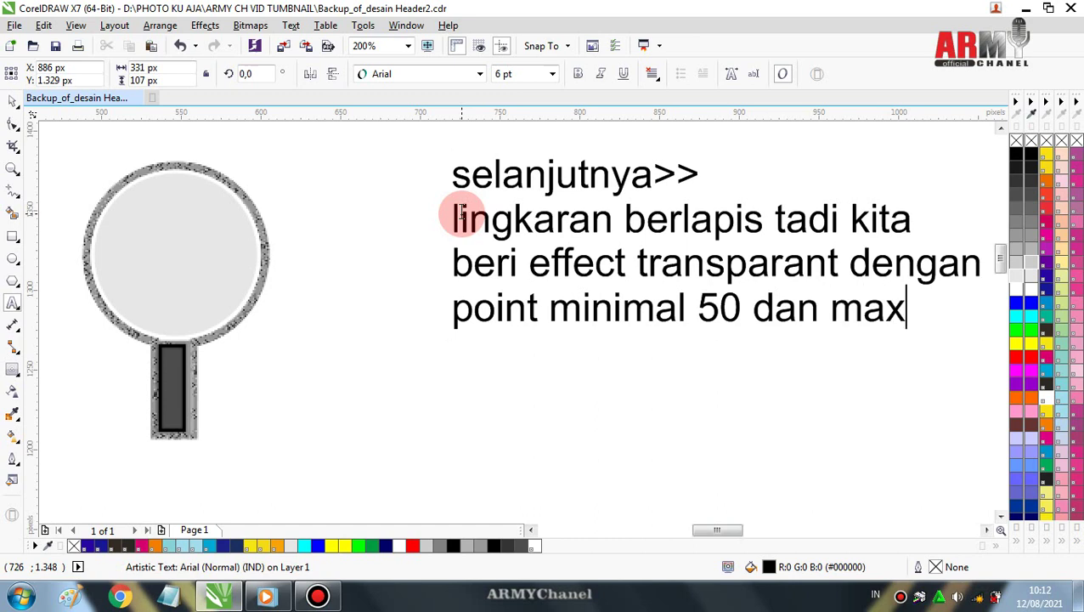
type("imal")
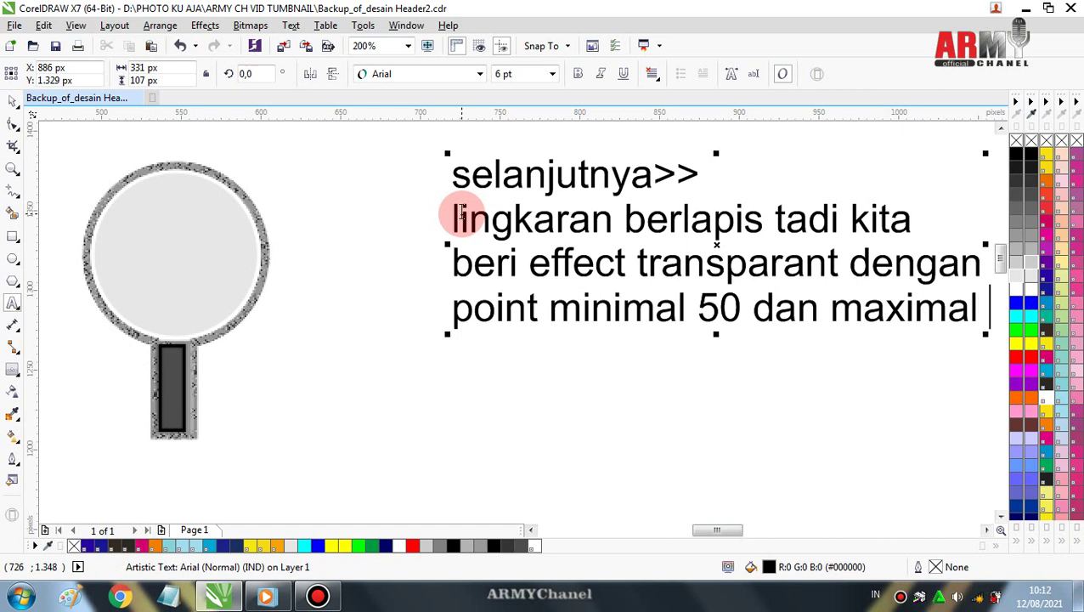
type("90")
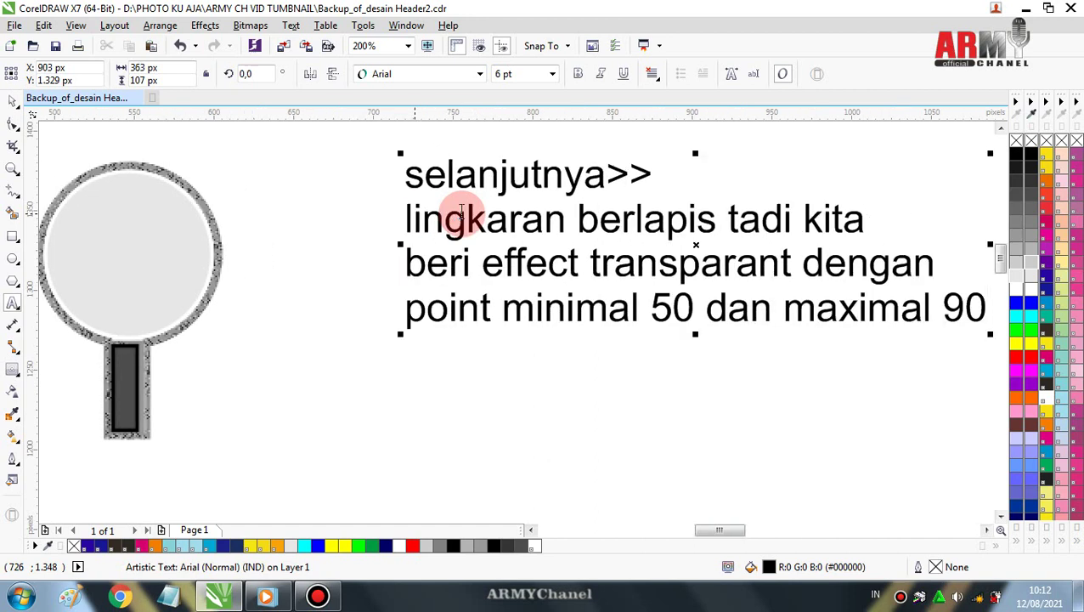
Select the magnifier's lens circle and give it a transparency of about 73
left_click(14, 108)
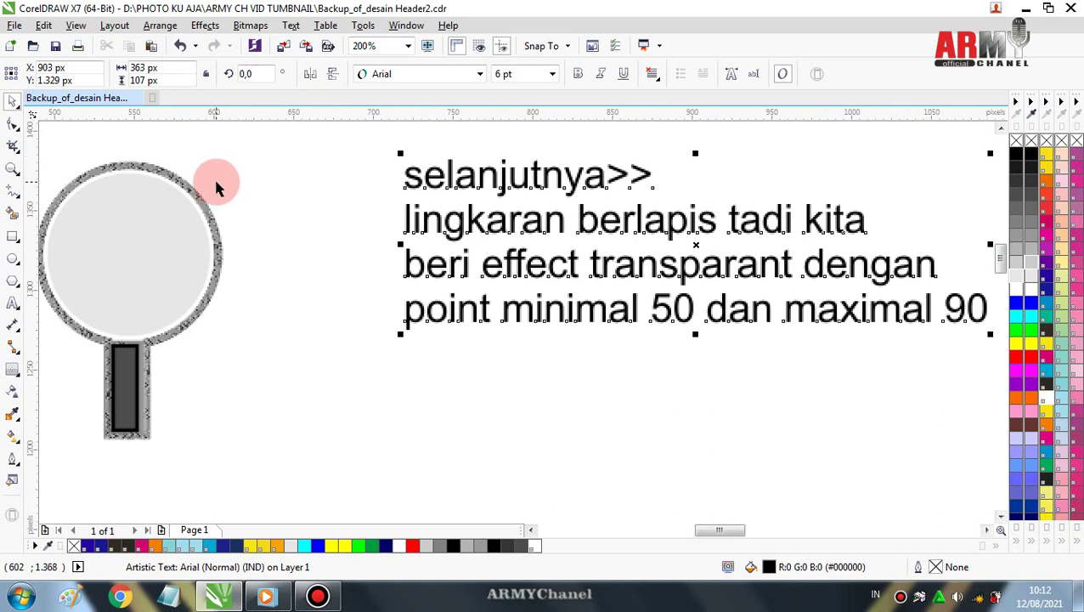
left_click(141, 243)
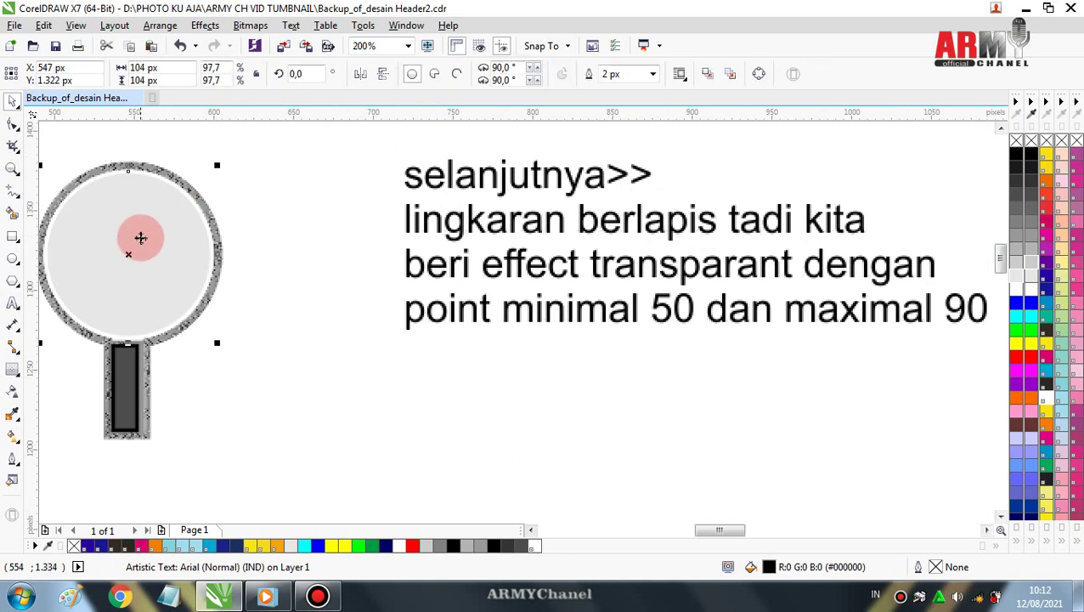
left_click(14, 391)
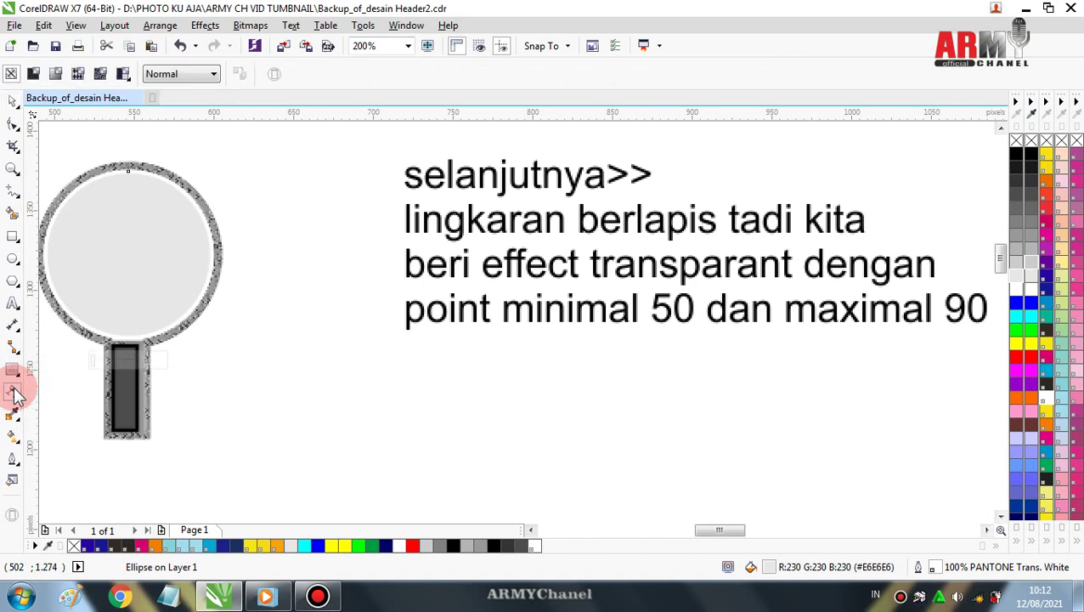
left_click(131, 372)
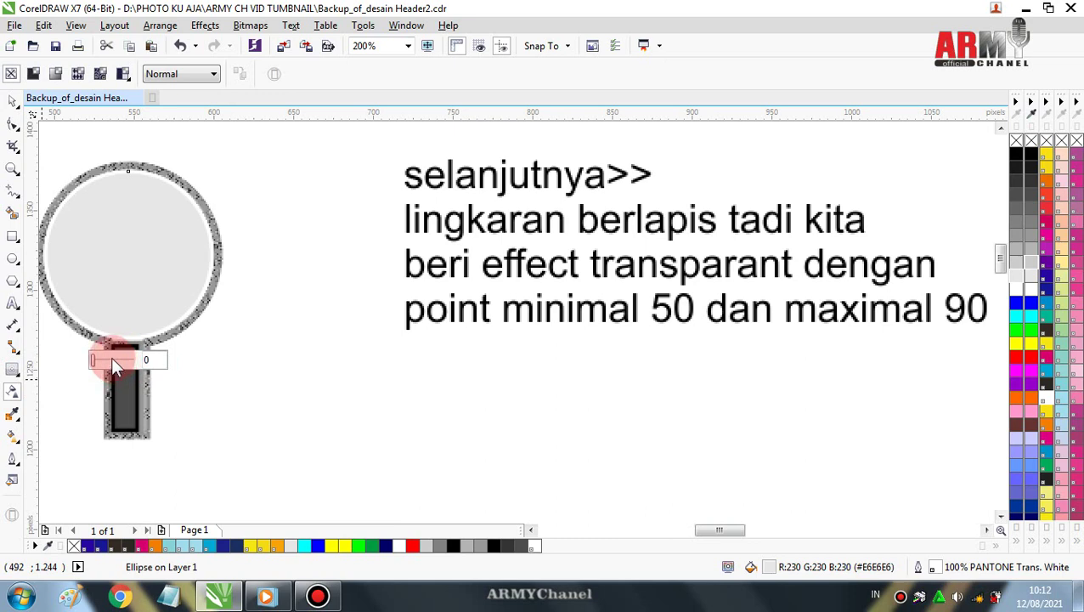
left_click(112, 360)
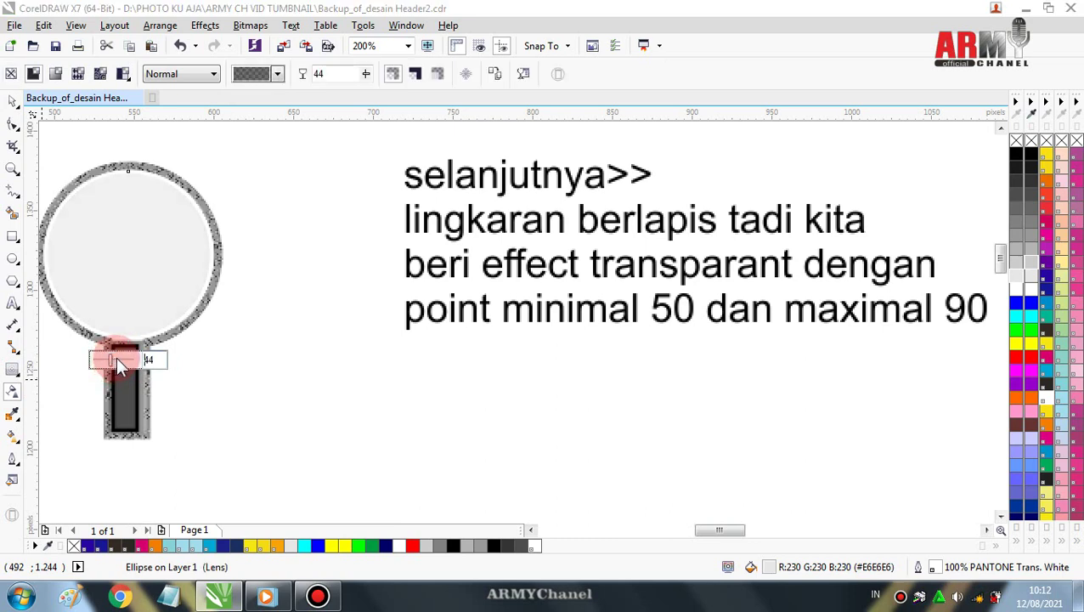
left_click(117, 359)
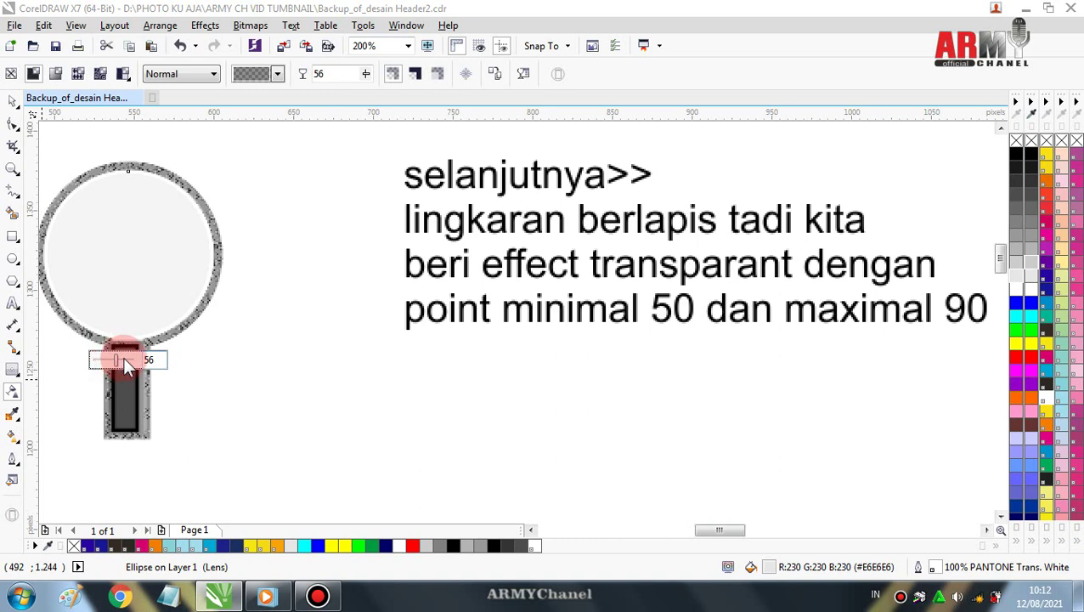
left_click_drag(116, 360, 125, 361)
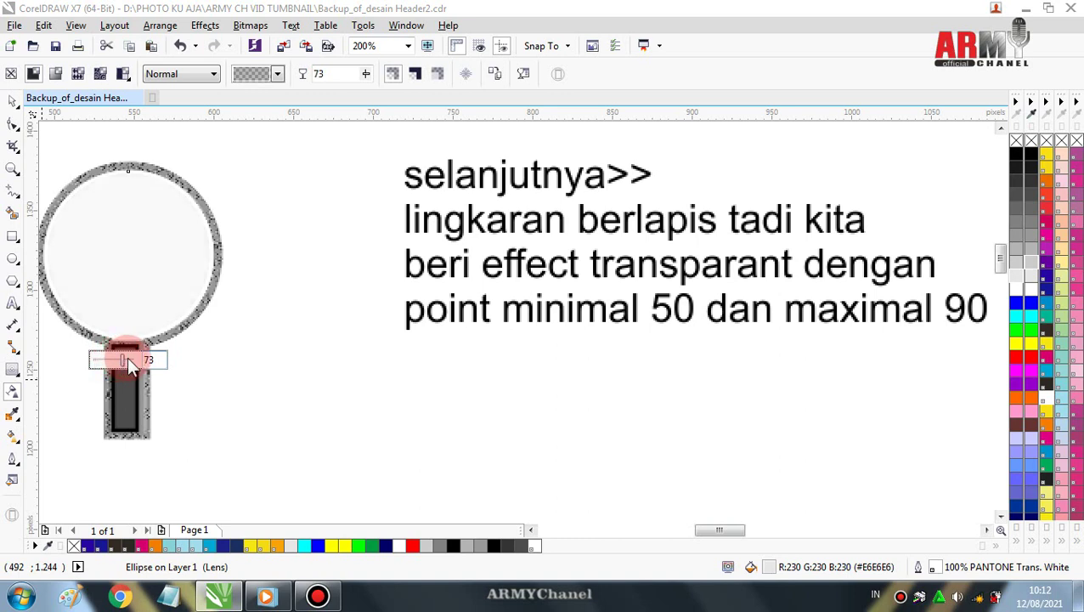
left_click(129, 358)
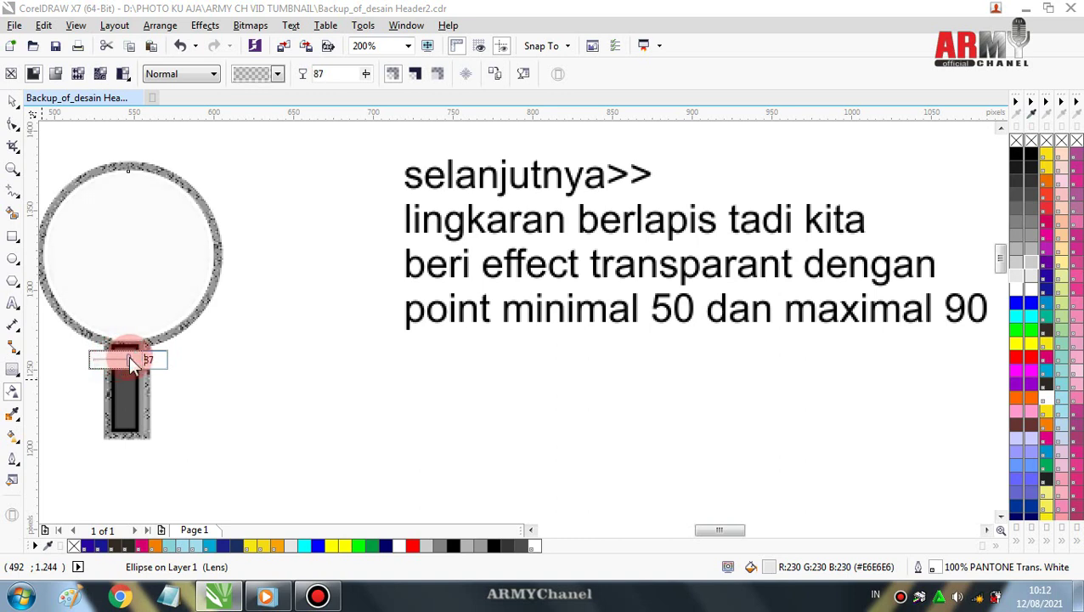
left_click_drag(125, 360, 118, 361)
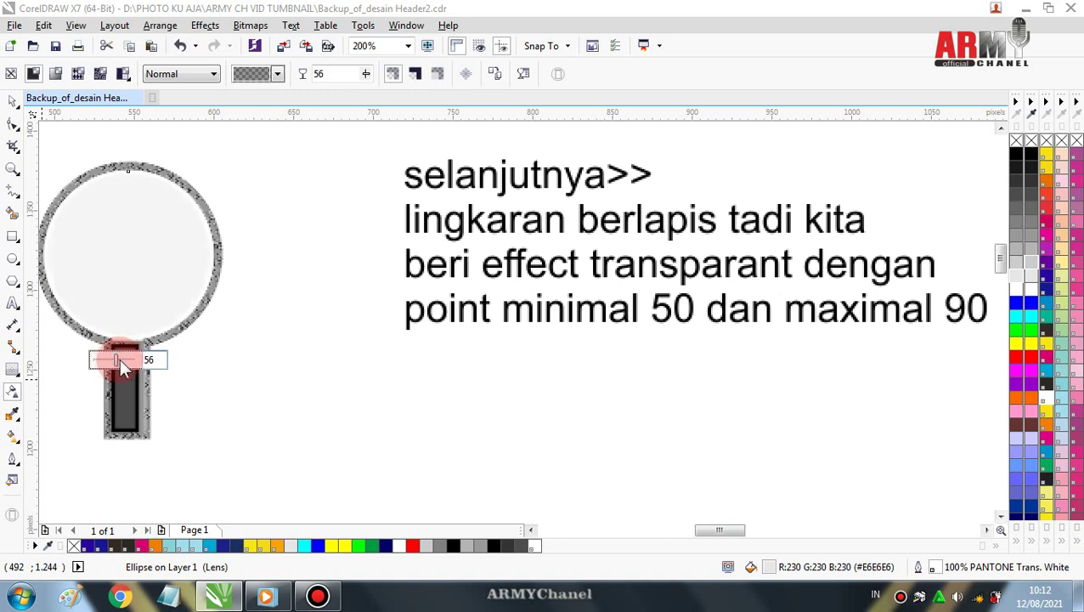
left_click_drag(120, 359, 124, 359)
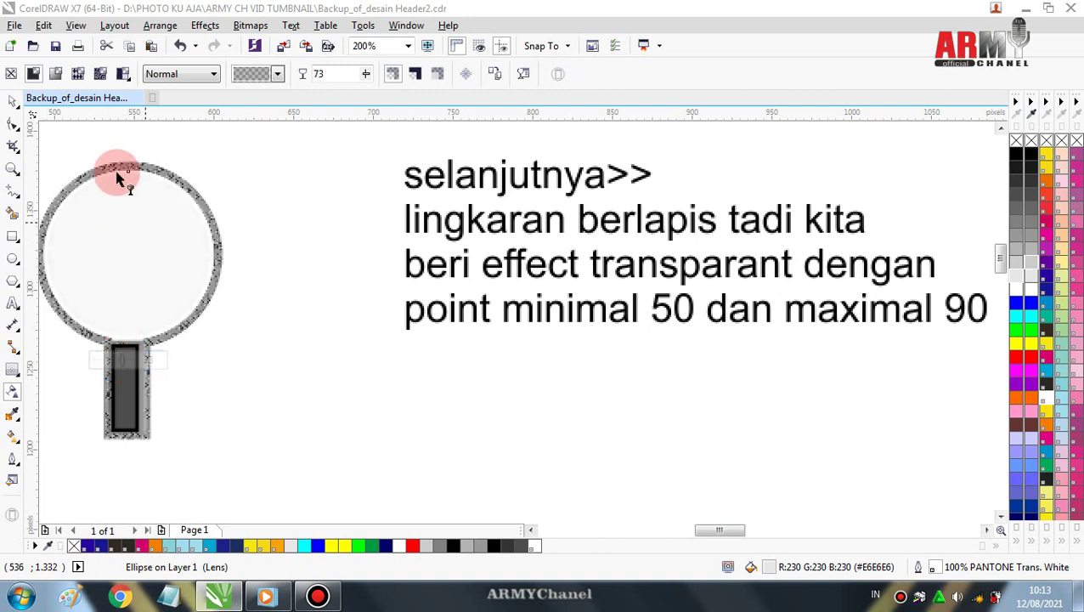
left_click(12, 103)
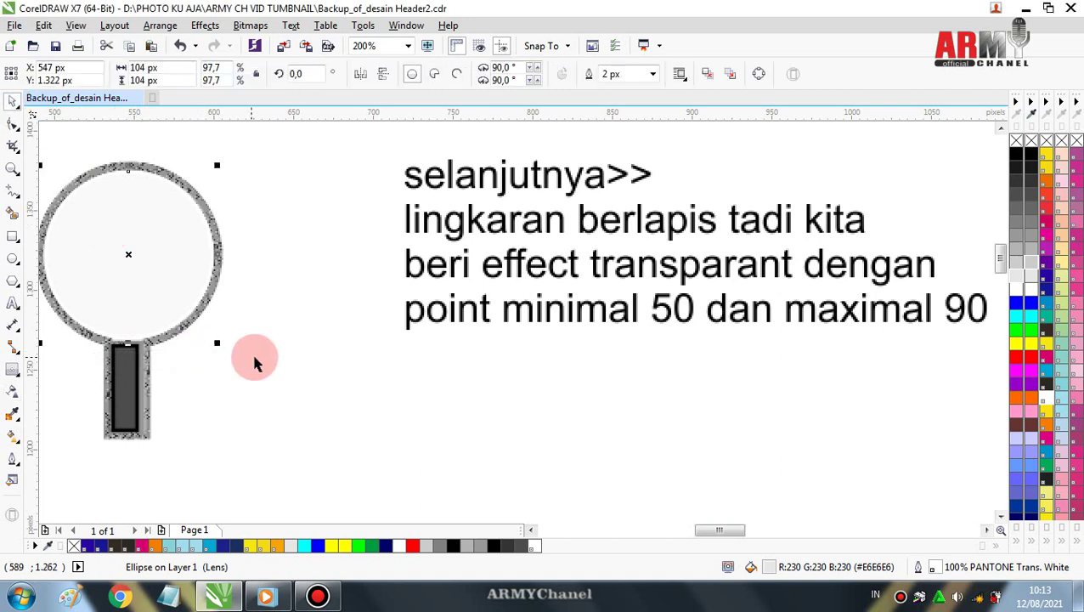
Start a new line beneath 'maximal 90' reading '>OK', removing stray characters
left_click(532, 530)
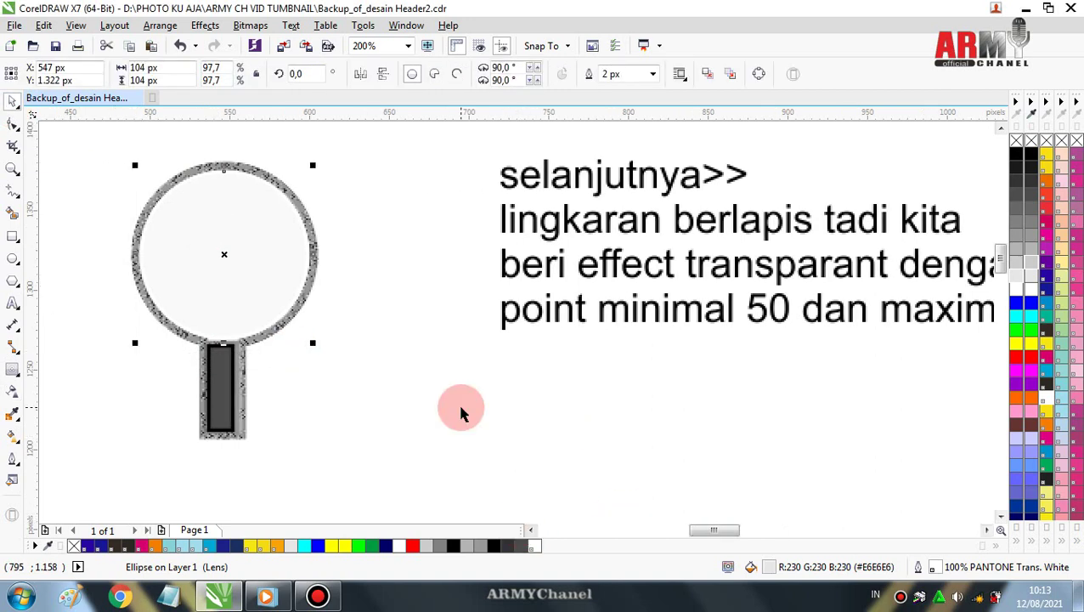
left_click(986, 529)
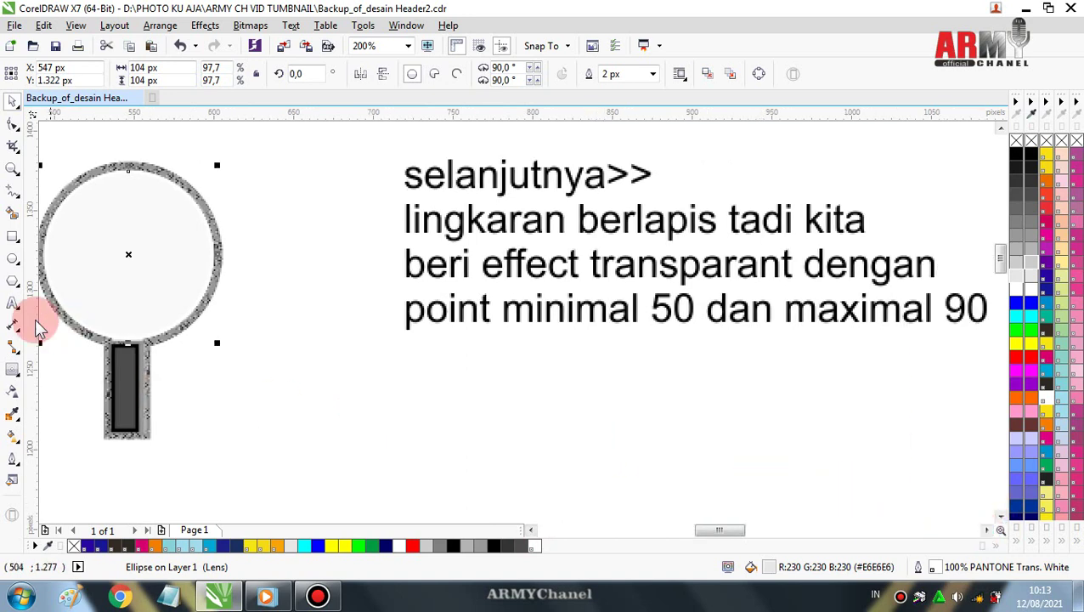
left_click(12, 304)
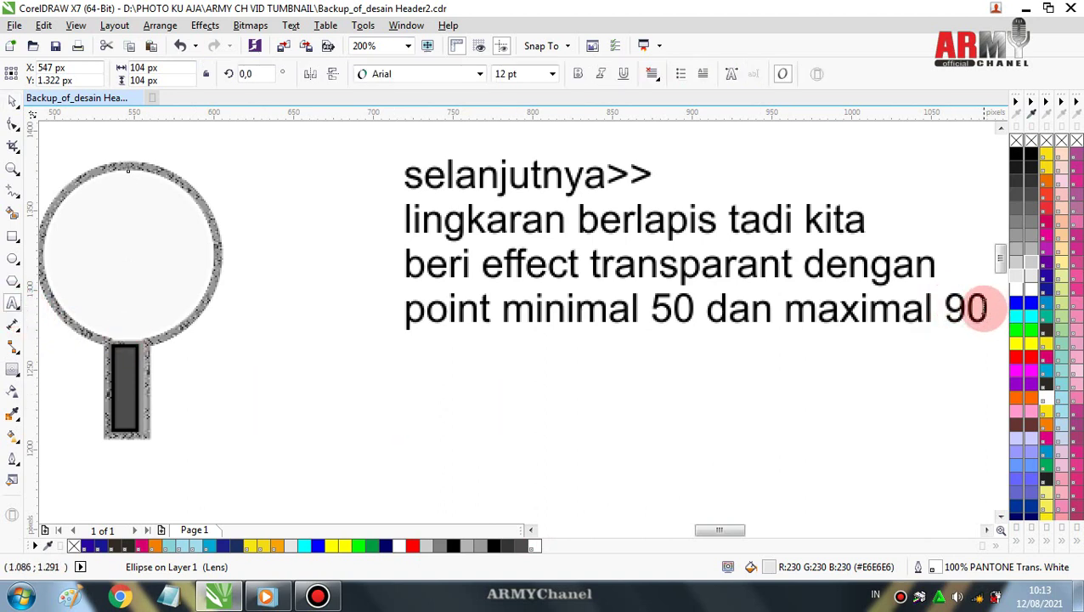
left_click(989, 316)
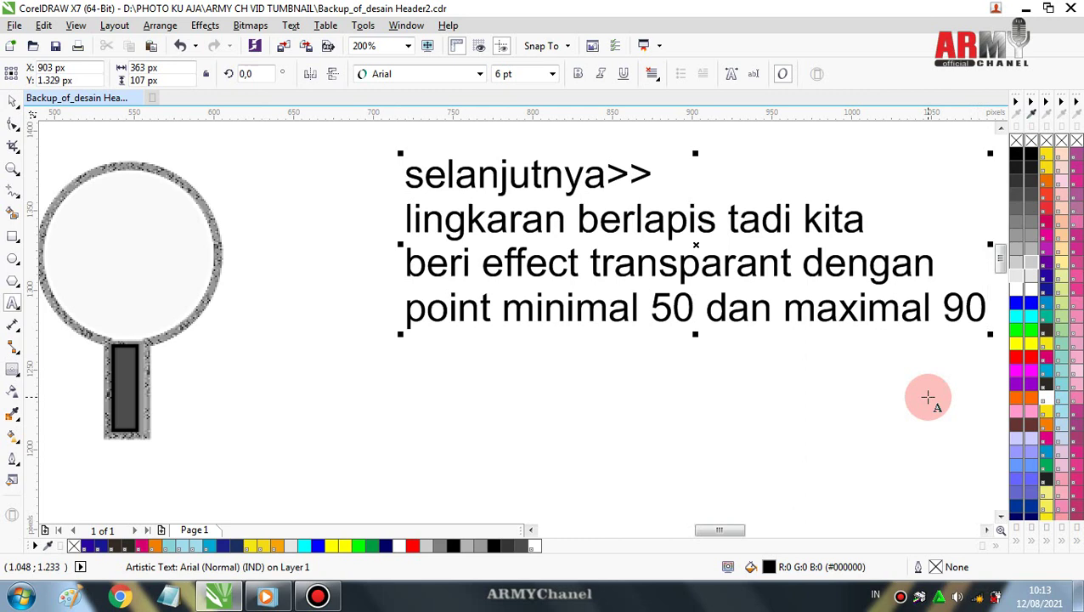
key("Return")
type("\\.")
key("BackSpace")
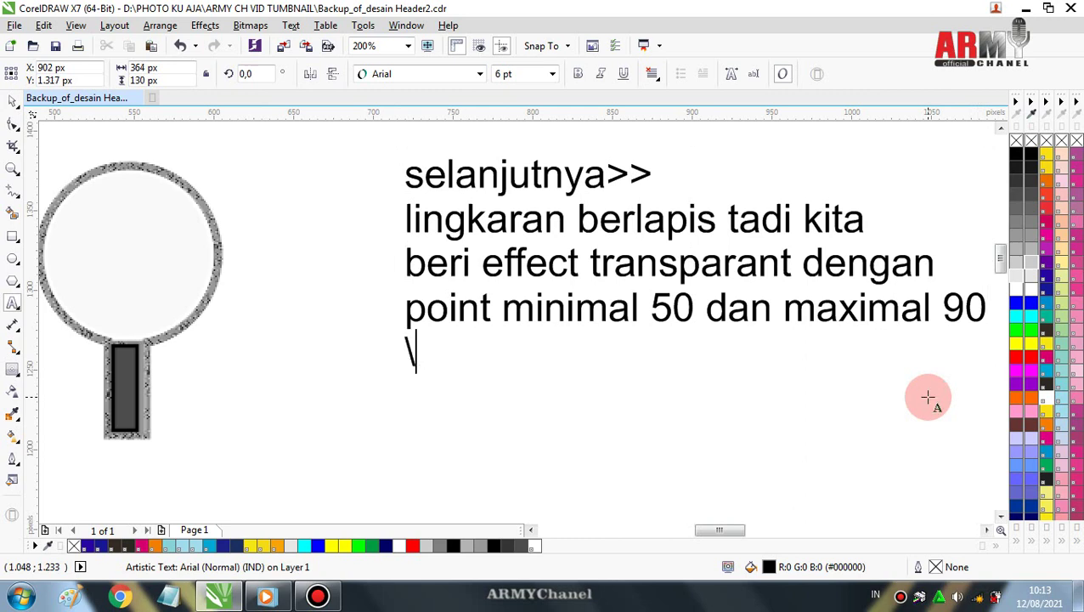
key("BackSpace")
type(">")
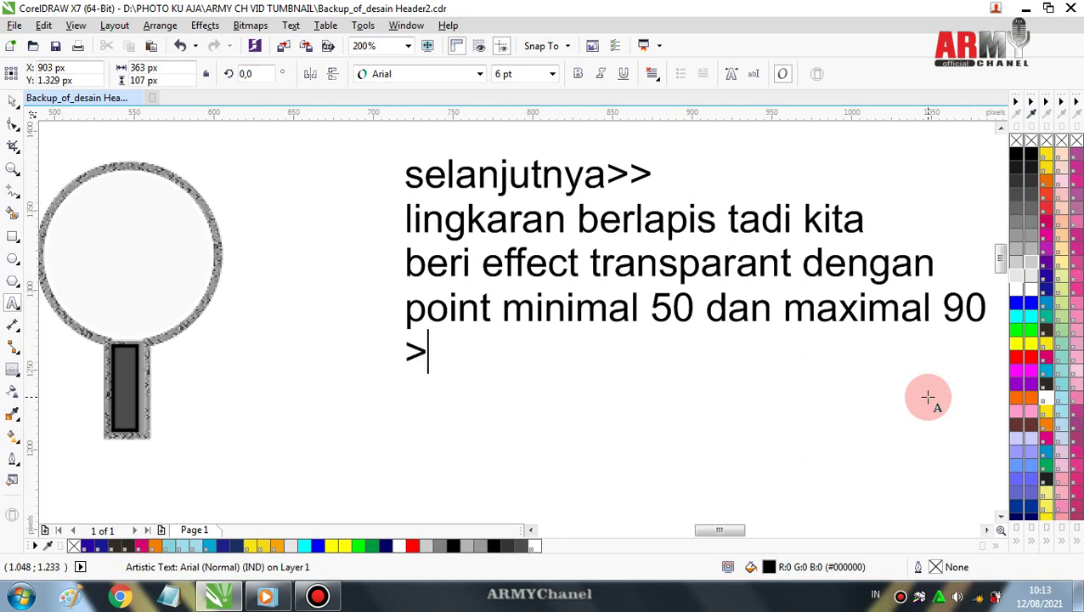
type("OK")
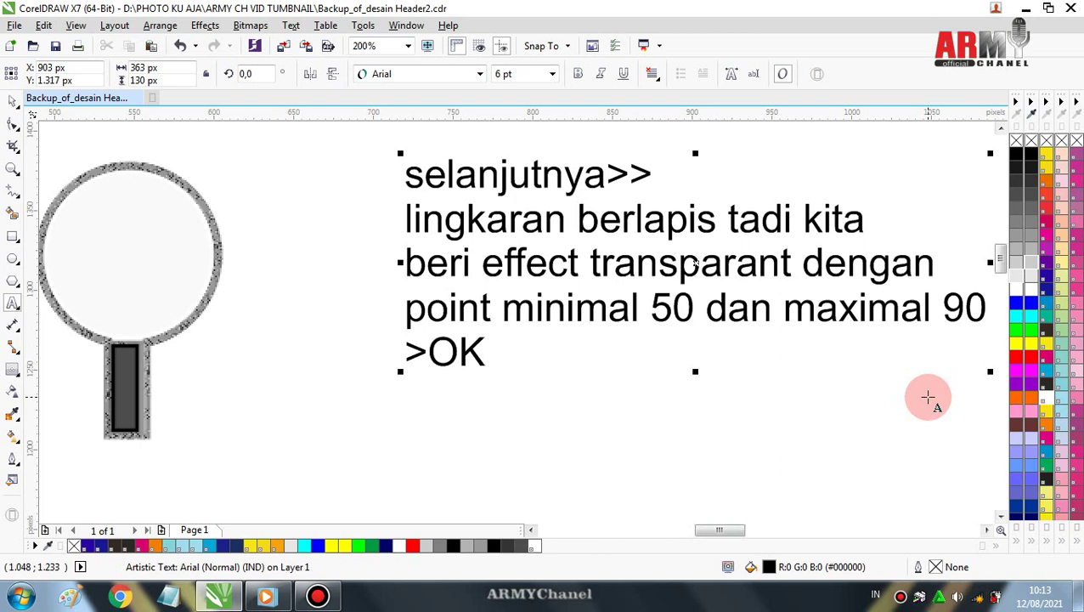
Erase the trailing instruction lines back to 'selanjutnya>>'
key("BackSpace")
key("BackSpace")
key("BackSpace")
key("BackSpace")
key("BackSpace")
key("BackSpace")
key("BackSpace")
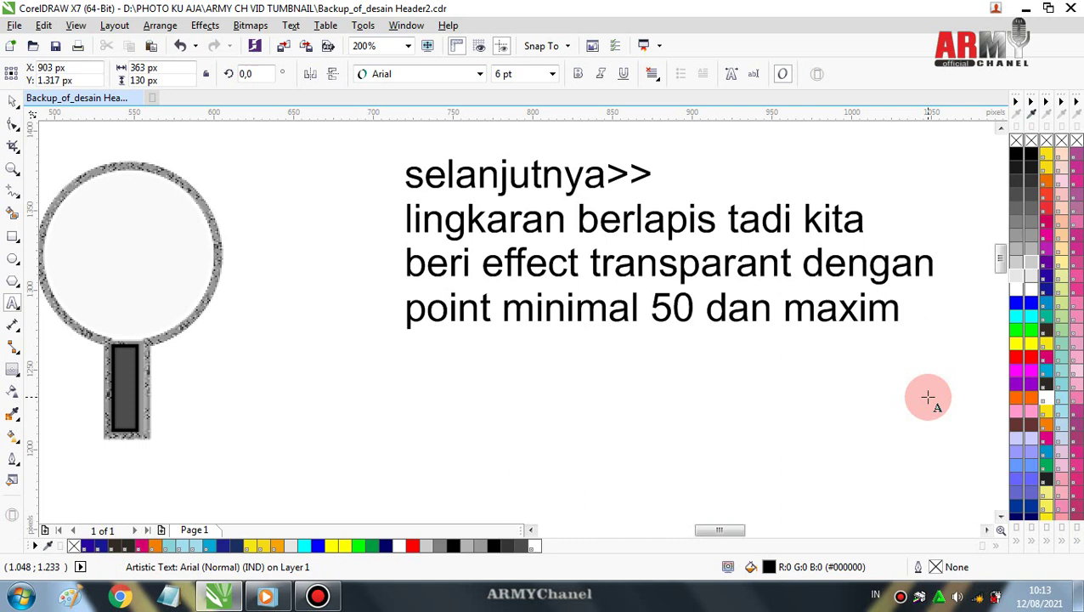
key("BackSpace")
key("BackSpace")
key("BackSpace")
key("BackSpace")
key("BackSpace")
key("BackSpace")
key("BackSpace")
key("BackSpace")
key("BackSpace")
key("BackSpace")
key("BackSpace")
key("BackSpace")
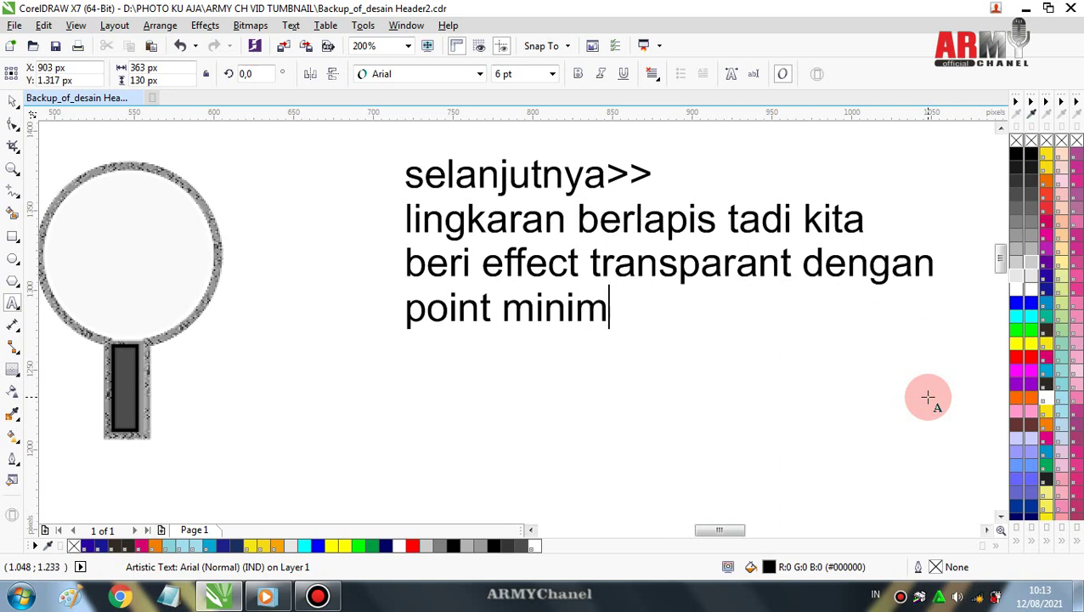
key("BackSpace")
key("BackSpace")
key("BackSpace")
key("BackSpace")
key("BackSpace")
key("BackSpace")
key("BackSpace")
key("BackSpace")
key("BackSpace")
key("BackSpace")
key("BackSpace")
key("BackSpace")
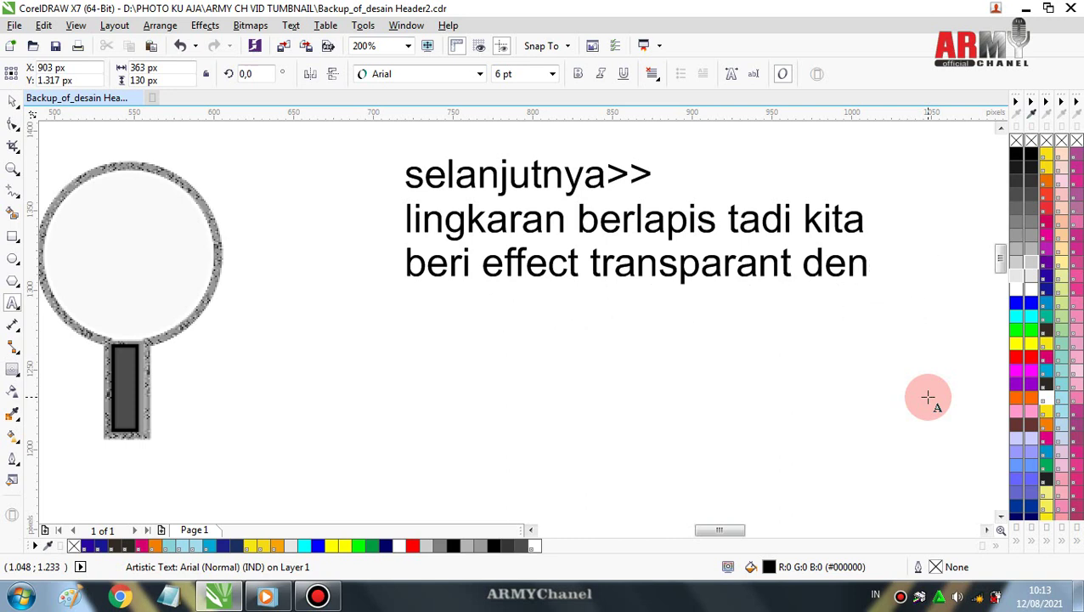
key("BackSpace")
key("BackSpace")
key("BackSpace")
key("BackSpace")
key("BackSpace")
key("BackSpace")
key("BackSpace")
key("BackSpace")
key("BackSpace")
key("BackSpace")
key("BackSpace")
key("BackSpace")
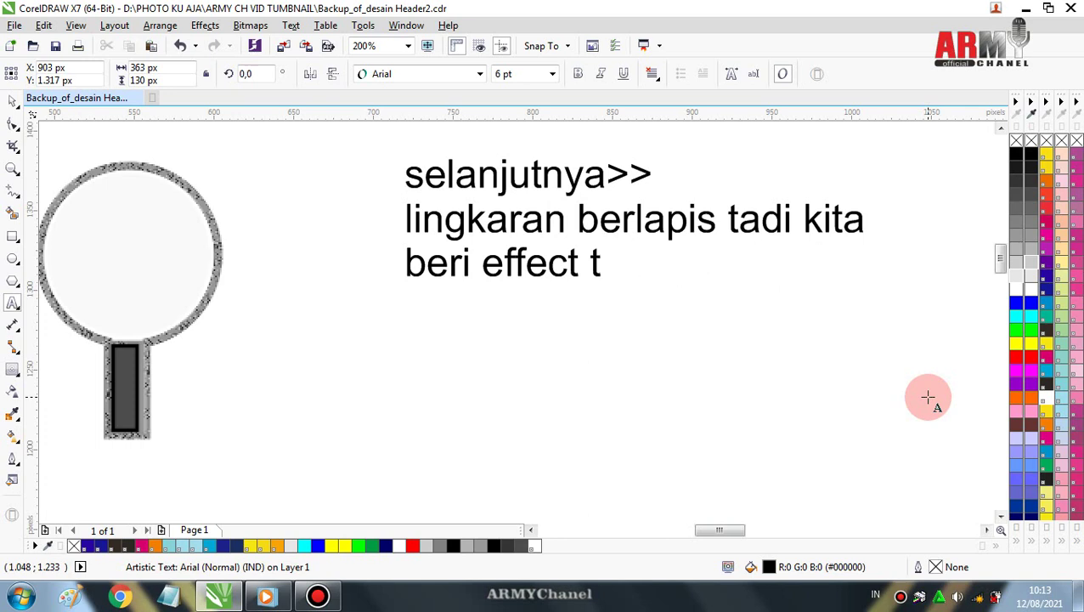
key("BackSpace")
key("BackSpace")
key("BackSpace")
key("BackSpace")
key("BackSpace")
key("BackSpace")
key("BackSpace")
key("BackSpace")
key("BackSpace")
key("BackSpace")
key("BackSpace")
key("BackSpace")
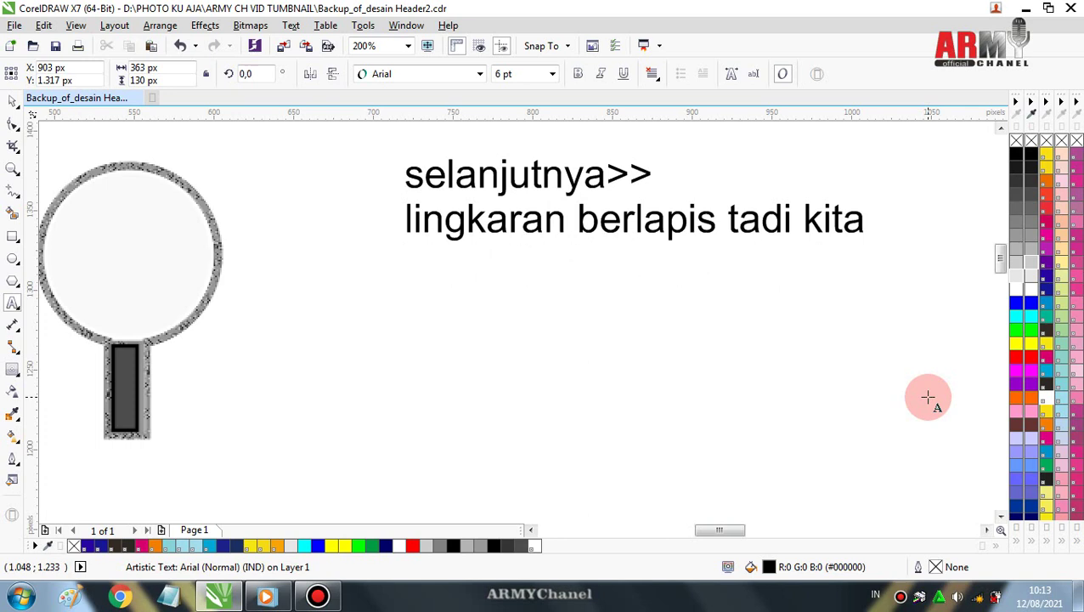
key("BackSpace")
key("BackSpace")
key("BackSpace")
key("BackSpace")
key("BackSpace")
key("BackSpace")
key("BackSpace")
key("BackSpace")
key("BackSpace")
key("BackSpace")
key("BackSpace")
key("BackSpace")
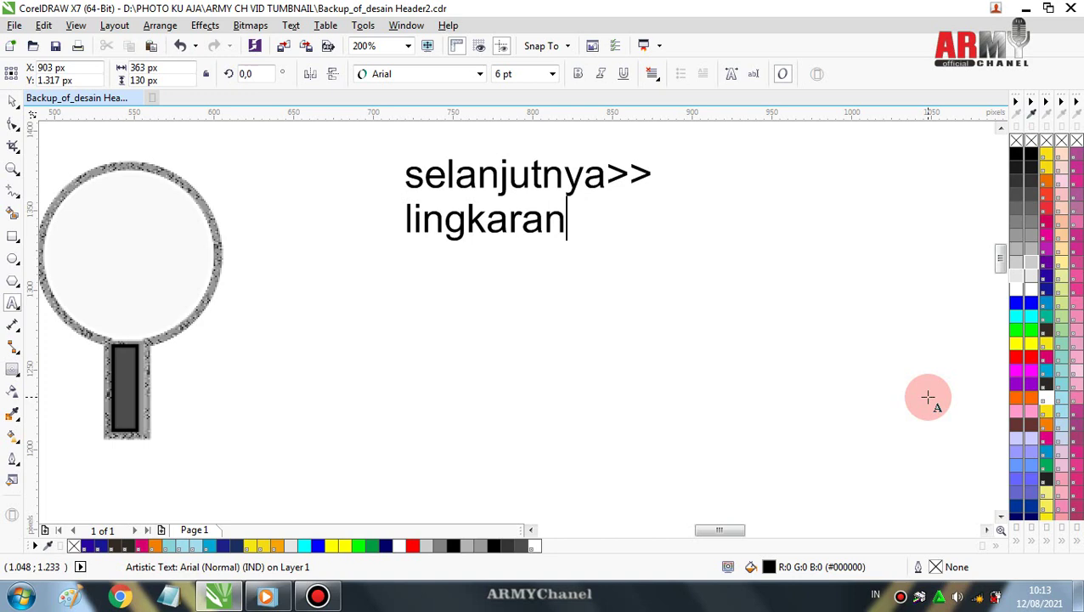
key("BackSpace")
key("BackSpace")
key("BackSpace")
key("BackSpace")
key("BackSpace")
key("BackSpace")
key("BackSpace")
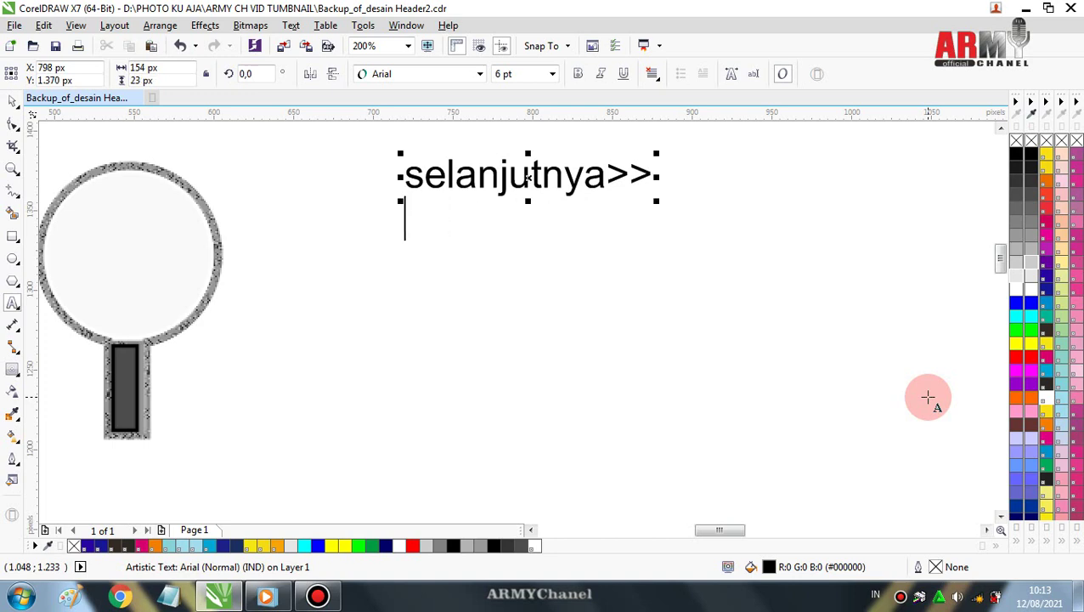
Type 'pilih effect pada menu utama' as the second line
type("ber")
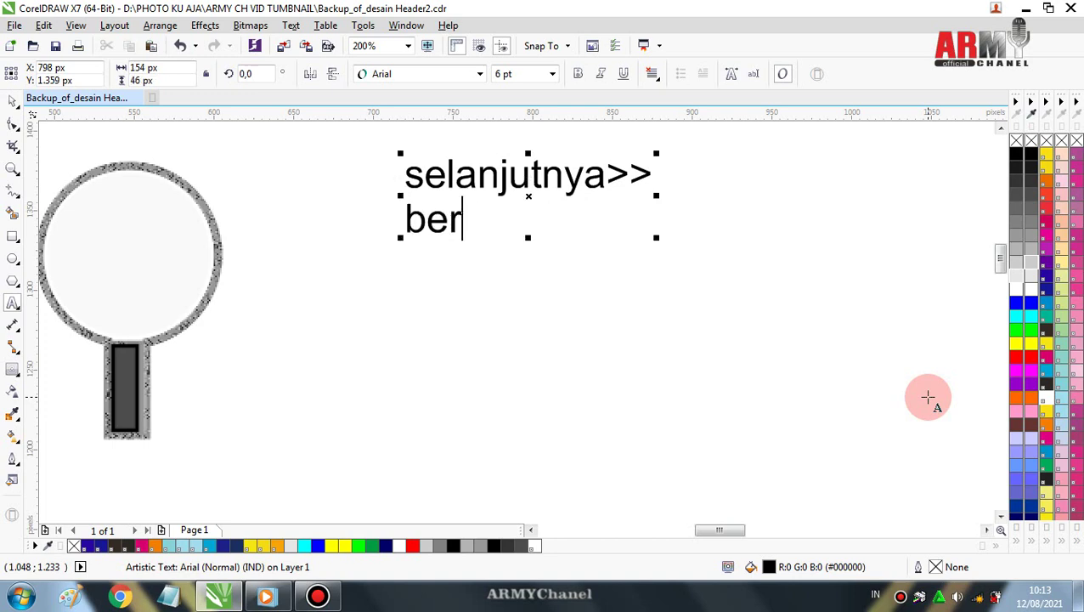
type("i")
key("BackSpace")
key("BackSpace")
key("BackSpace")
key("BackSpace")
key("BackSpace")
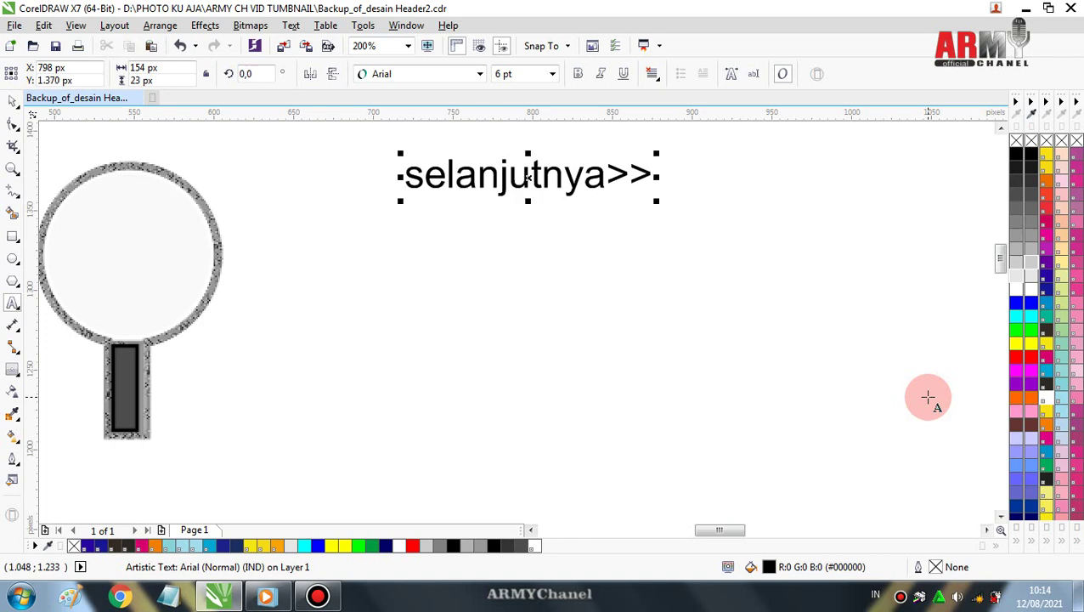
type("pilih")
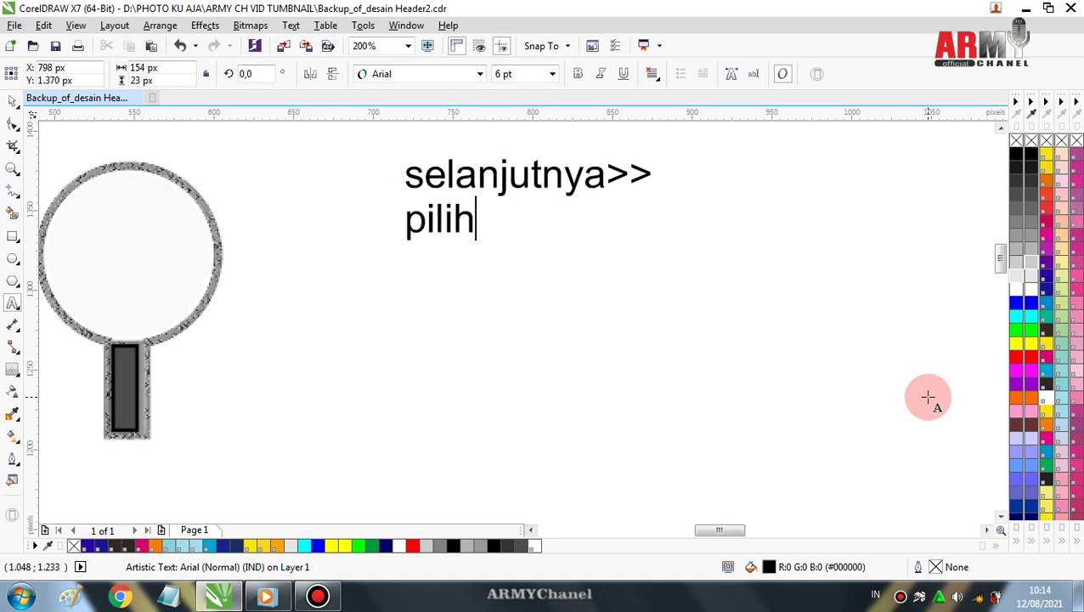
type(" eff")
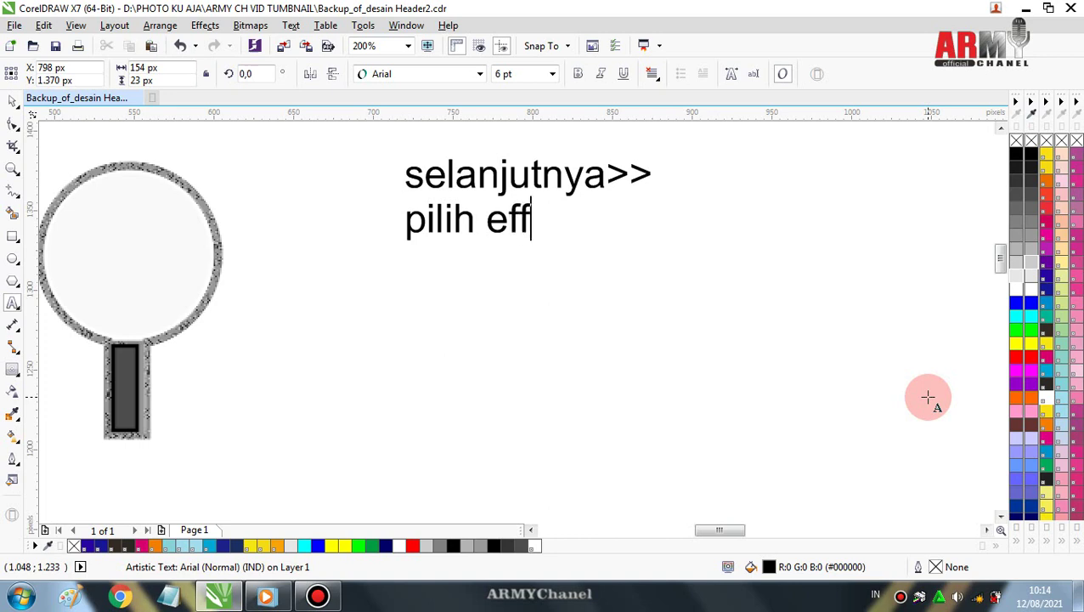
type("ect")
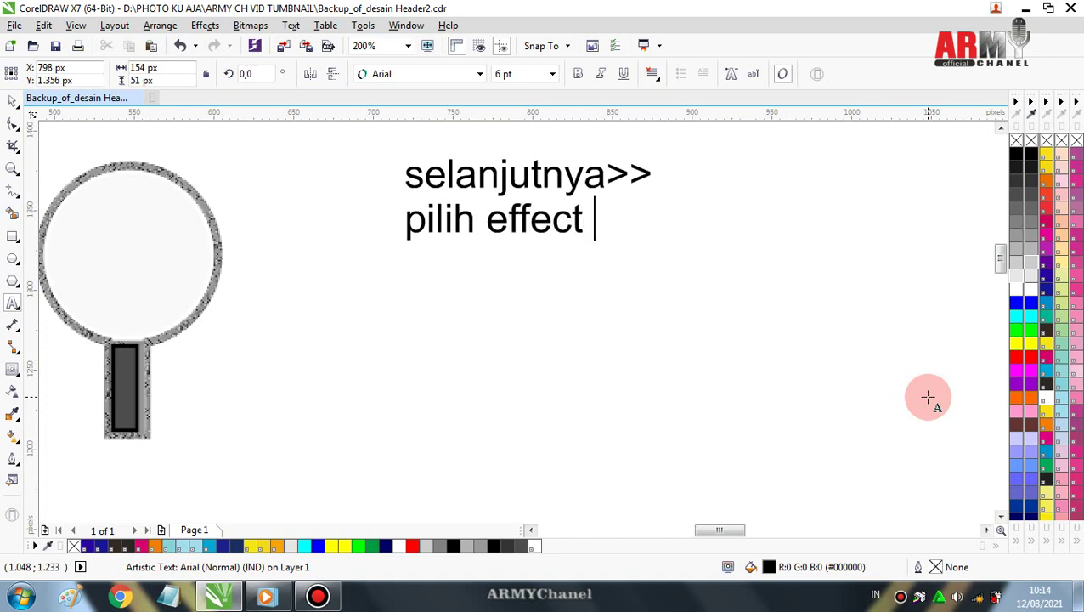
type(" pada ")
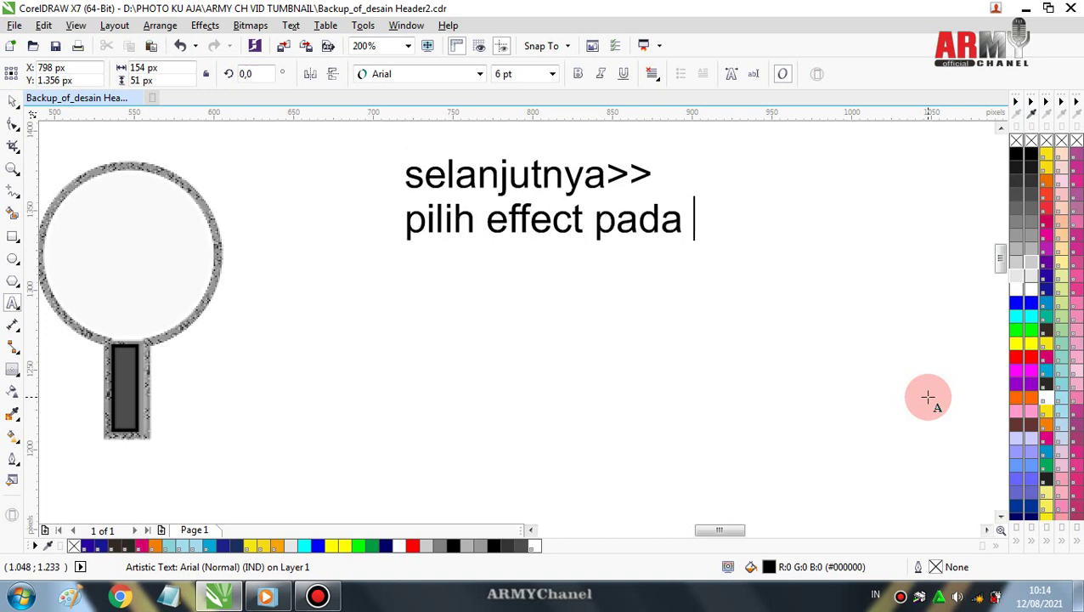
type("men")
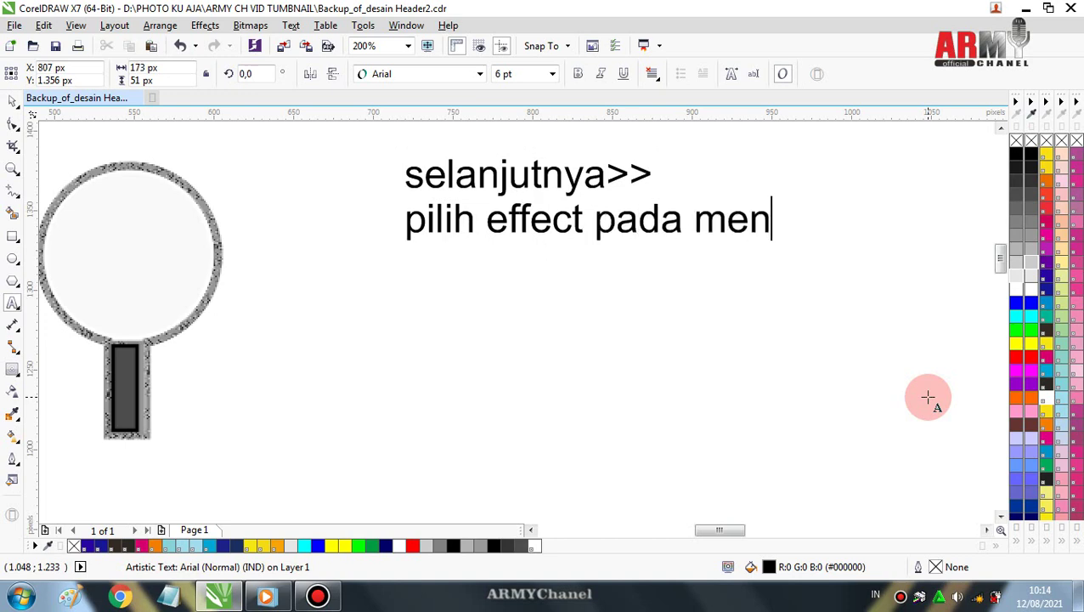
type("u utama")
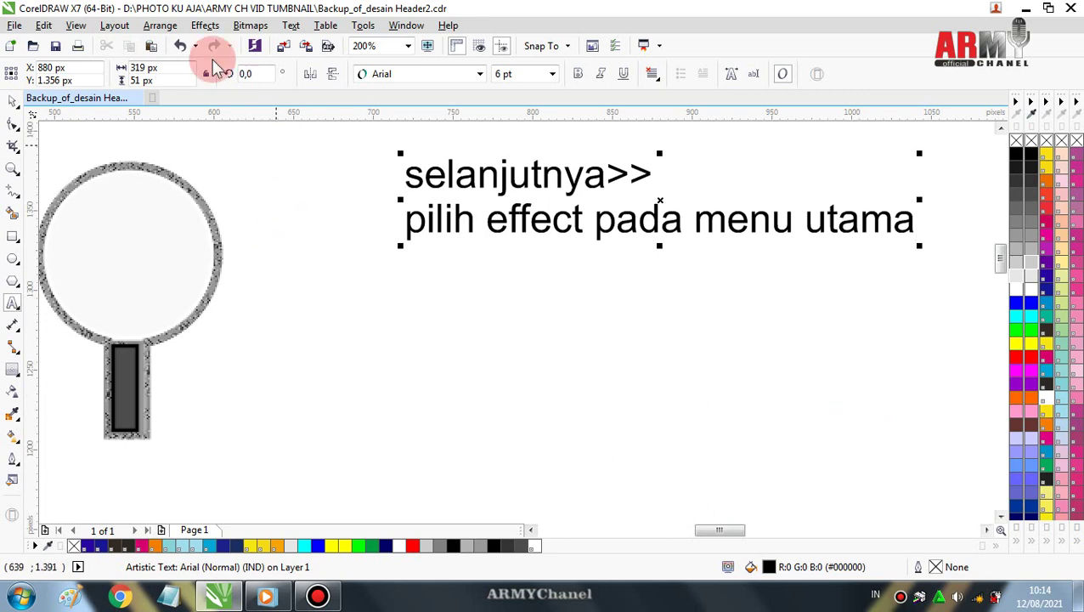
Check the Effects menu, then add the line 'pilih lenz> sesuaikan pada menu'
left_click(204, 25)
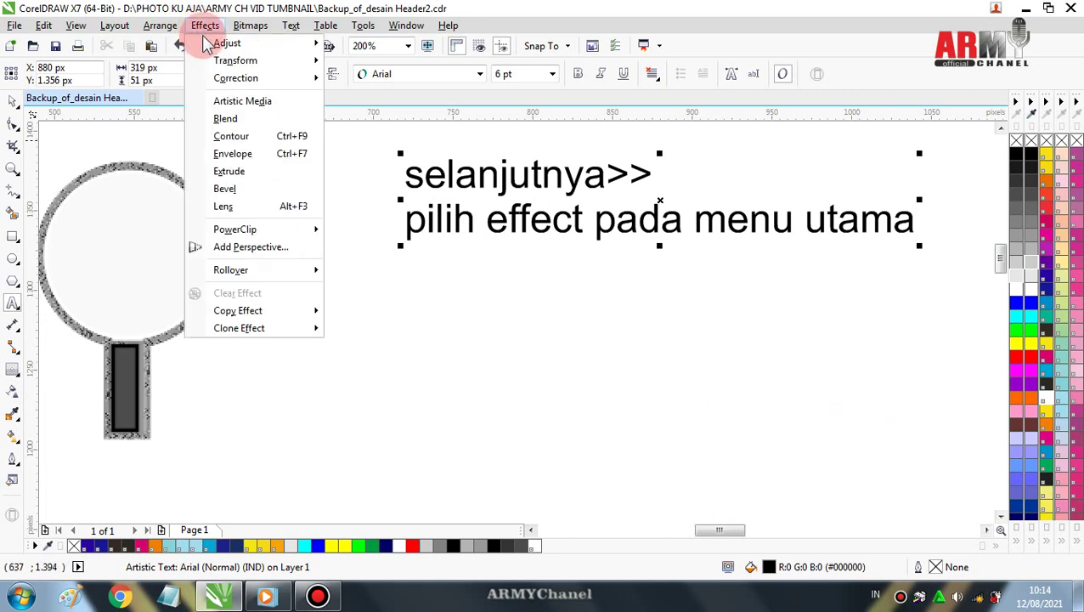
left_click(854, 271)
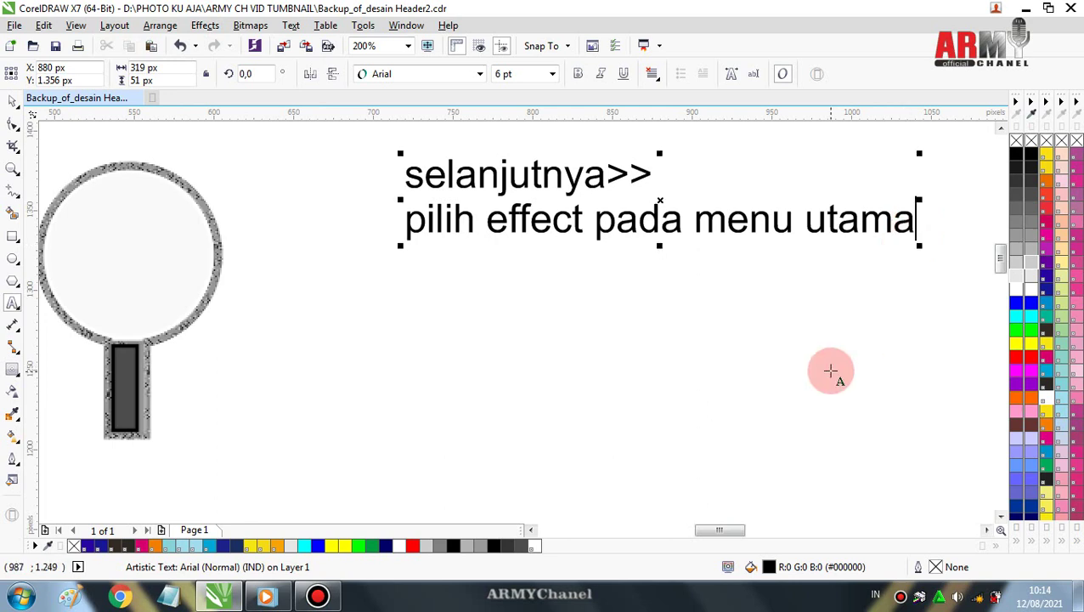
key("Return")
type("p")
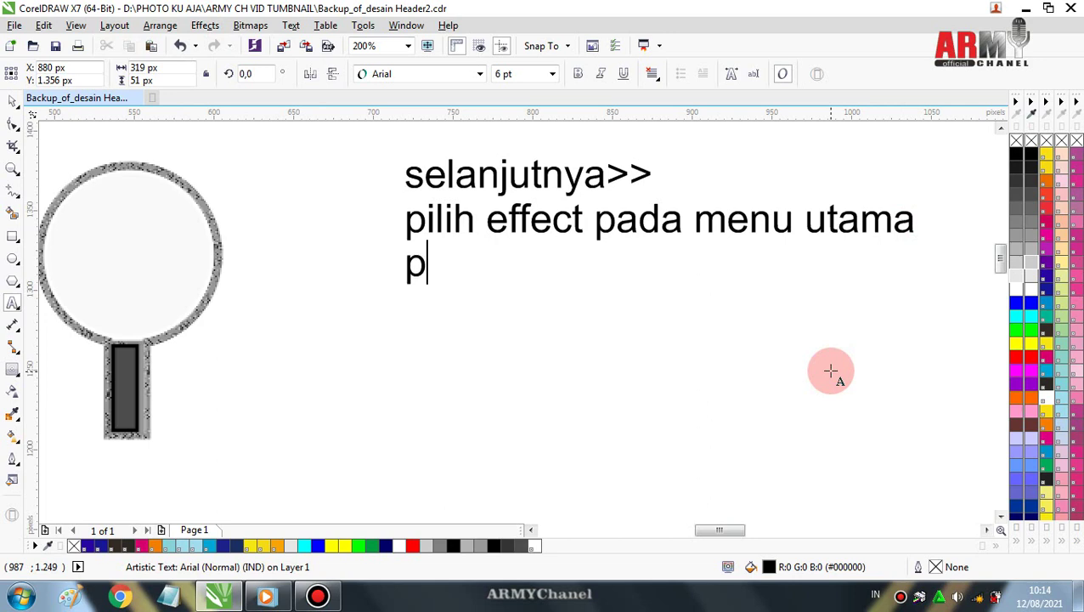
type("ilih ")
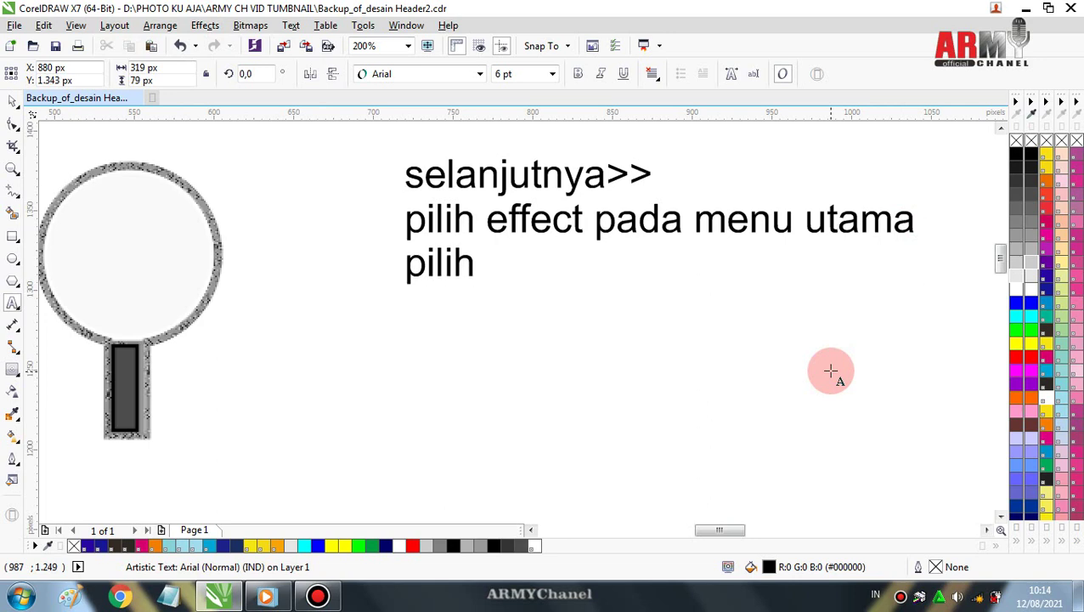
type("lenza")
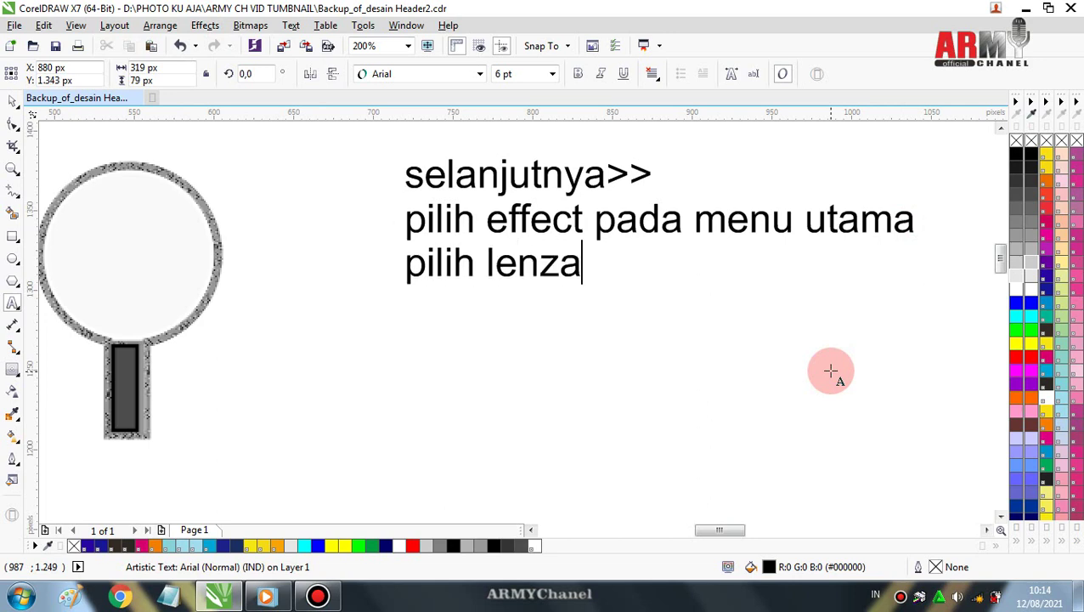
key("Escape")
key("BackSpace")
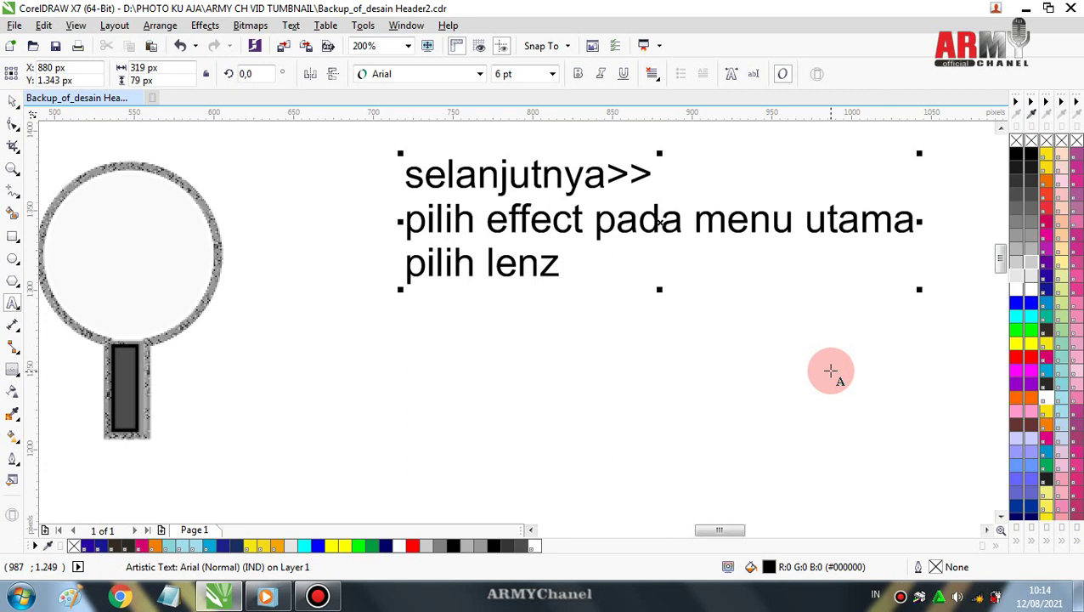
key("Escape")
type("> ")
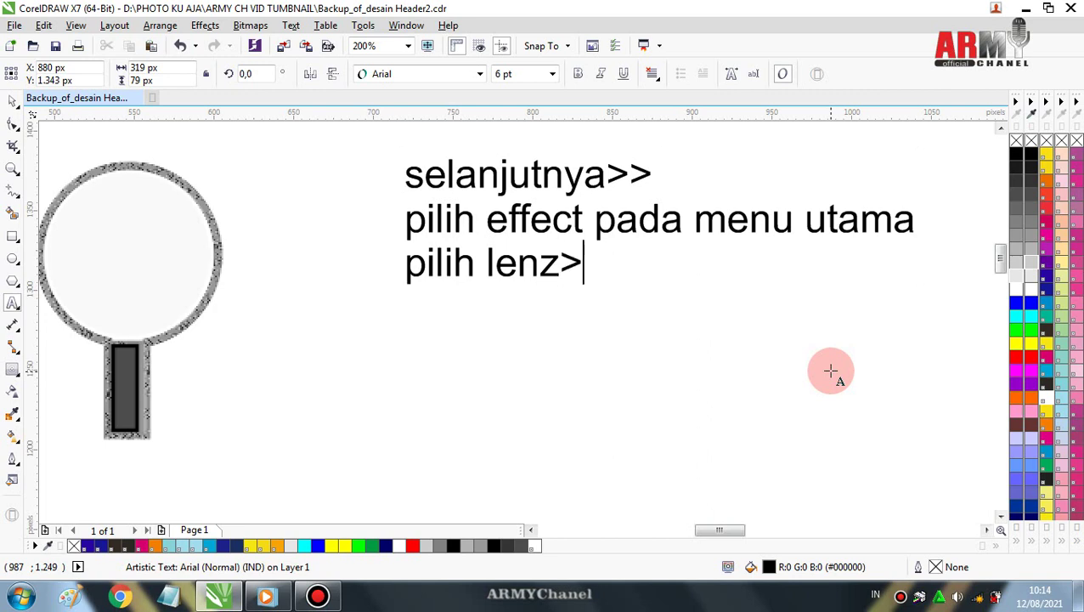
type("ses")
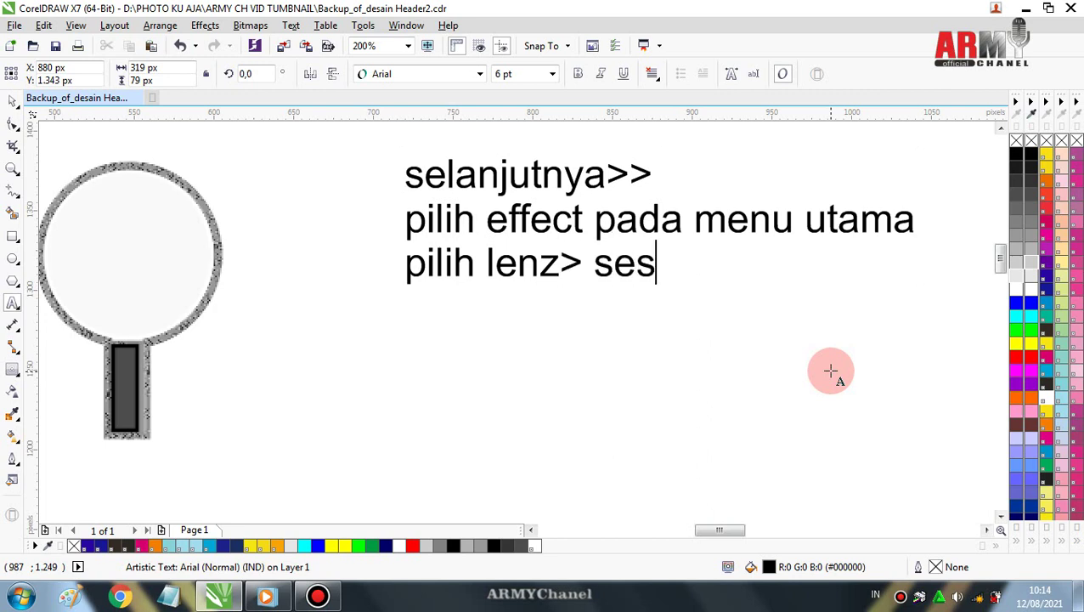
type("uaikan")
key("Escape")
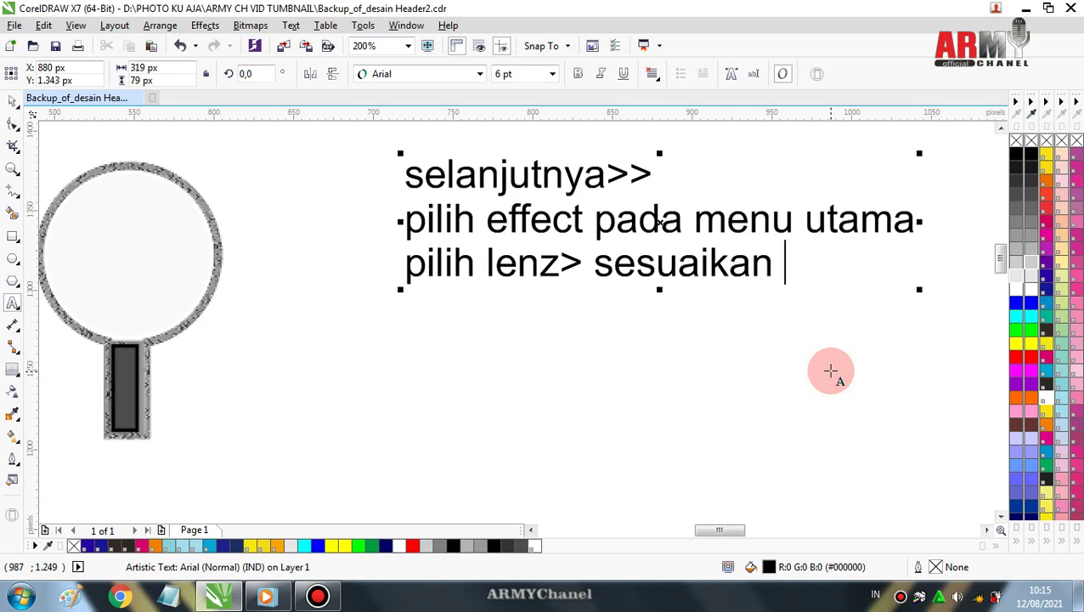
type("pada me")
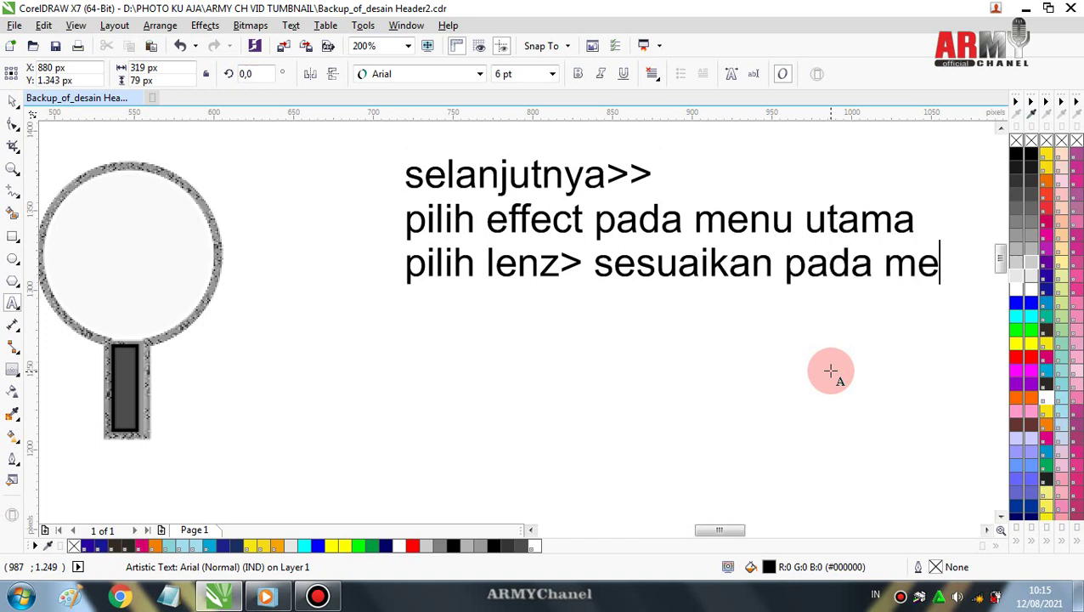
type("nu")
Add the line 'efek seperti apa sesuai kemauan', correcting 'efect' to 'efek'
key("Return")
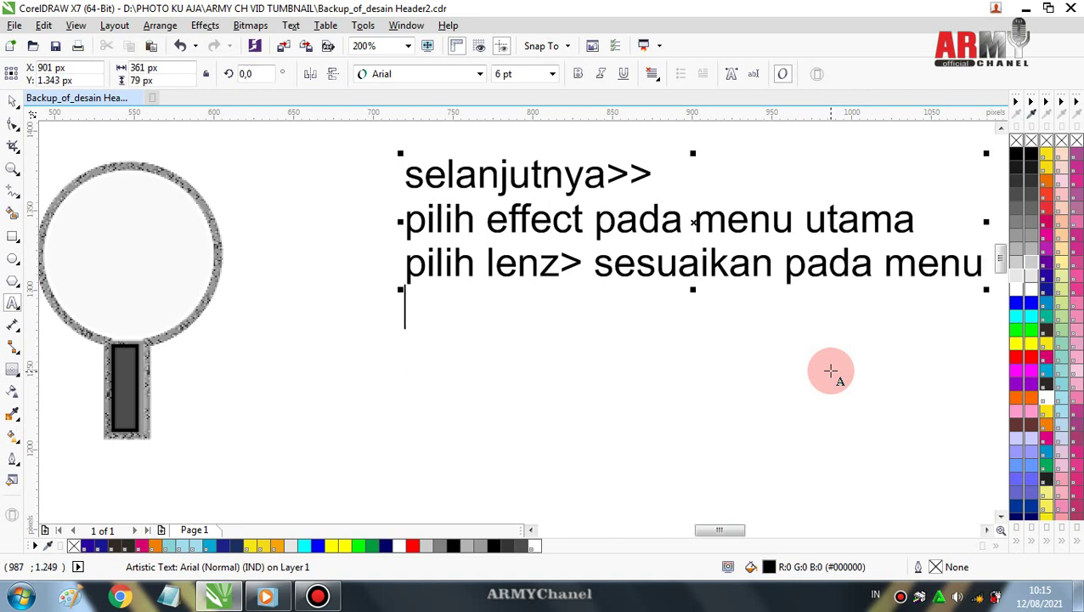
type("efe")
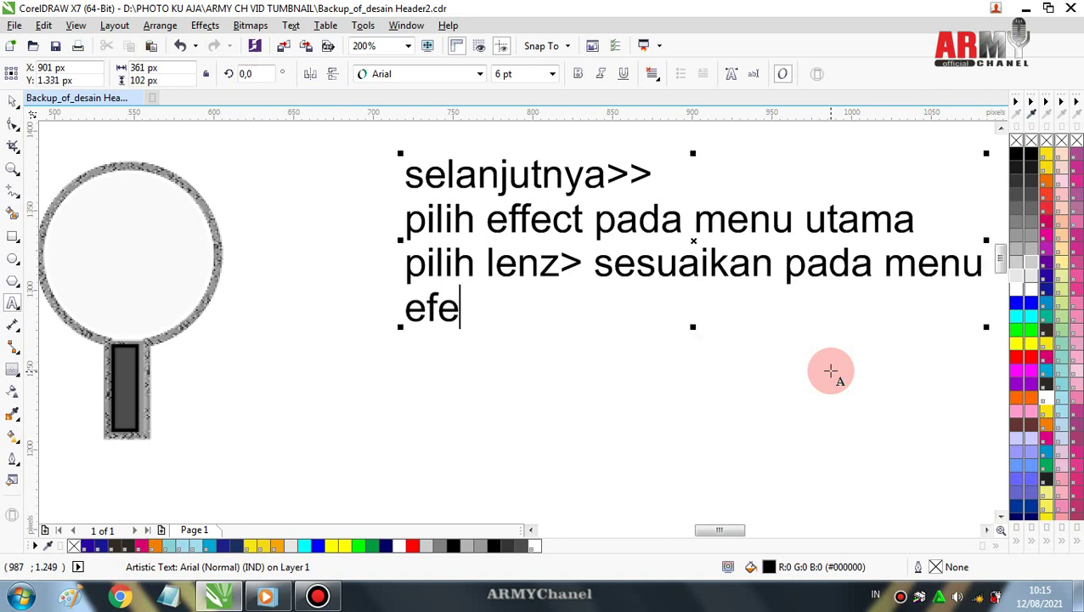
type("ct")
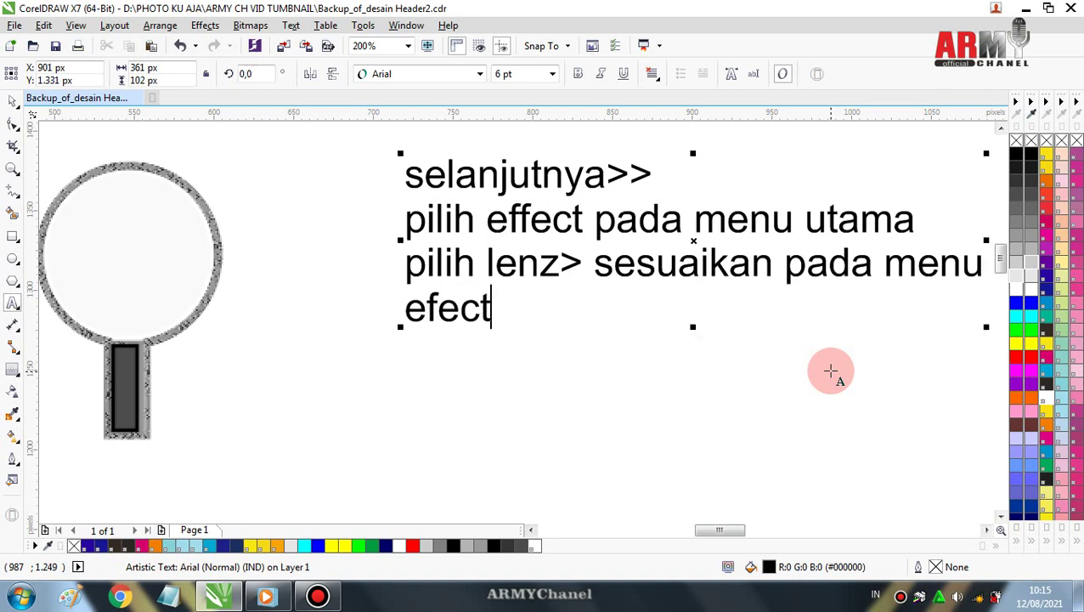
key("BackSpace")
key("BackSpace")
type("k seper")
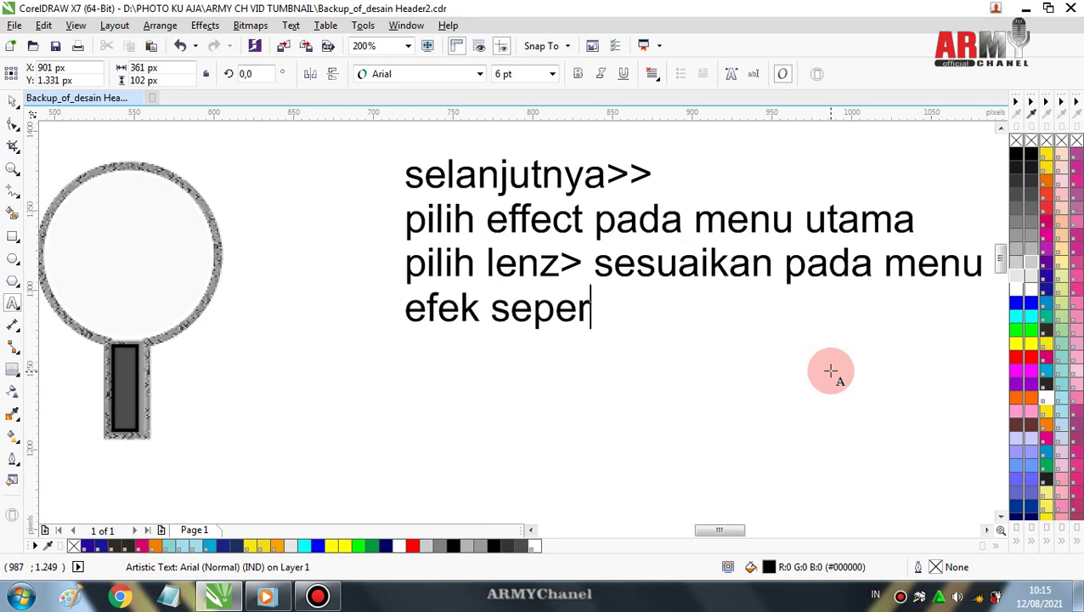
type("ti apa")
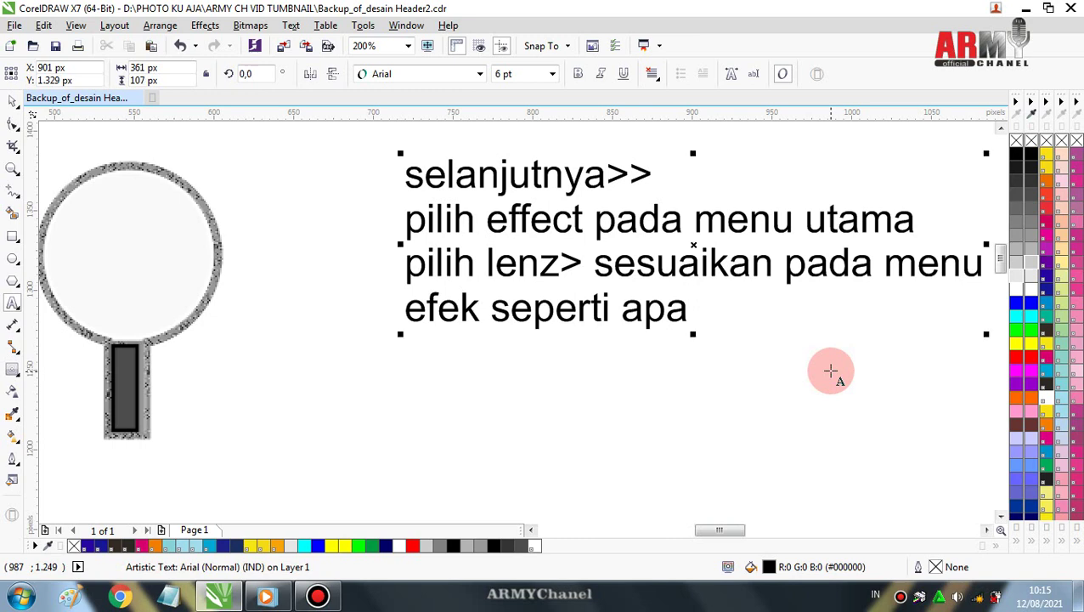
type(" ses")
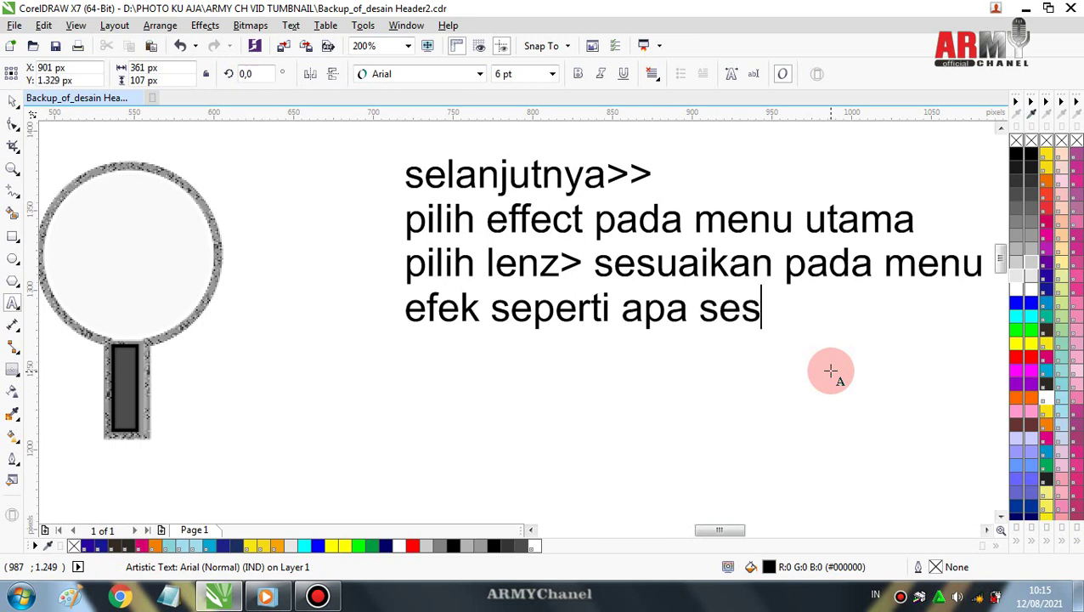
type("uai kema")
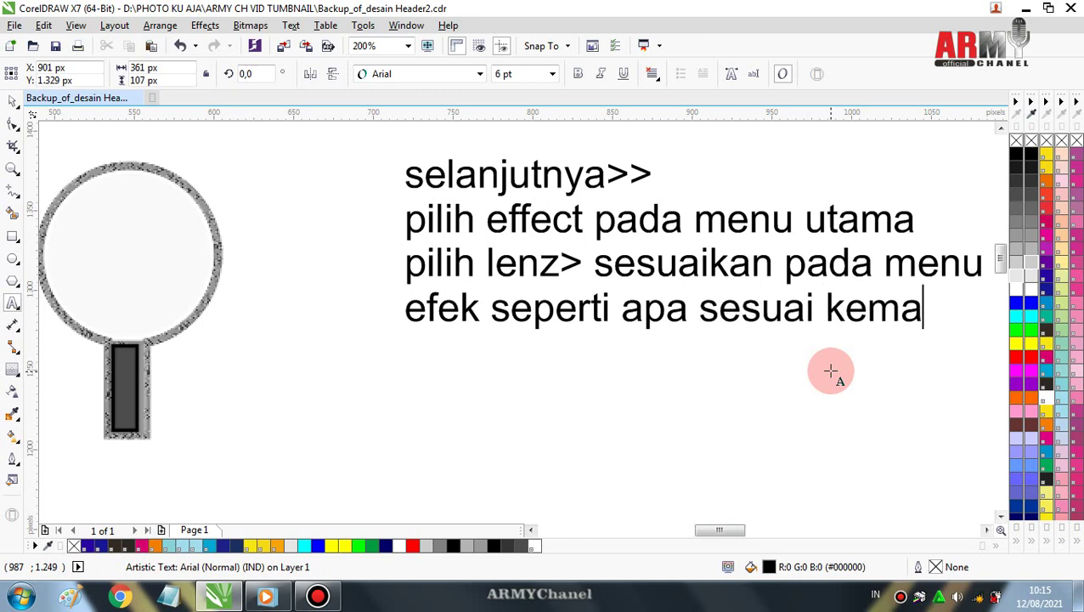
type("uan")
key("Return")
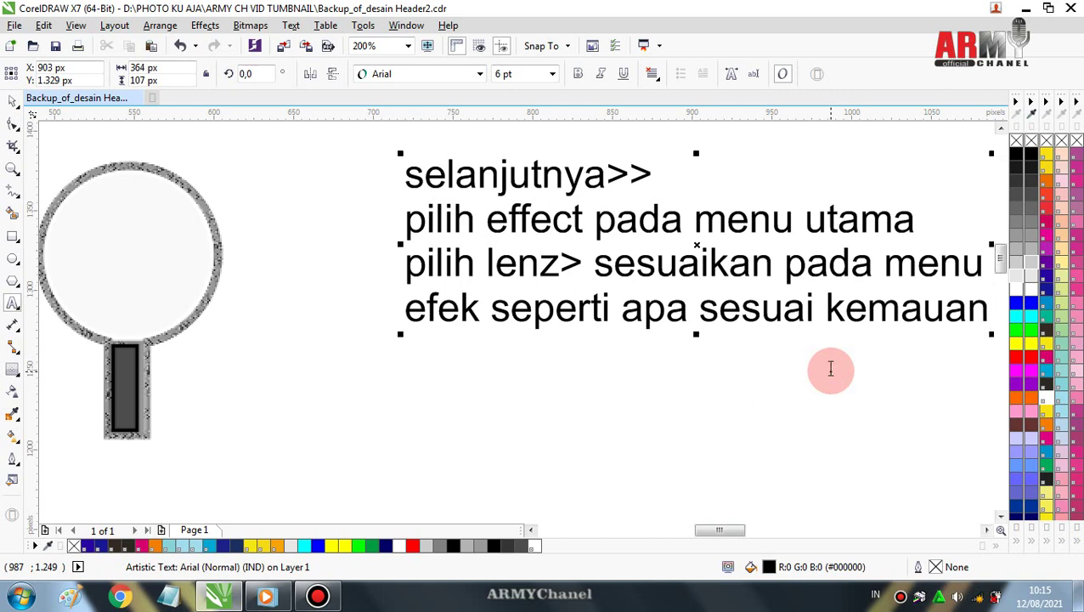
key("Escape")
Type 'Pada Cara ini saya gunakan Effect Mata Ikan/Fish Eye Prozen>>>>'
type("Pada")
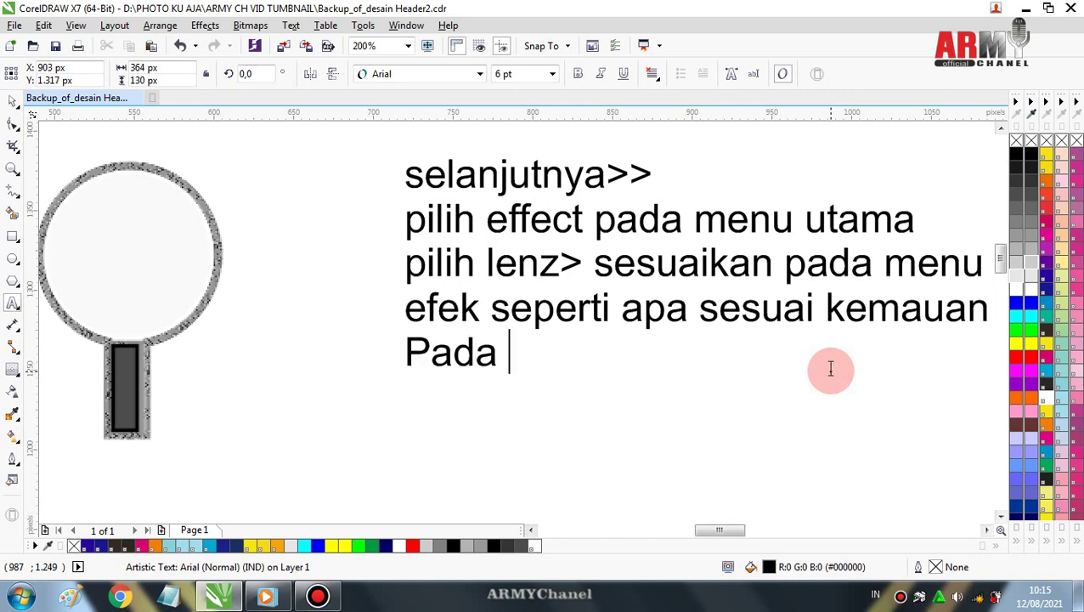
type(" C")
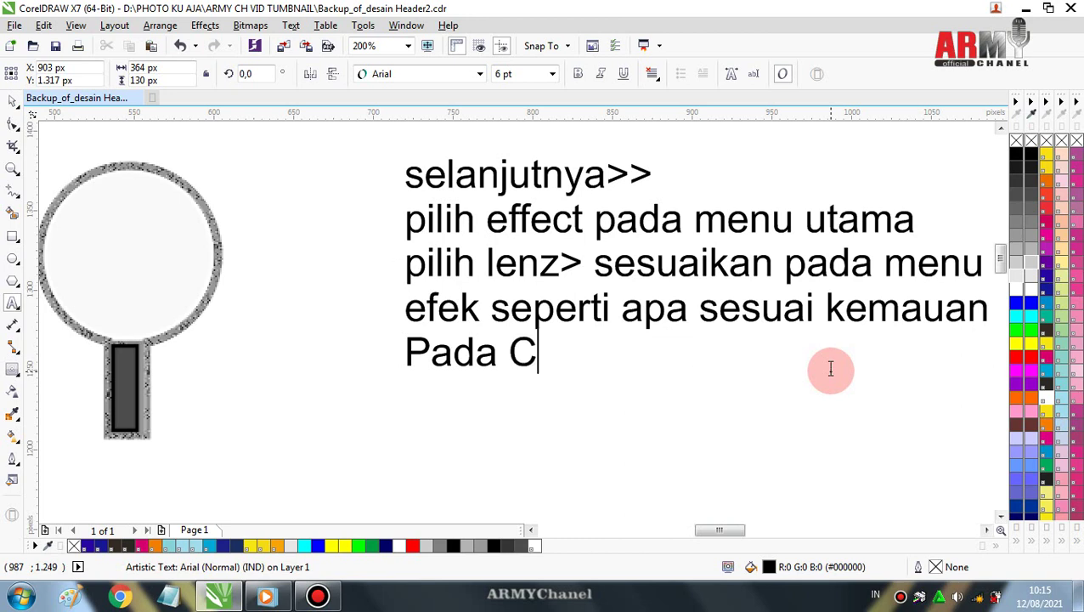
type("ara ini ")
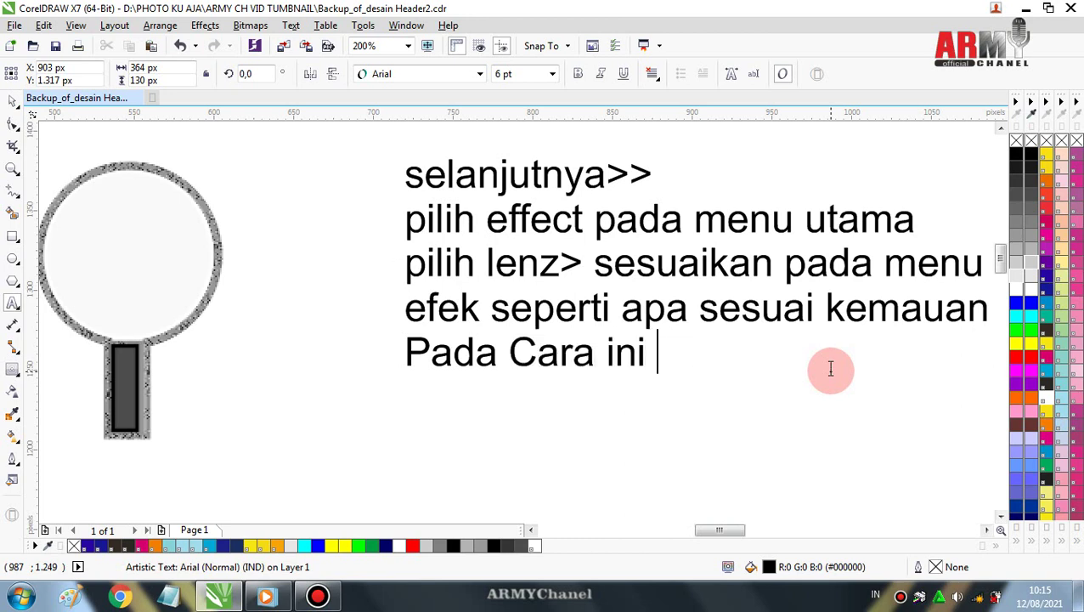
type("saya gu")
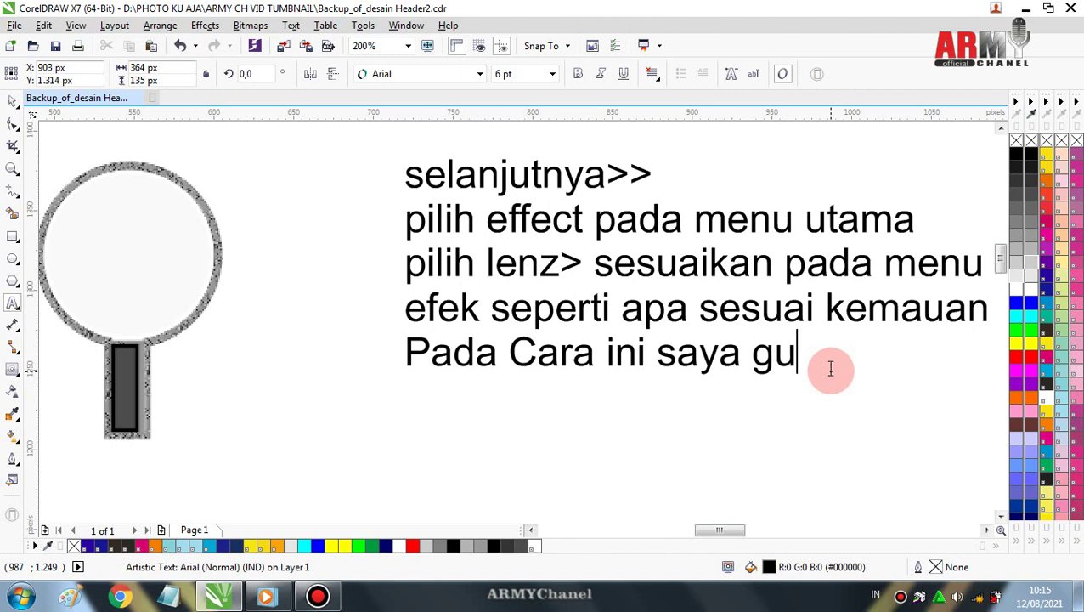
type("nakan")
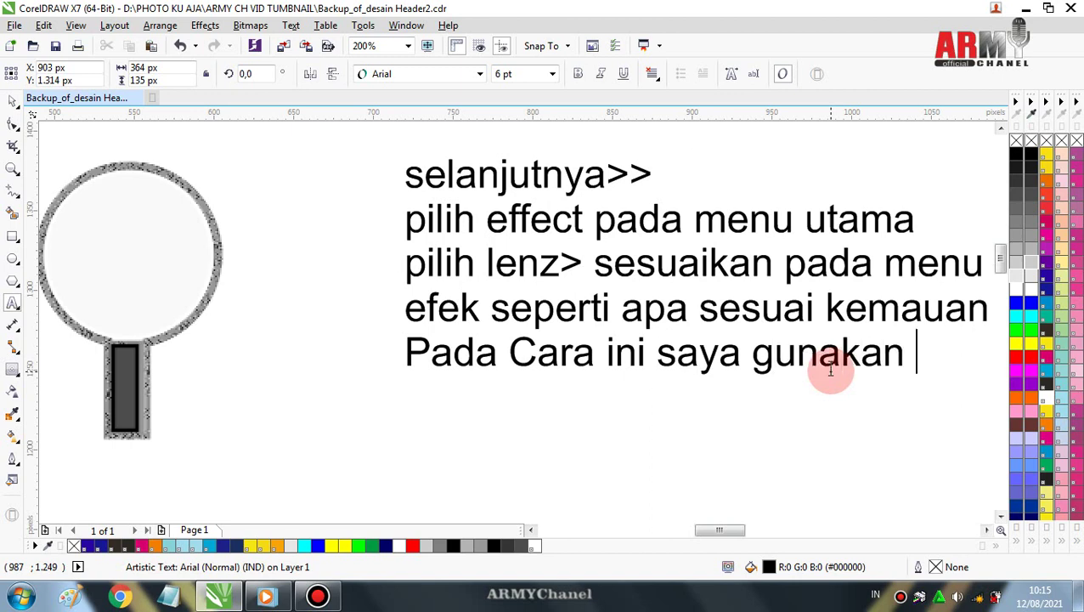
type(" Effec")
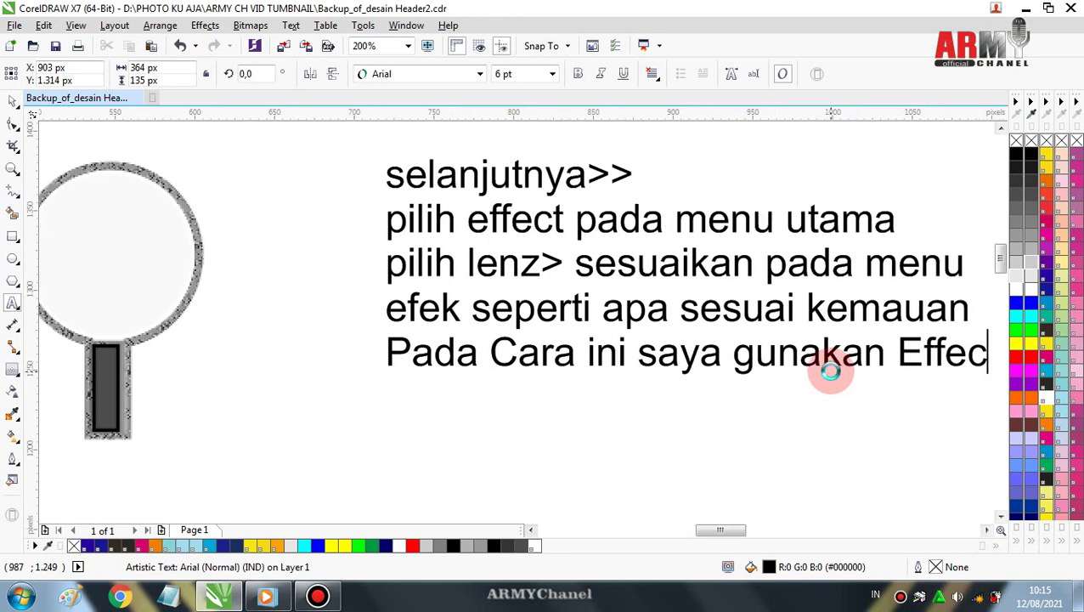
type("t ")
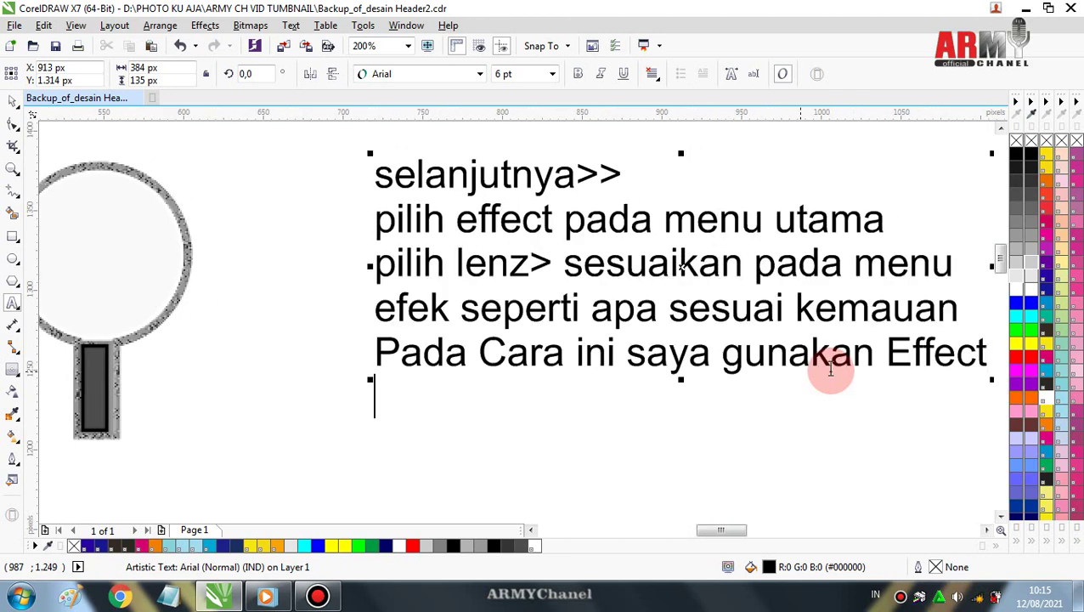
type("Mata ")
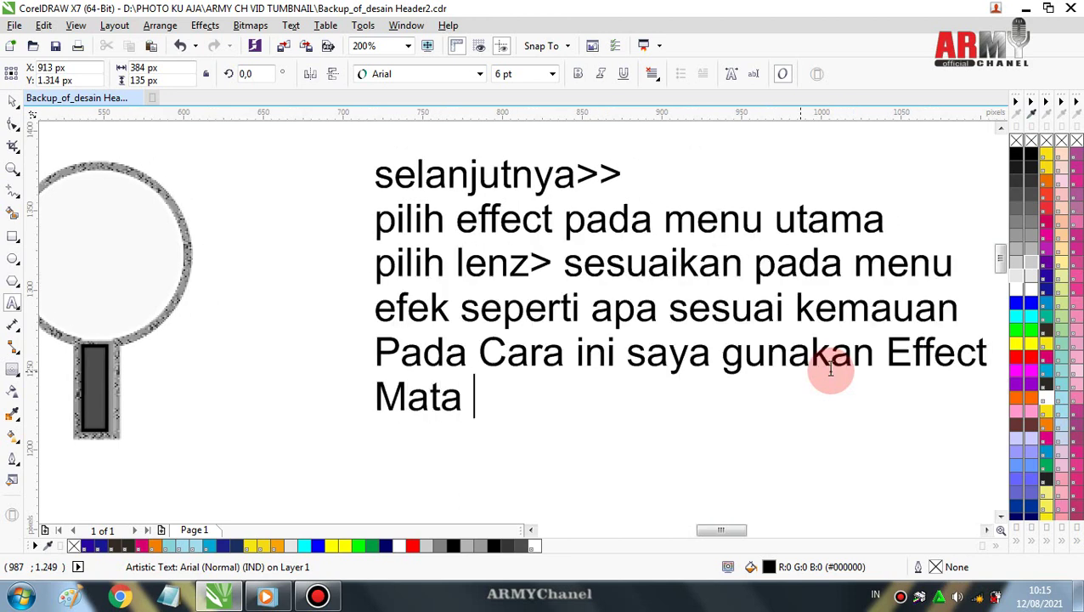
type("Ikan")
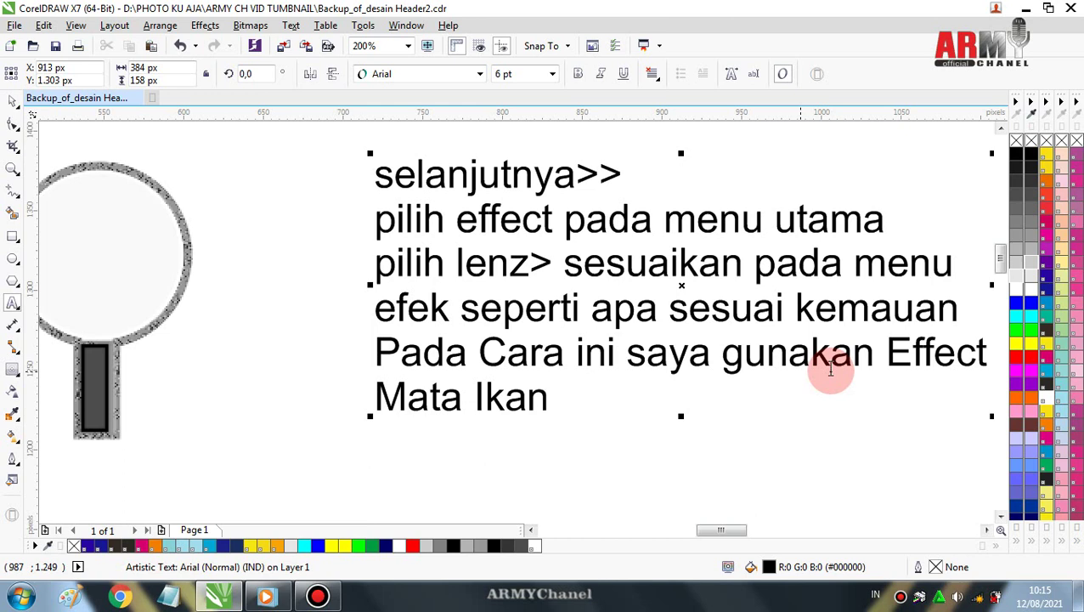
type("/")
type("Fish ")
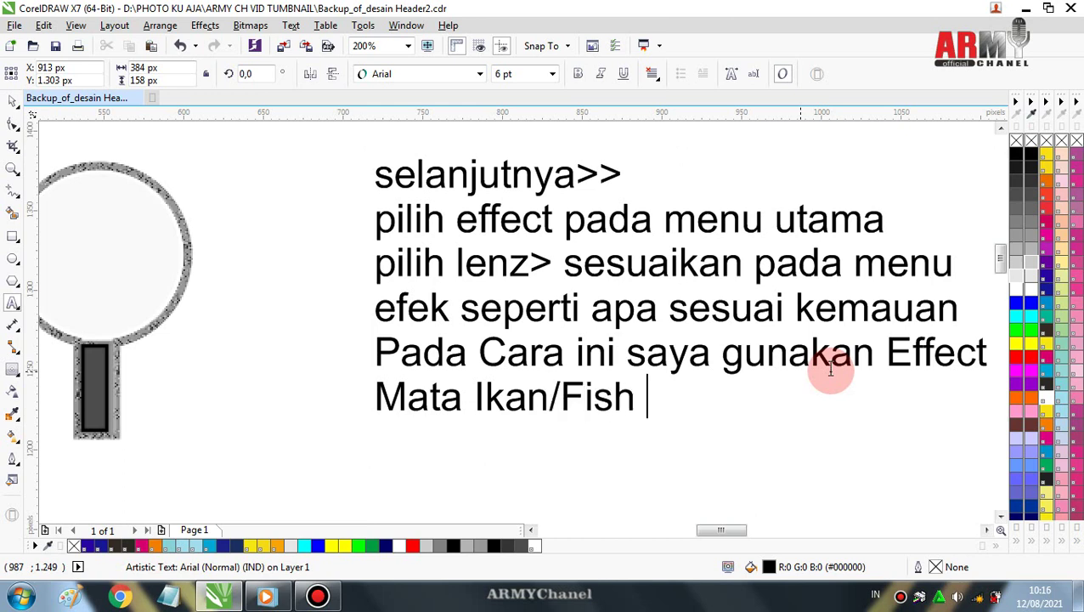
type("Eye")
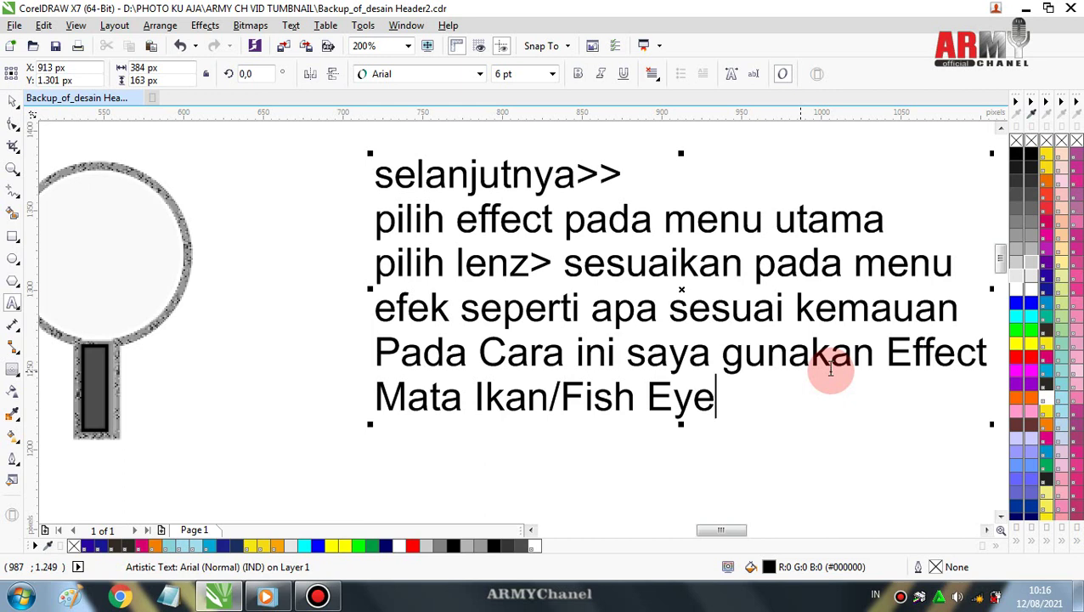
type(" Pr")
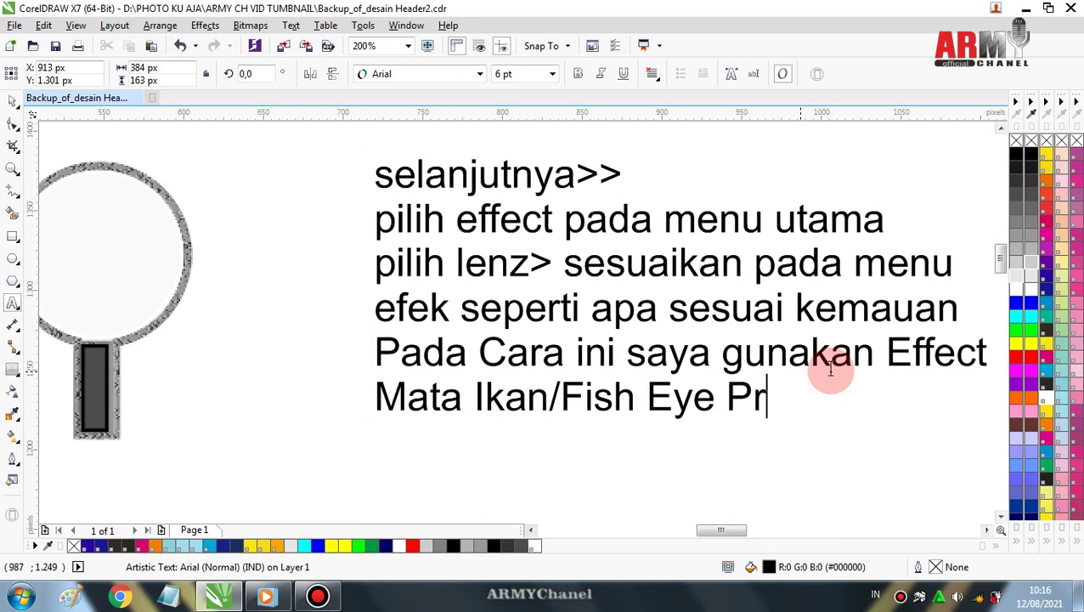
type("oz")
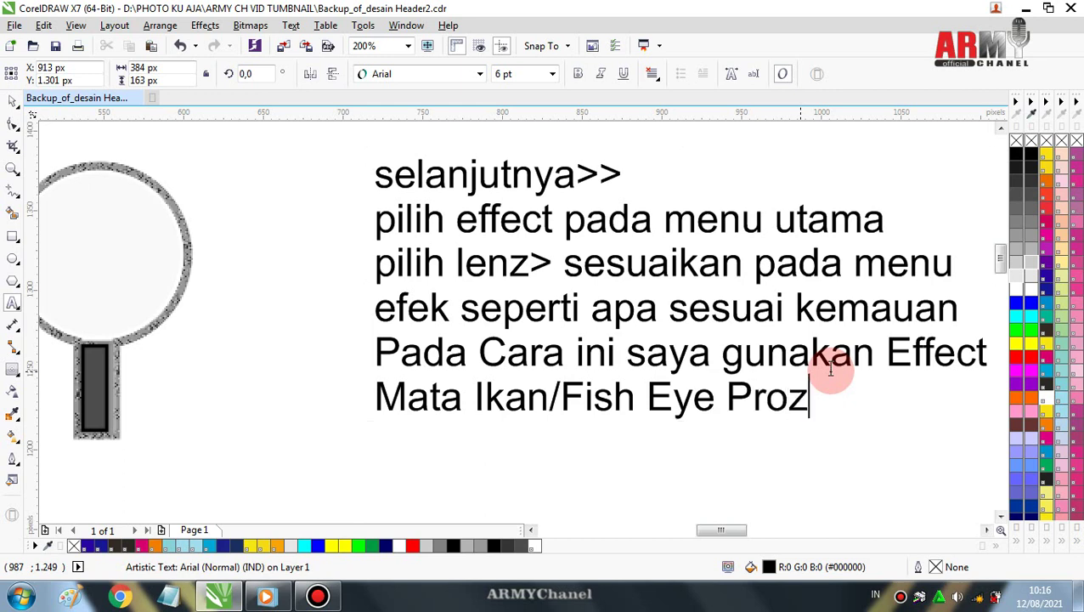
type("en")
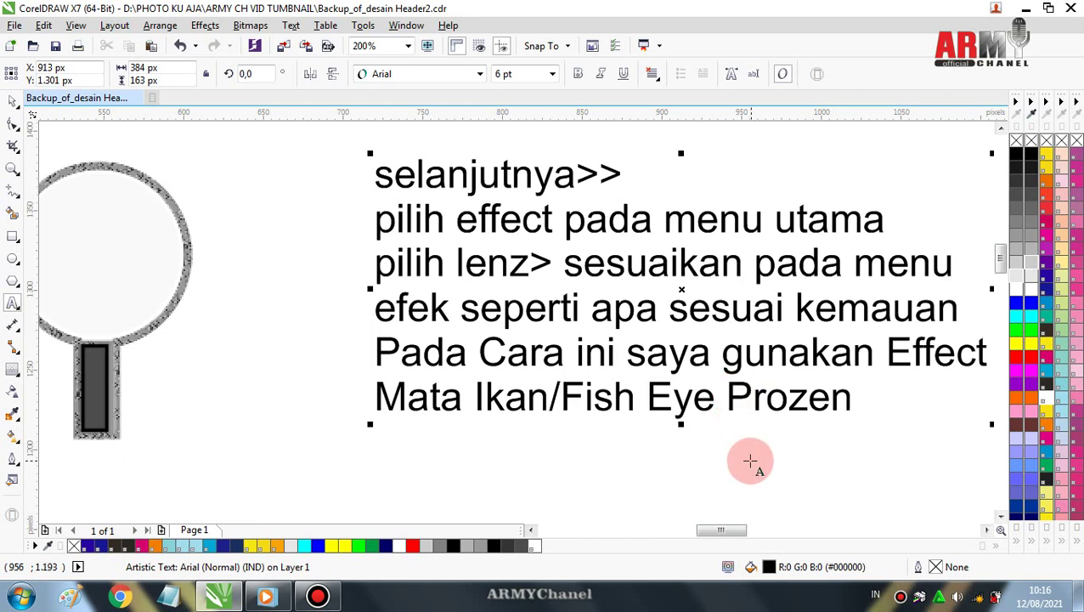
type(">>")
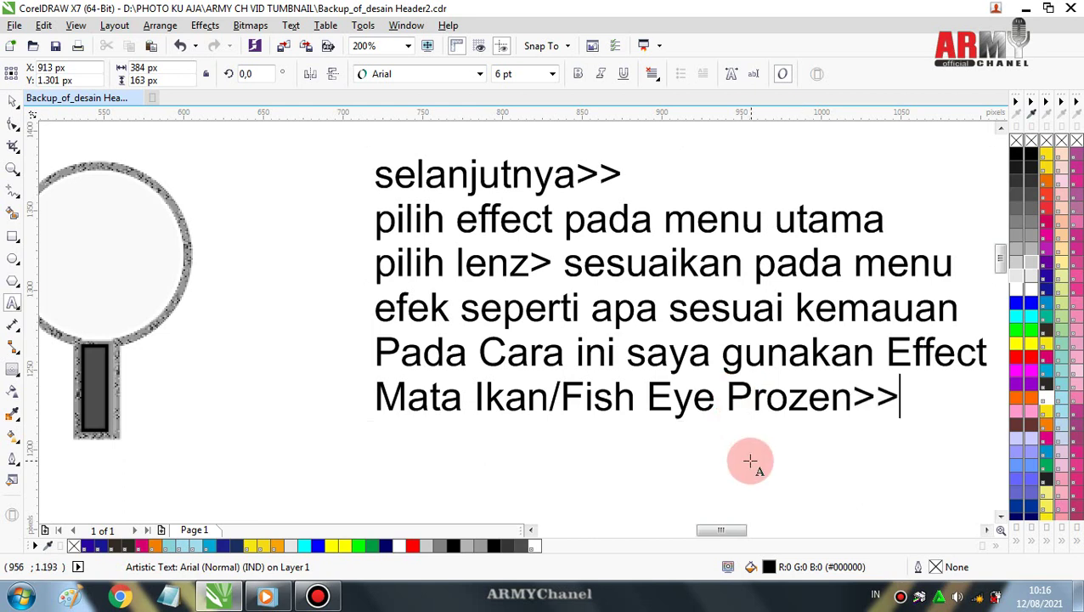
type(">>")
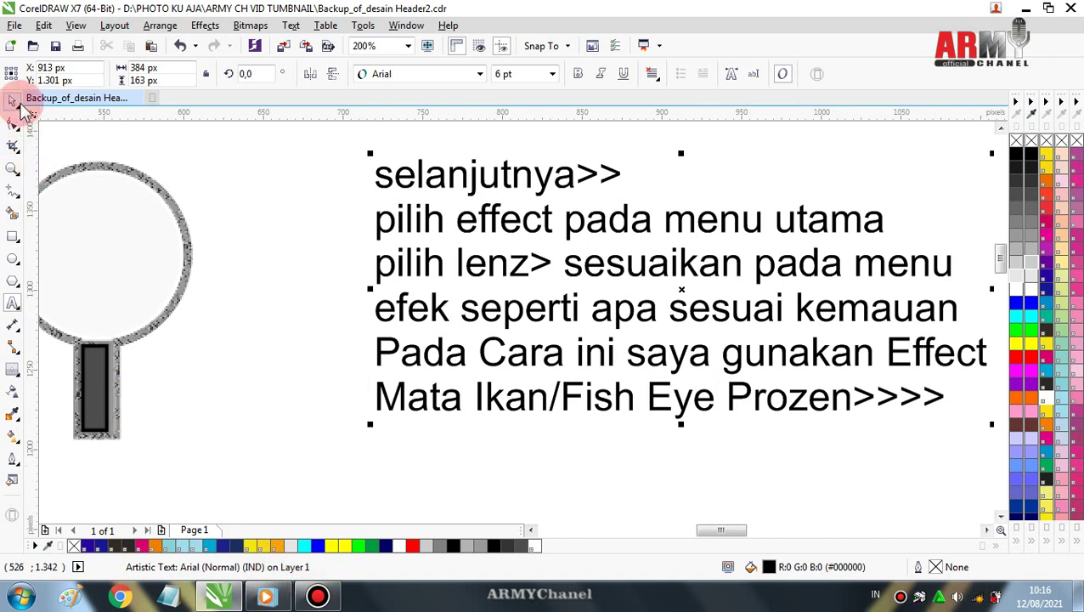
Give the lens circle a frozen Fish Eye lens at a 340% rate
left_click(530, 529)
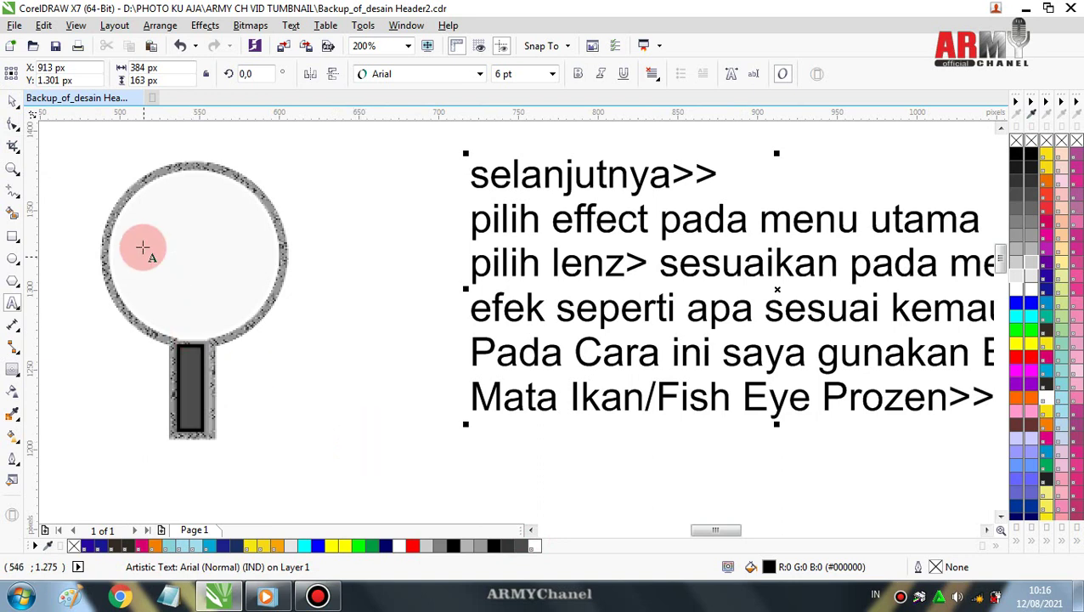
left_click(986, 529)
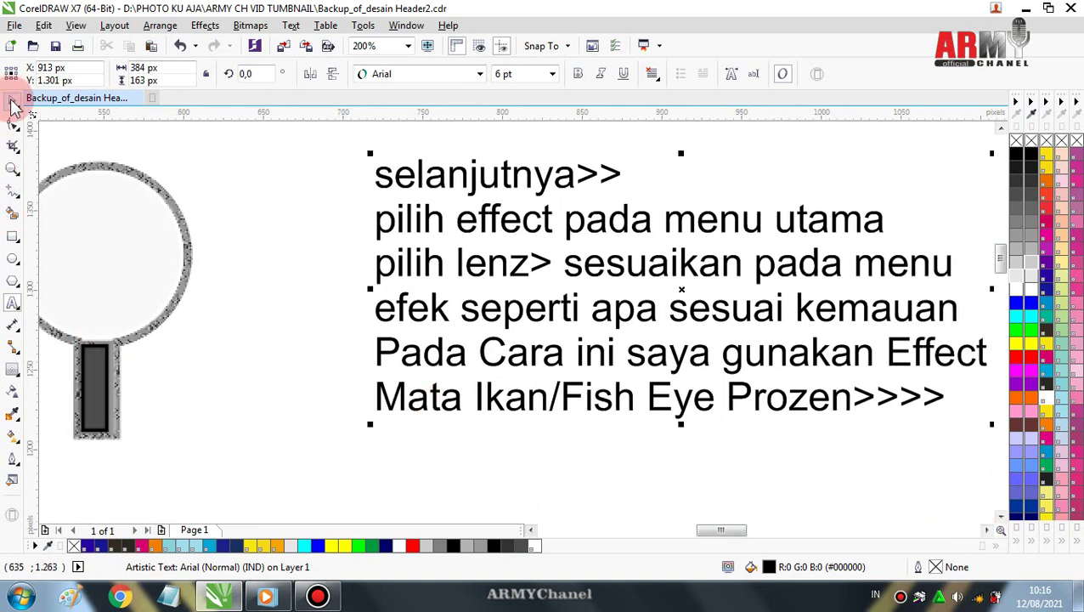
left_click(108, 226)
key("ctrl+space")
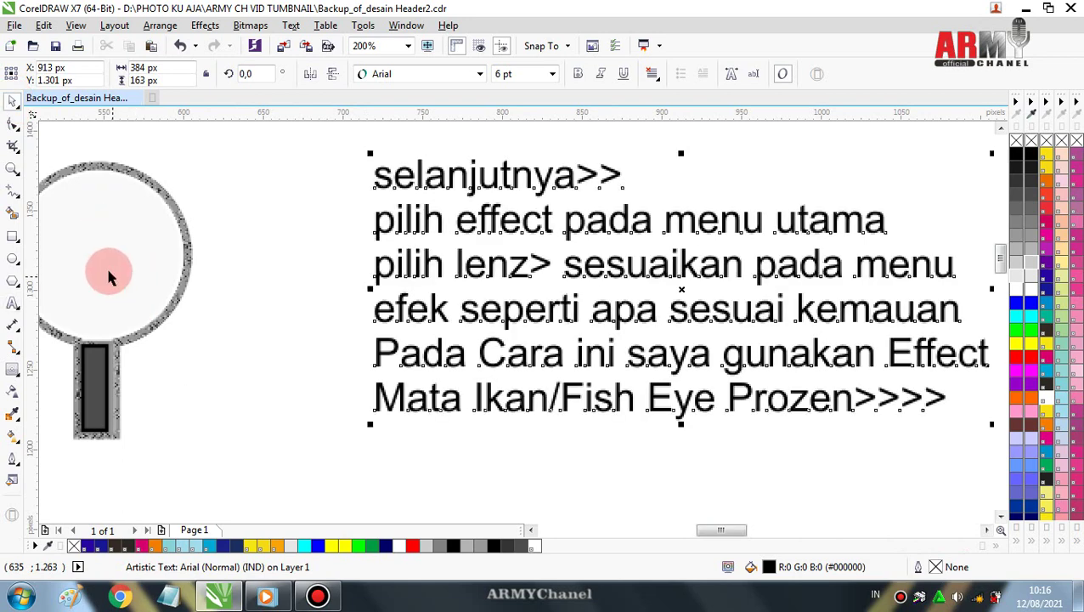
left_click(107, 269)
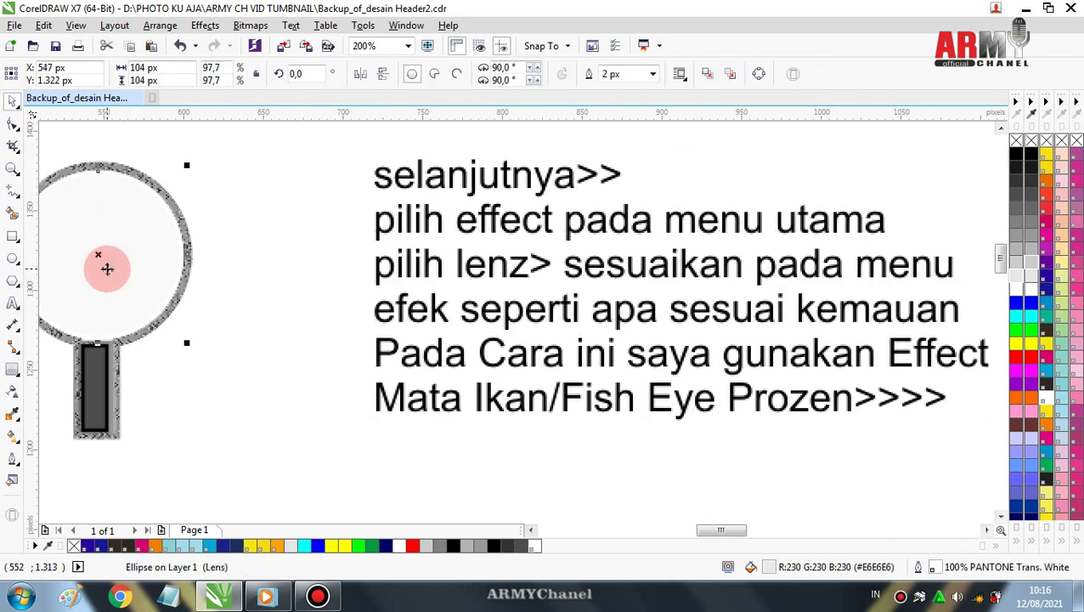
left_click(207, 27)
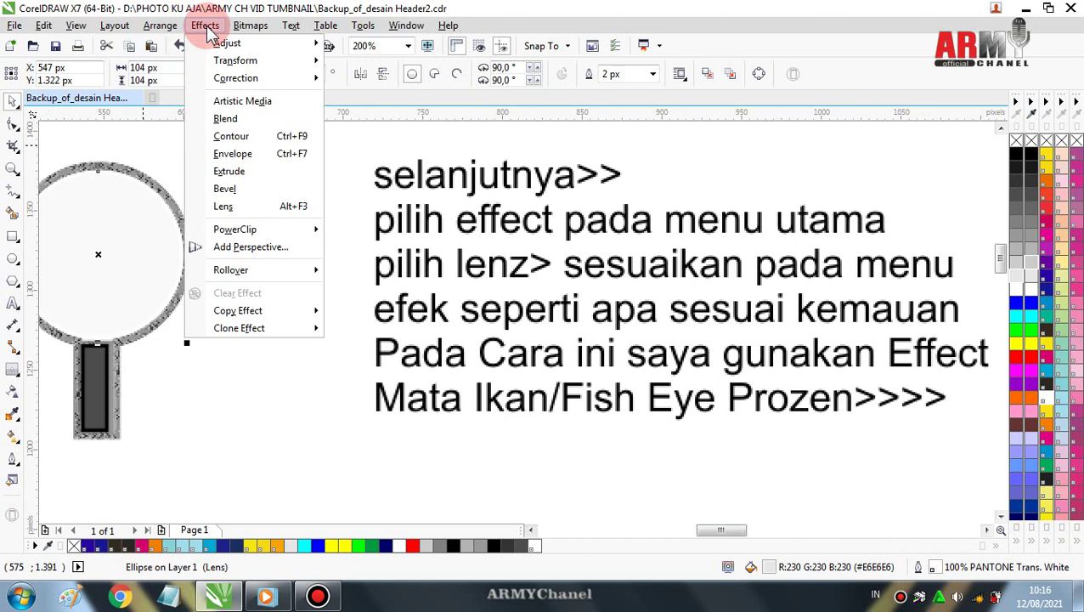
mouse_move(234, 229)
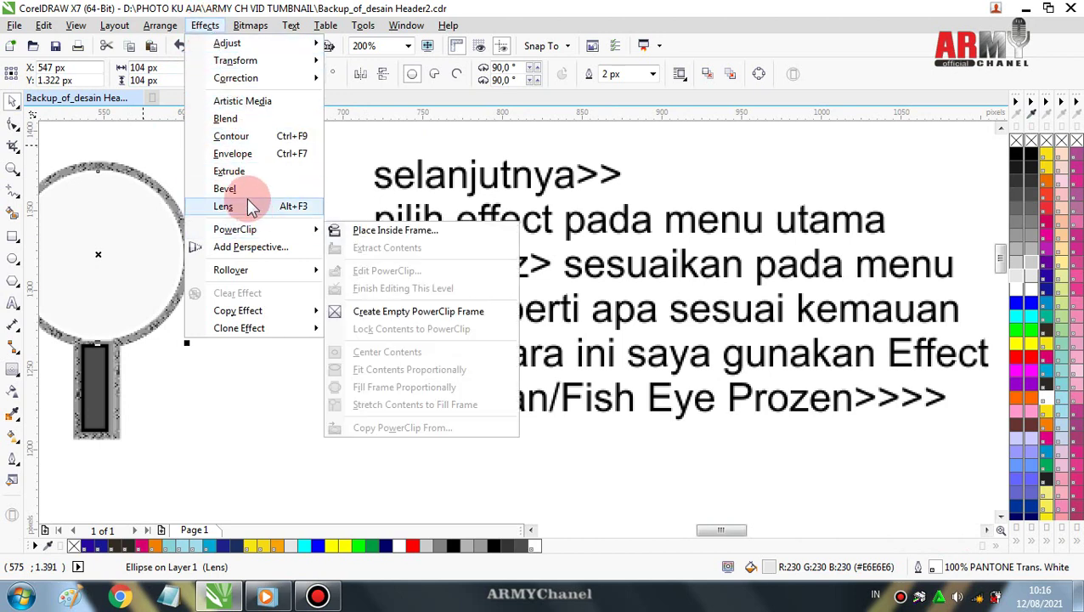
left_click(252, 207)
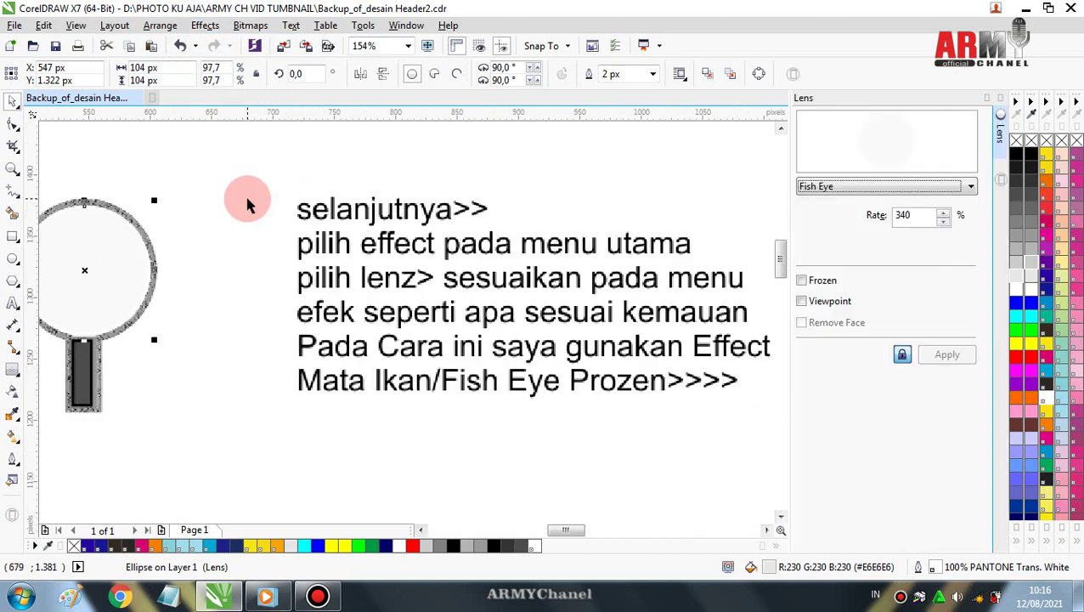
left_click(969, 187)
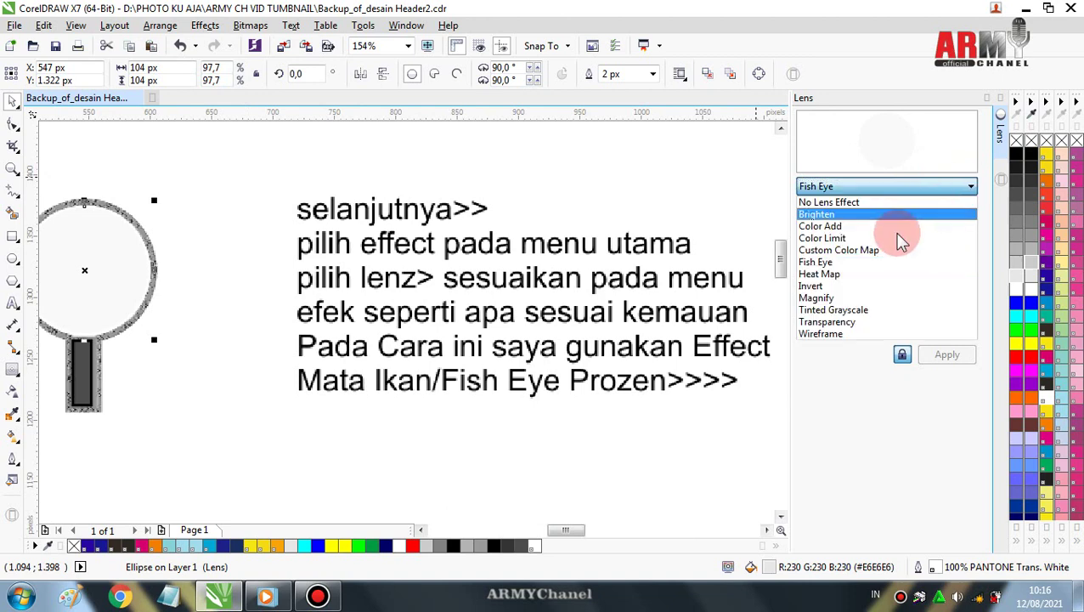
left_click(838, 263)
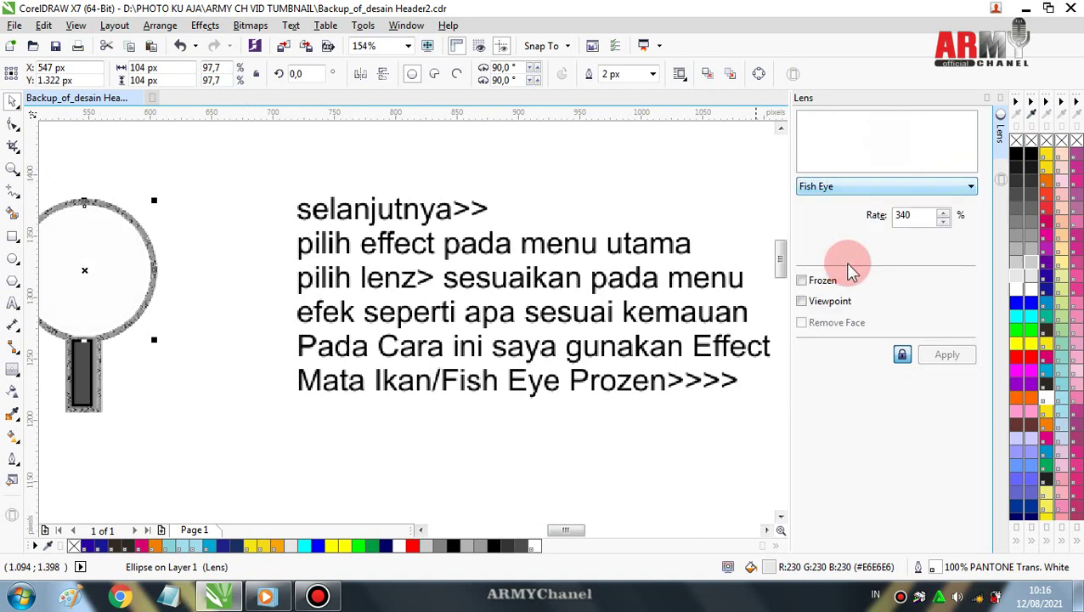
left_click(802, 281)
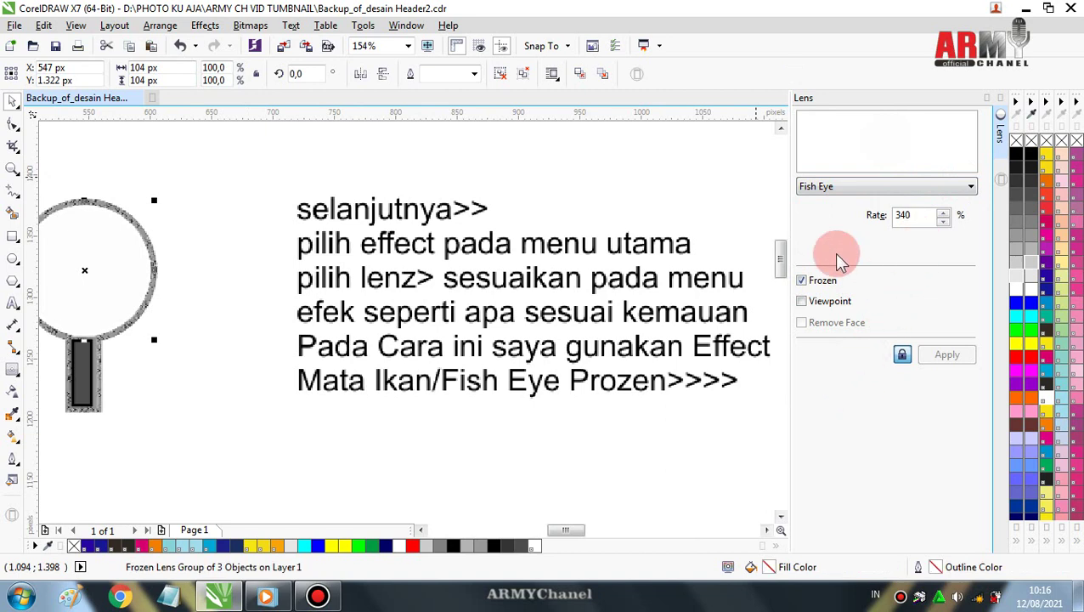
left_click(418, 527)
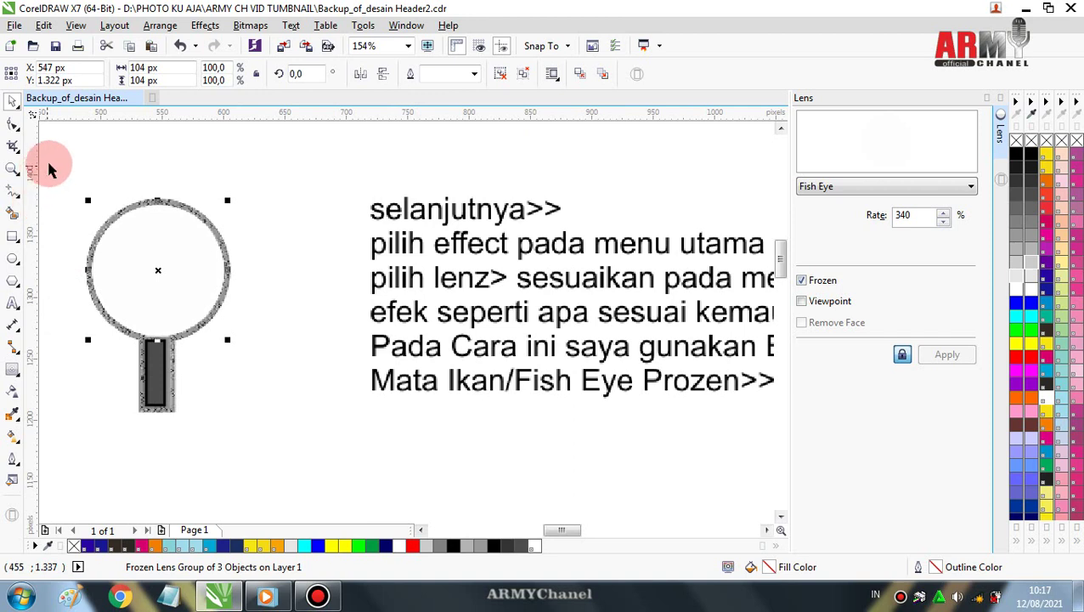
Move the magnifying glass over the instruction text and raise the lens rate to 405
left_click_drag(48, 170, 205, 383)
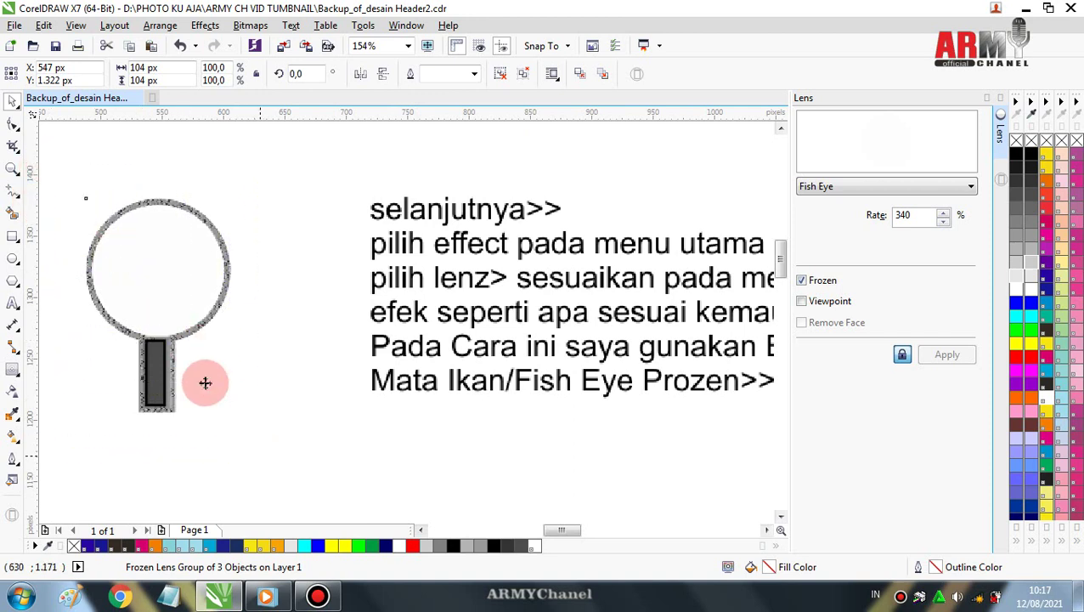
left_click_drag(162, 302, 379, 267)
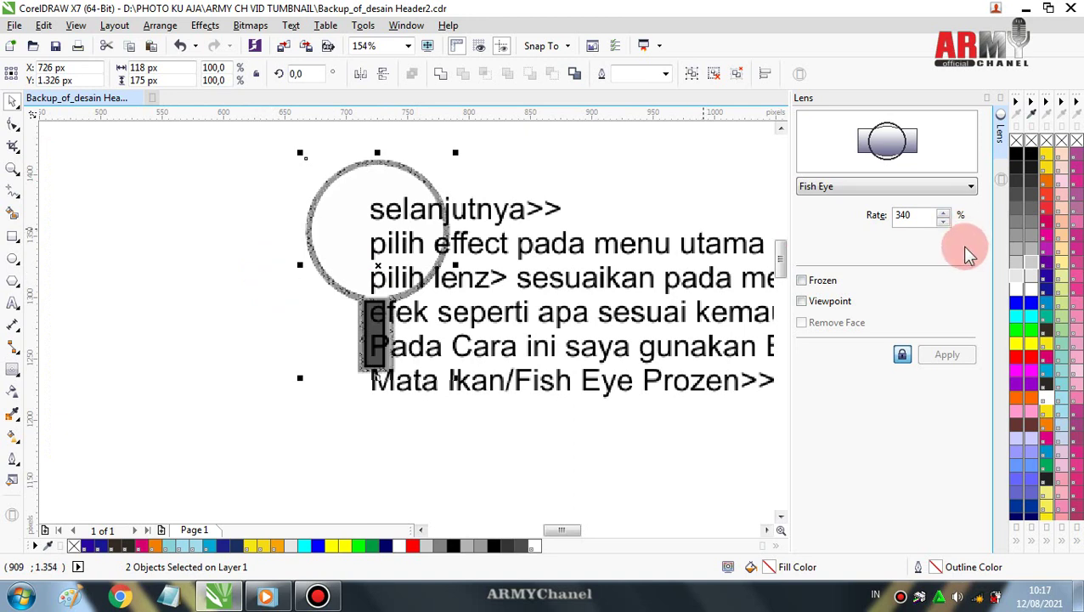
left_click(943, 211)
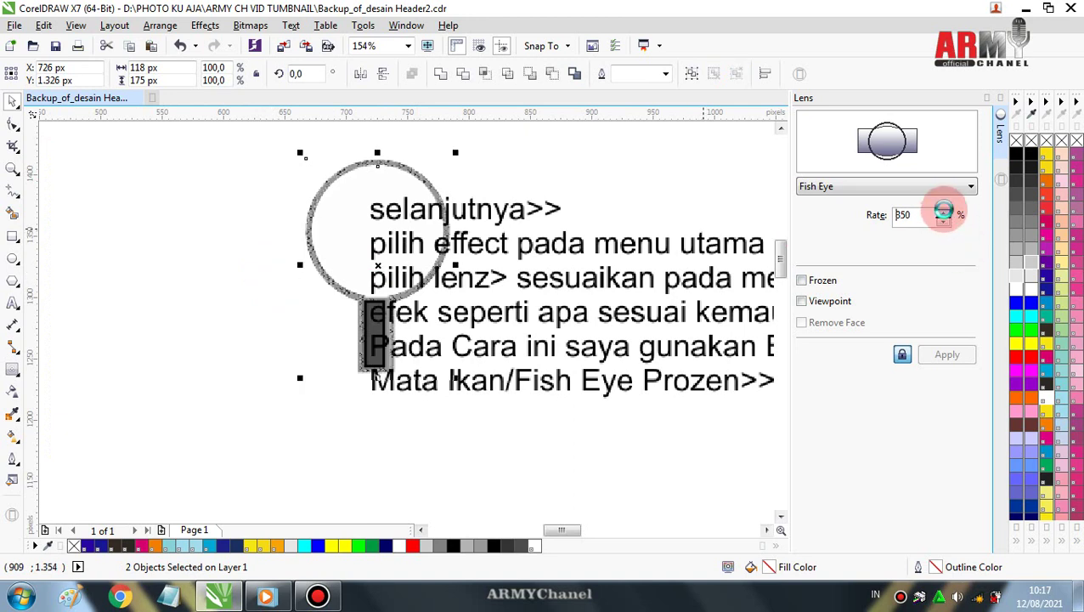
left_click(944, 211)
Select only the lens circle, raise its rate to 465, and bring it in front
left_click(215, 212)
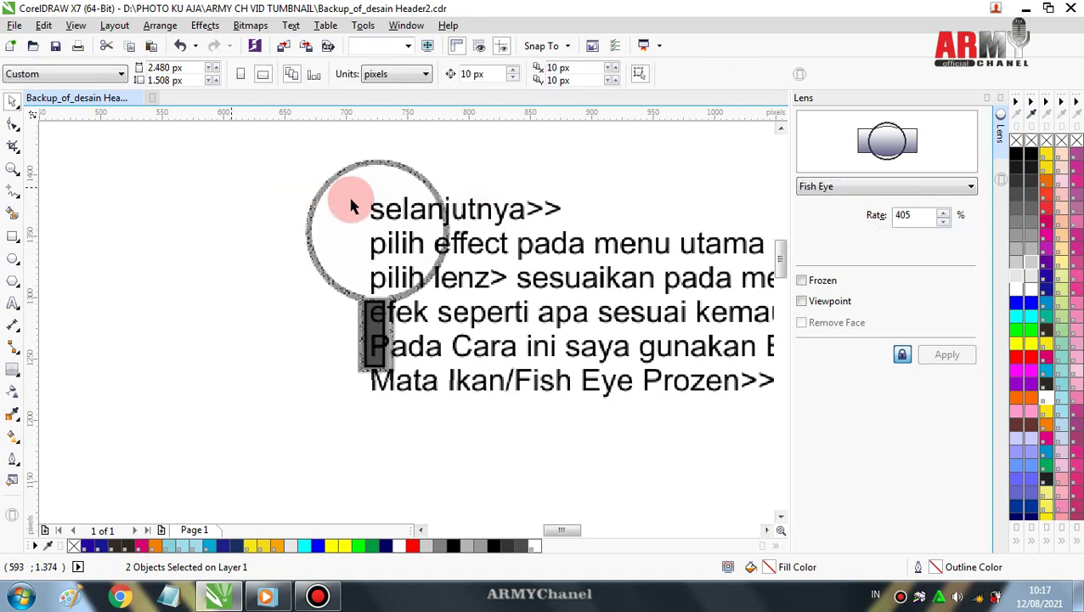
left_click(352, 199)
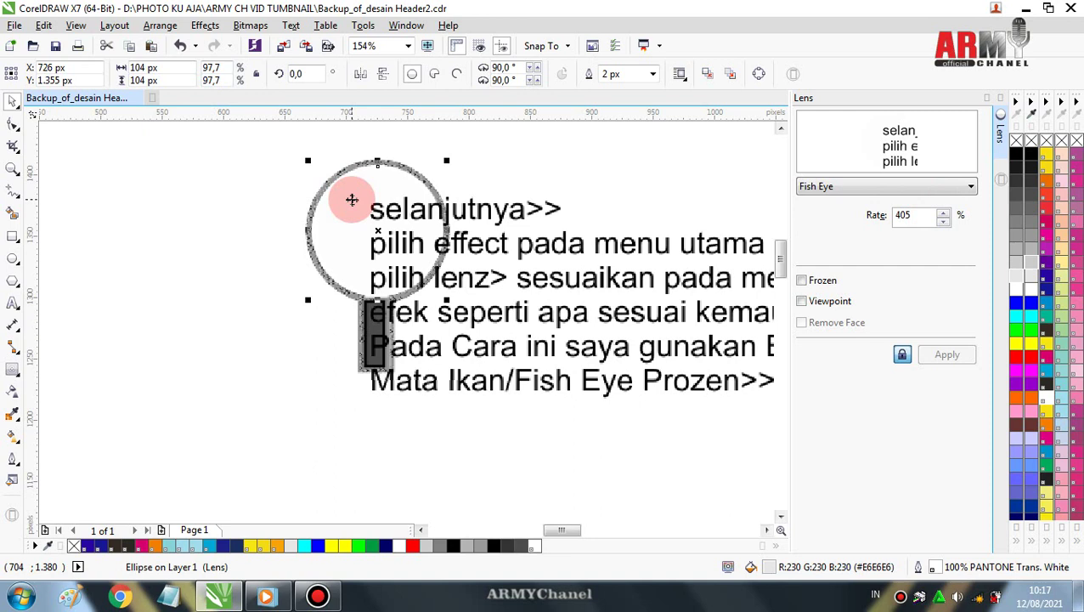
left_click(944, 213)
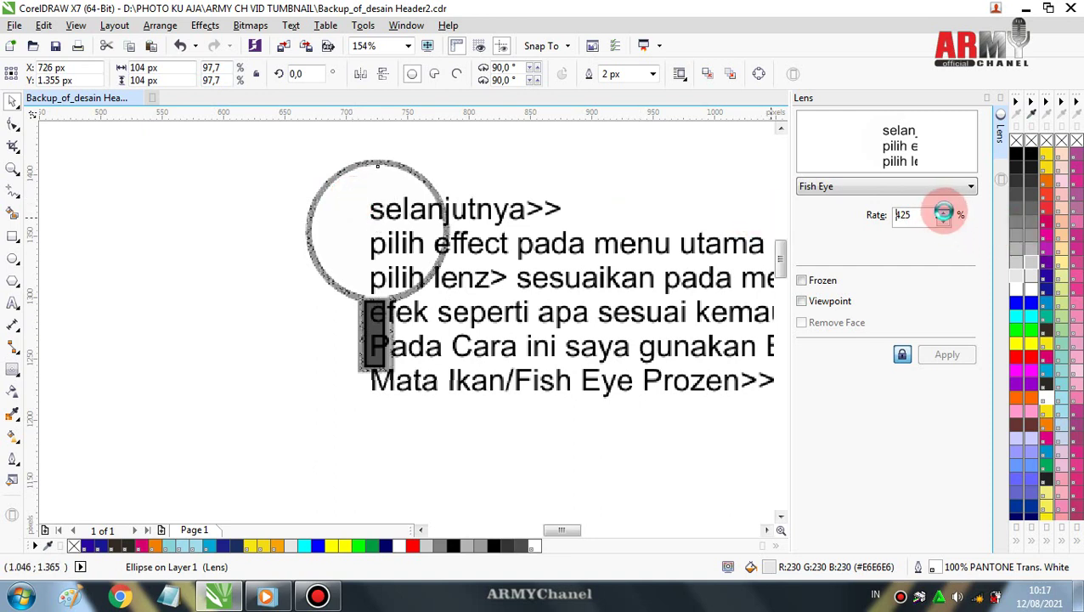
left_click(944, 212)
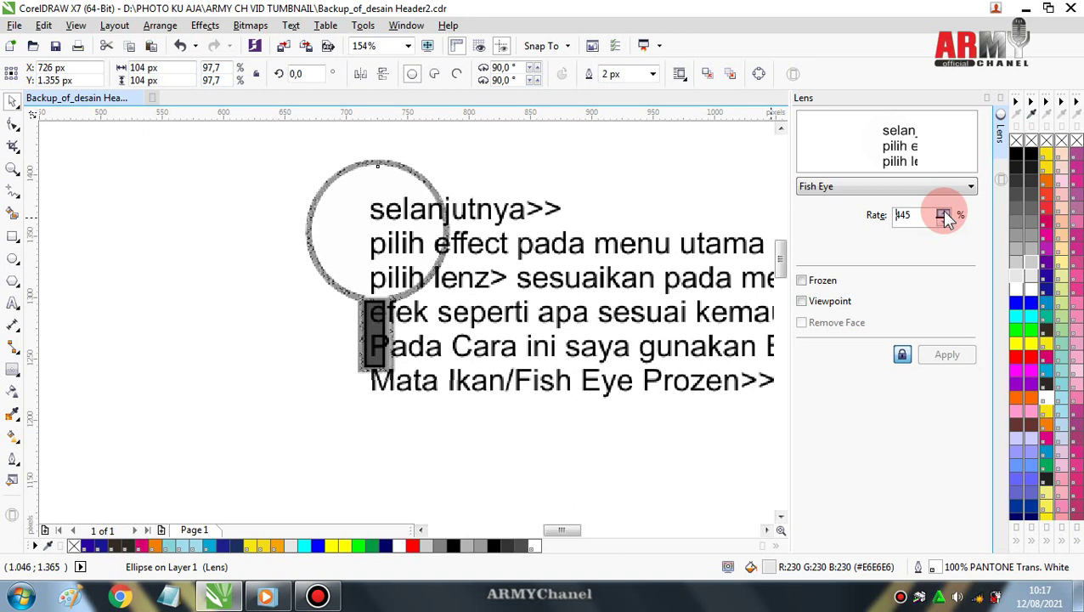
left_click(316, 239)
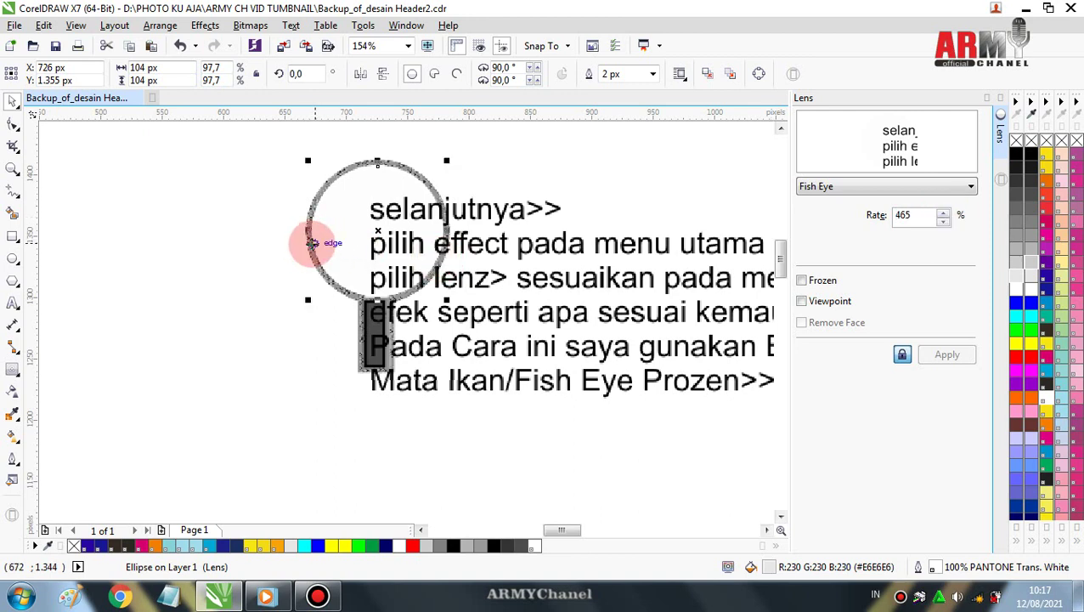
right_click(308, 243)
mouse_move(356, 401)
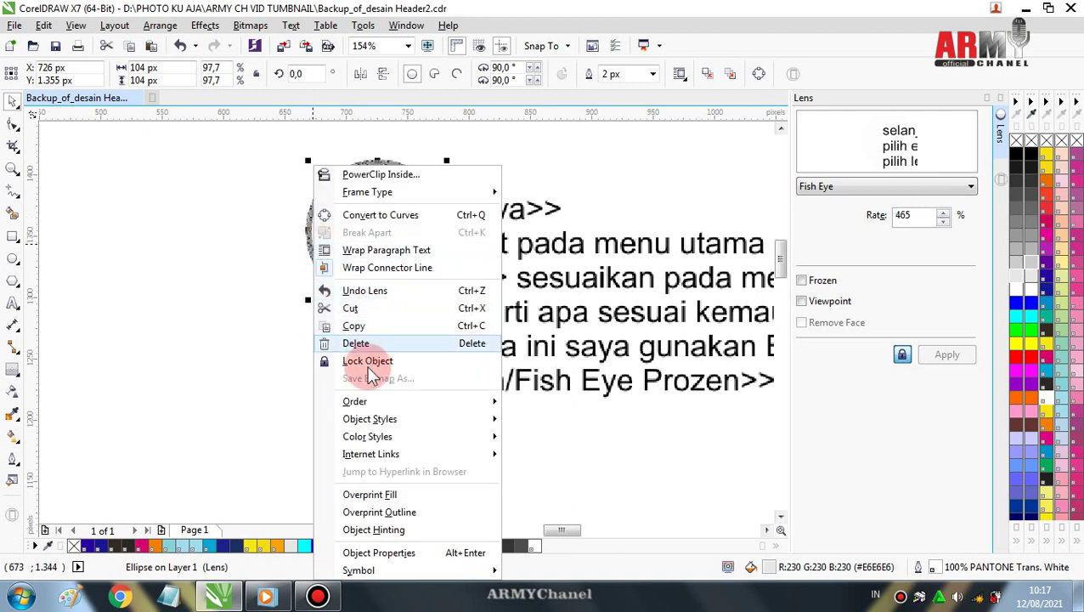
left_click(547, 403)
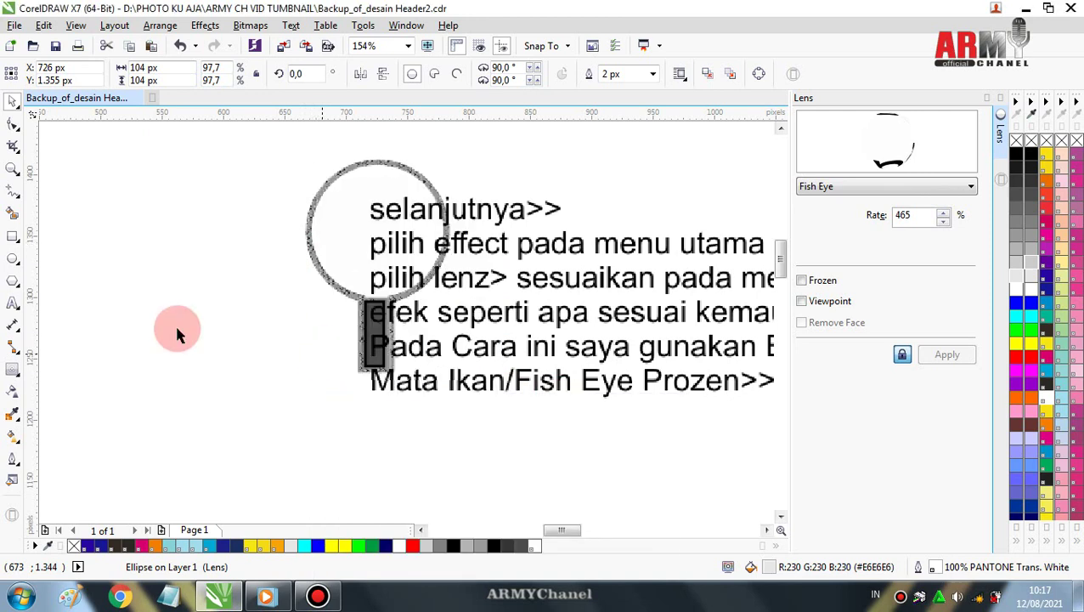
Lower the Fish Eye rate step by step from 465 down to 350
left_click(943, 221)
left_click(943, 221)
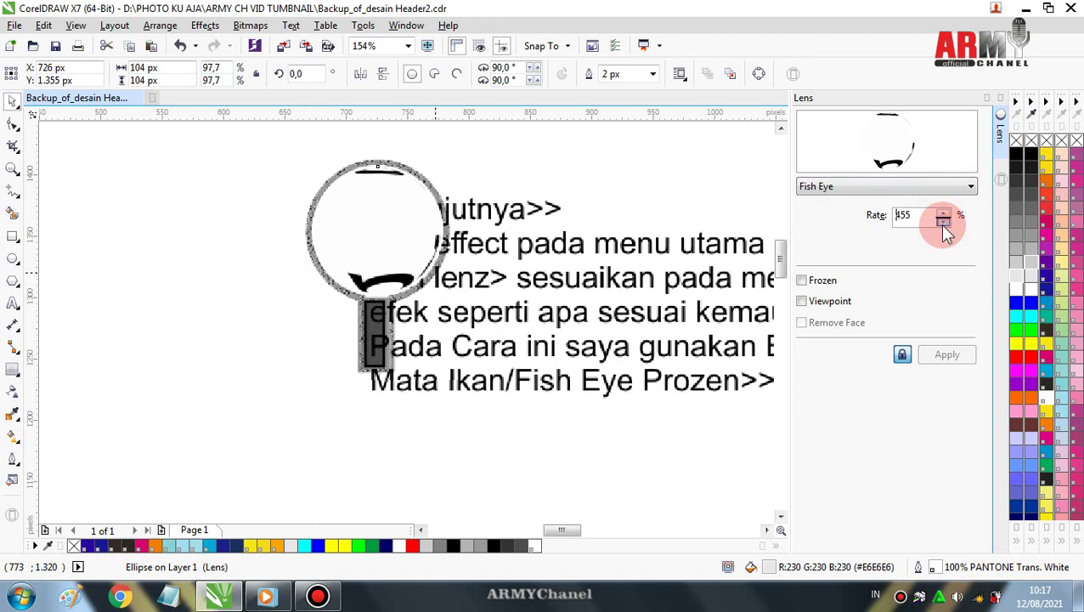
left_click(943, 221)
left_click(943, 221)
left_click(943, 222)
left_click(943, 222)
left_click(943, 221)
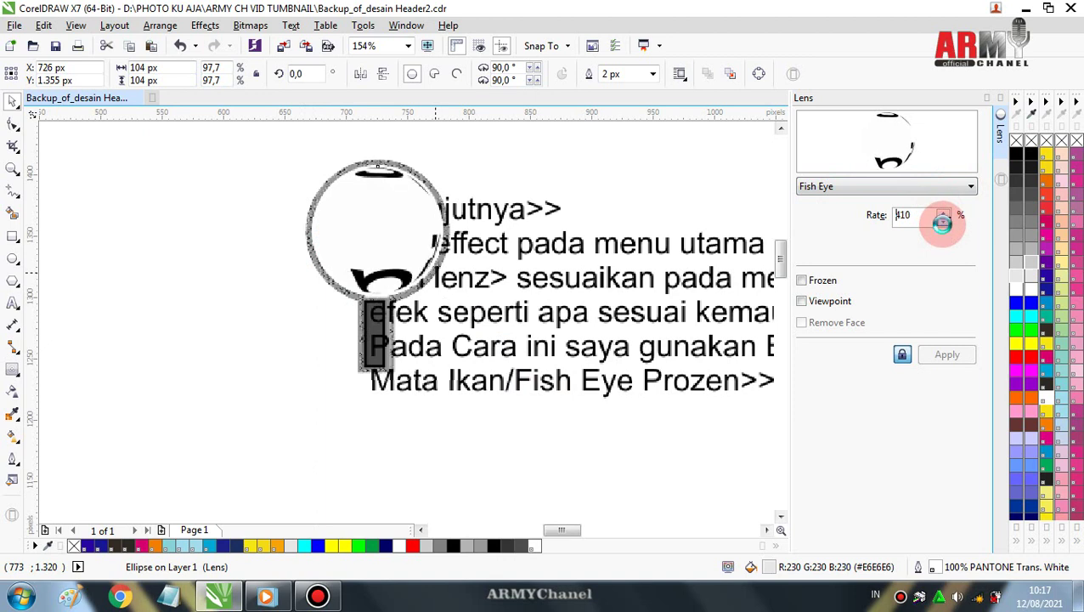
left_click(943, 221)
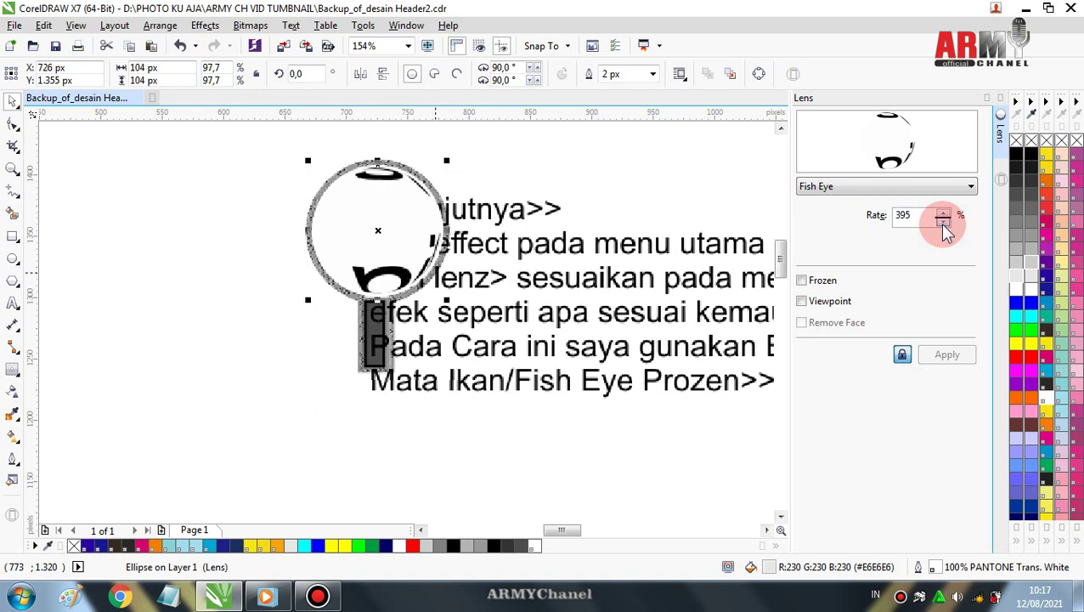
left_click(943, 221)
left_click(943, 221)
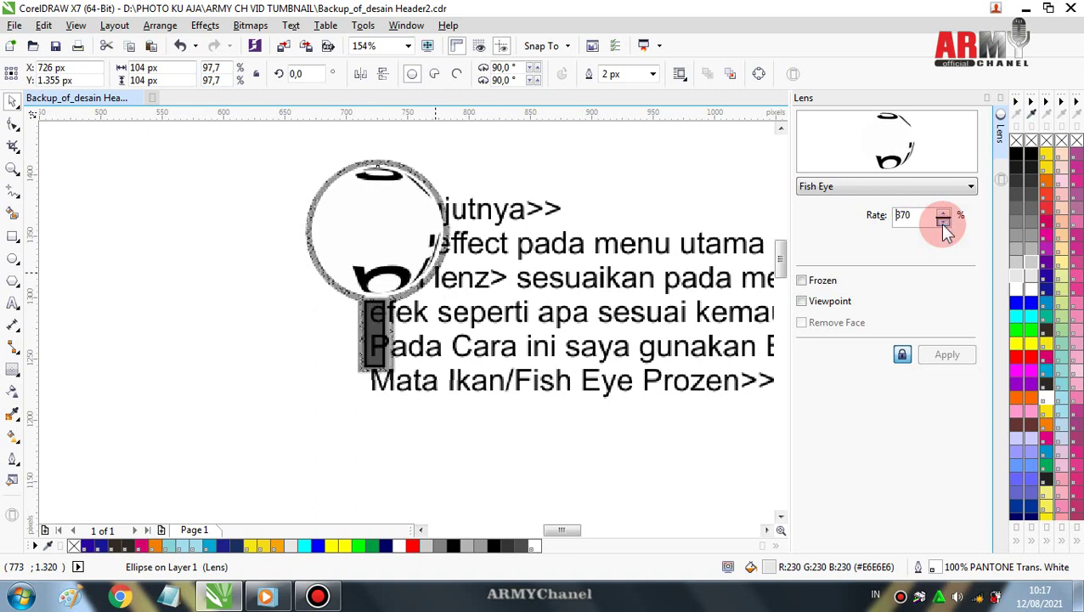
left_click(943, 221)
left_click(943, 222)
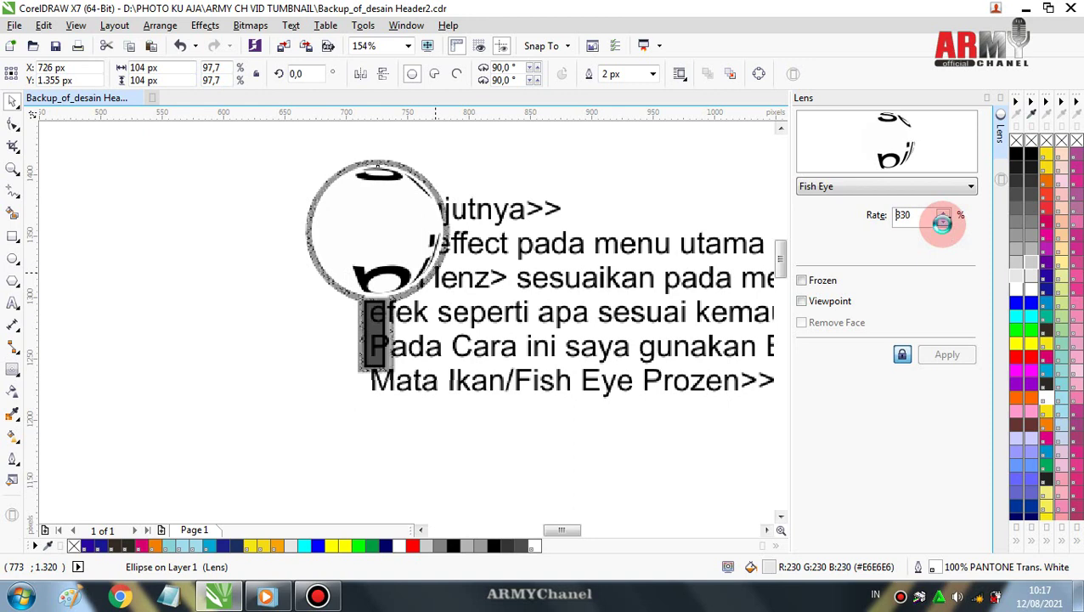
Keep lowering the Fish Eye rate until it reads 190%
left_click(944, 221)
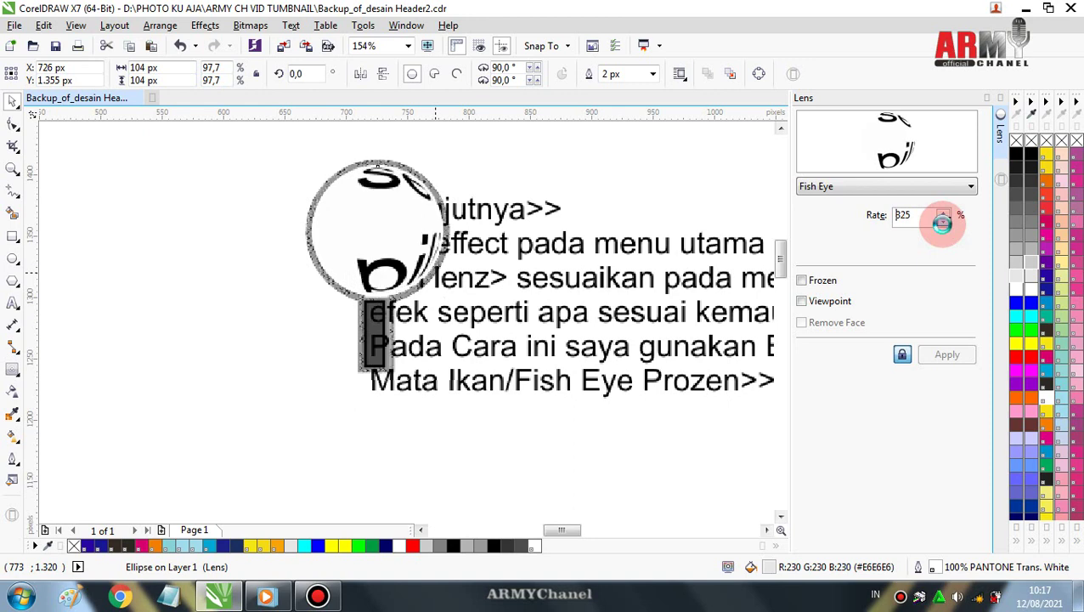
left_click(943, 222)
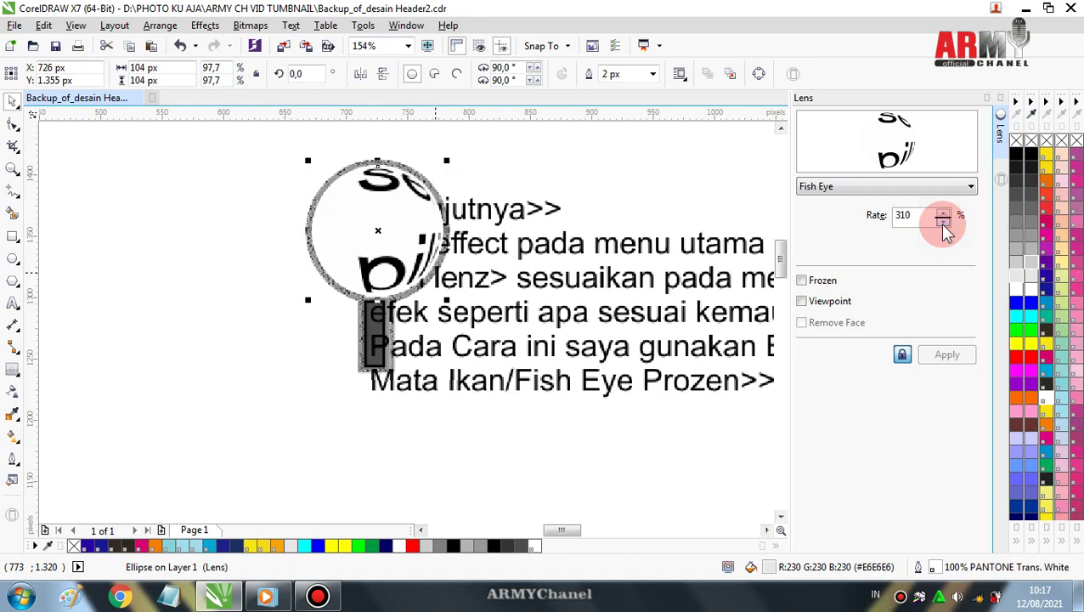
left_click(943, 222)
left_click(943, 222)
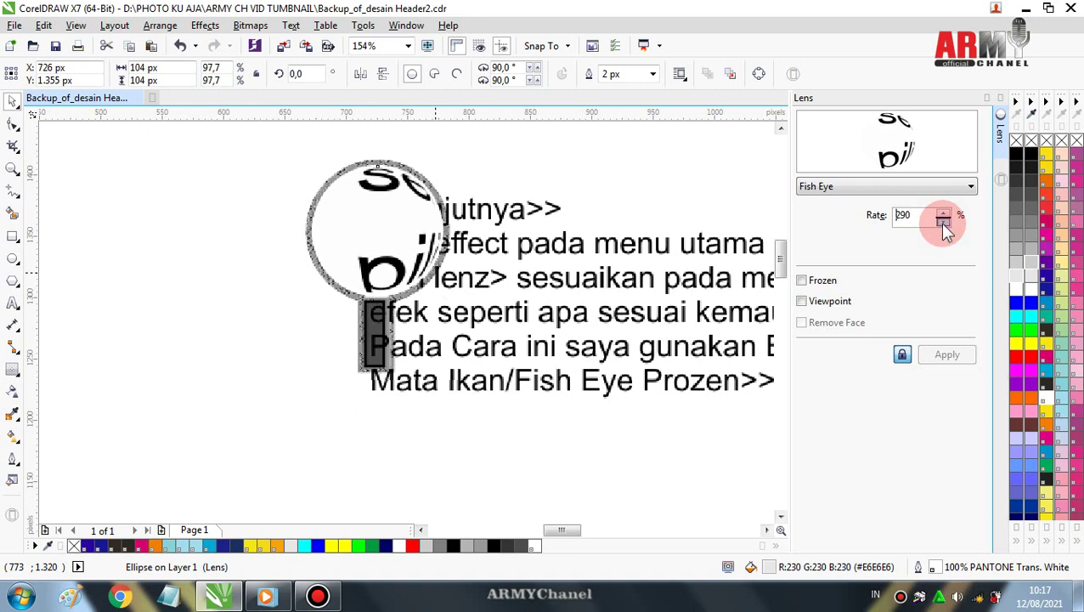
left_click(944, 221)
left_click(943, 222)
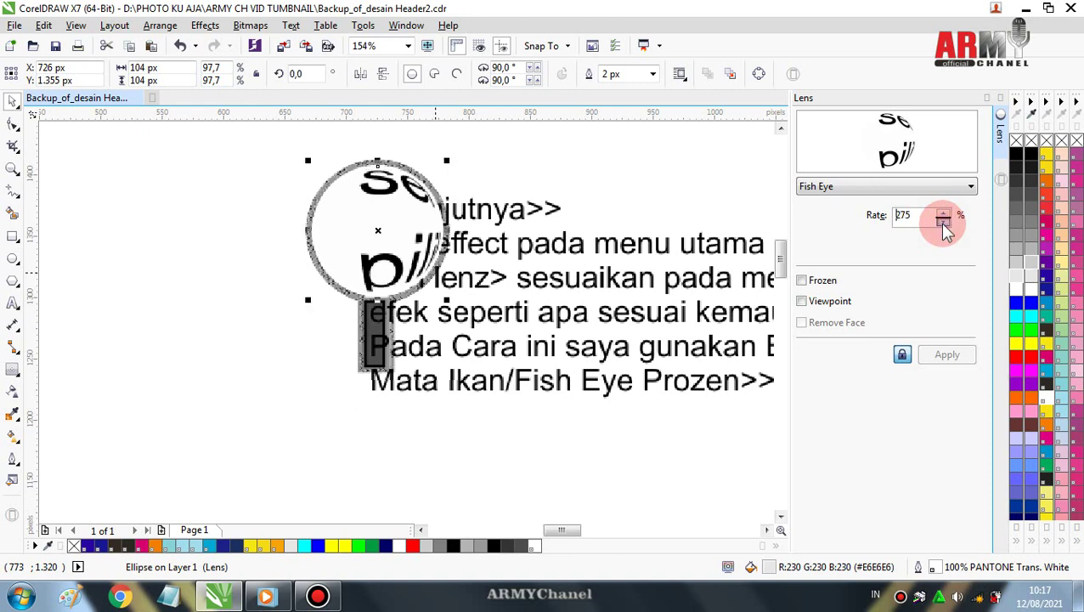
left_click(943, 222)
left_click(943, 222)
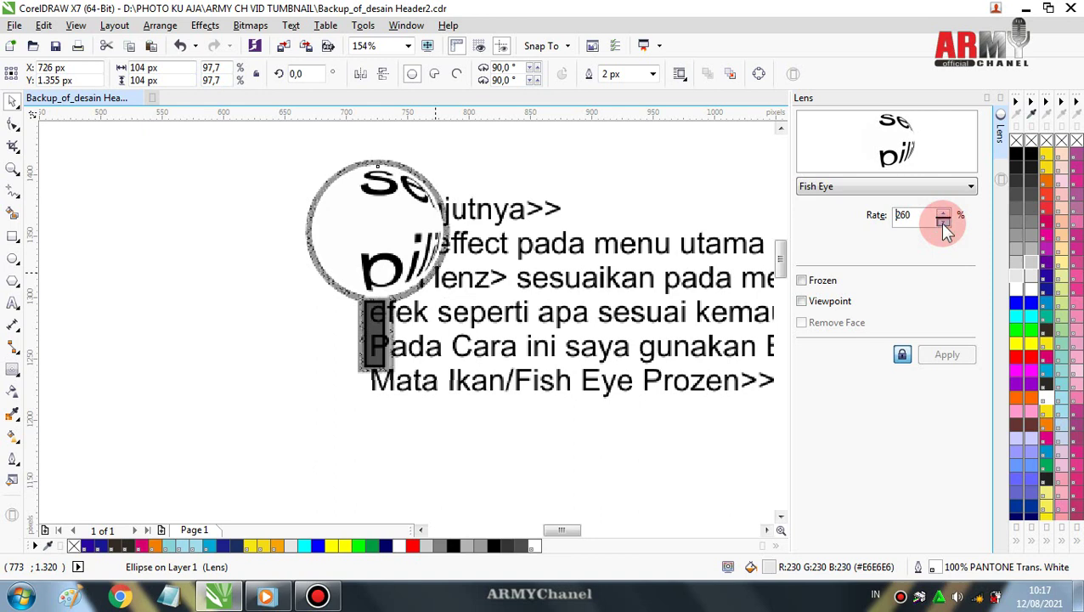
left_click(943, 222)
left_click(943, 221)
left_click(943, 222)
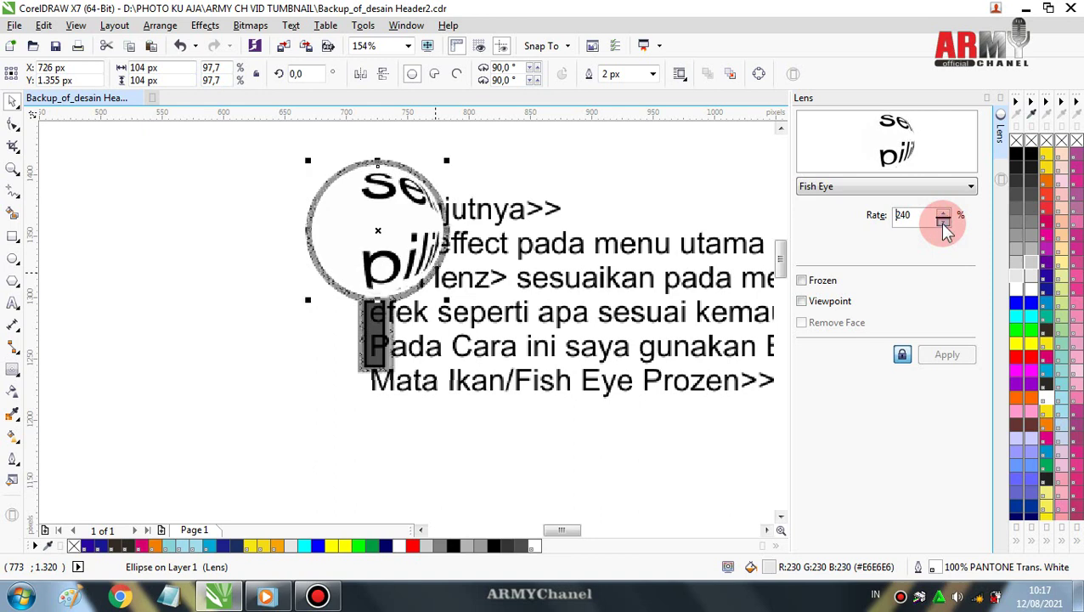
left_click(943, 222)
left_click(943, 222)
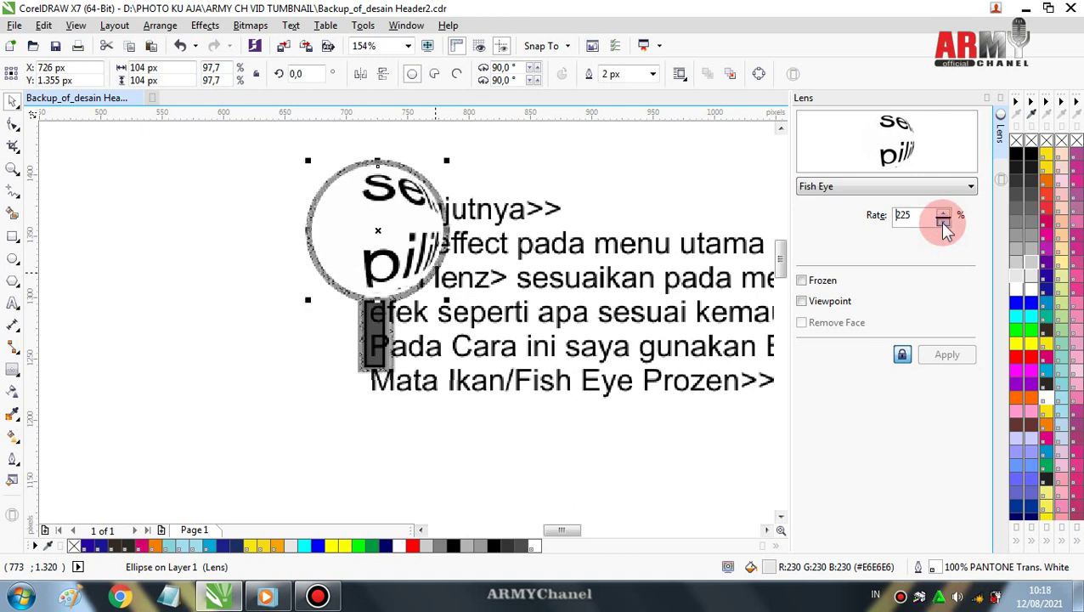
left_click(944, 222)
left_click(943, 222)
left_click(943, 222)
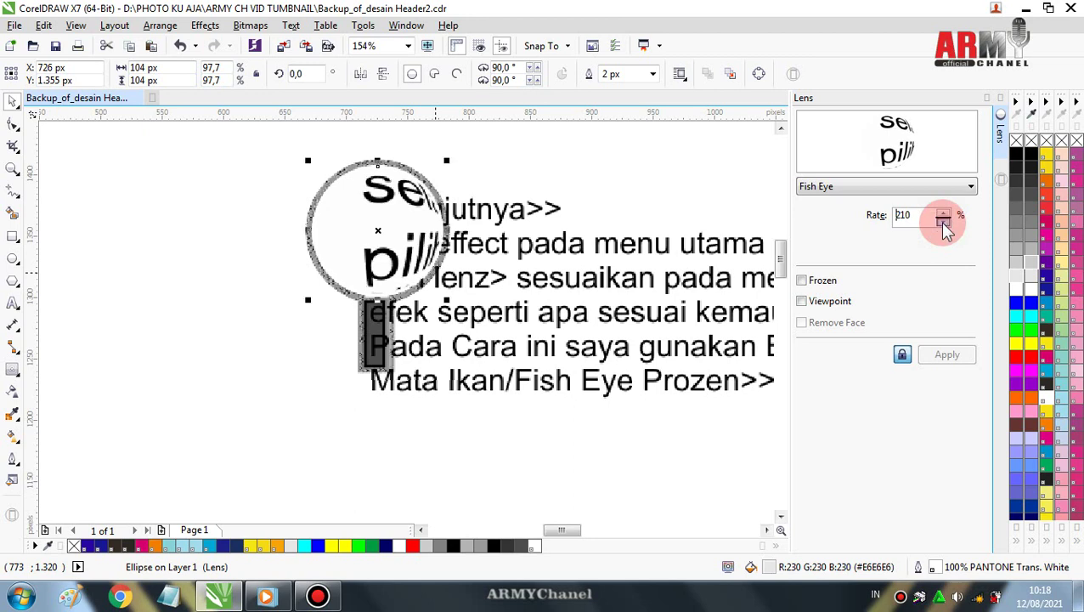
left_click(943, 221)
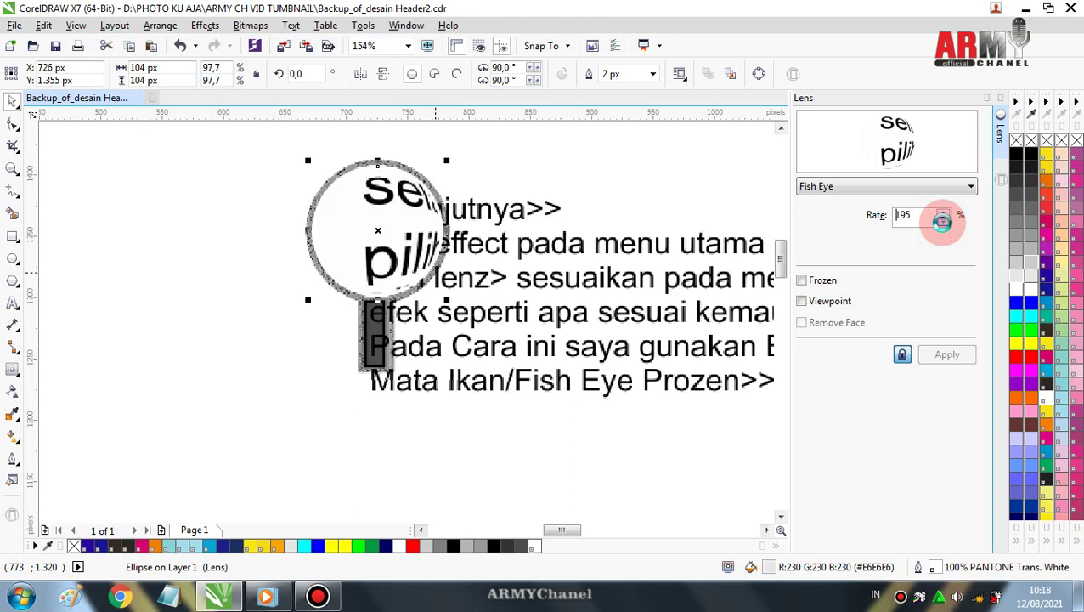
left_click(943, 222)
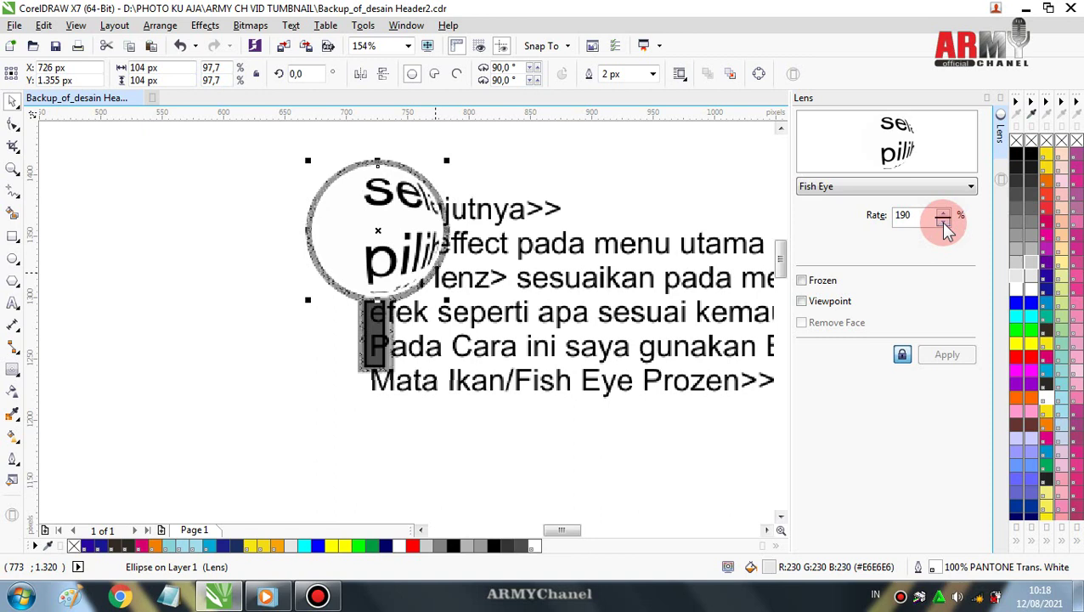
left_click(767, 530)
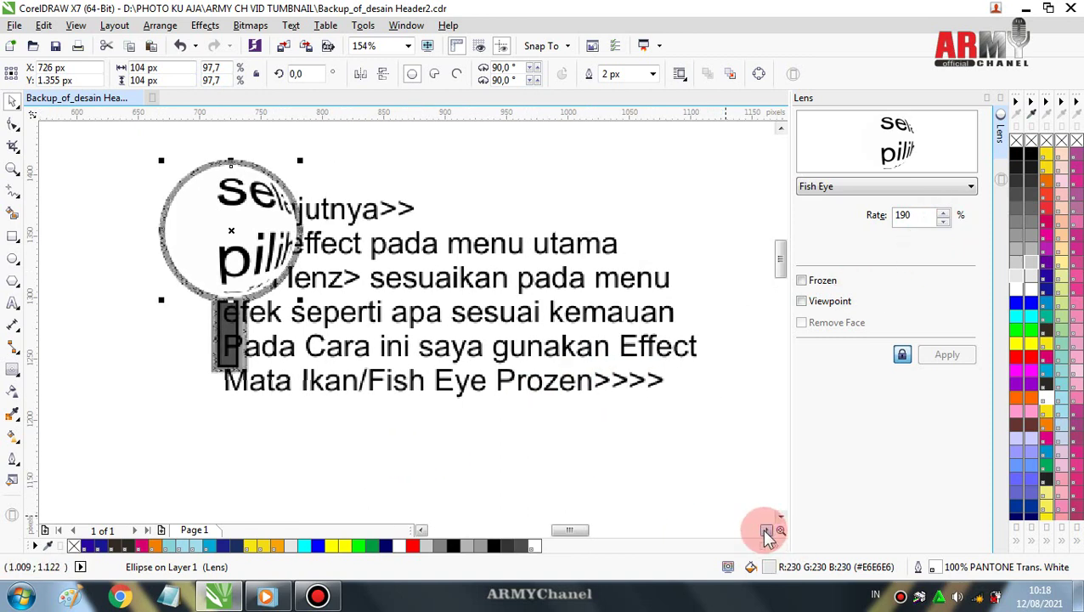
Add 'Silahkan atur Ratingnya (rate)' as a new closing line of the note
left_click(13, 303)
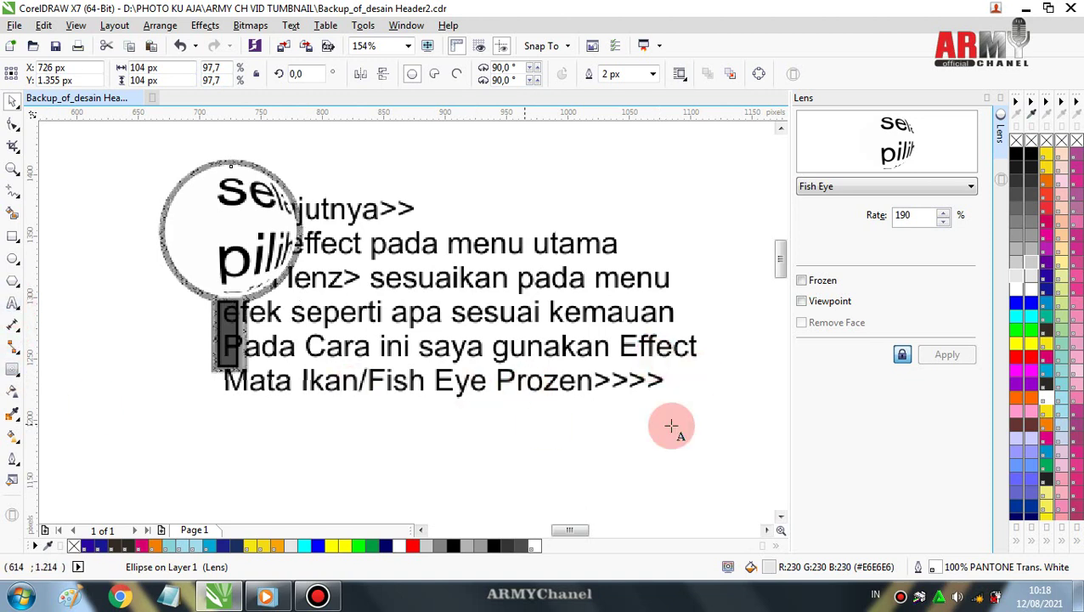
left_click(662, 380)
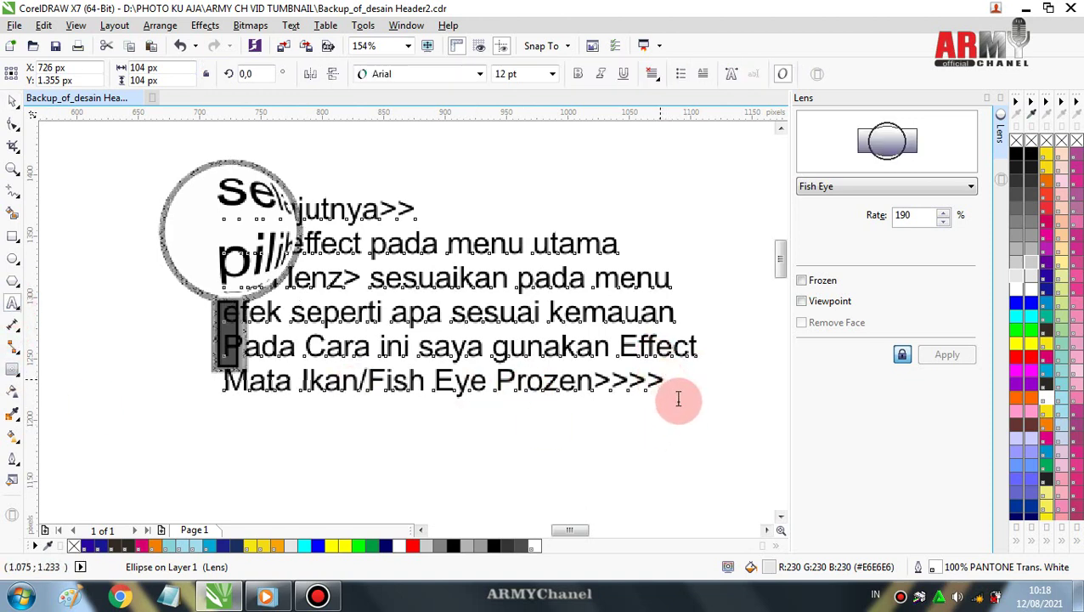
key("Return")
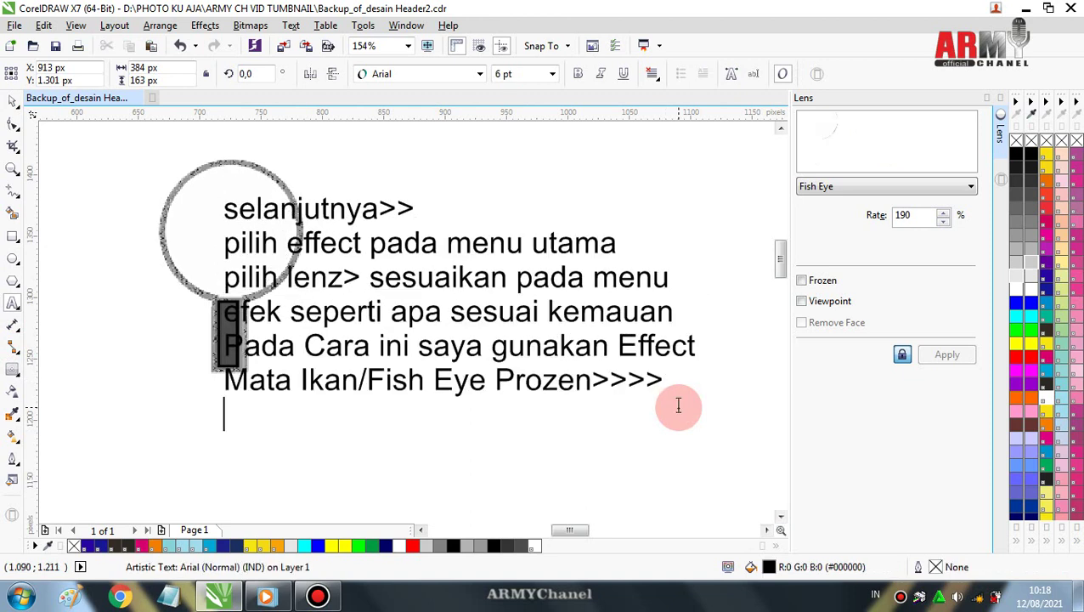
type("Si")
type("lahkan a")
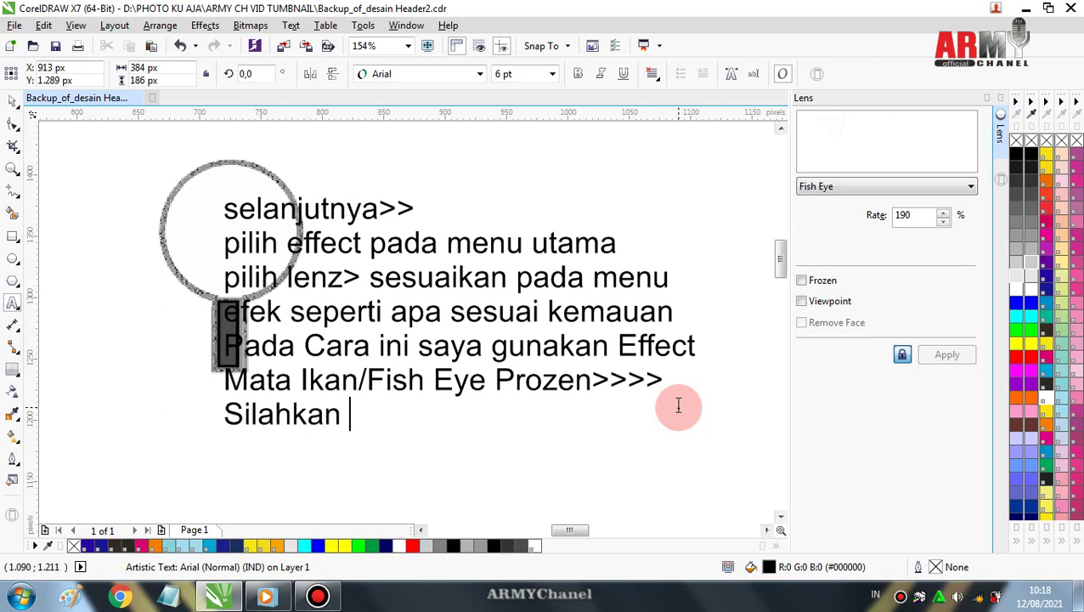
type("tur R")
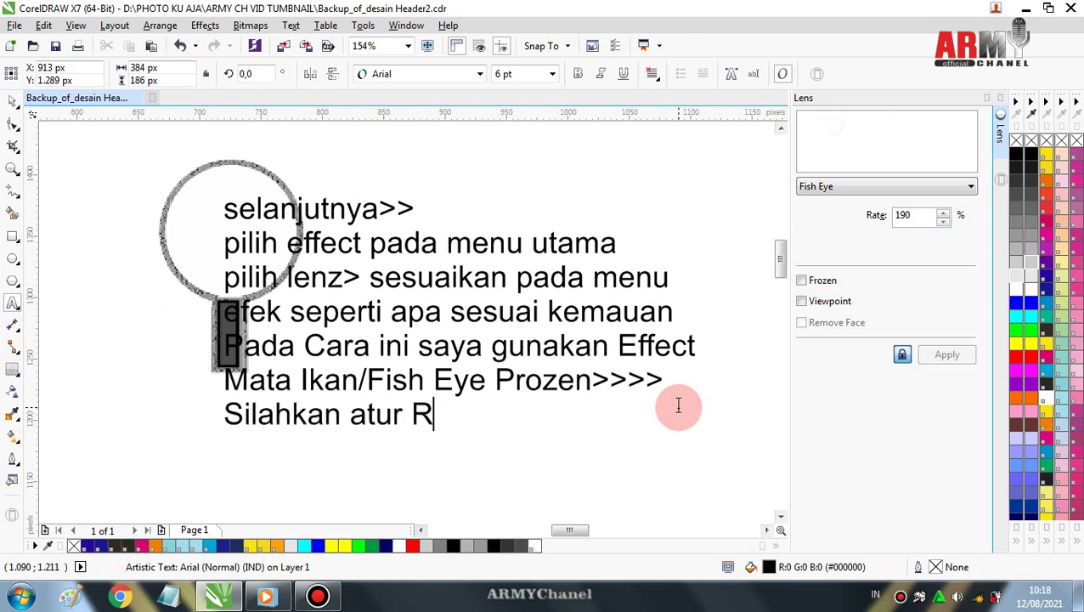
type("ati")
type("ngnya")
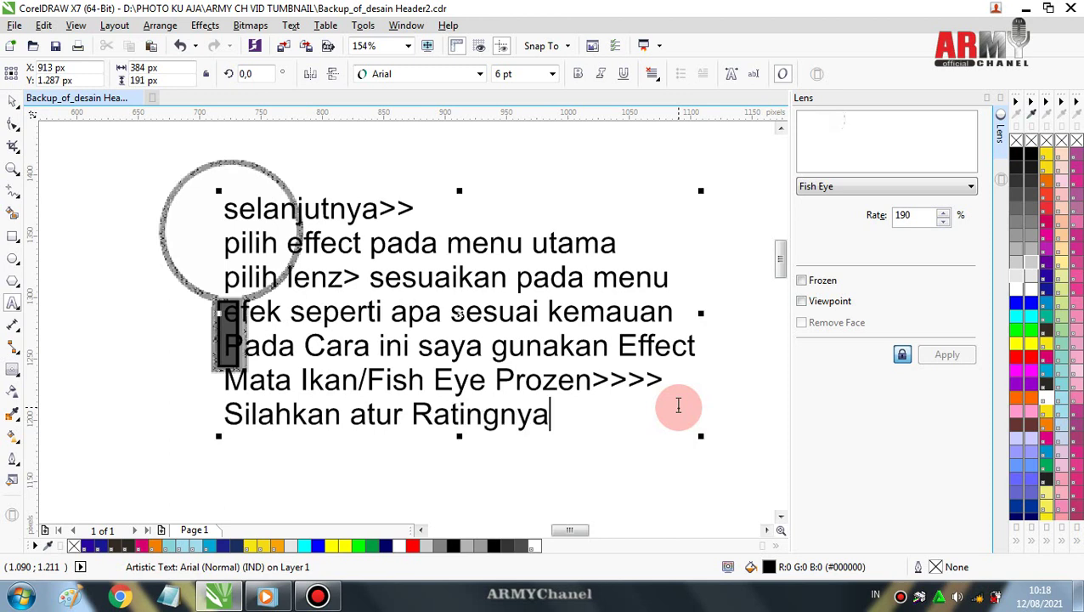
type(" (")
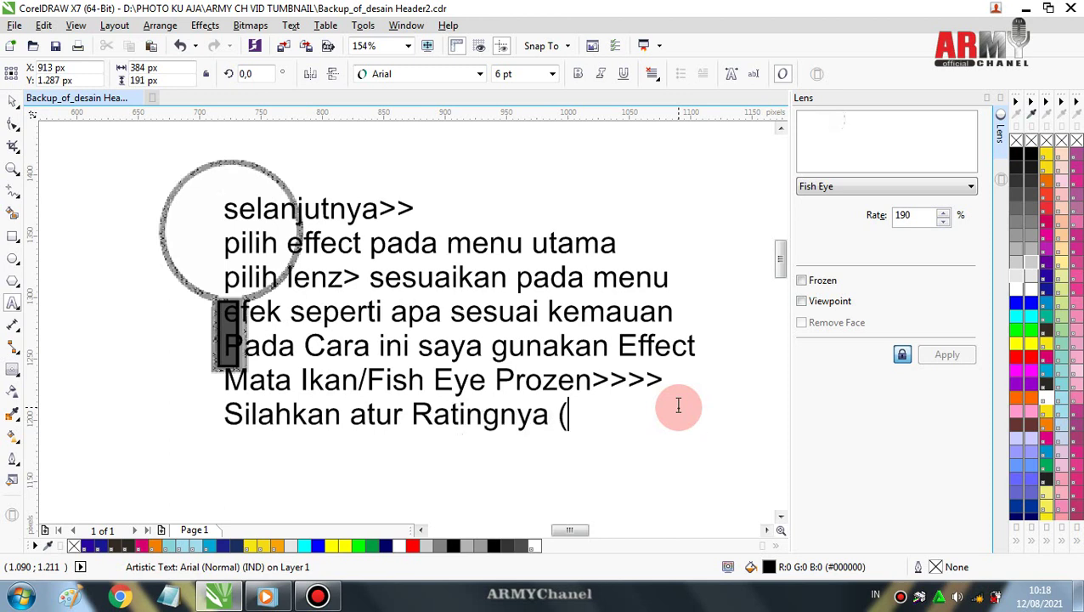
type("rate")
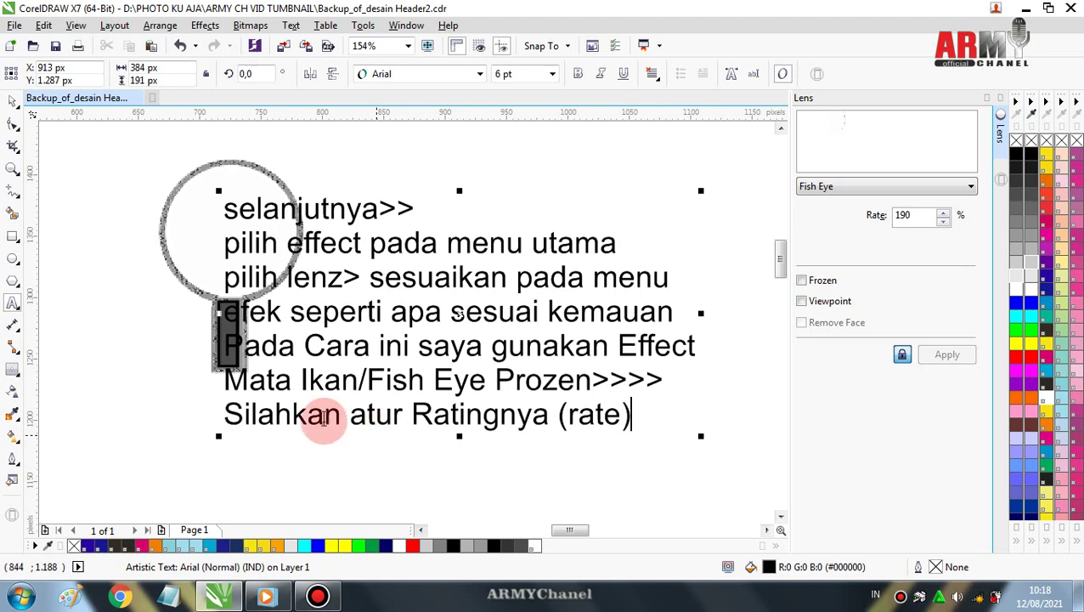
left_click(14, 102)
left_click(196, 213)
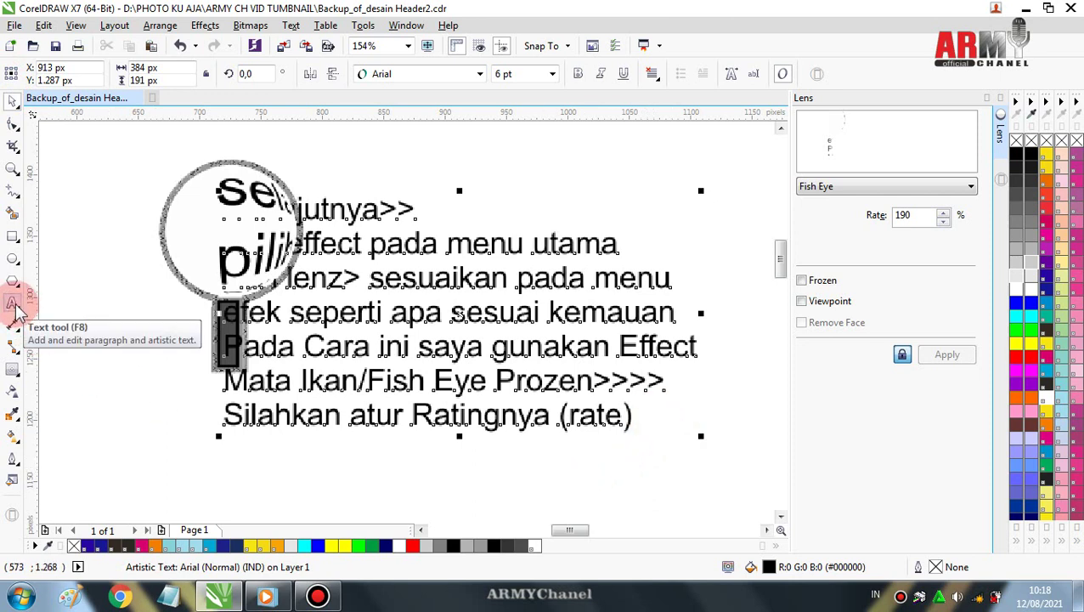
left_click(15, 306)
left_click(634, 415)
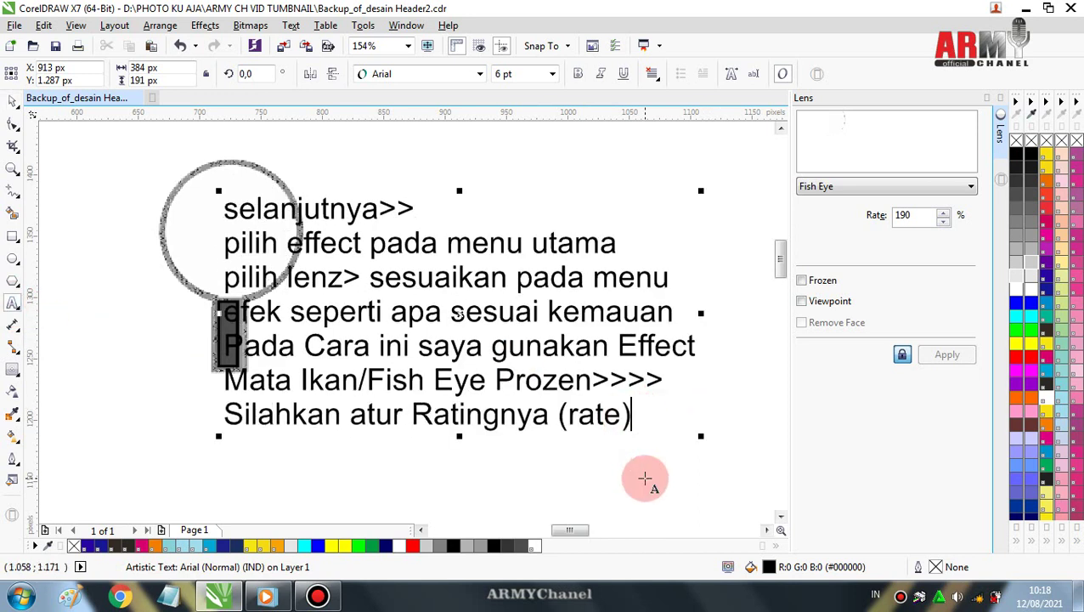
Start a new line with 'Lihat Preview' followed by 'Pilih sesuai keinginan' and 'Sobat Desain'
key("Return")
type("Li")
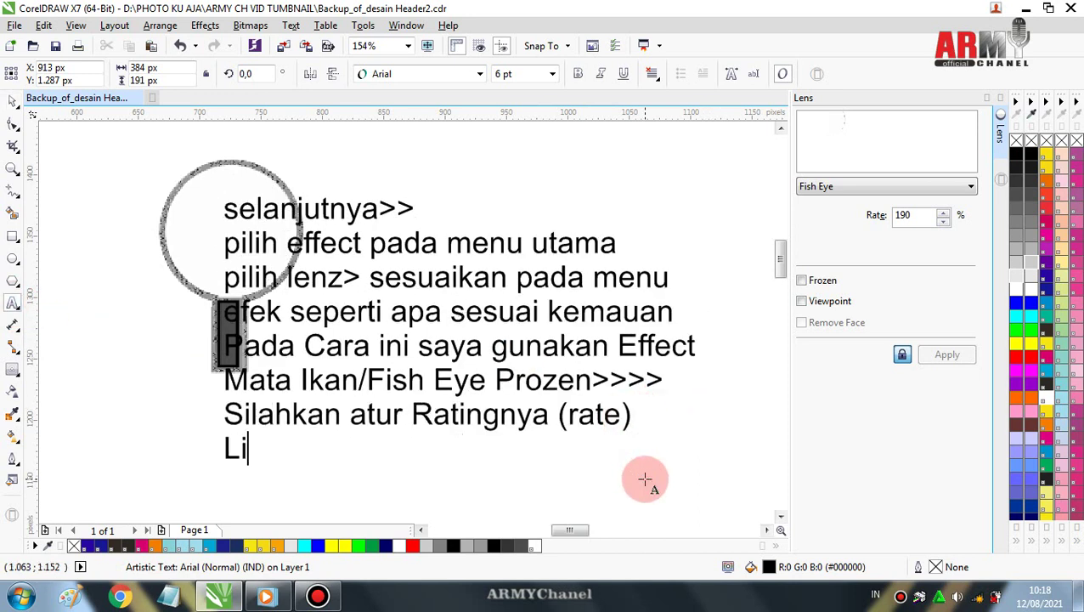
type("hat P")
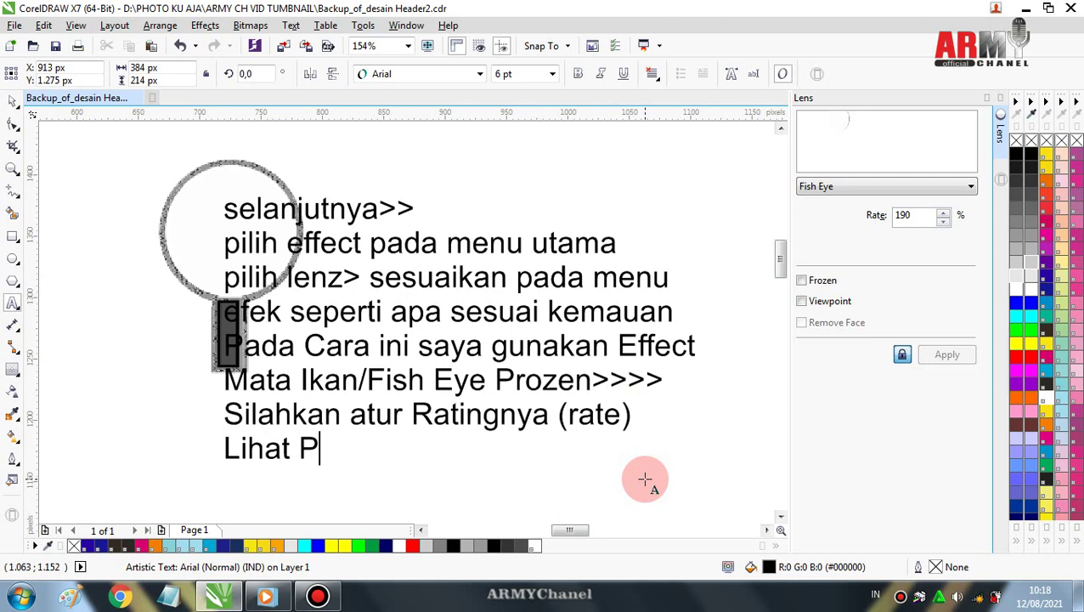
type("revi")
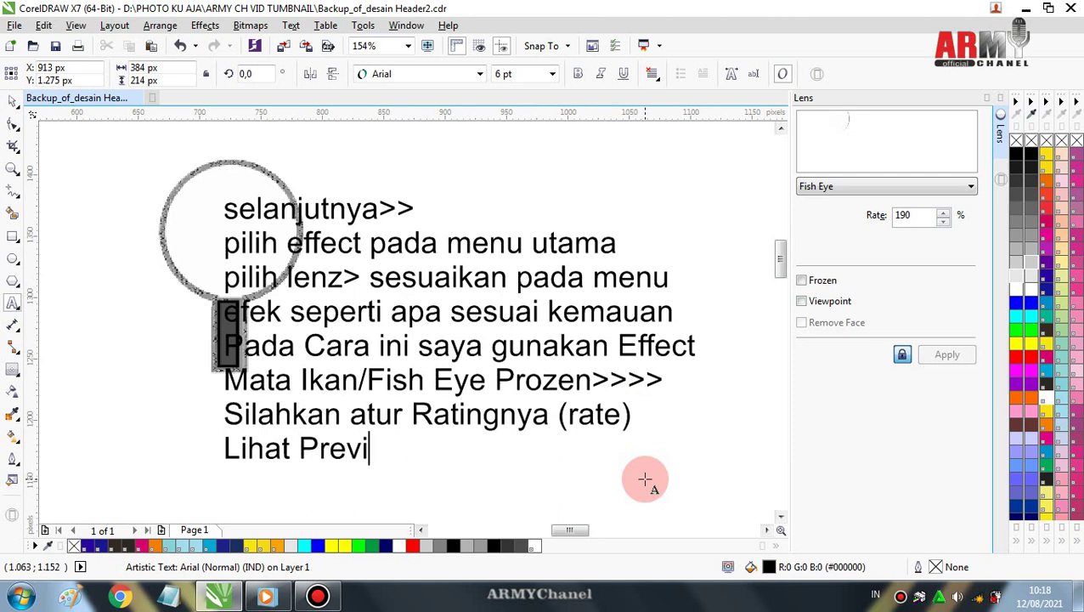
type("ew>")
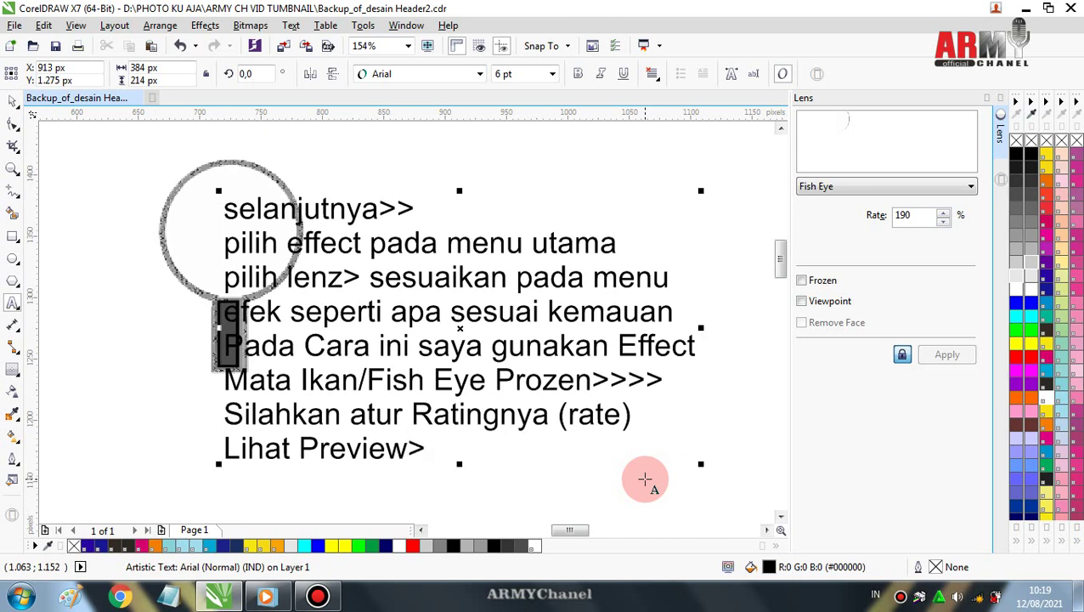
type("Pilih se")
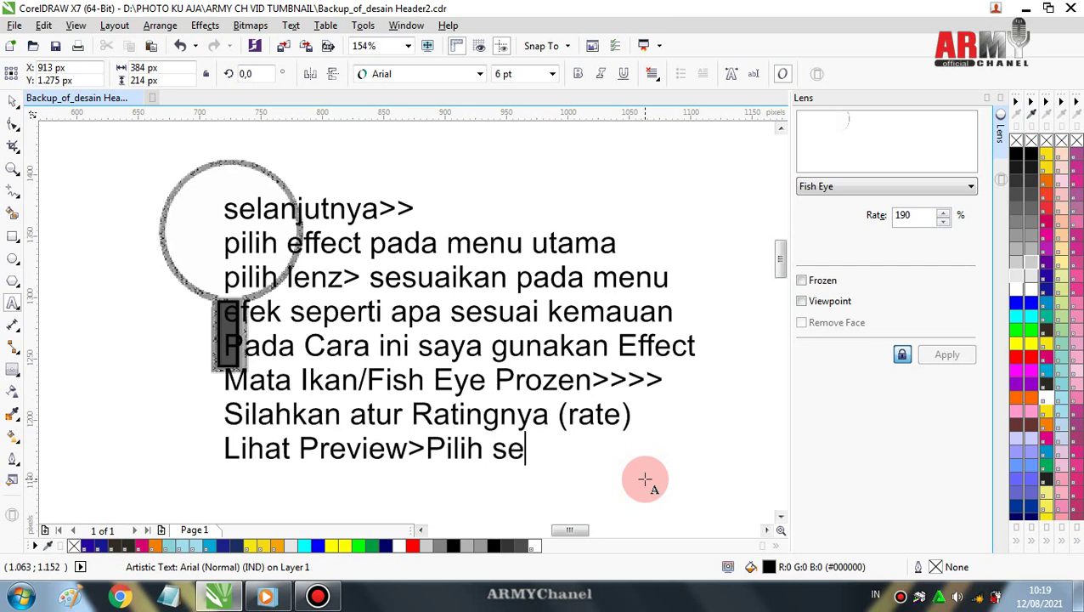
type("suai k")
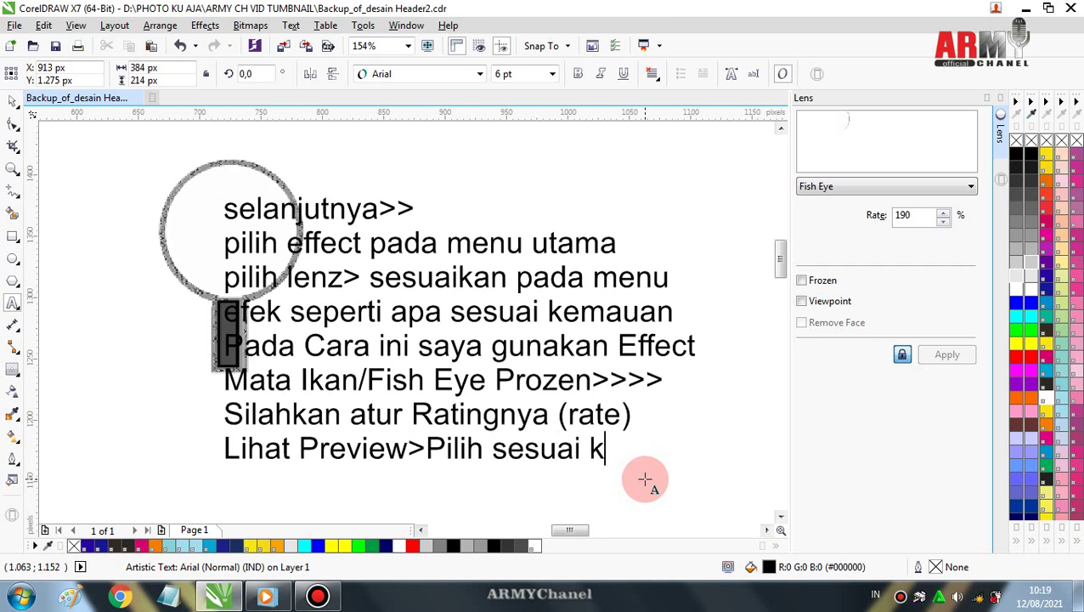
type("ein ")
type("nan")
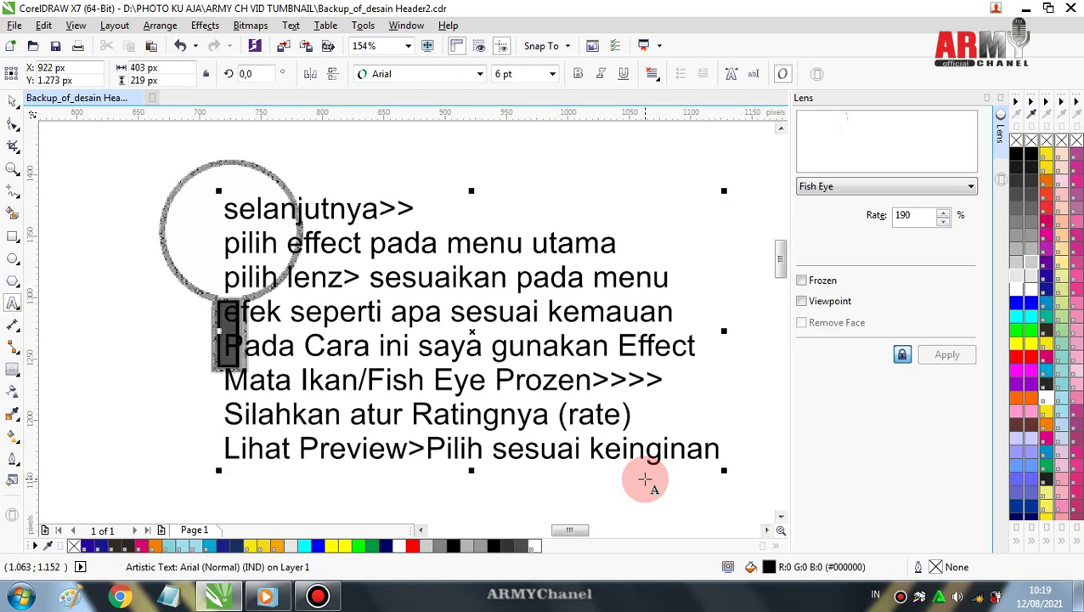
type("So")
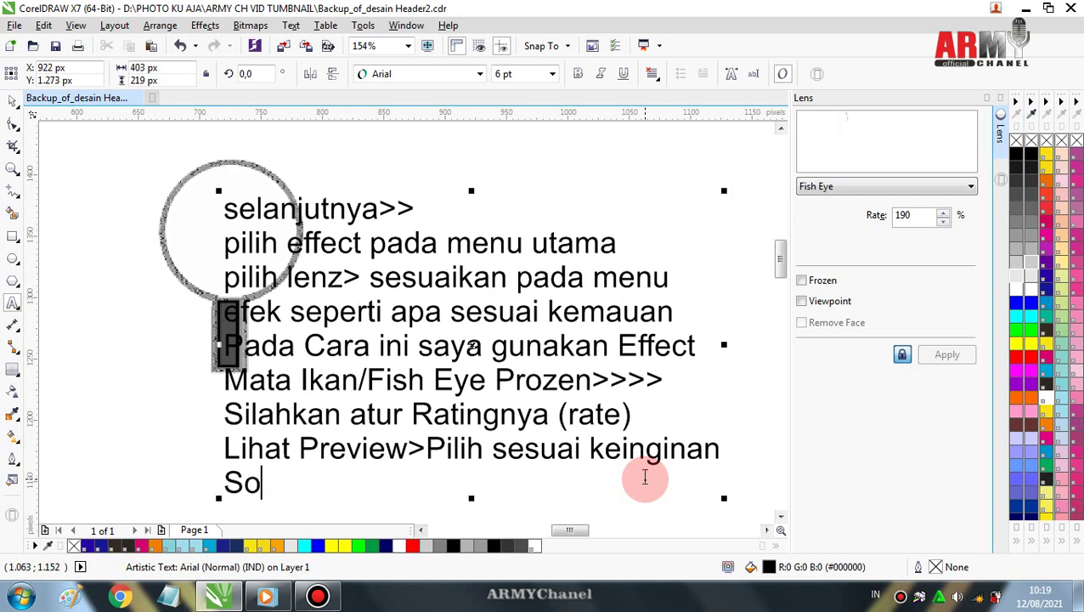
type("bat Desain")
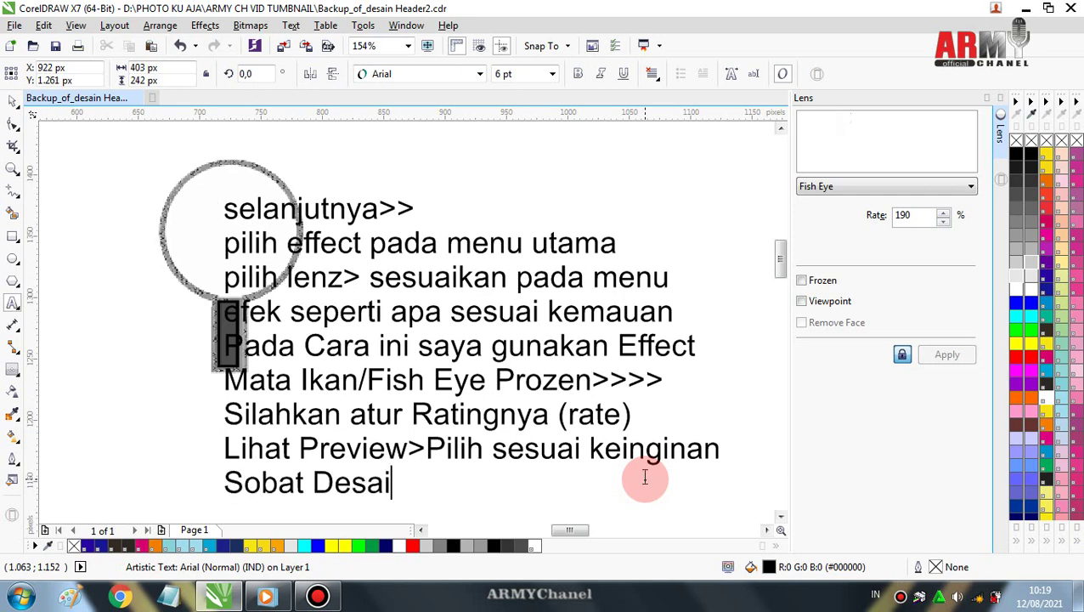
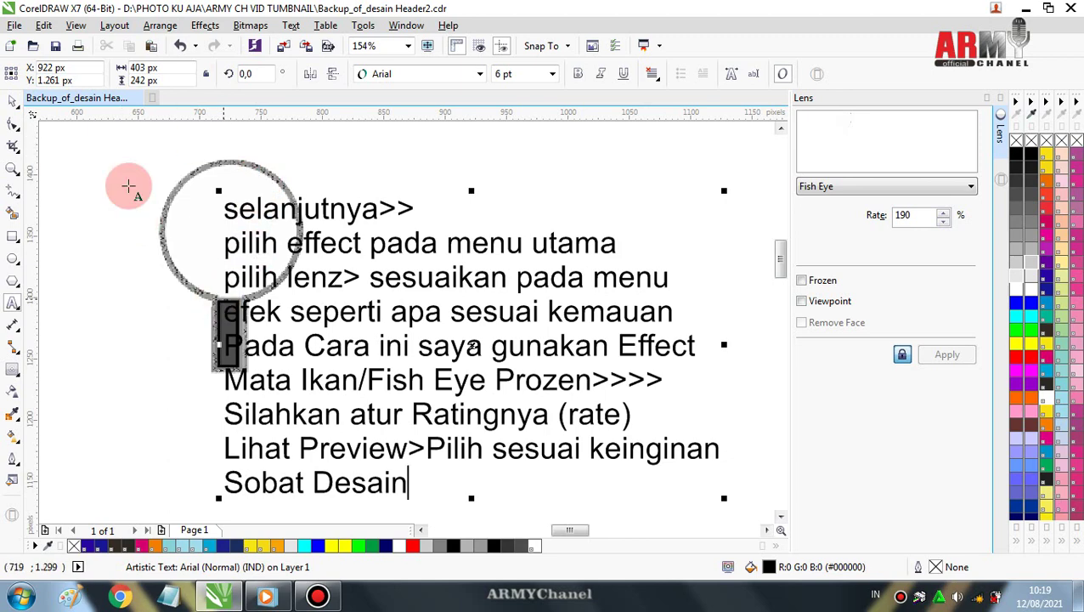
Check the fish-eye lens distortion over the text, then leave text editing
left_click(63, 145)
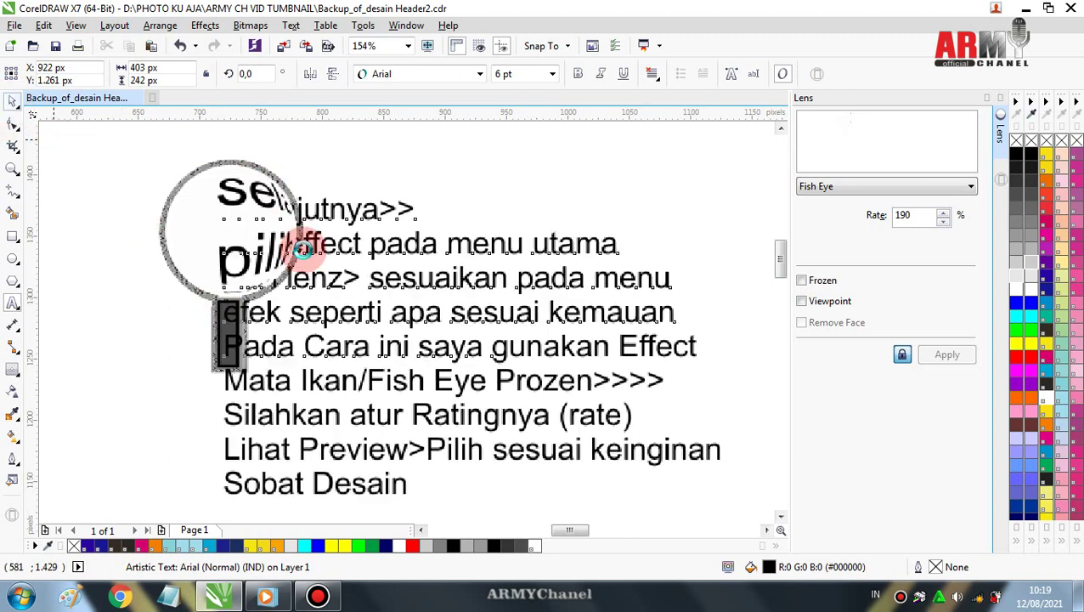
left_click(185, 185)
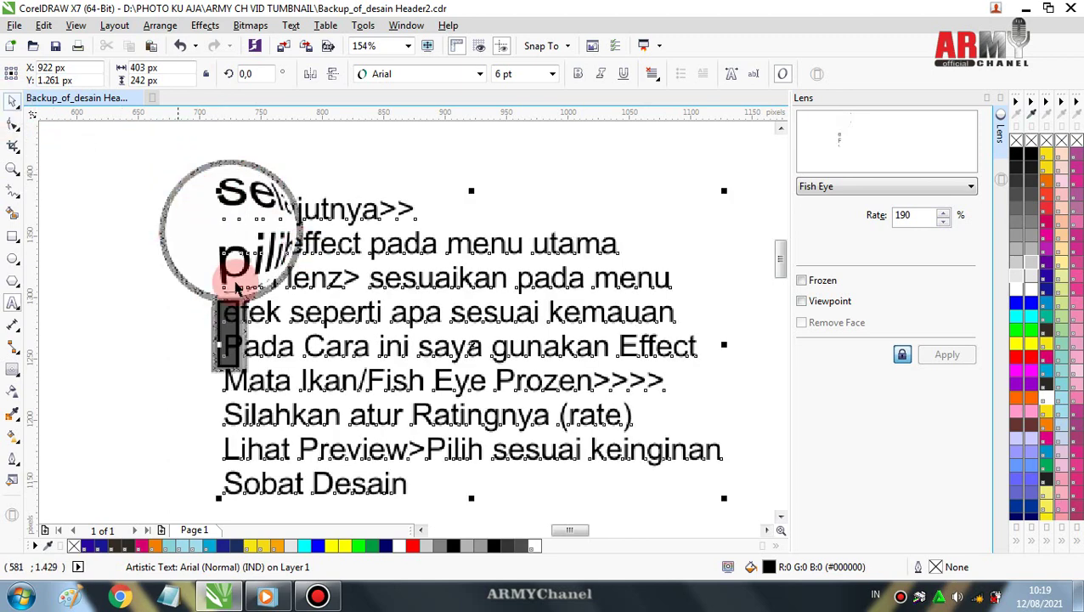
key("Escape")
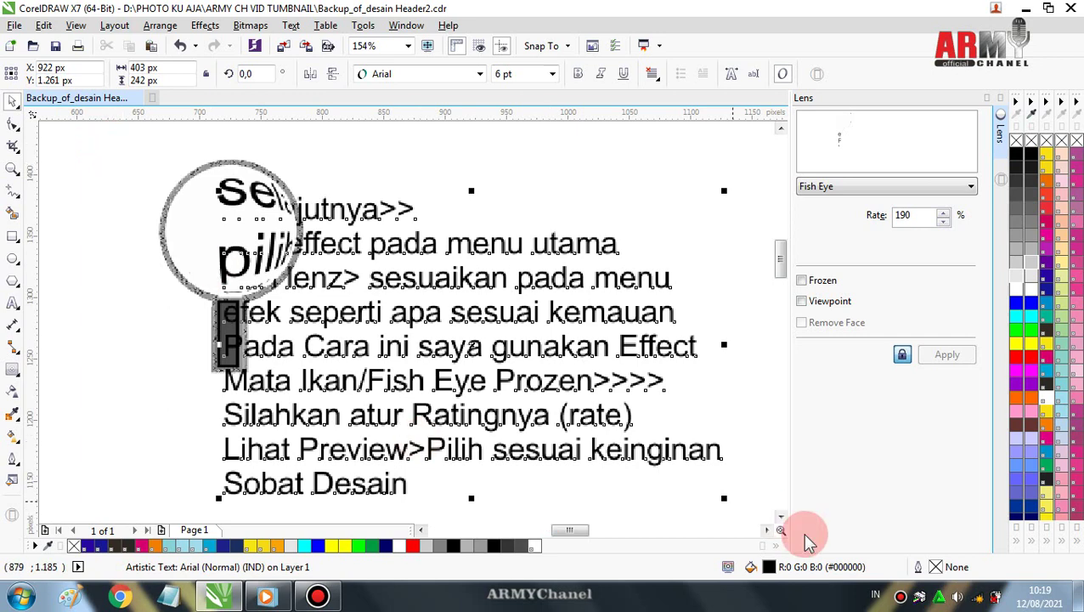
left_click(779, 515)
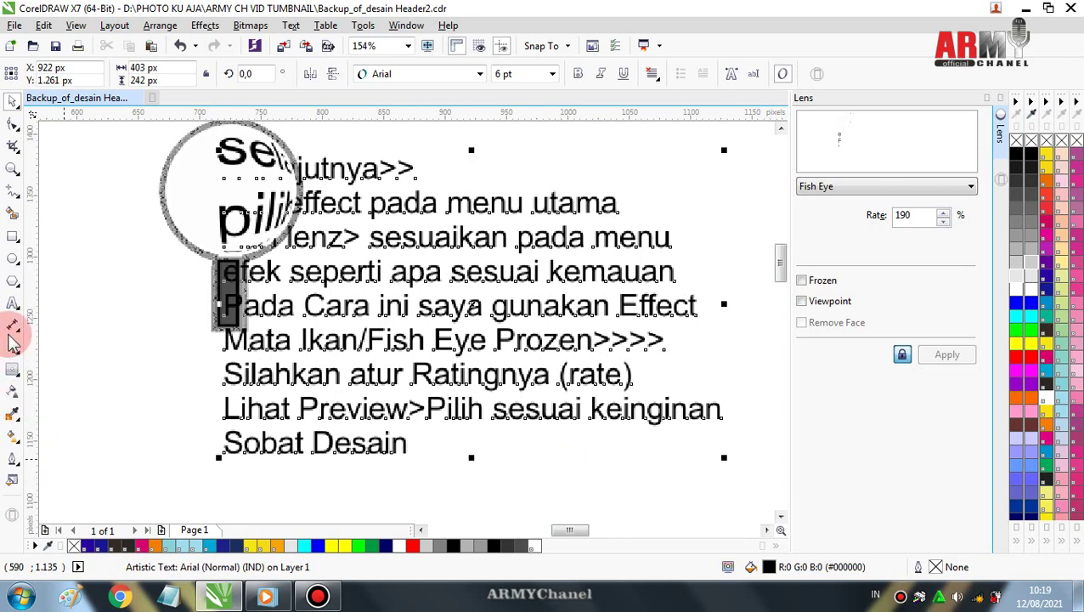
Add the line 'Jika Sudah sesuai kemauan sobat,' below 'Sobat Desain'
left_click(226, 396)
left_click(395, 414)
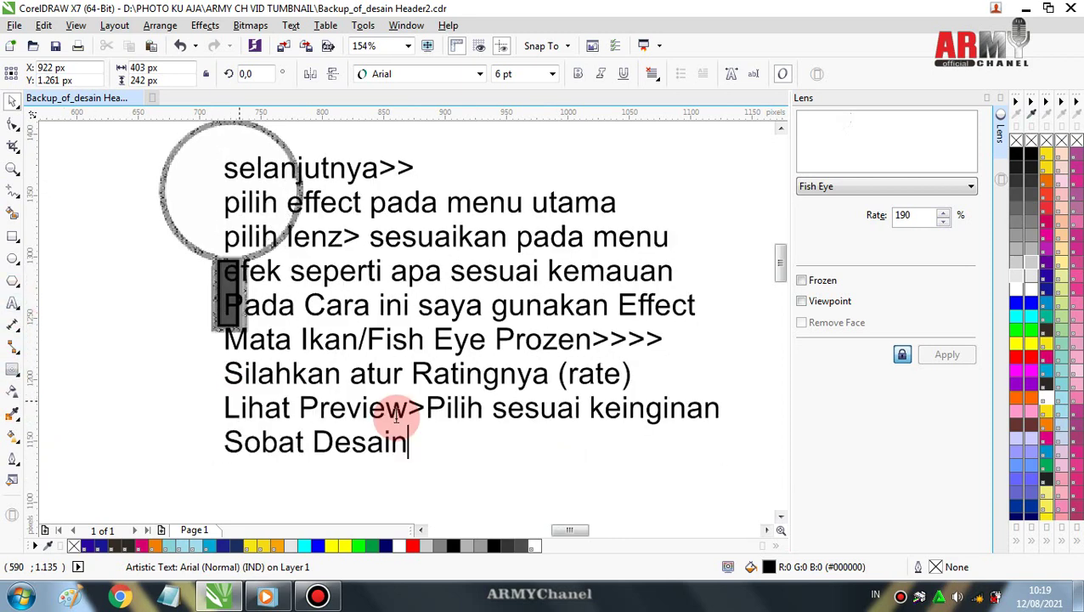
key("Return")
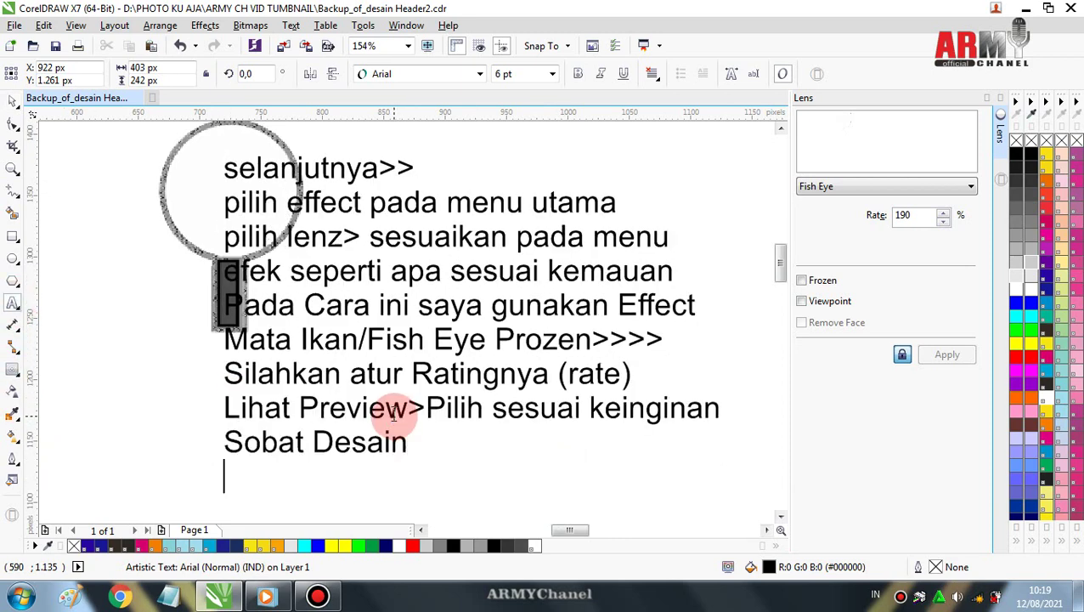
type("Juka")
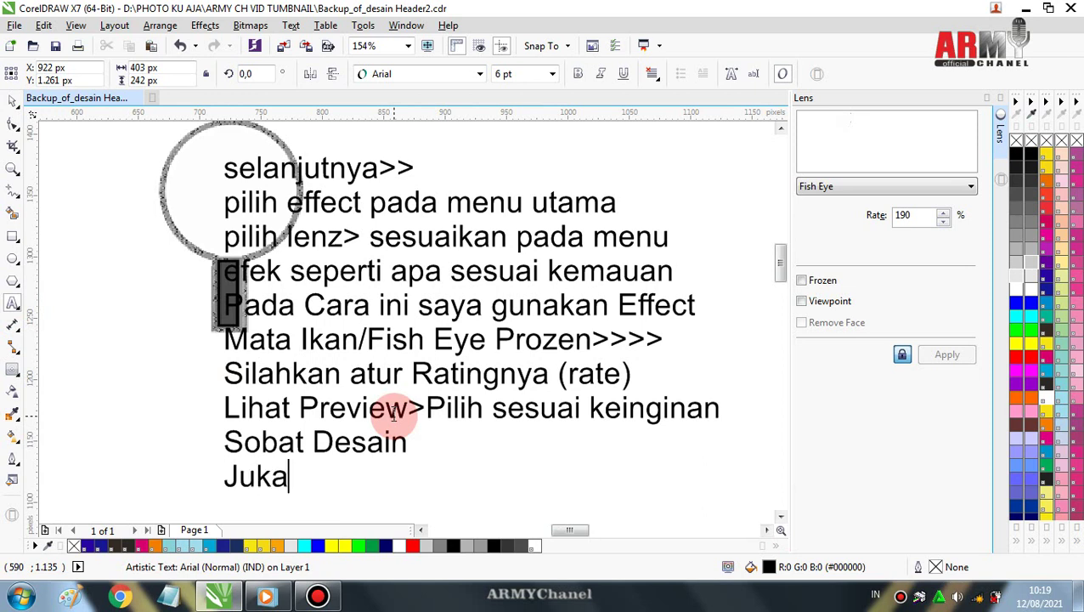
key("BackSpace")
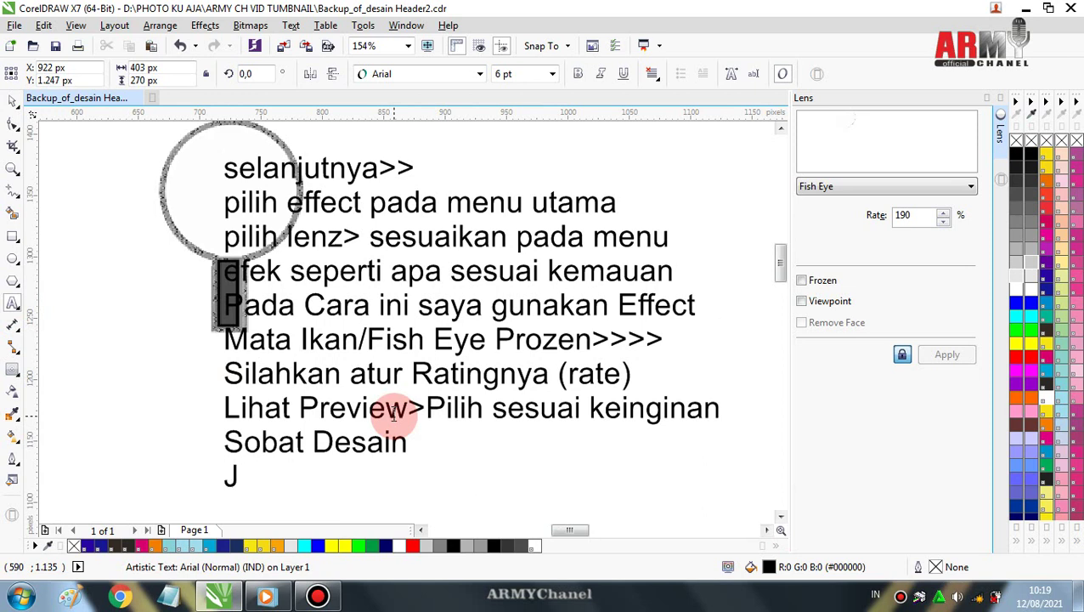
type("ika")
type(" Sudah")
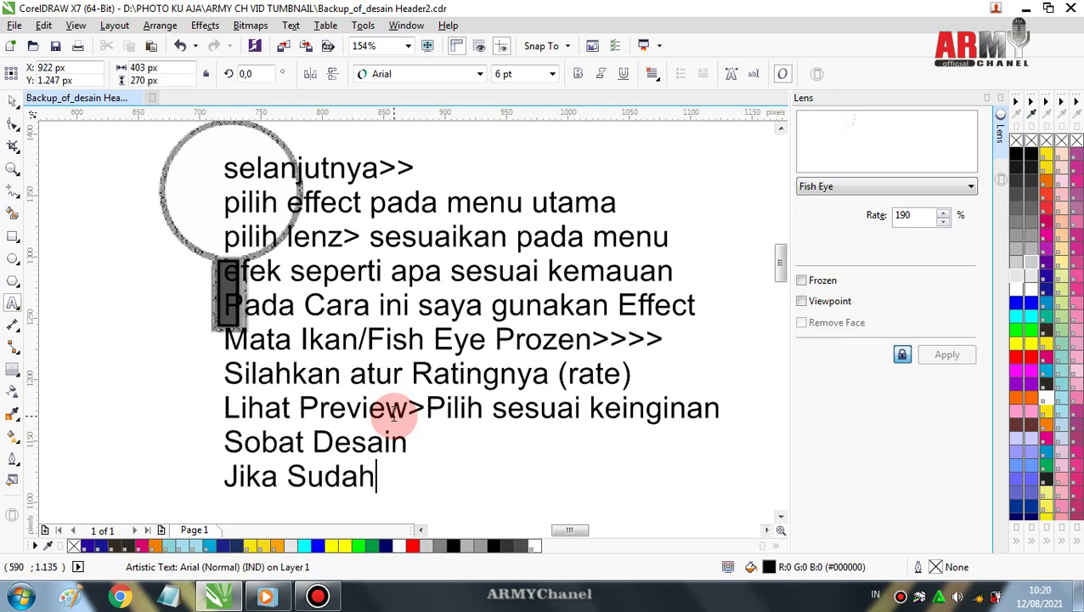
type(" sesuai k")
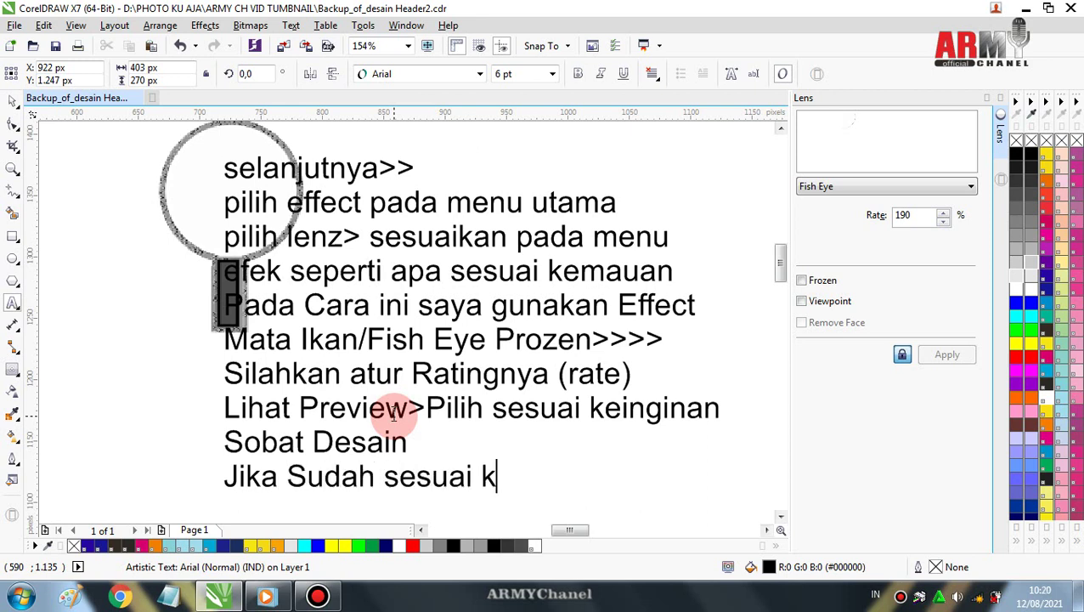
type("emauan")
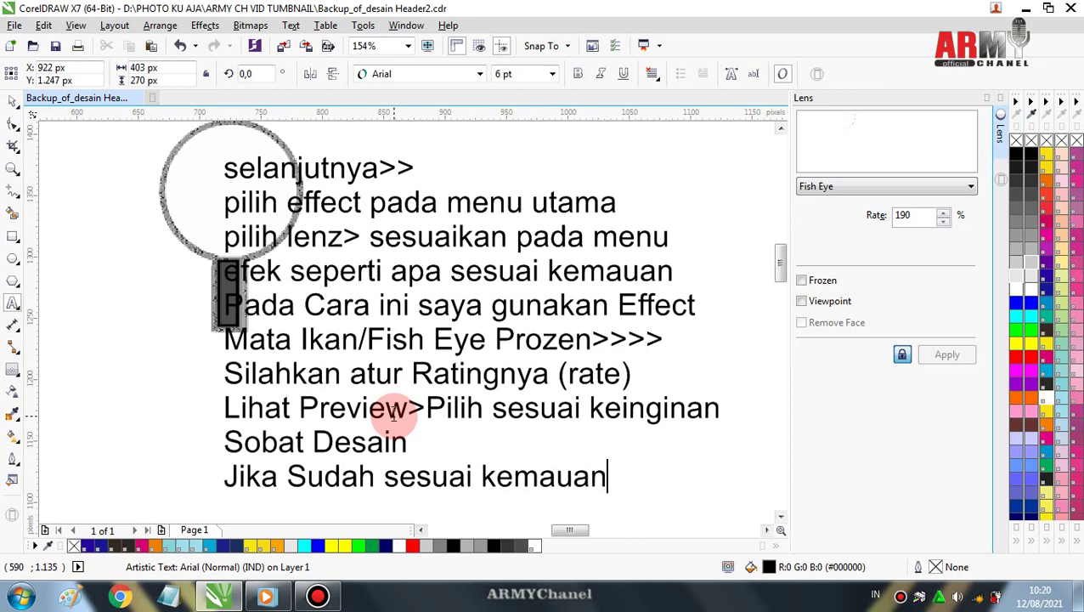
type(" so")
type("bat,")
Add the next line 'Grup gambar Lup tersebut lalu miringkan sedikit'
key("Escape")
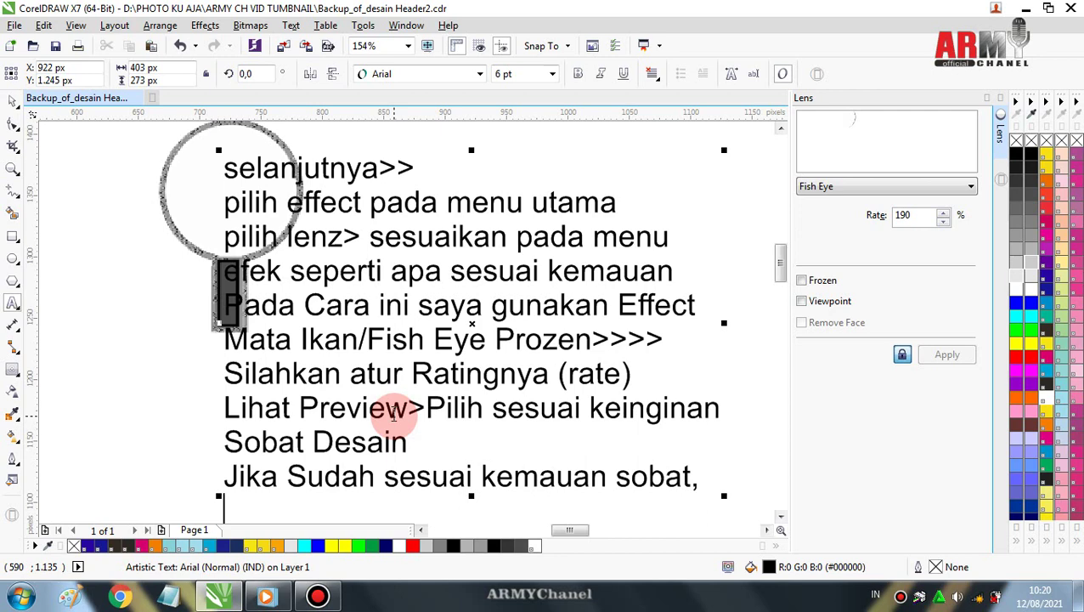
key("Return")
type("Gr")
type("u")
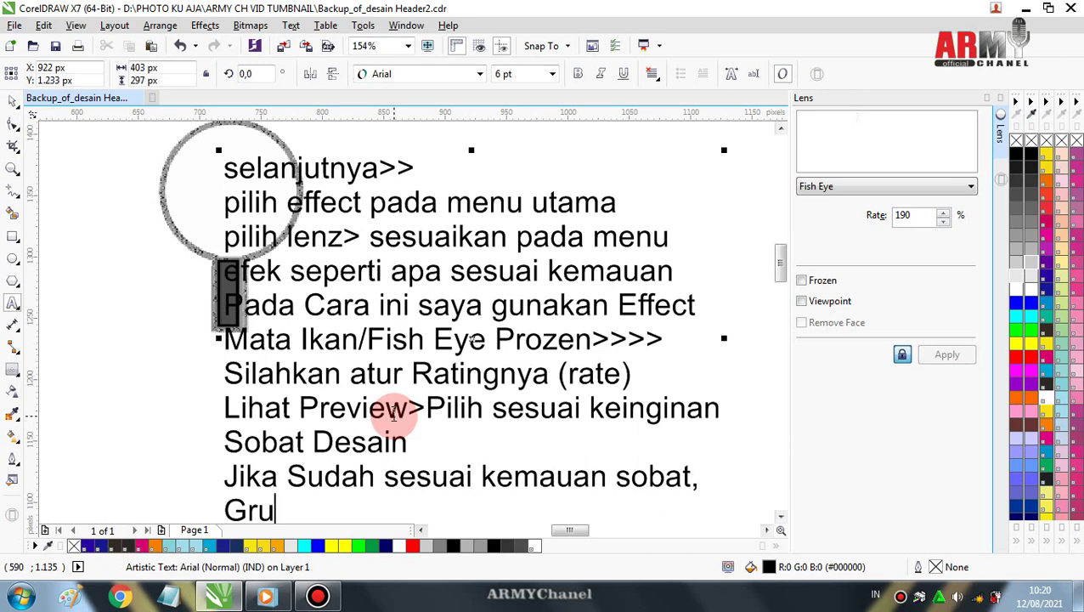
type("p ga")
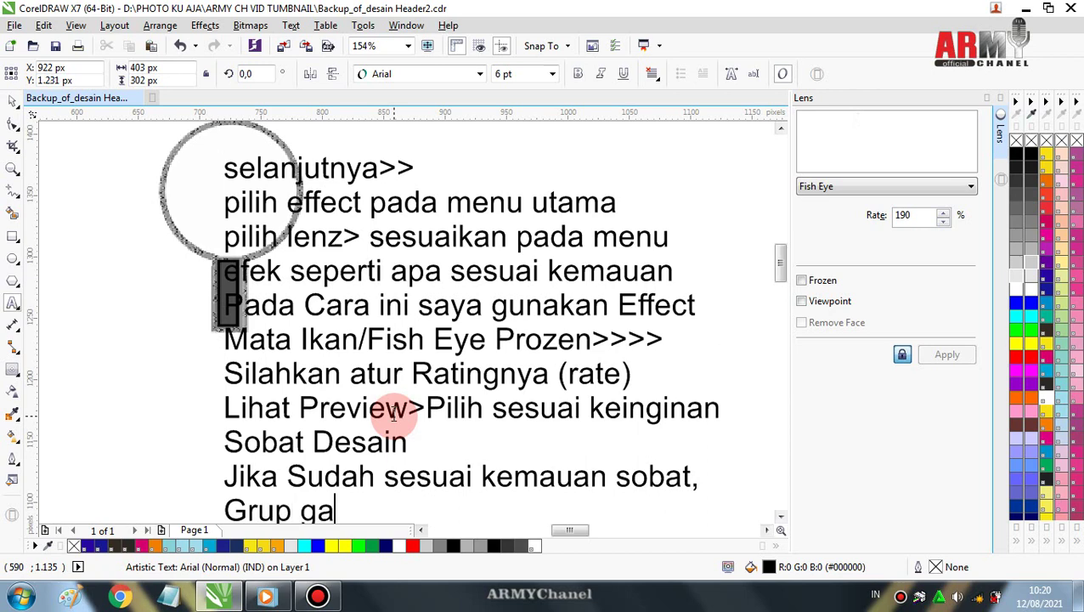
type("mbar L")
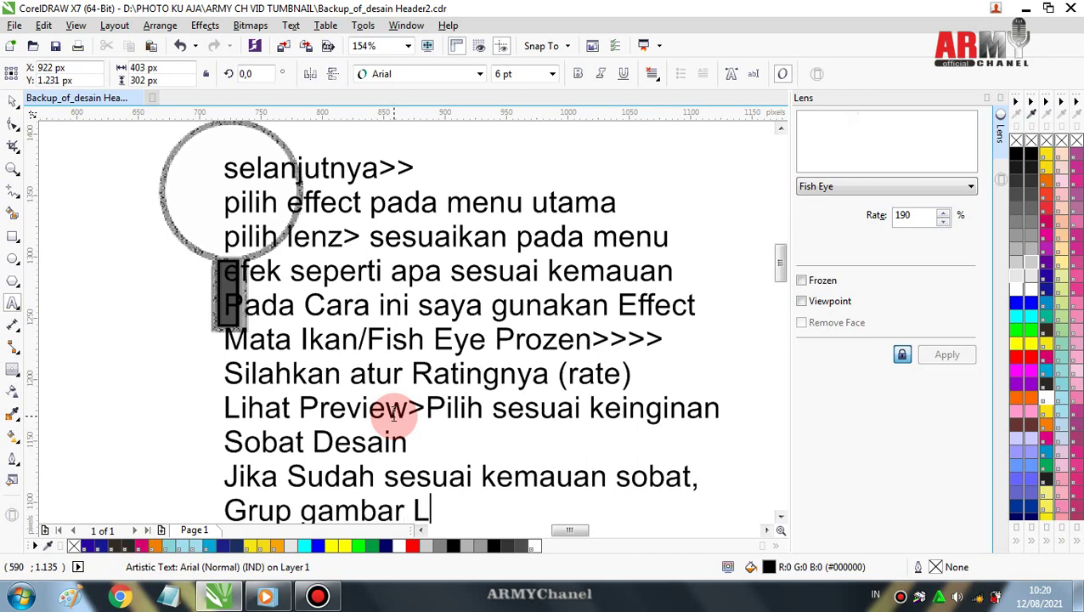
type("up te")
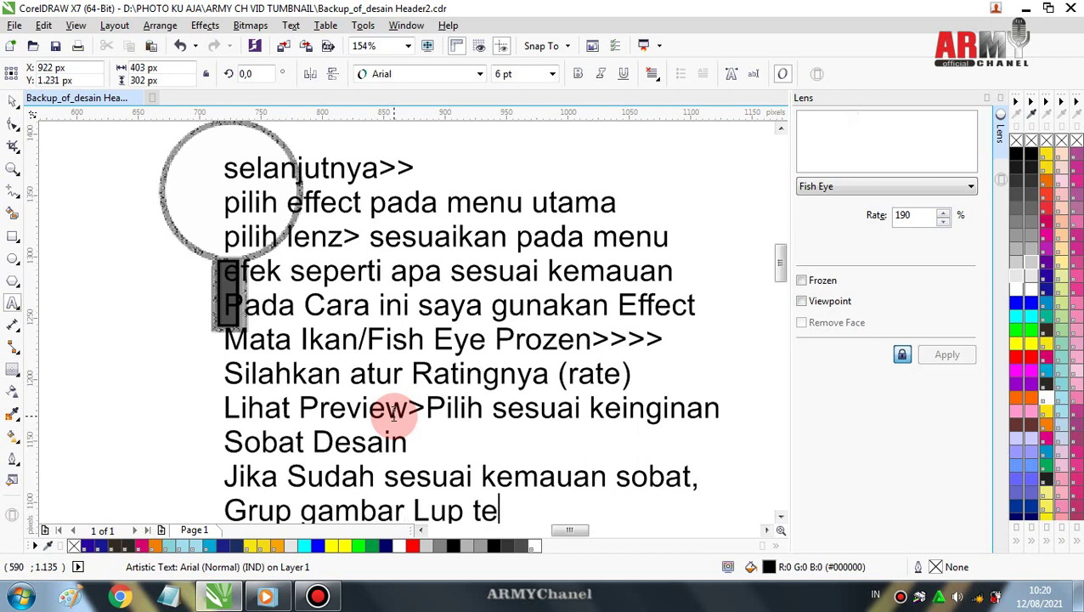
type("rsebut")
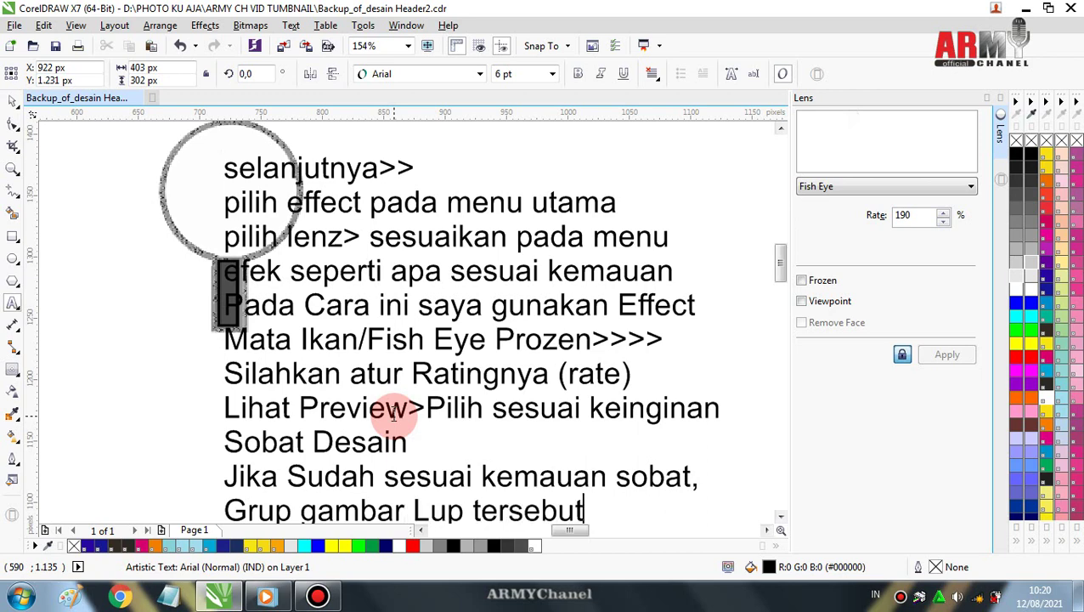
key("Escape")
type(" lalu")
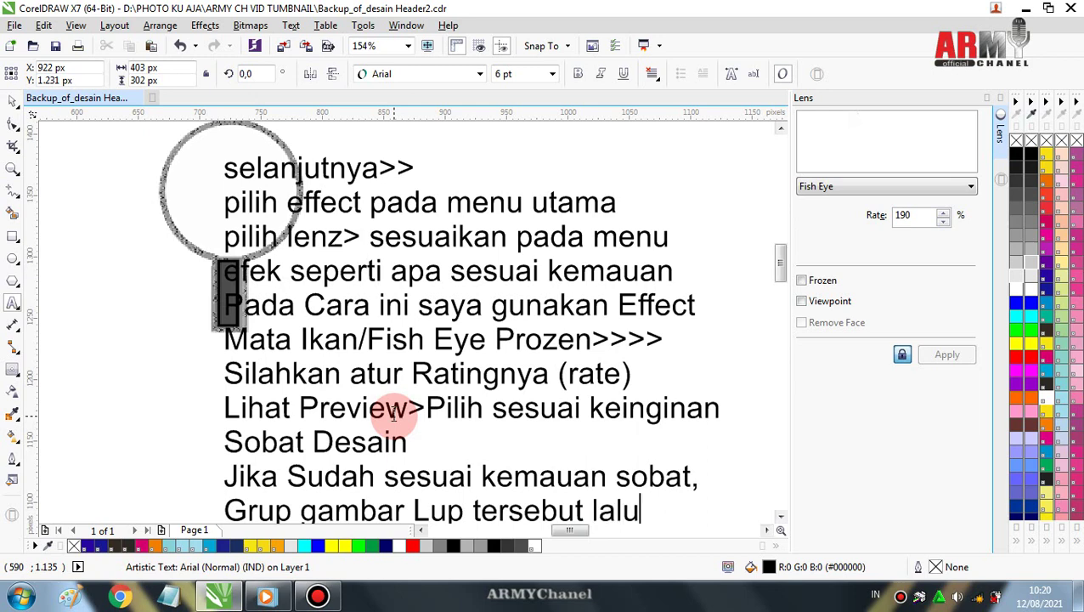
type(" mir")
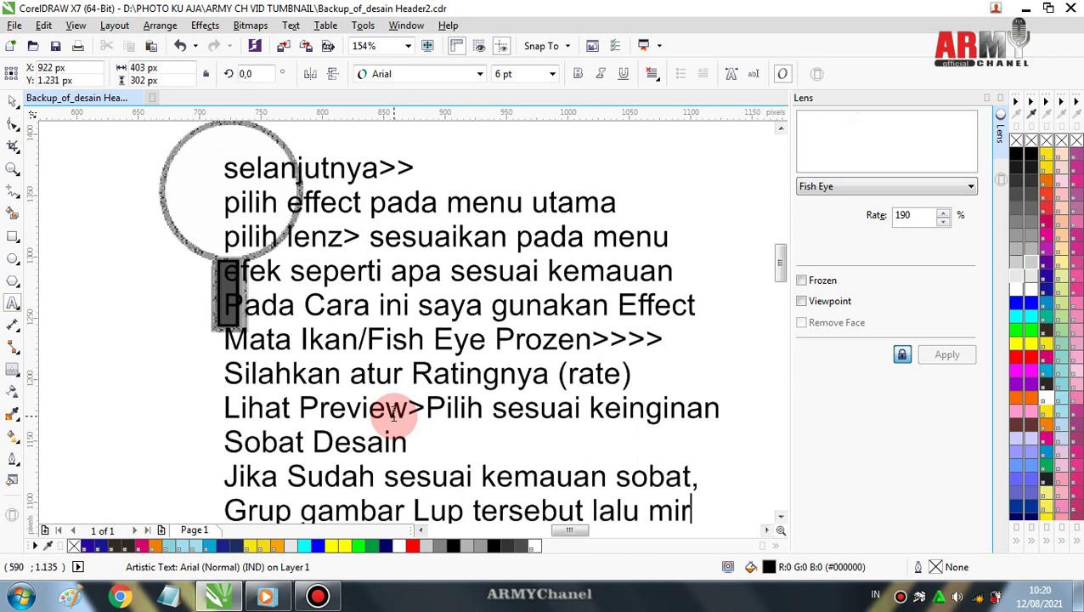
type("ingkan")
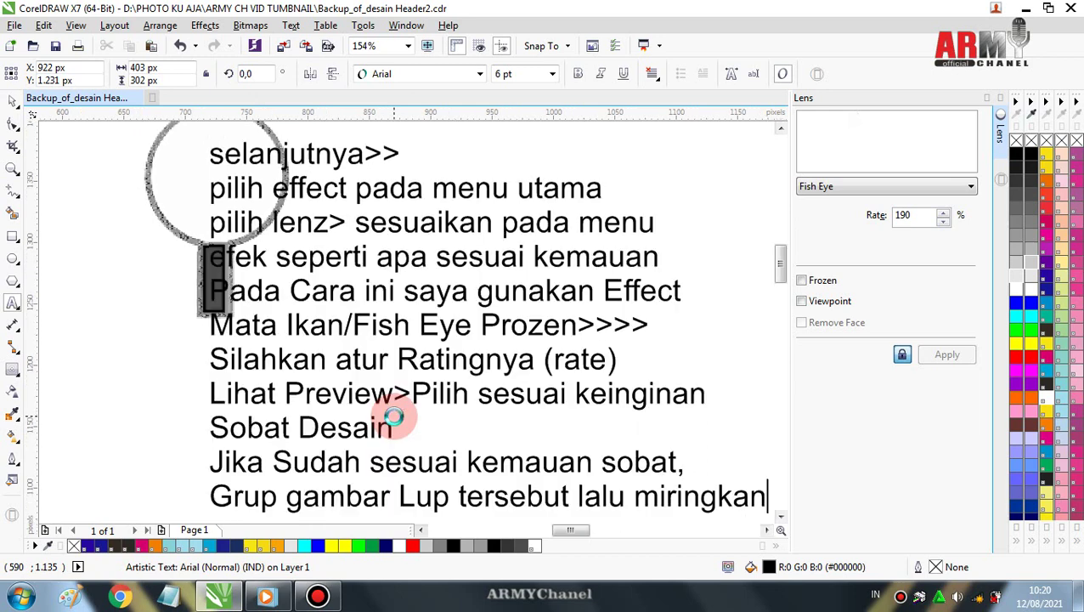
type(" sedikit")
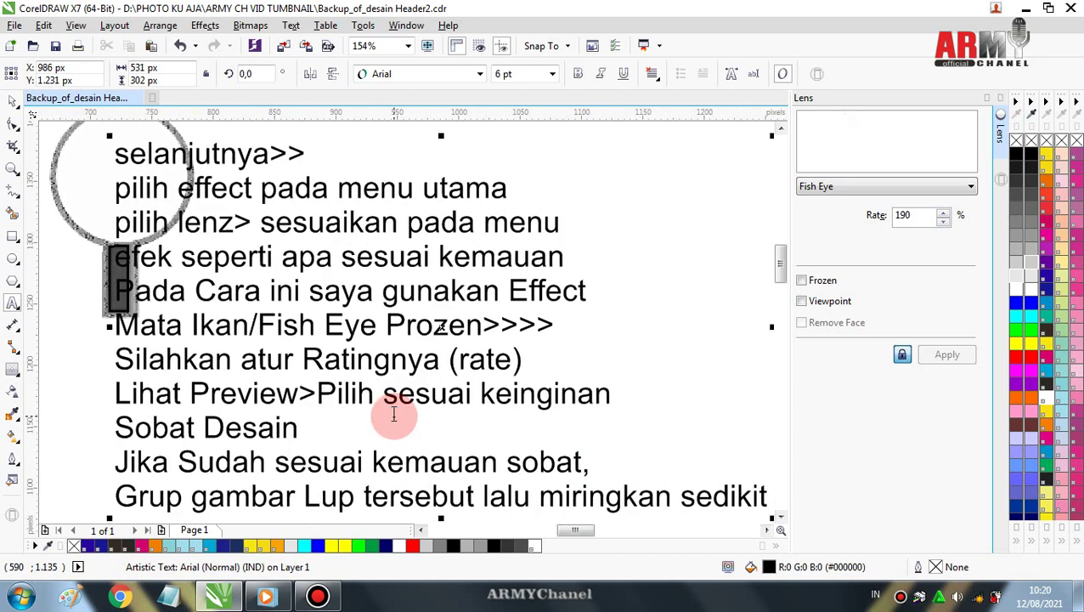
Add the closing line 'seperti penggunaannya di dunia nyata...HEBAT' to the instruction text
key("Return")
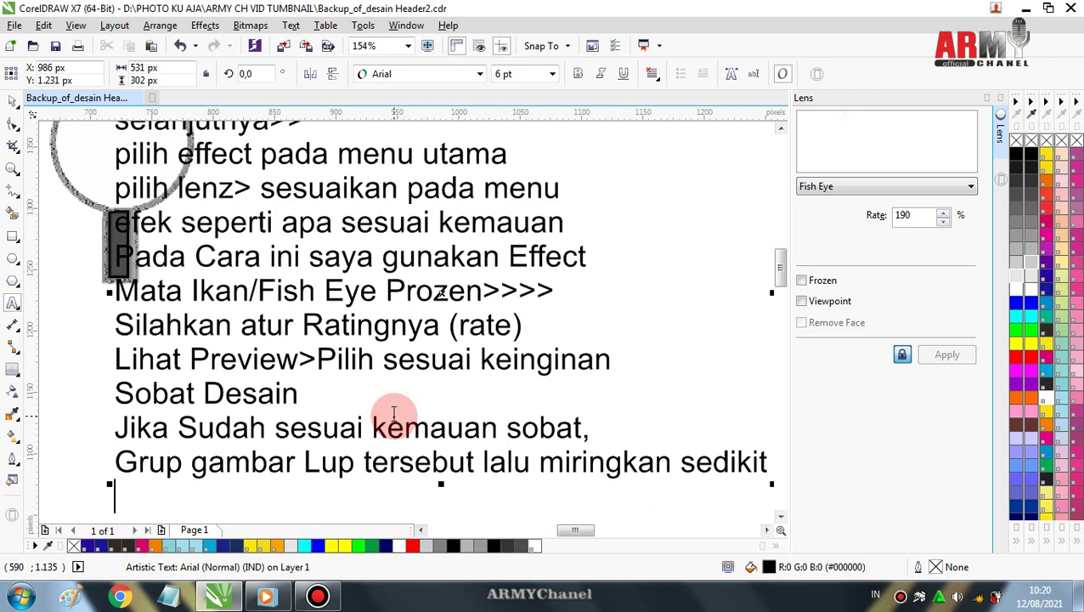
type("sepe")
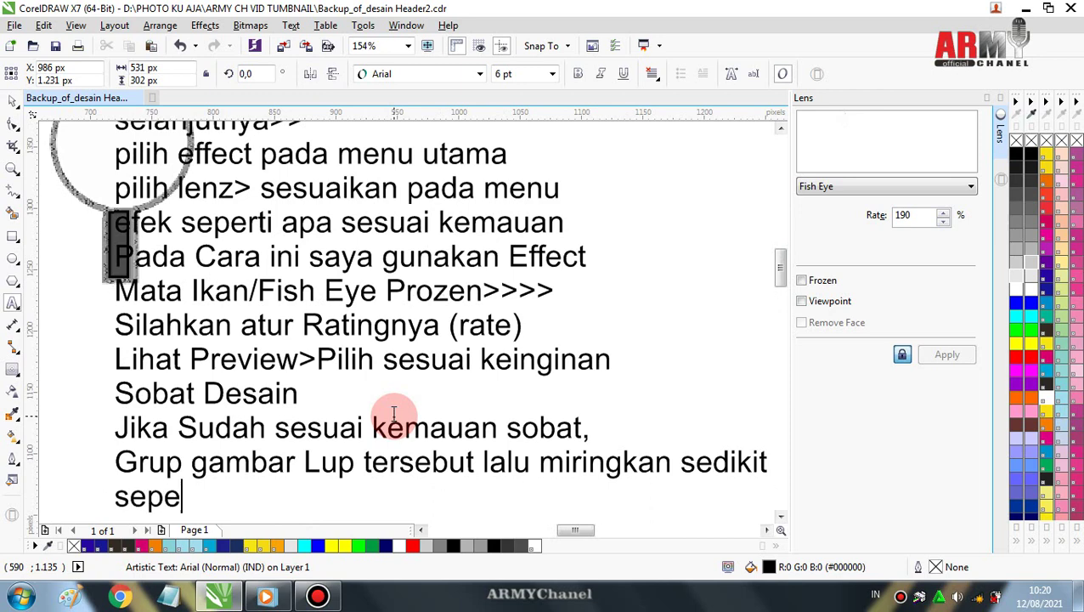
type("rti")
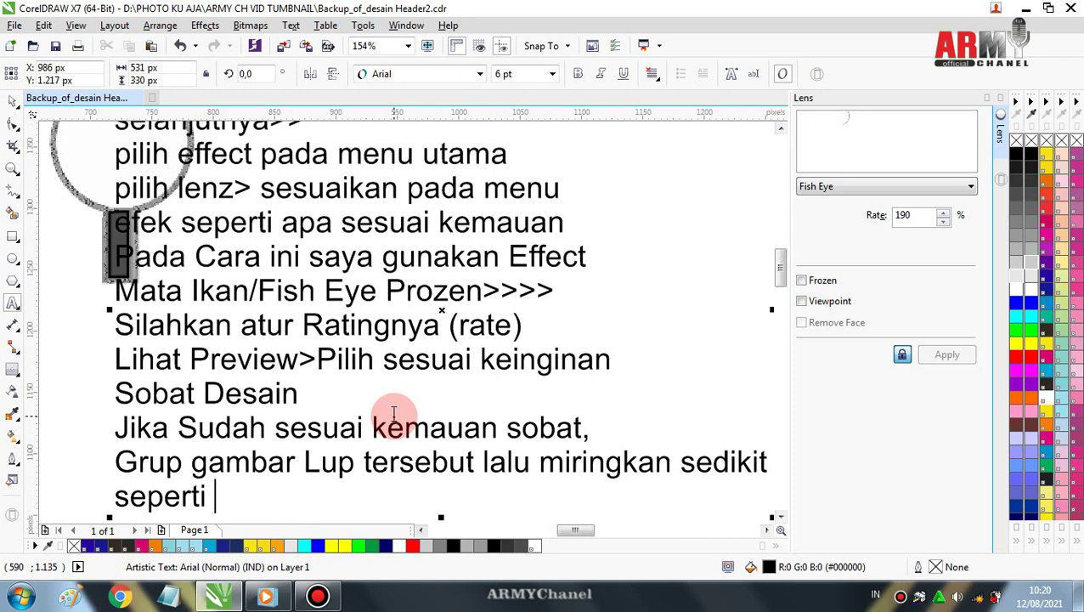
type(" penggu")
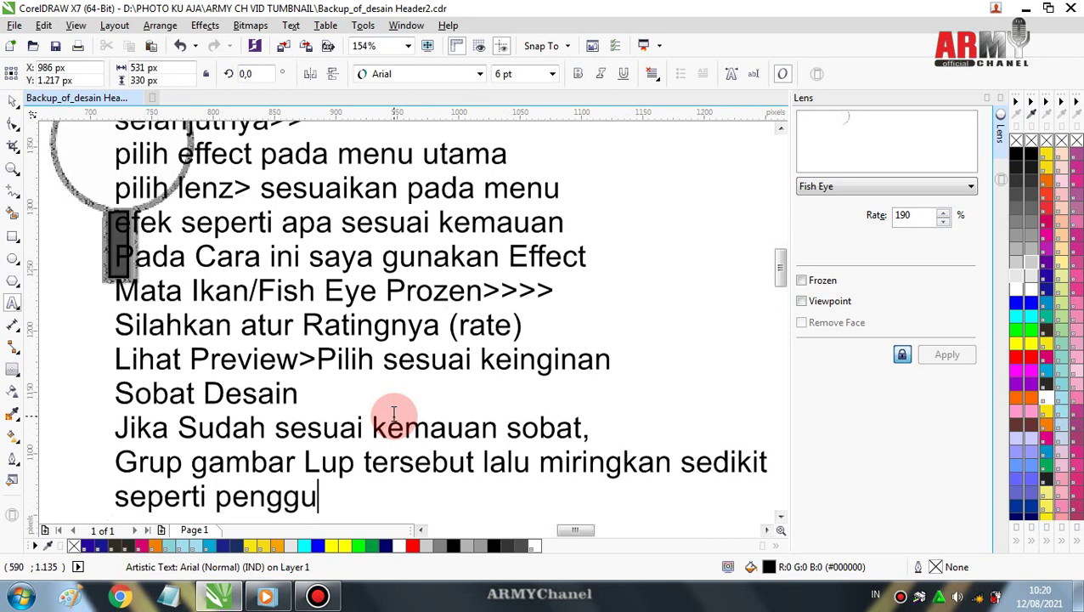
type("naannya")
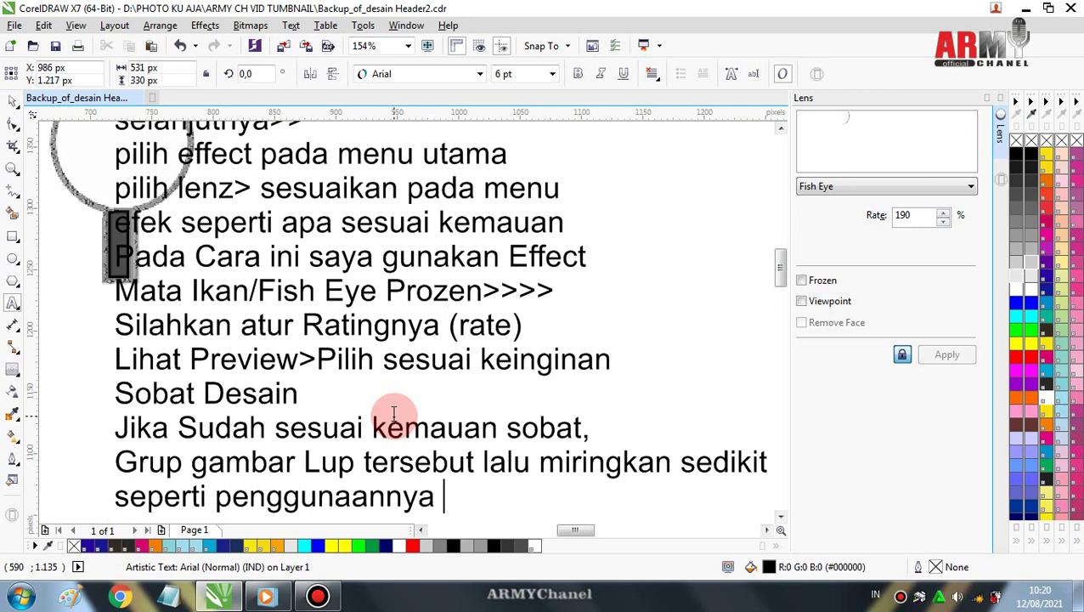
type(" di")
type(" dunia nya")
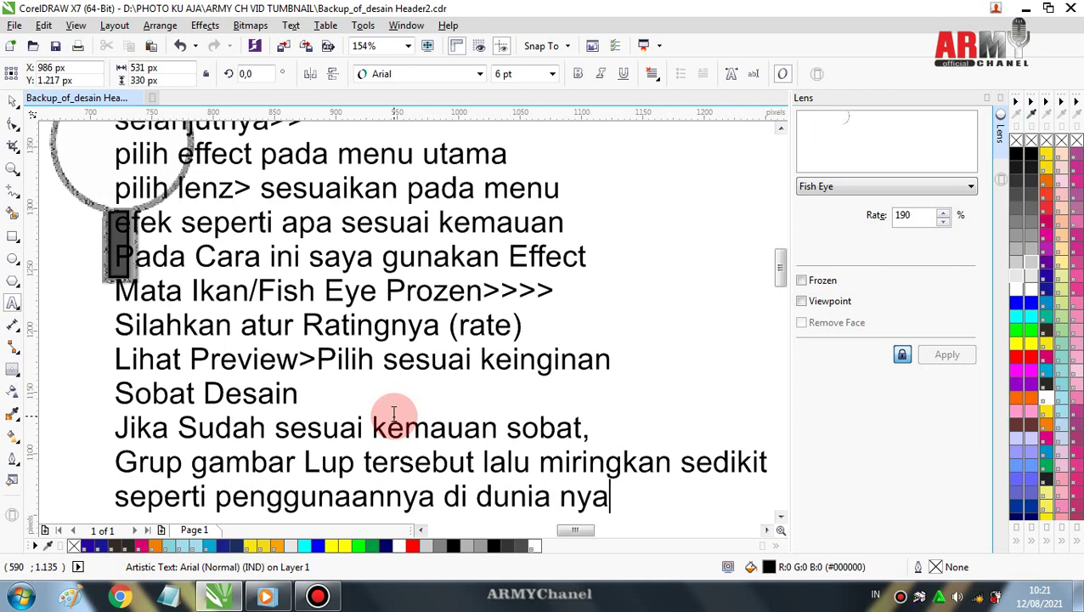
type("ta...")
type("HE")
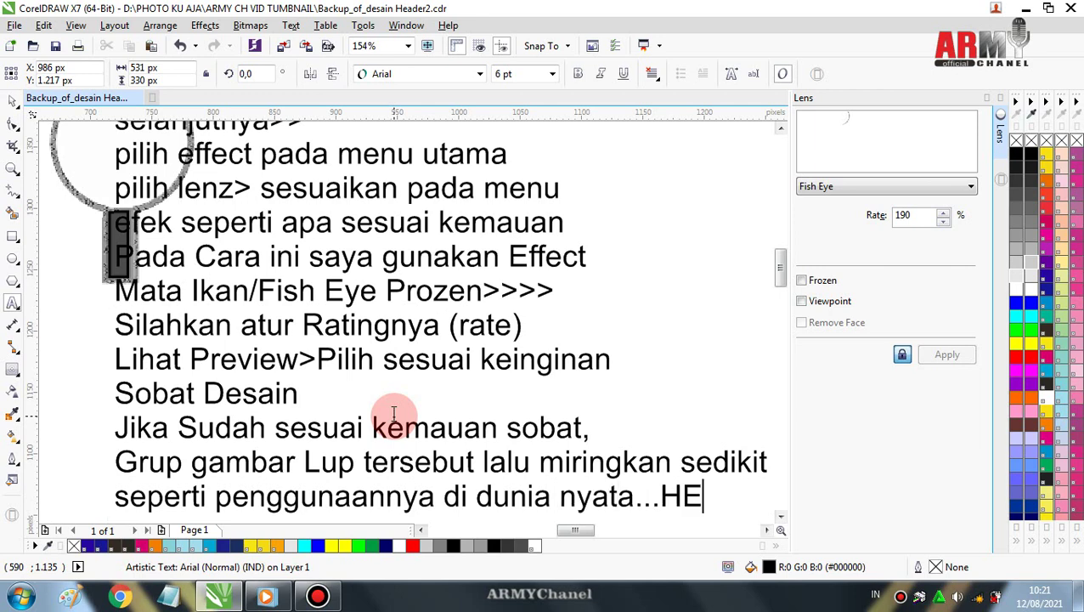
type("BAT")
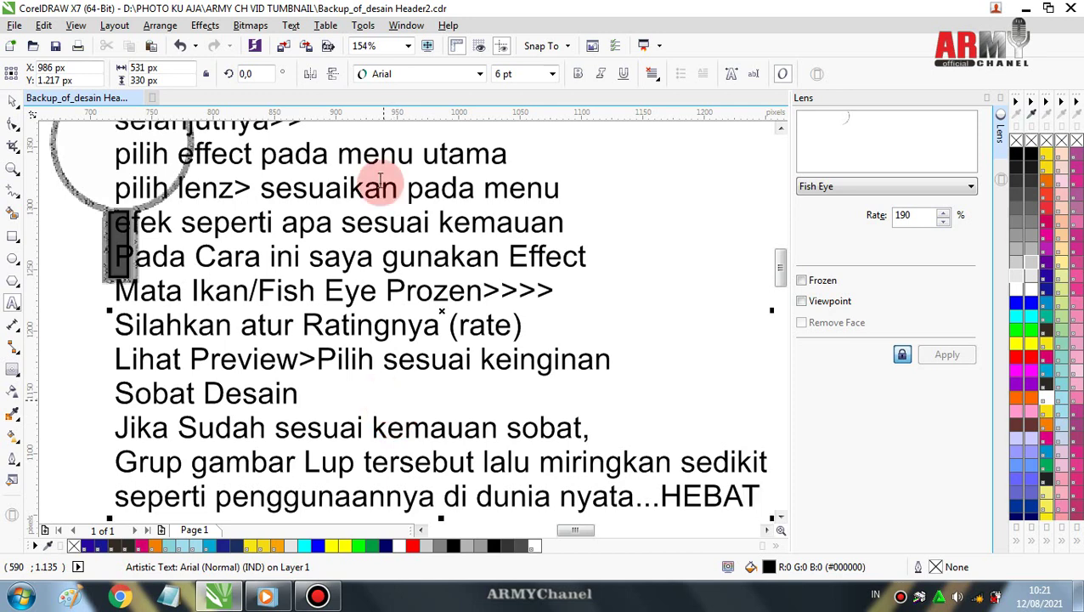
left_click(781, 129)
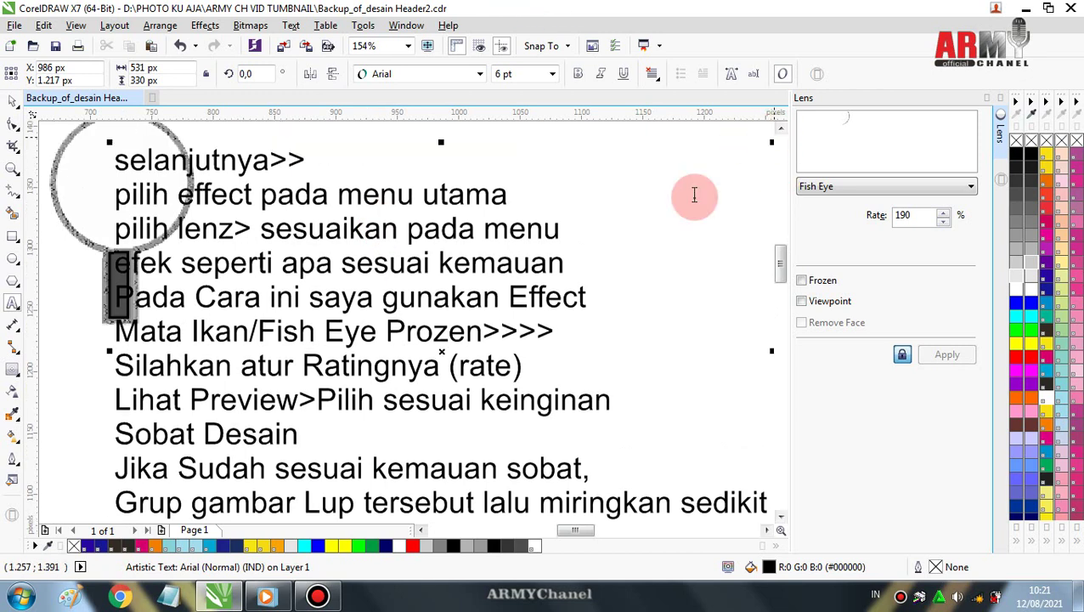
Zoom to 100% and type 'KALIAN PASTI BISA' on a new line under HEBAT
key("F3")
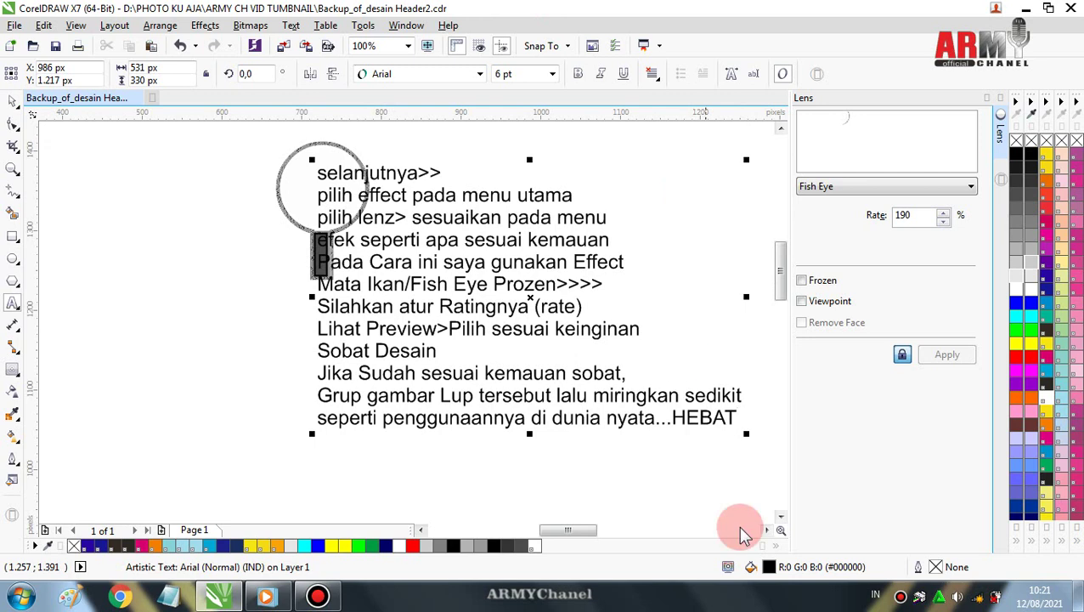
left_click(766, 530)
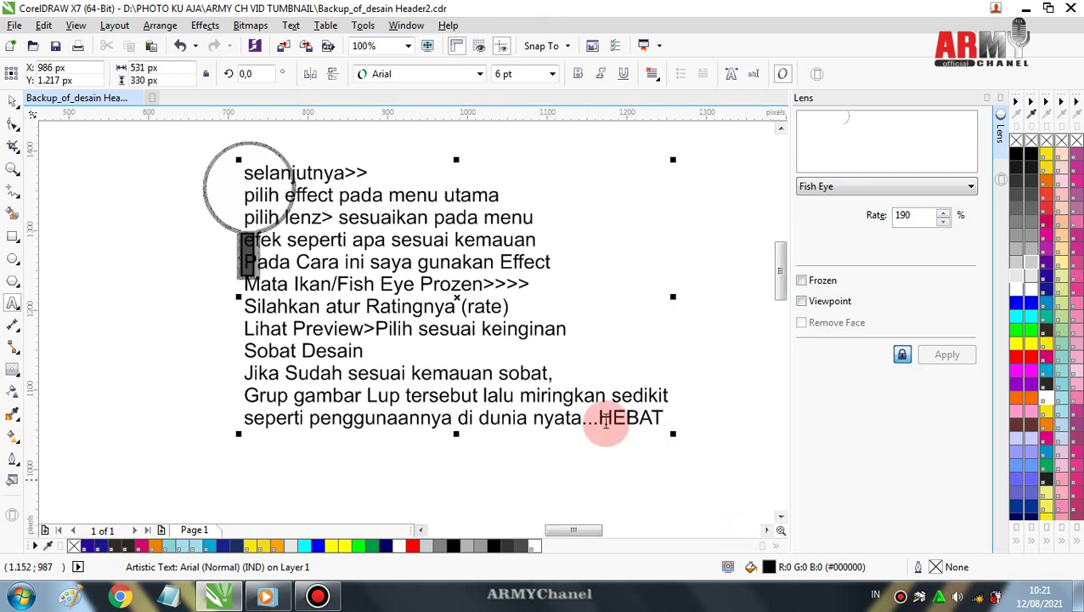
left_click(766, 531)
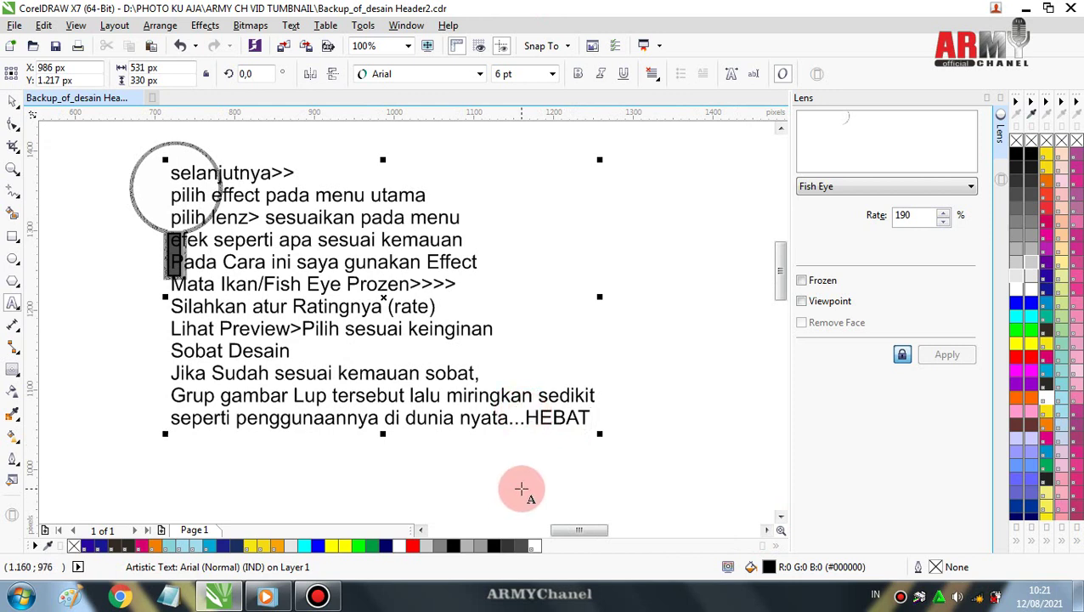
type("K")
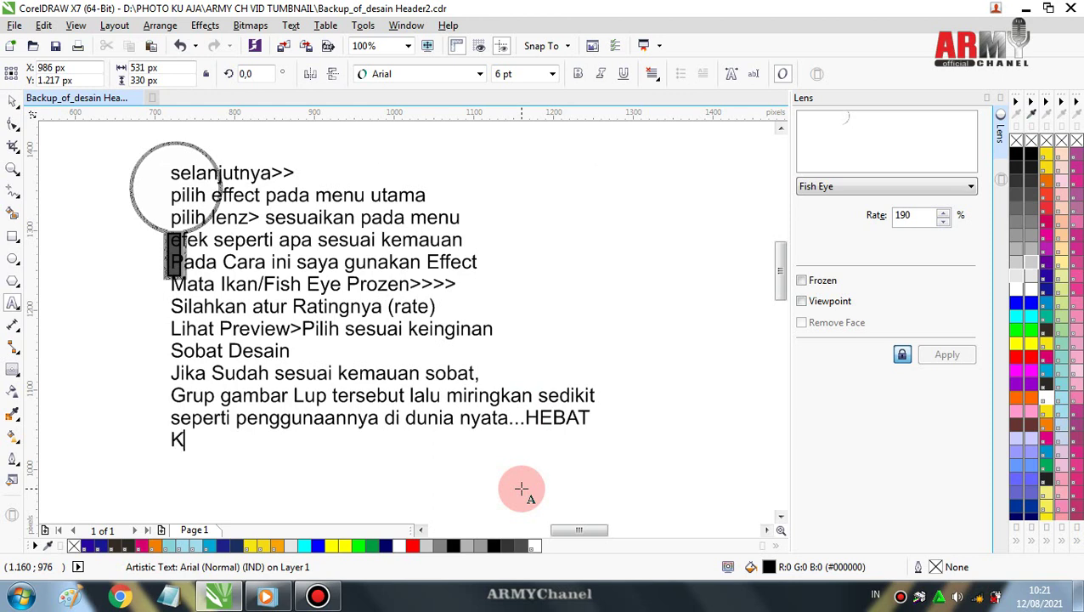
type("ALIAN P")
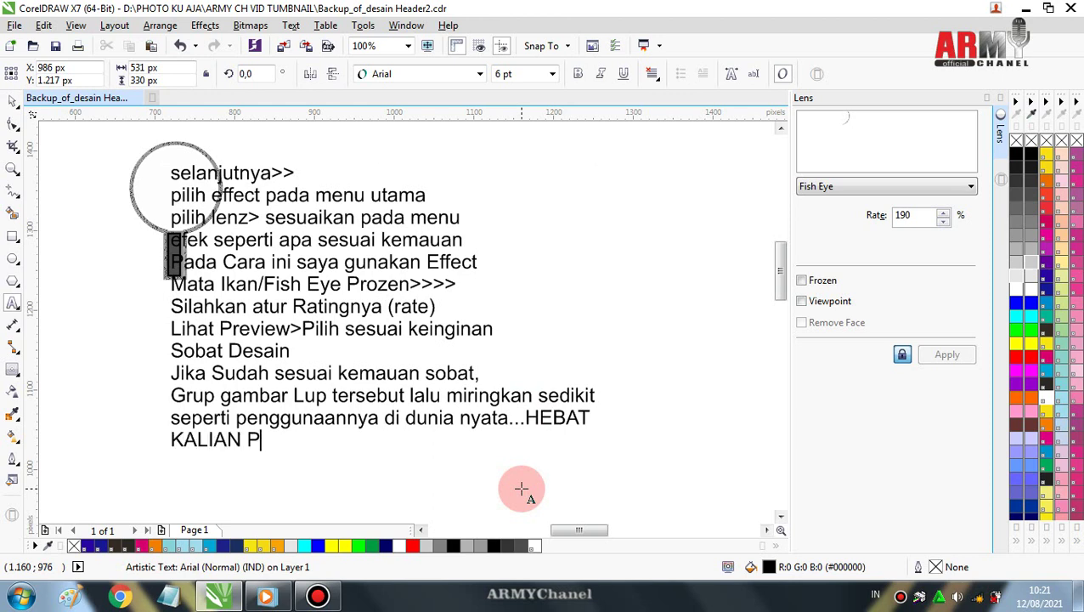
type("ASTI ")
type("BISA")
Exit text editing, close the Lens docker, and select the magnifier's lens and handle together
key("Escape")
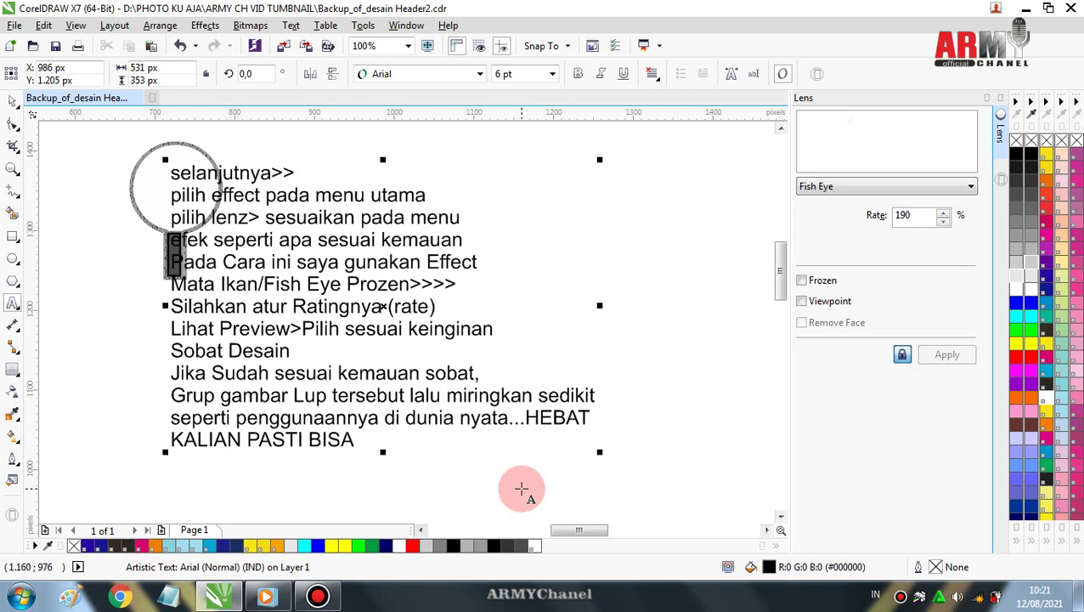
left_click(16, 100)
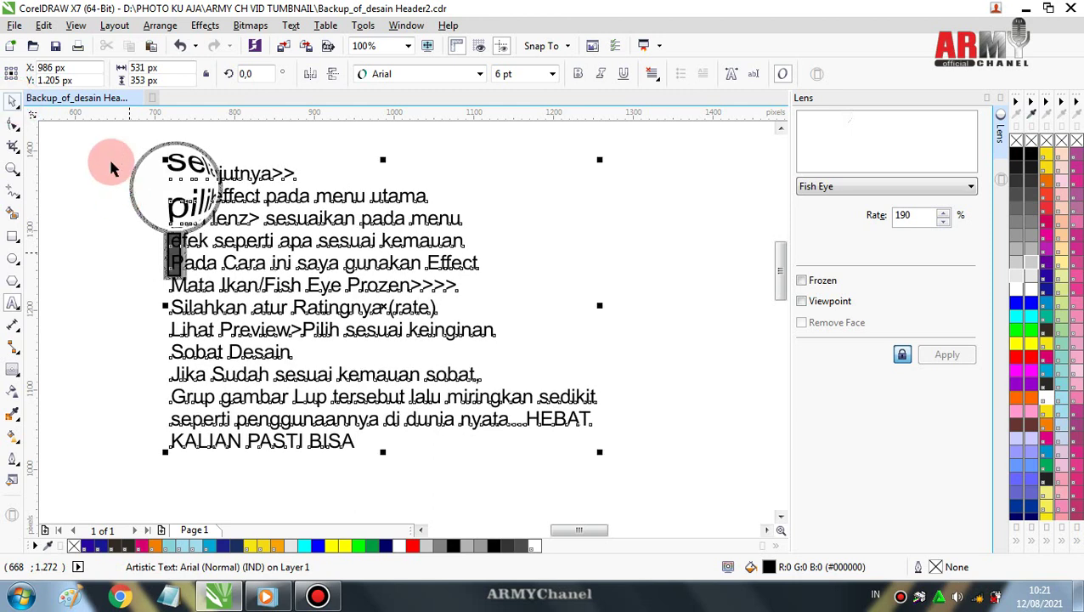
left_click(83, 133)
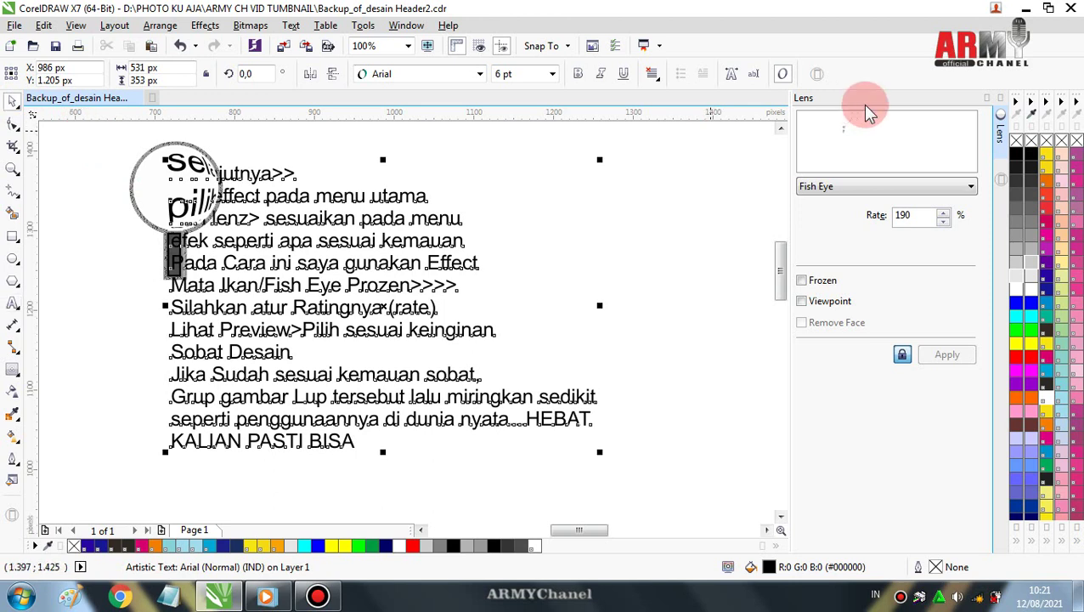
left_click(1000, 98)
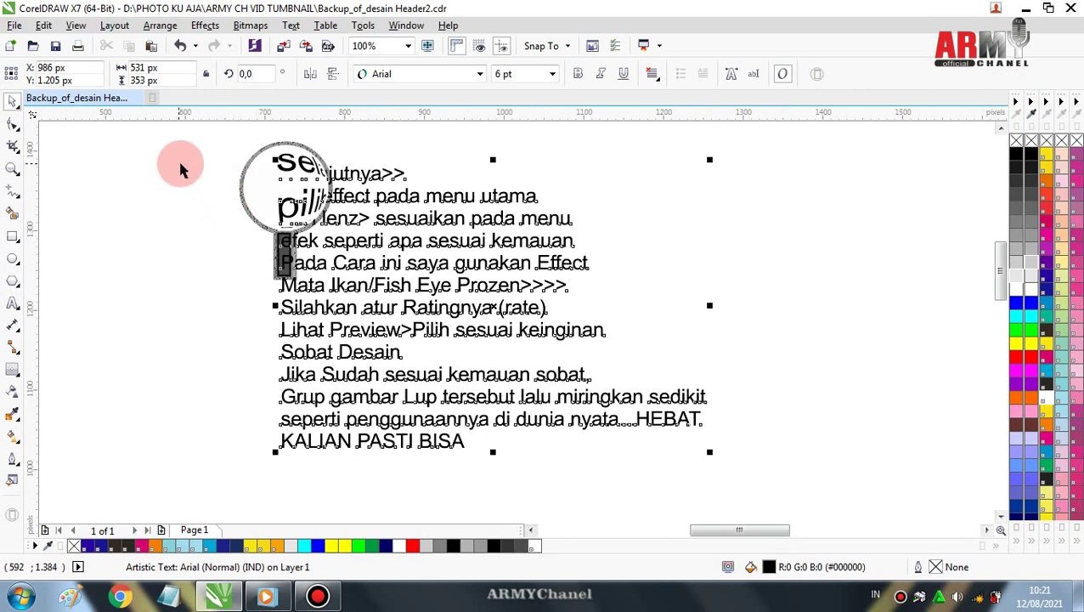
mouse_move(177, 130)
left_mouse_down()
mouse_move(342, 278)
mouse_move(349, 309)
left_mouse_up()
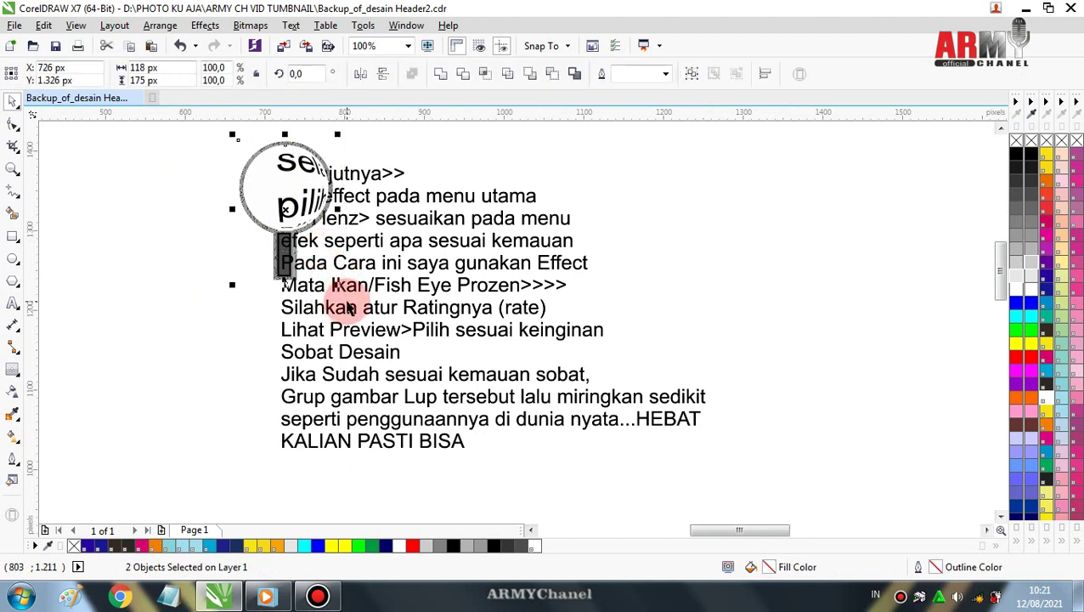
Group the lens and handle with Ctrl+G and tilt the group about 41°
key("ctrl+g")
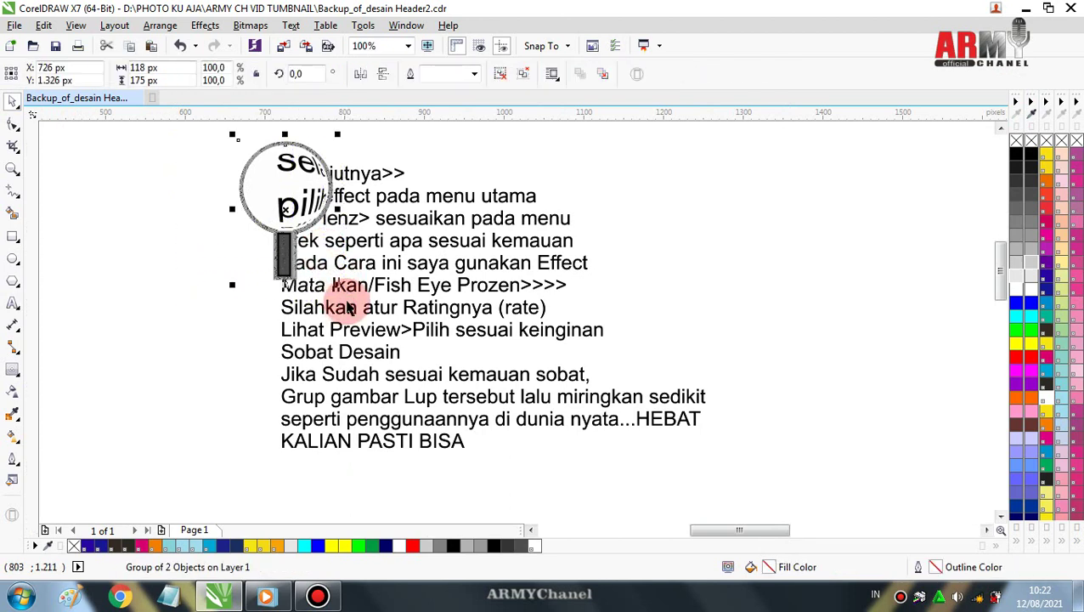
left_click(285, 209)
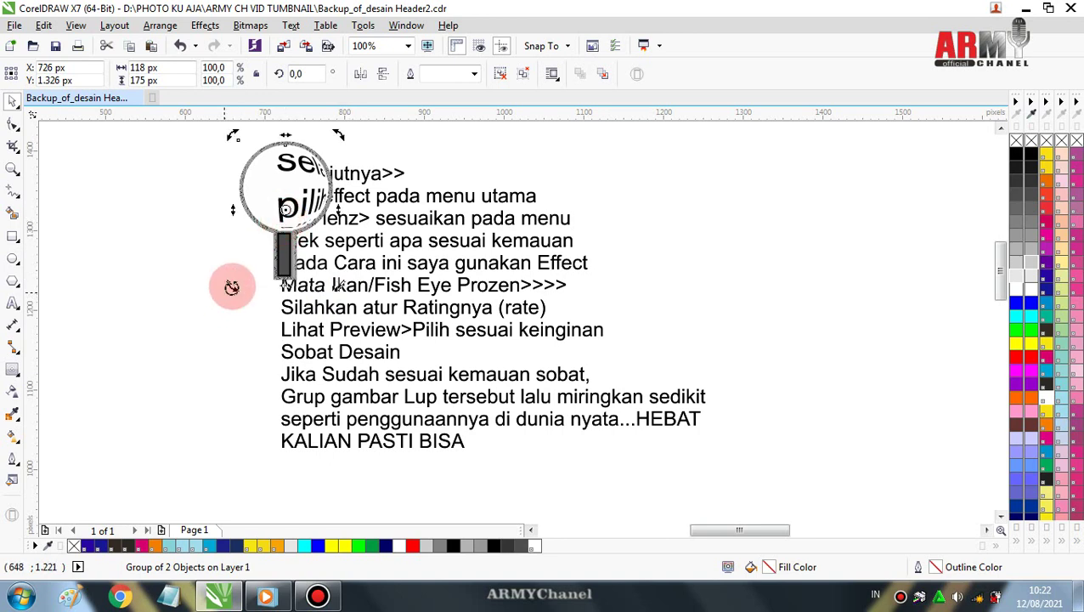
left_click_drag(232, 285, 285, 327)
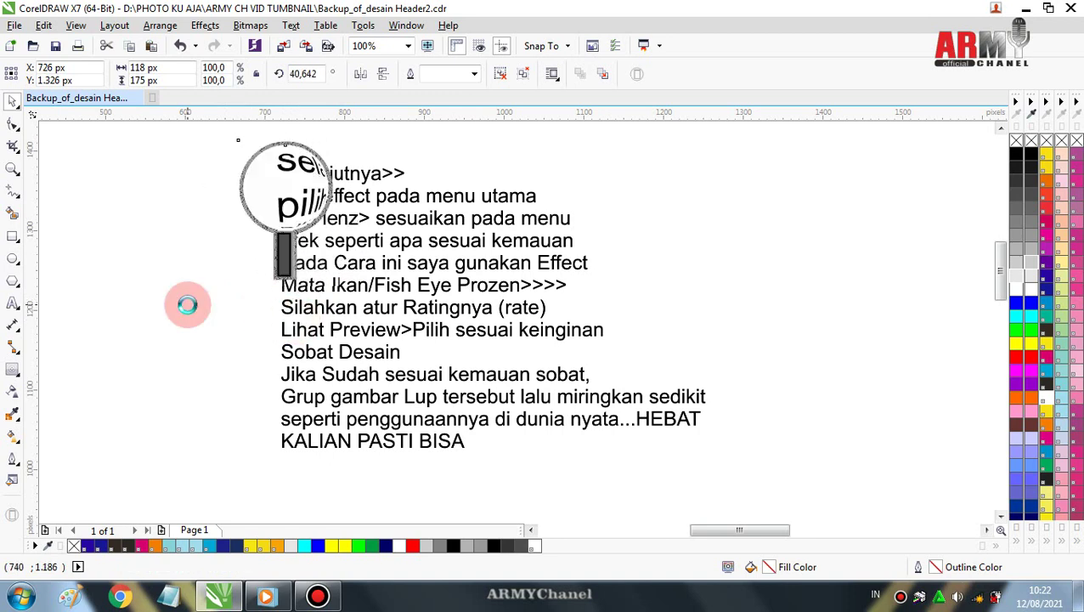
left_click(188, 311)
Enlarge the magnifier to about 138% and move it up over the first lines
left_click(251, 195)
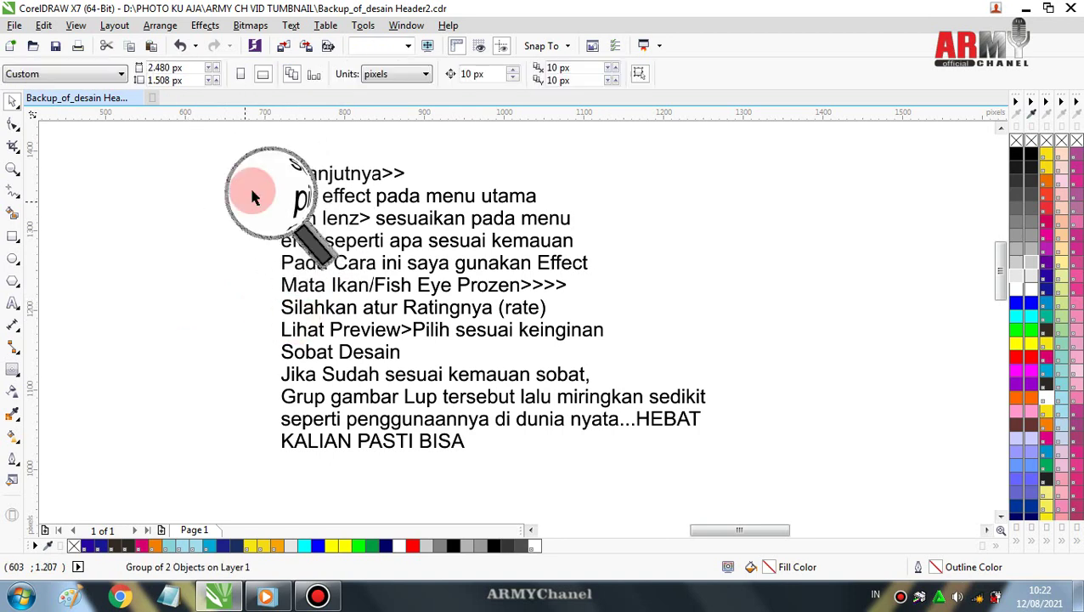
left_click(251, 194)
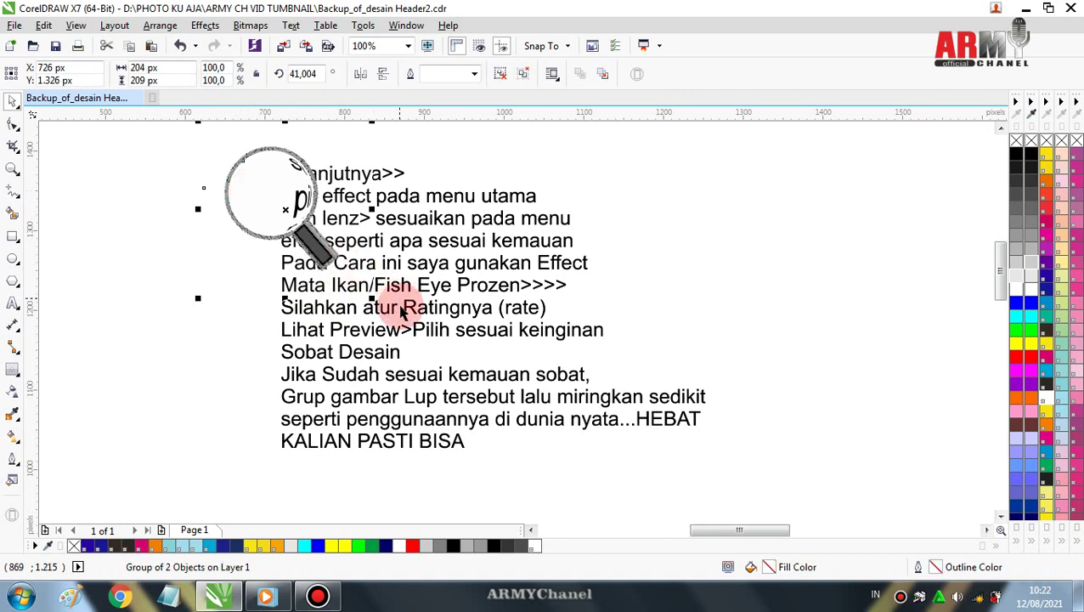
left_click_drag(374, 309, 395, 351)
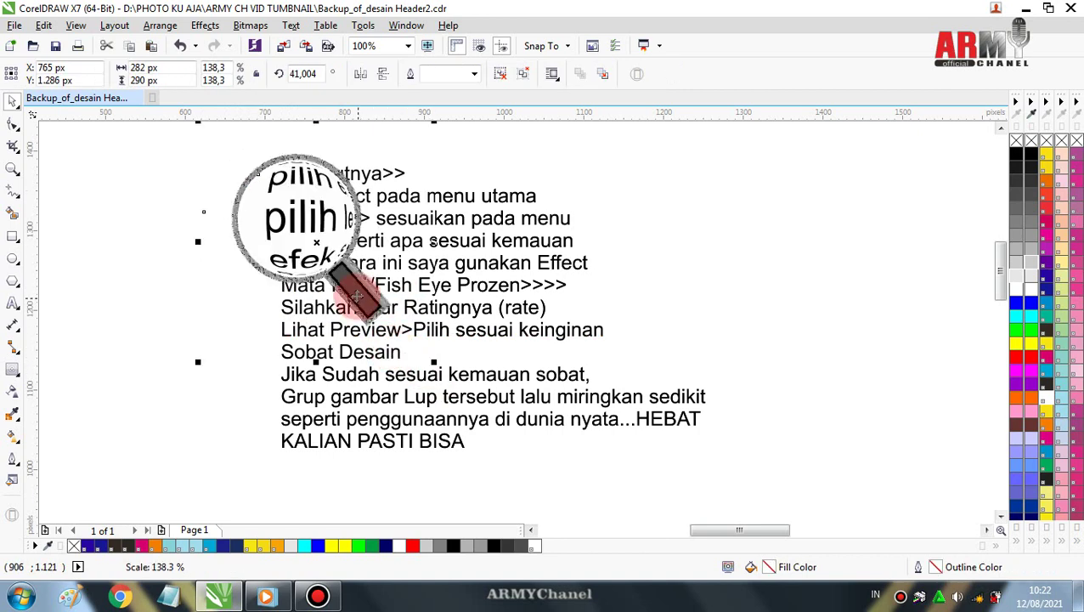
left_click_drag(317, 244, 315, 225)
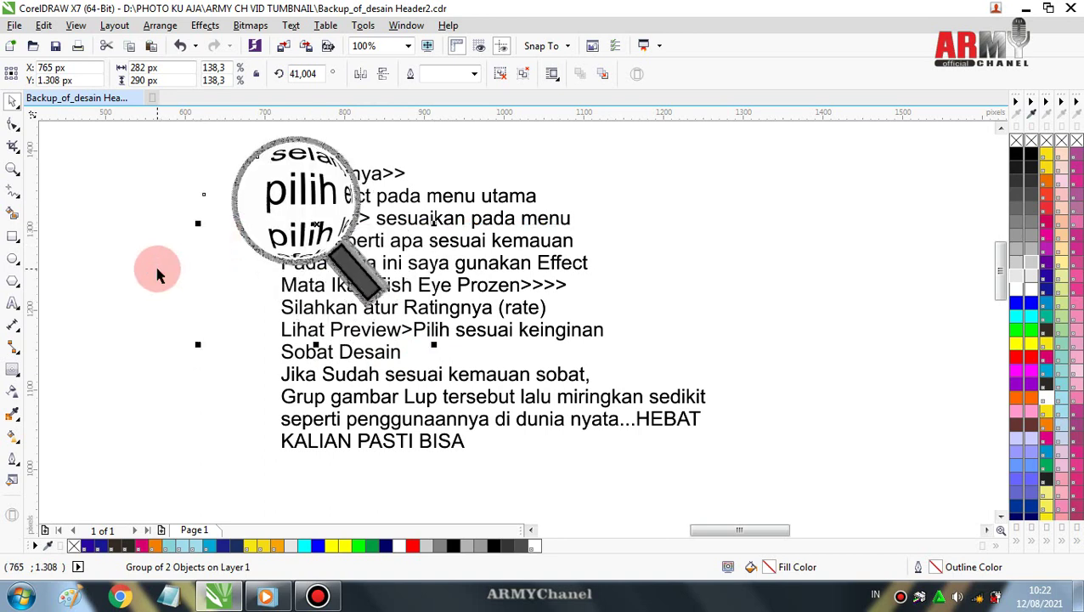
left_click(157, 272)
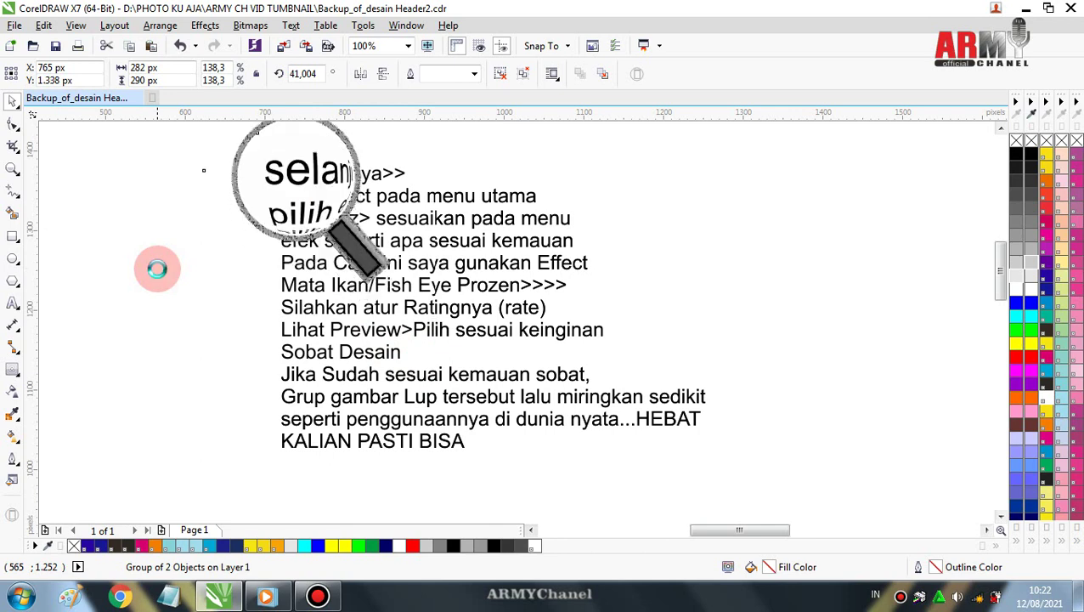
key("Up")
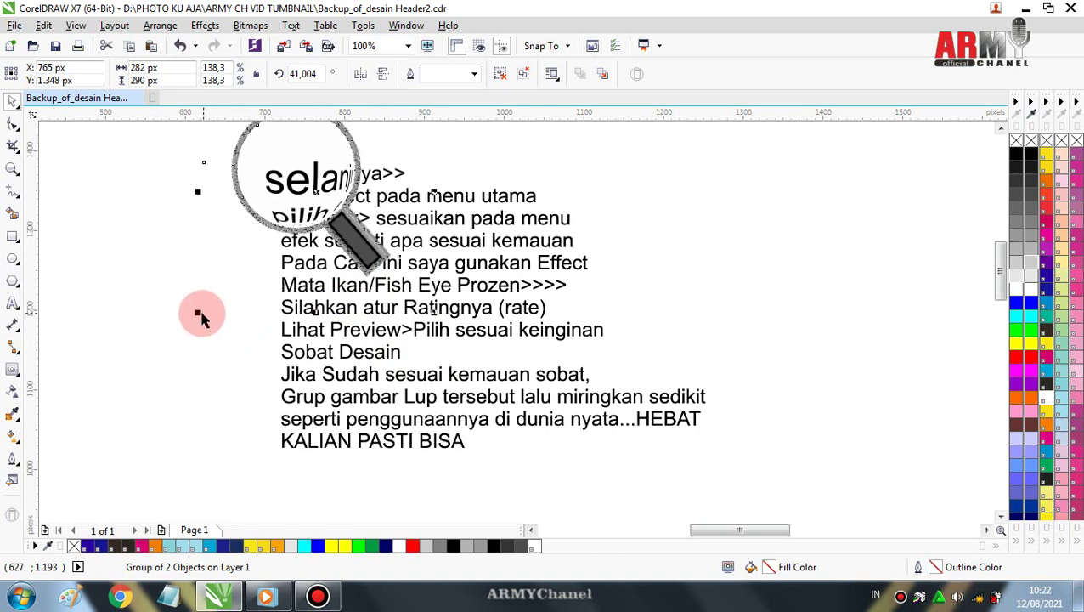
Enlarge the magnifier further to about 175% and settle it over the top lines
left_click_drag(201, 312, 171, 371)
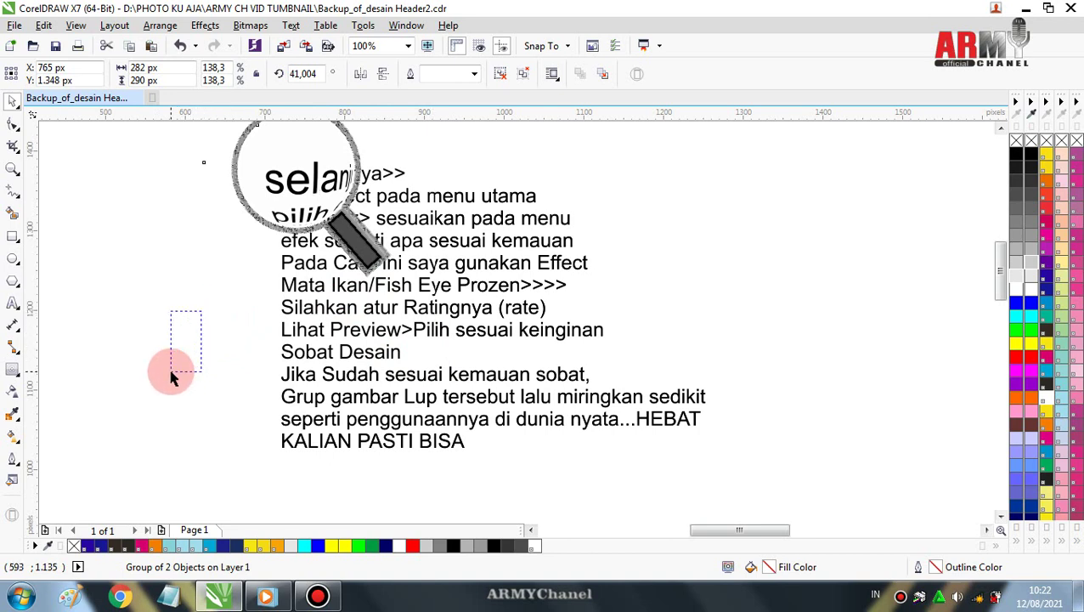
left_click(263, 234)
left_click(247, 272)
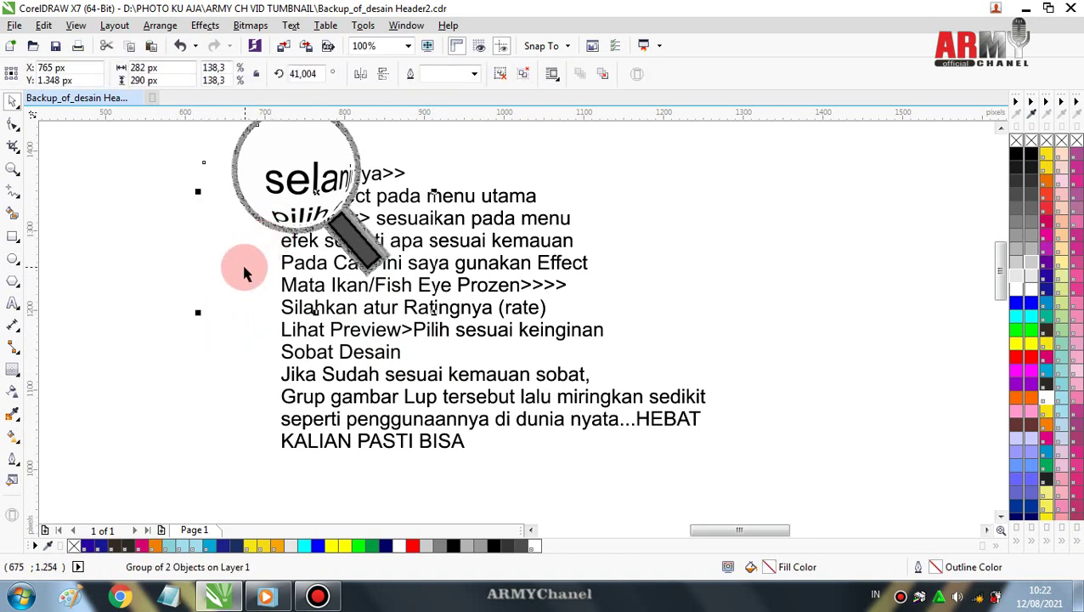
left_click_drag(196, 319, 146, 413)
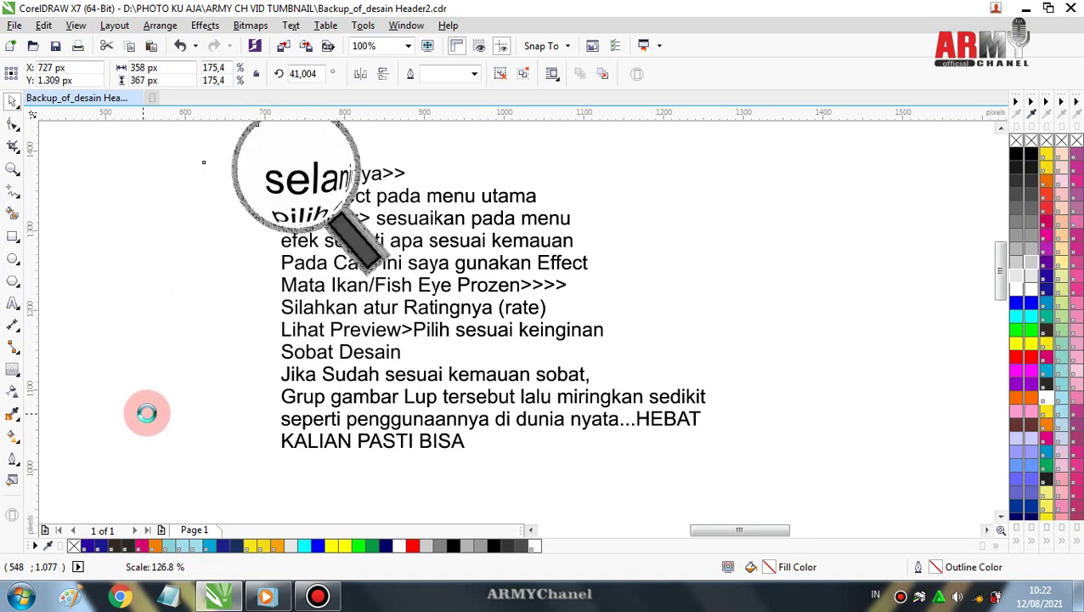
left_click_drag(146, 413, 148, 411)
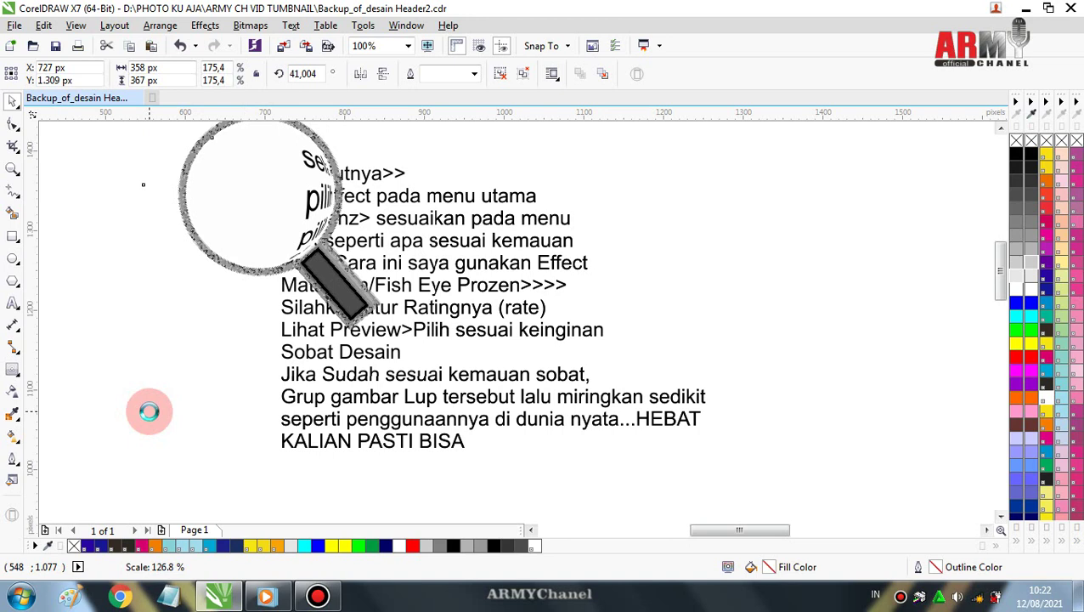
left_click_drag(252, 326, 252, 326)
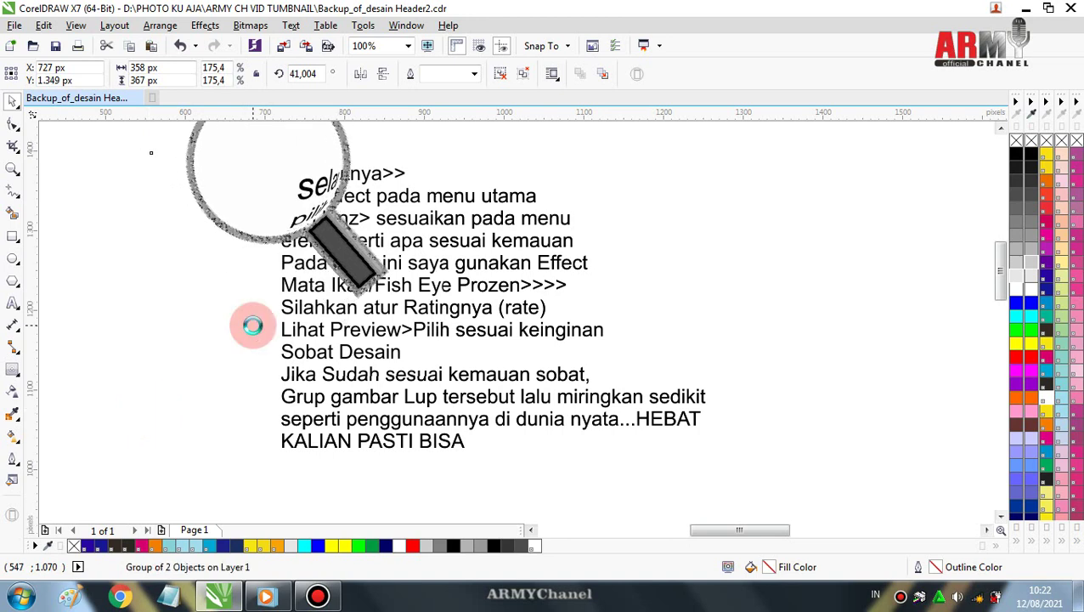
Nudge the magnifier down and right with the arrow keys until its lens covers 'PASTI BISA'
key("Right")
key("Right")
key("Right")
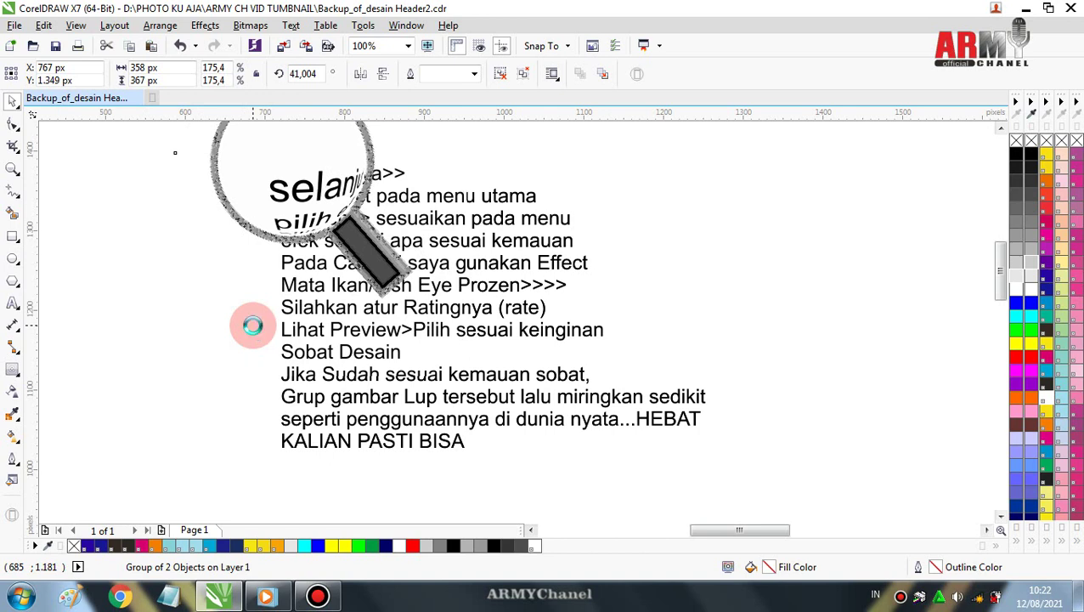
key("Down")
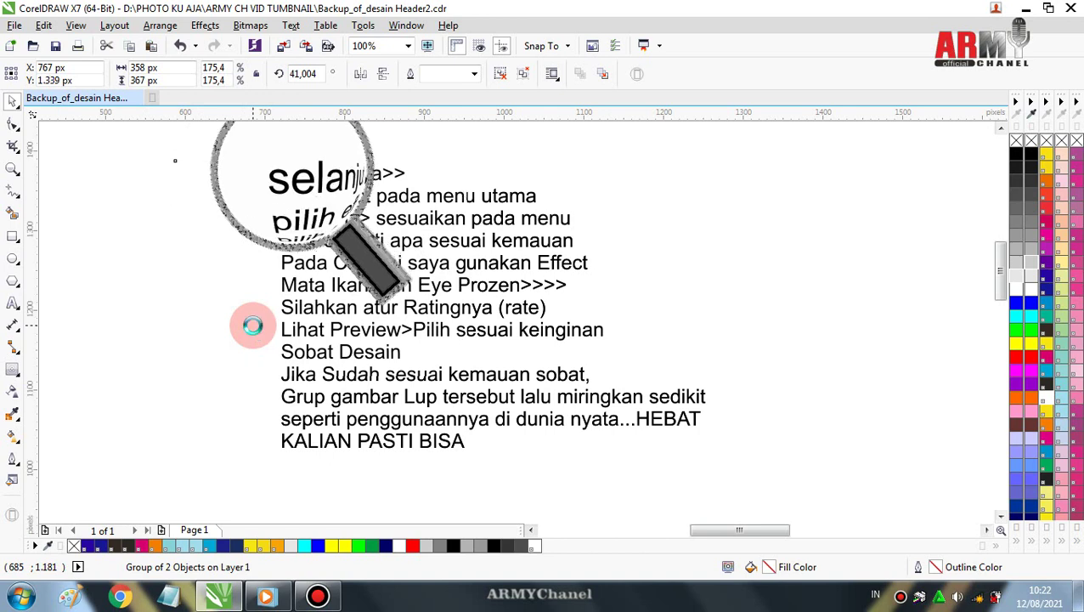
key("Down")
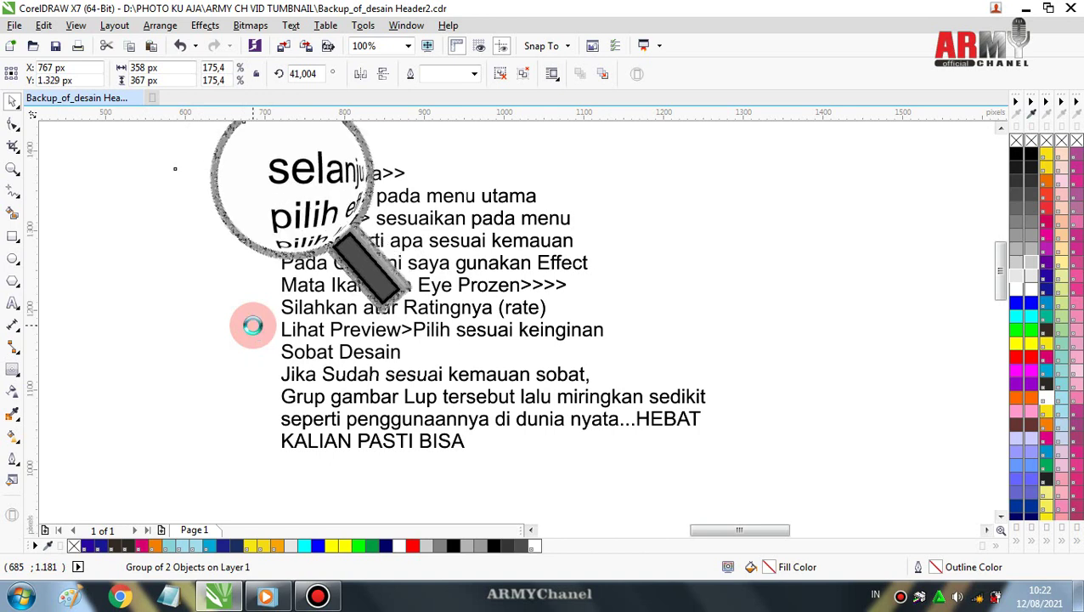
key("Down")
key("Right")
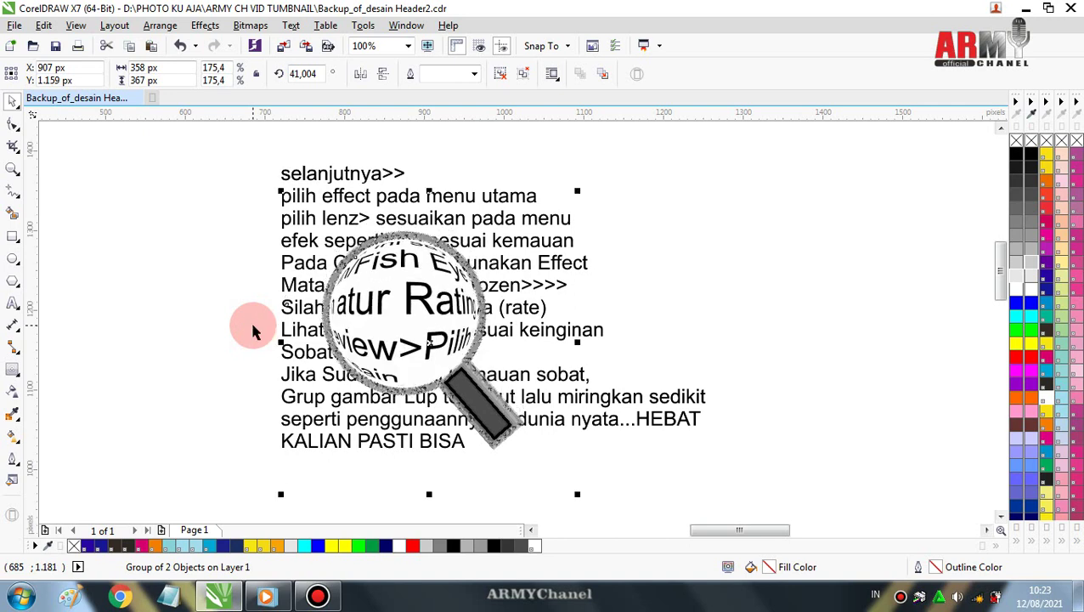
key("Down")
key("Down")
key("Down")
key("Down")
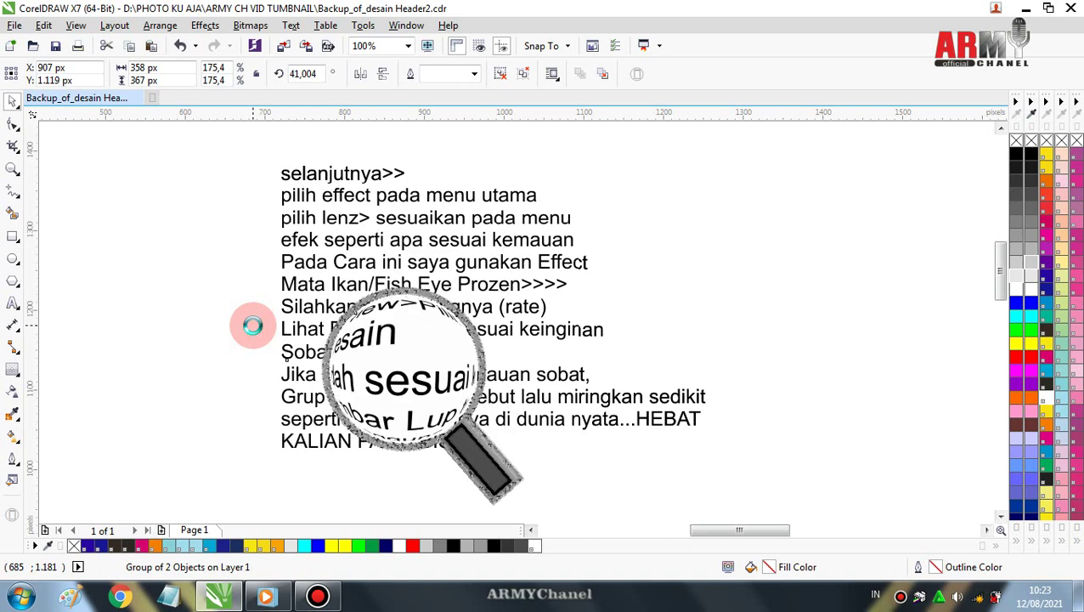
key("Down")
key("Down")
key("Down")
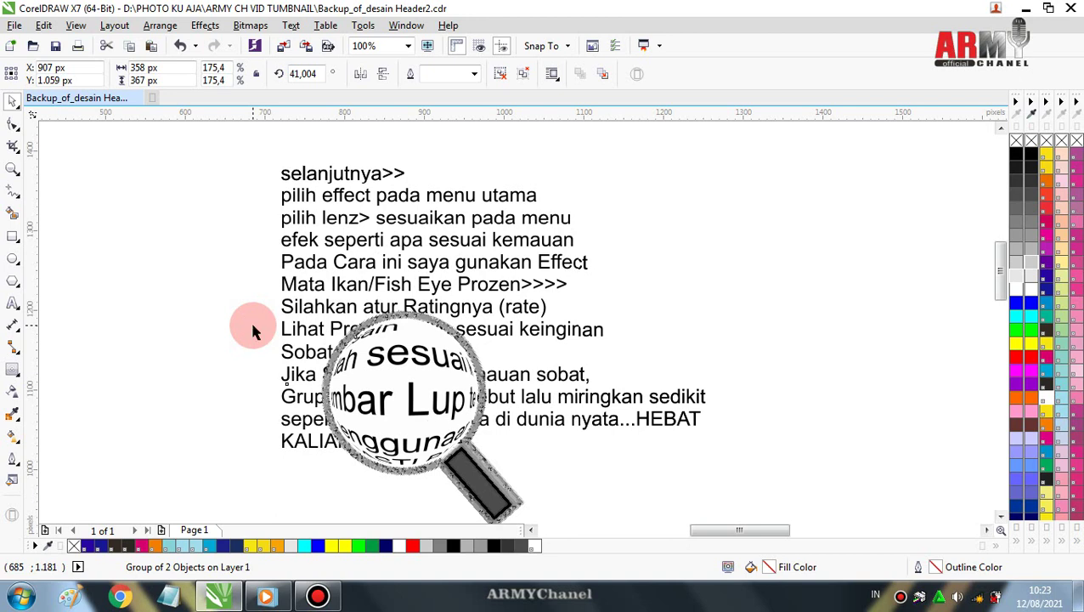
key("Down")
key("Down")
key("Down")
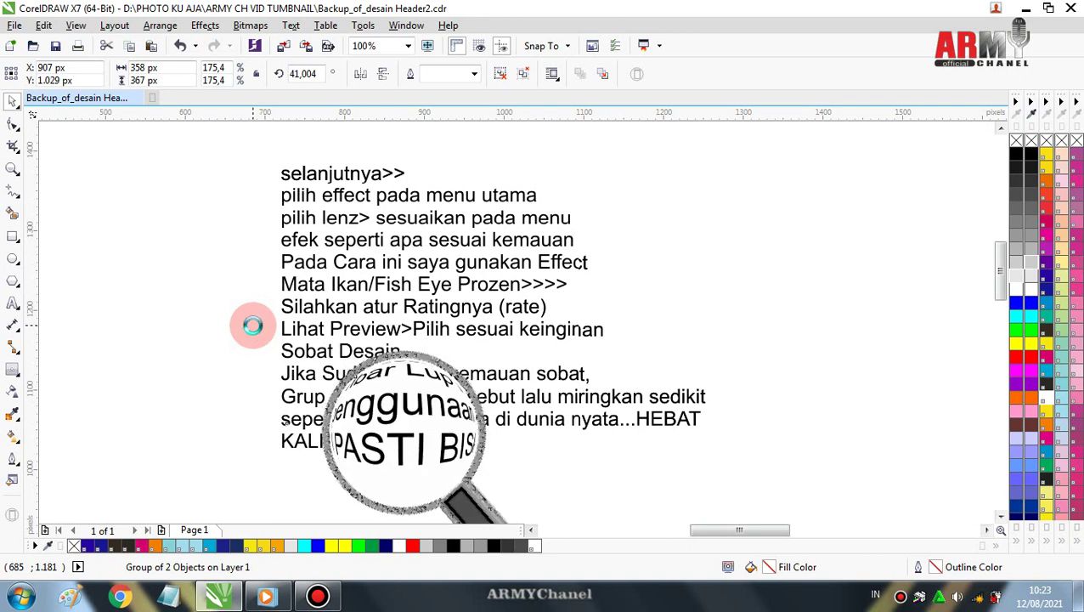
key("Right")
key("Right")
key("Right")
key("Down")
key("Down")
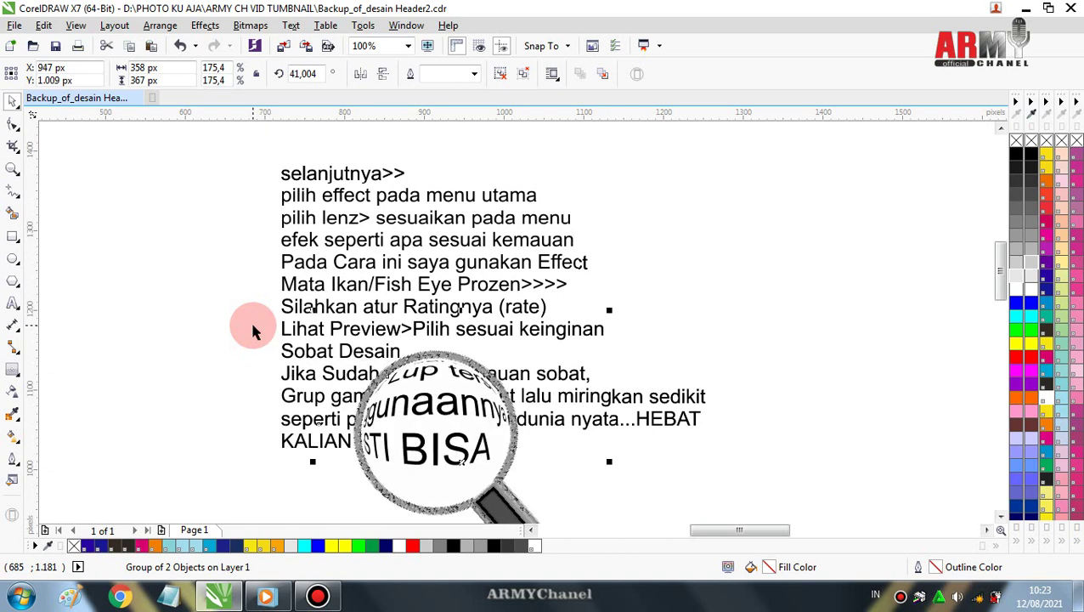
key("Right")
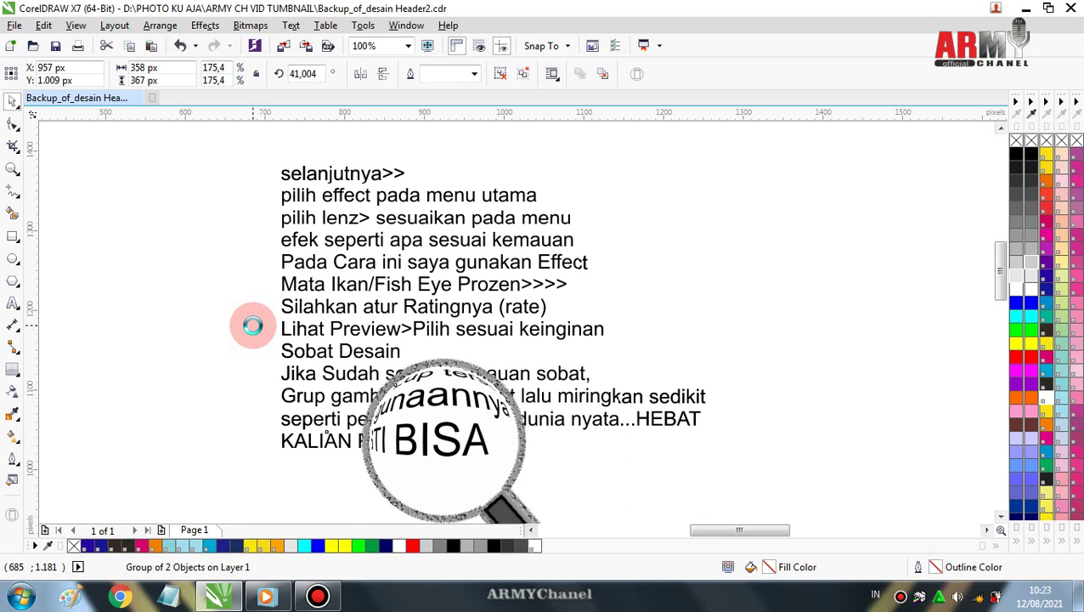
key("Left")
key("Down")
key("Down")
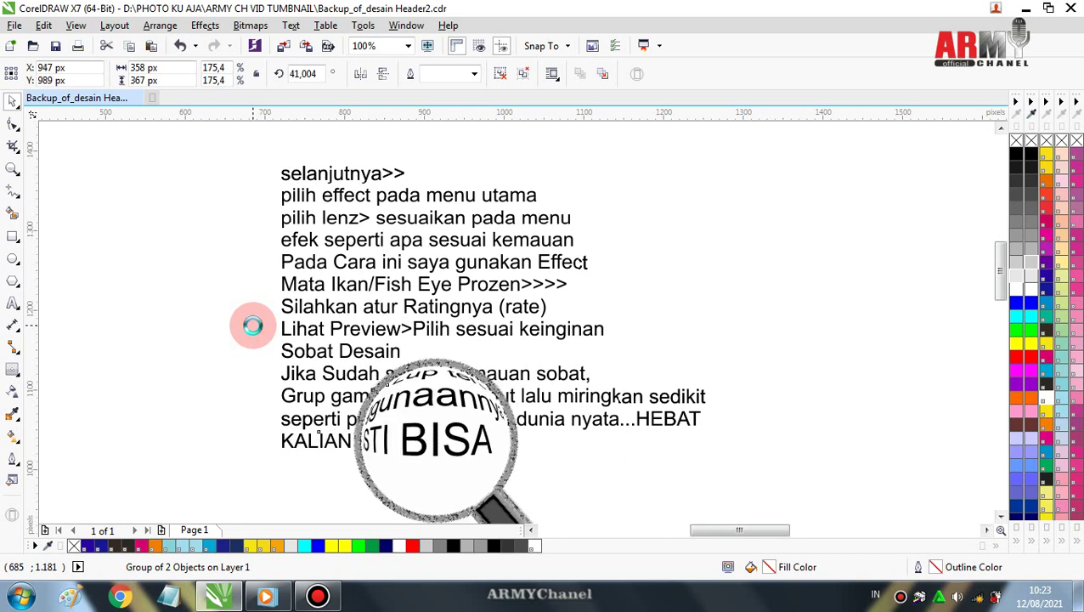
key("Up")
key("Up")
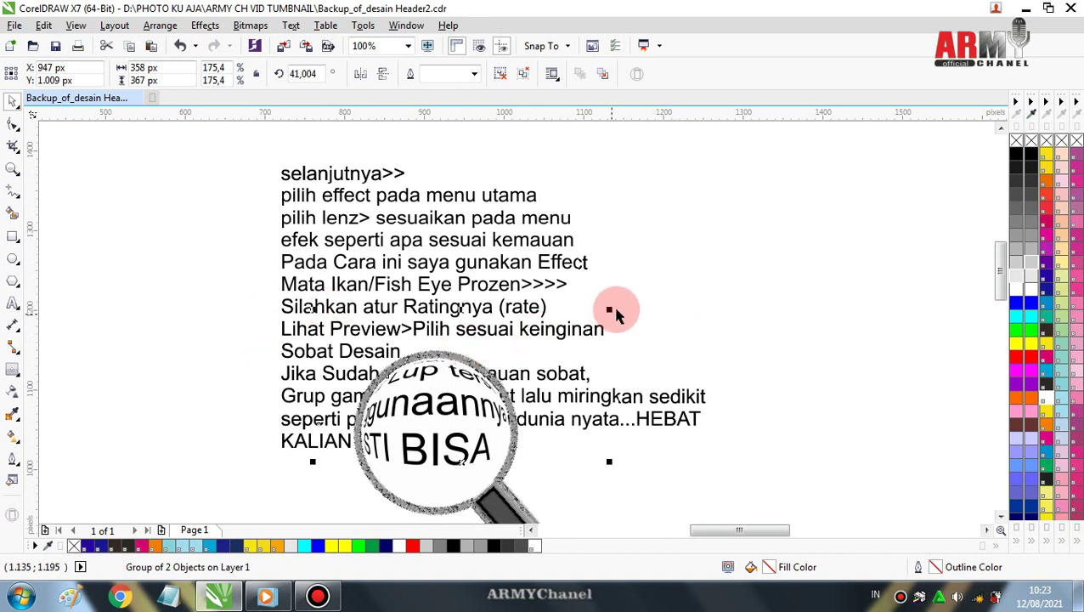
Scale the magnifier group to 215.5% over the closing lines
left_click_drag(613, 309, 612, 303)
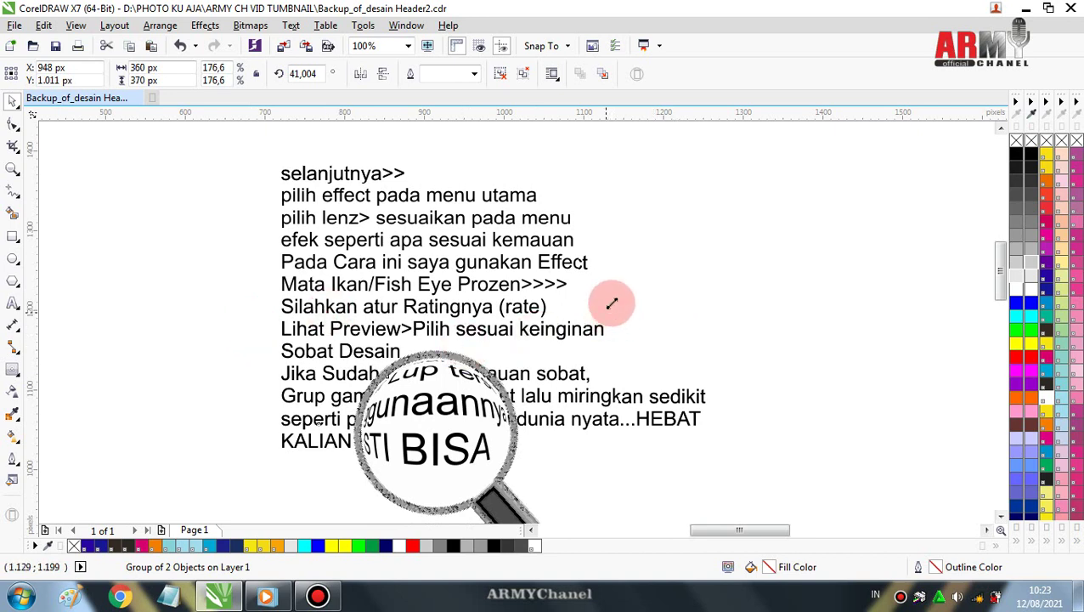
left_click_drag(612, 303, 664, 285)
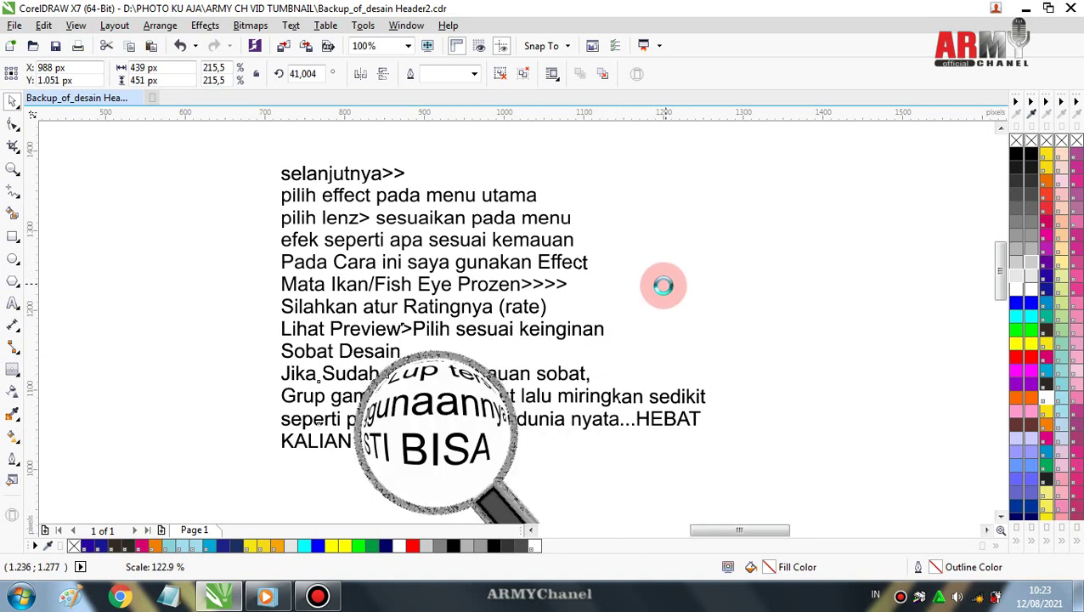
left_click(655, 296)
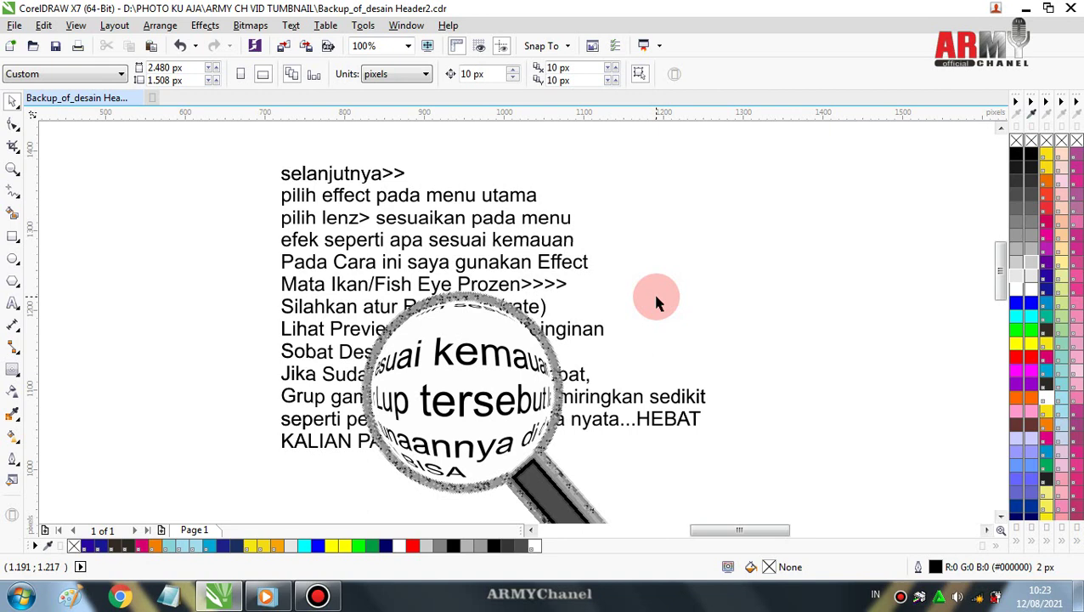
left_click(556, 487)
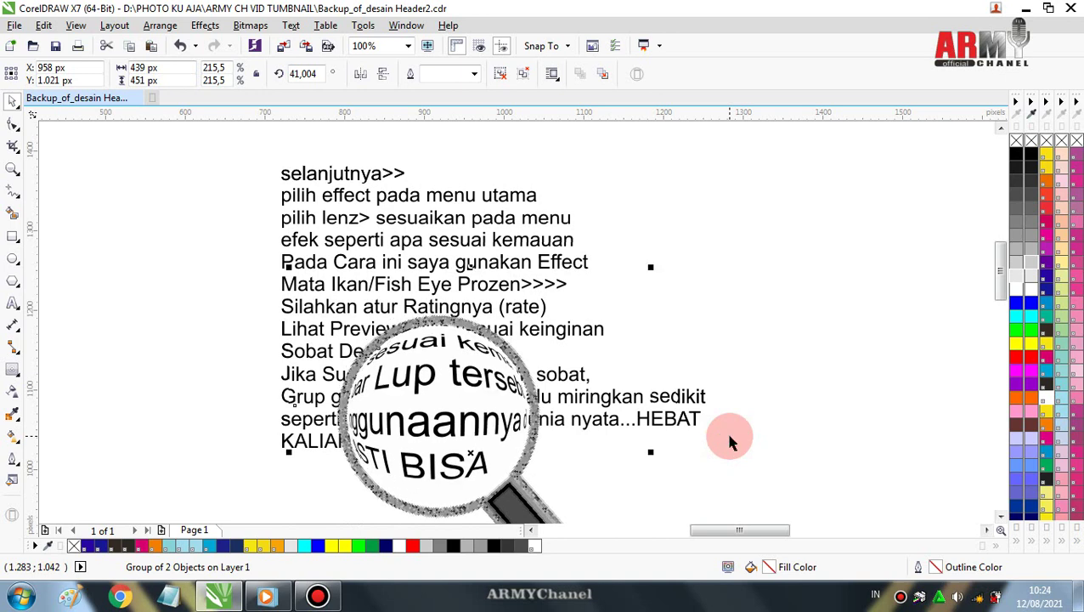
Nudge the magnifier down and left, then zoom out to 25% to show the photo and header
key("Down")
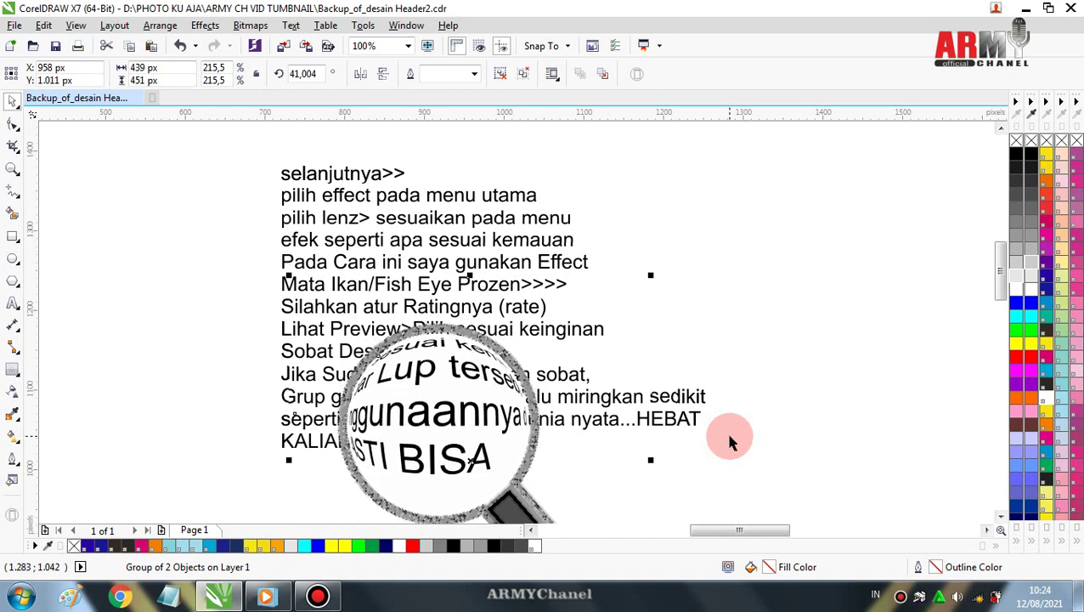
key("Down")
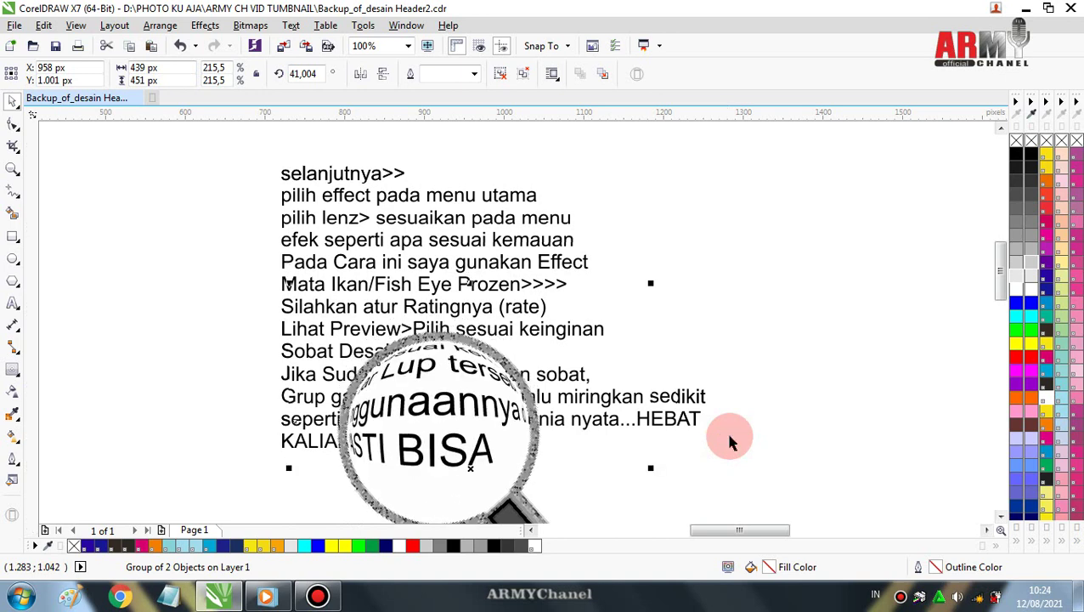
key("Down")
key("Left")
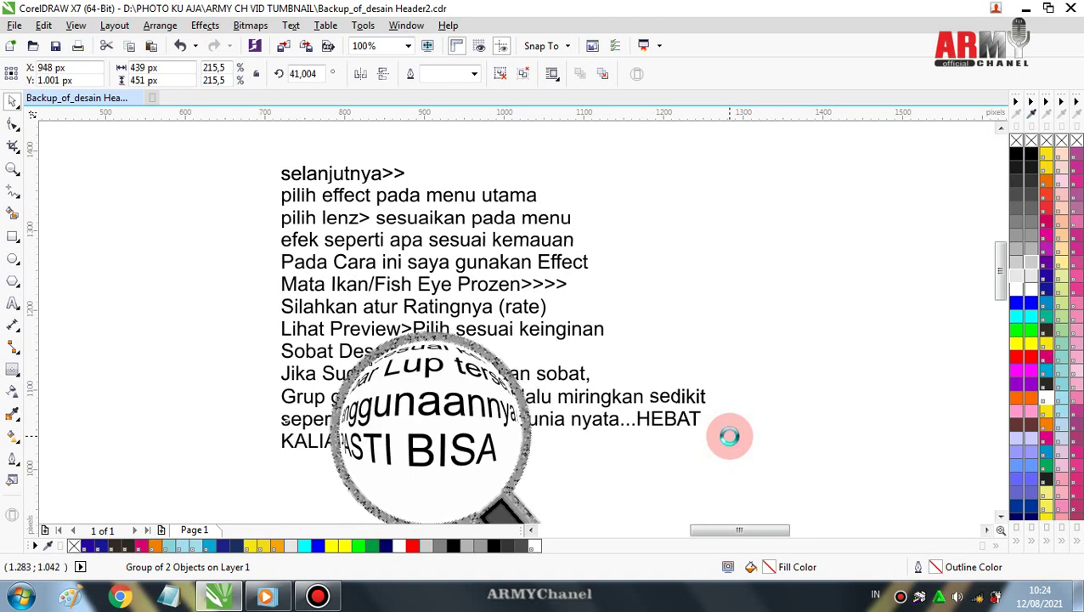
key("Left")
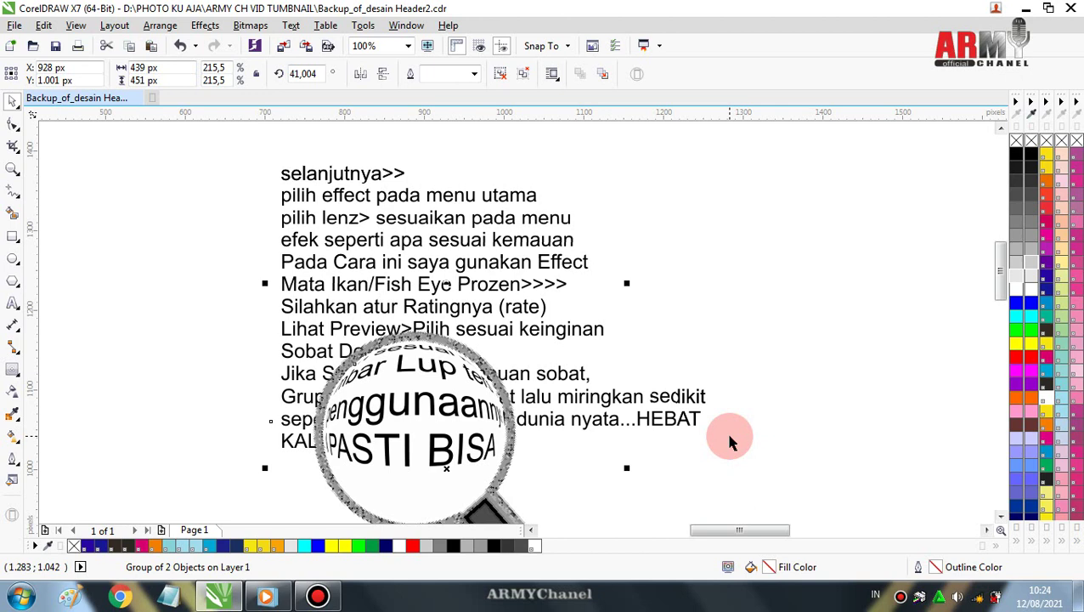
key("Down")
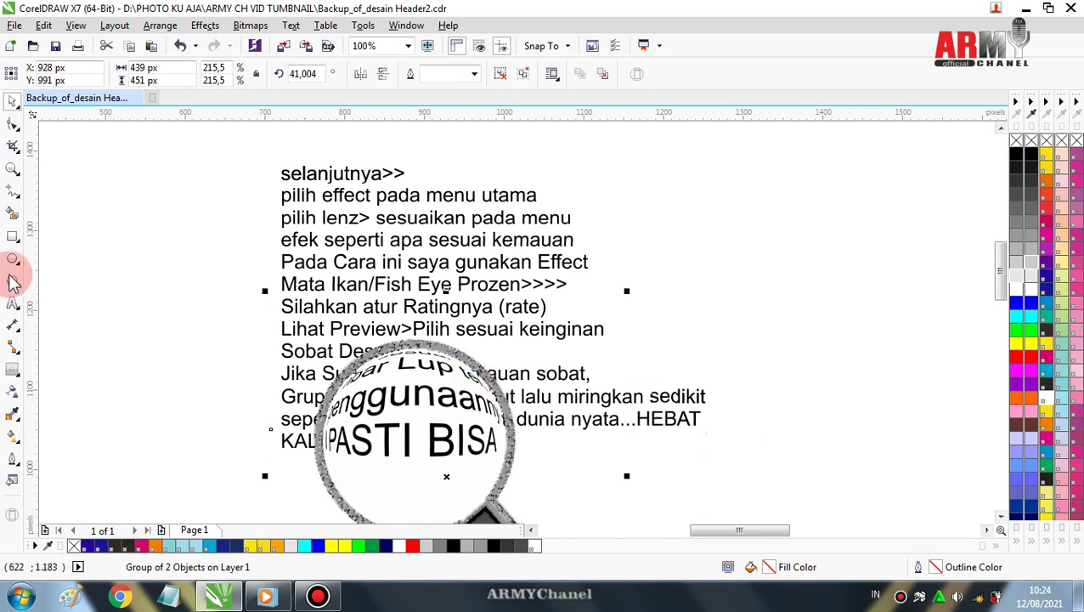
scroll(137, 243, "down", 1)
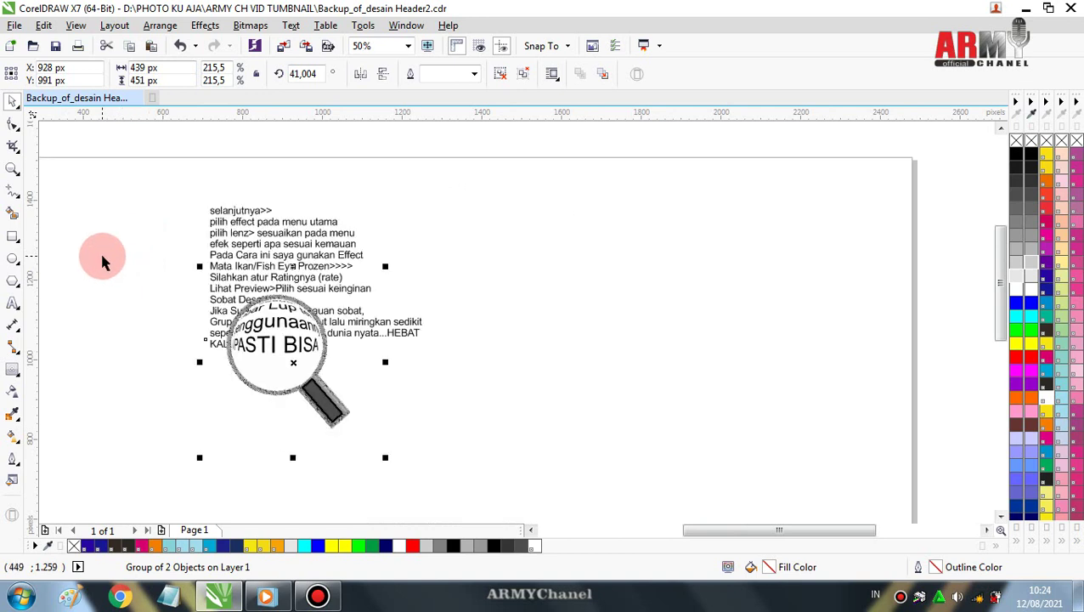
scroll(102, 261, "down", 1)
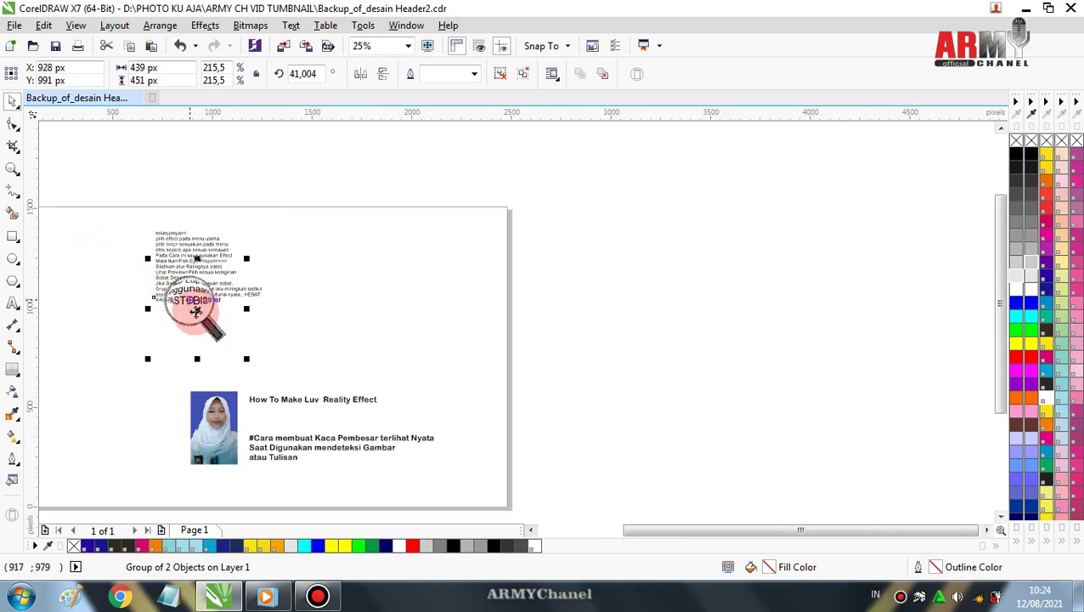
Move the magnifier over the 'How To' words of the header beside the photo
left_click_drag(197, 312, 246, 422)
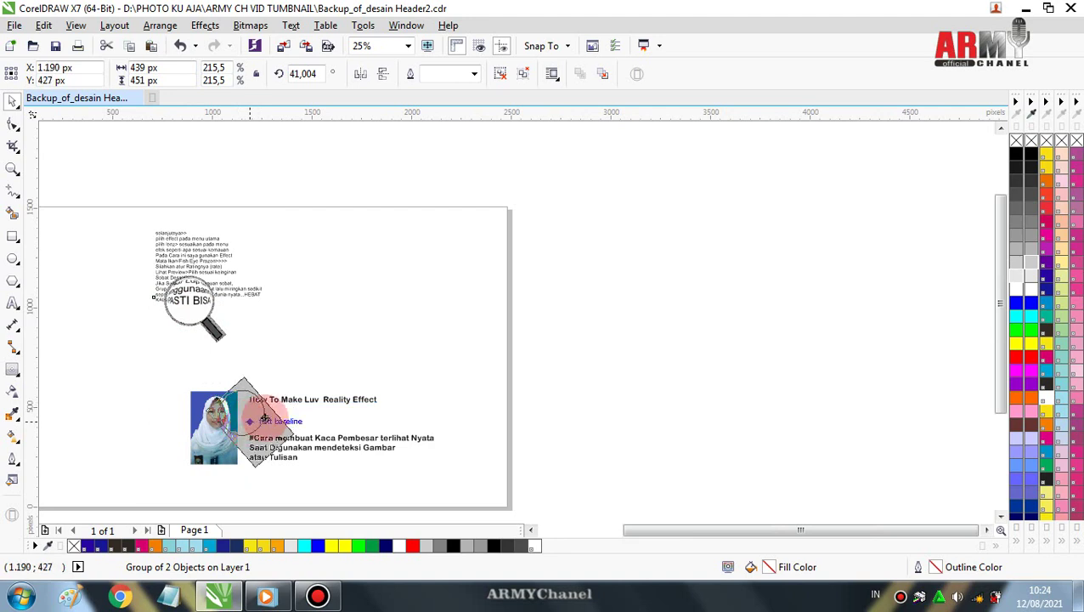
left_click_drag(246, 422, 255, 412)
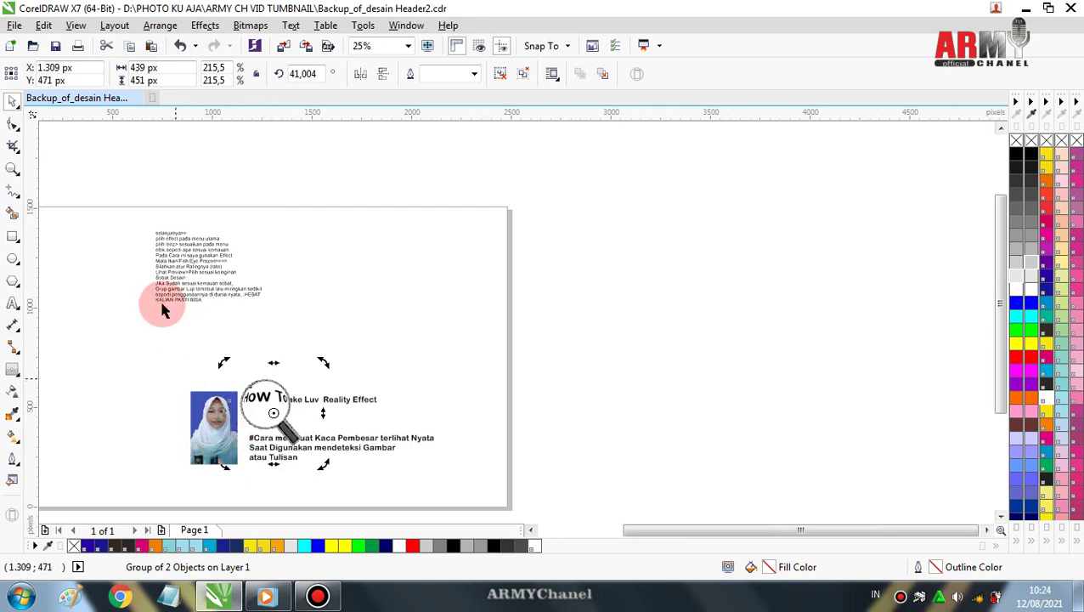
left_click(88, 179)
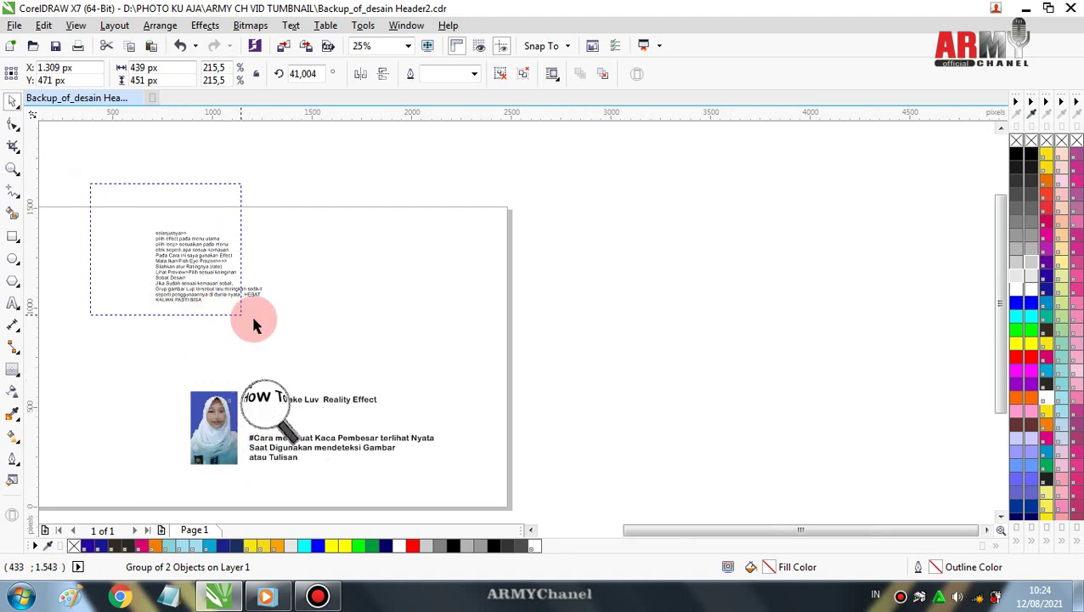
Delete the small instruction text block at the top of the page
left_click_drag(218, 316, 290, 331)
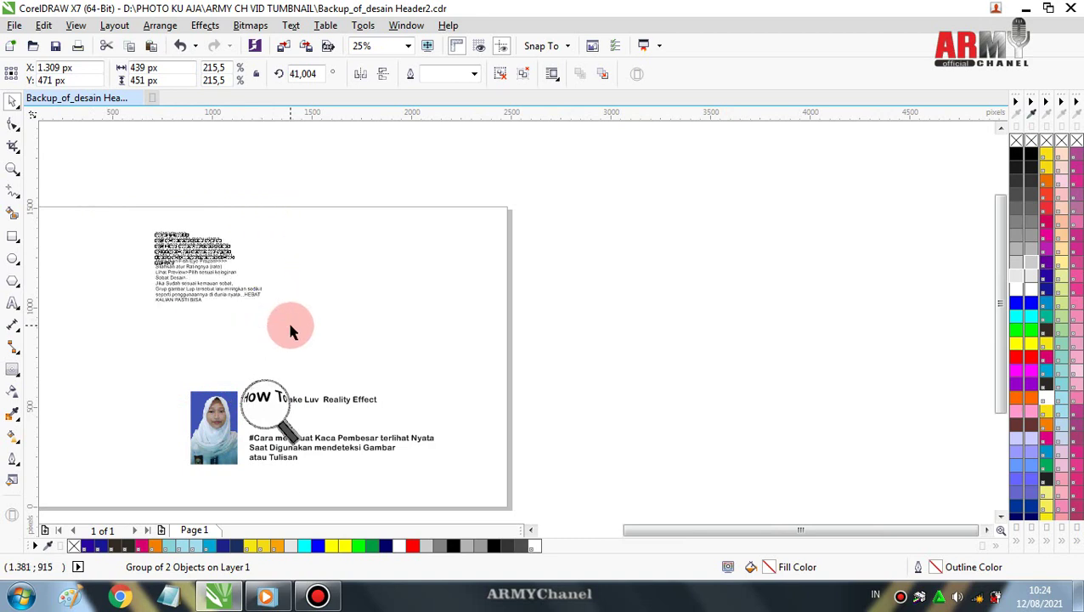
left_click(252, 392)
key("Delete")
left_click(213, 496)
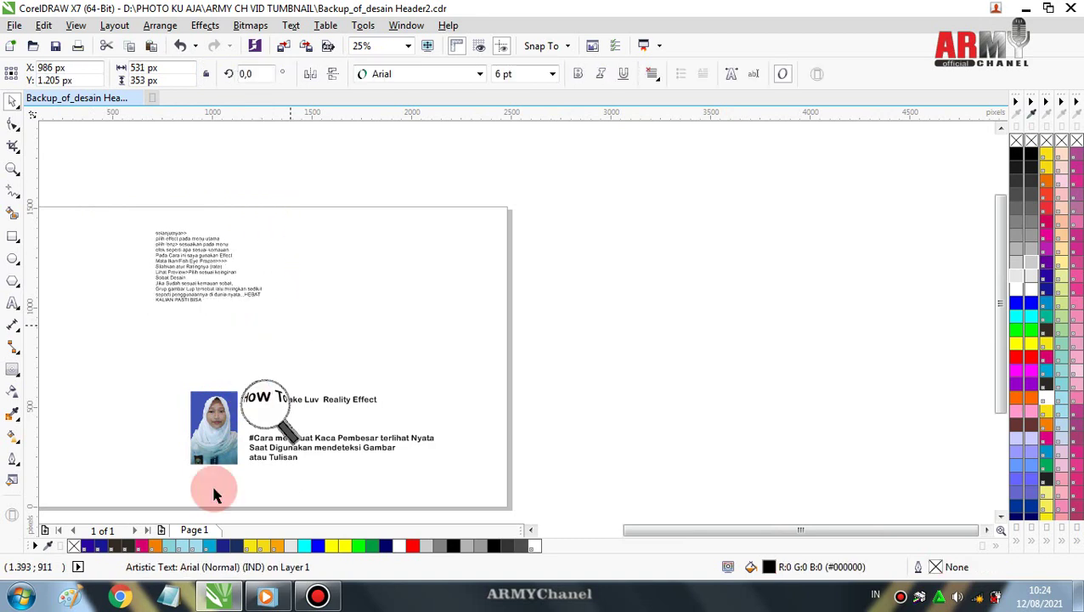
Rotate the magnifier about 41° and drop it over '#Cara' and 'Saat' in the caption
left_click(262, 456)
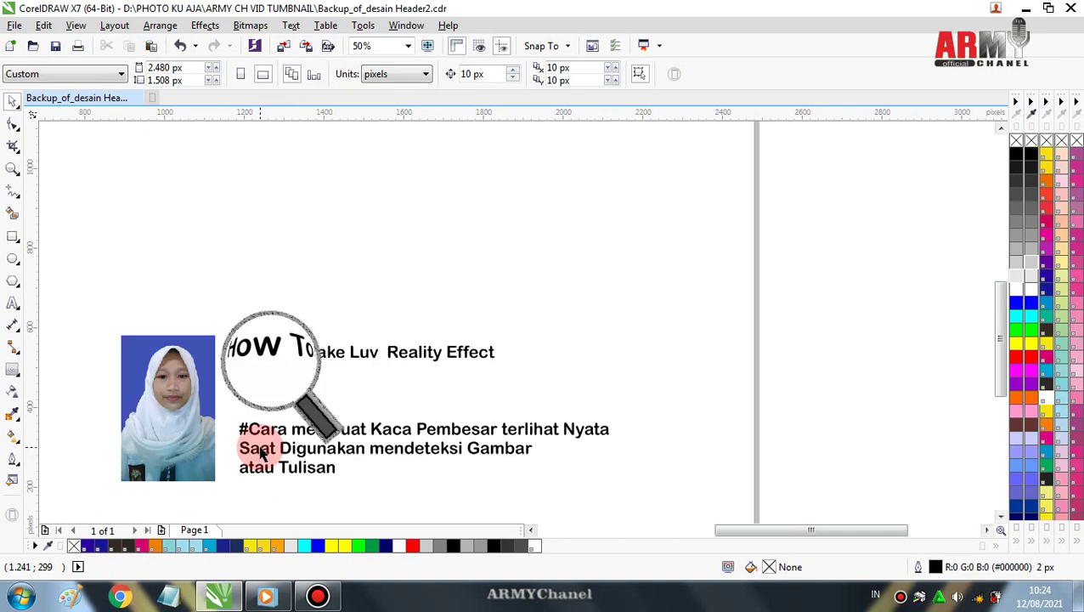
left_click(260, 448)
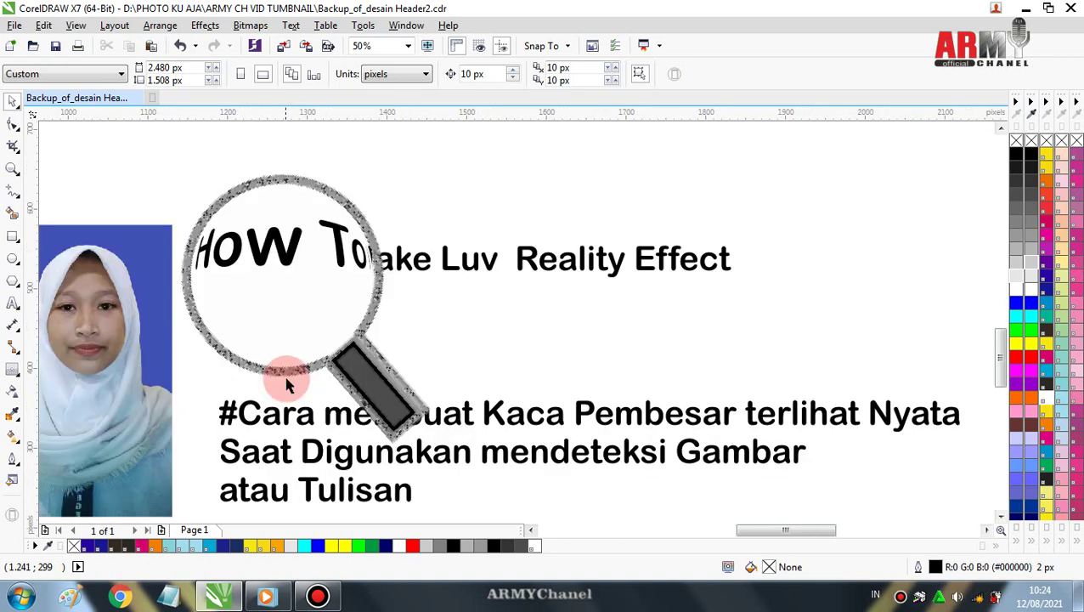
left_click(532, 530)
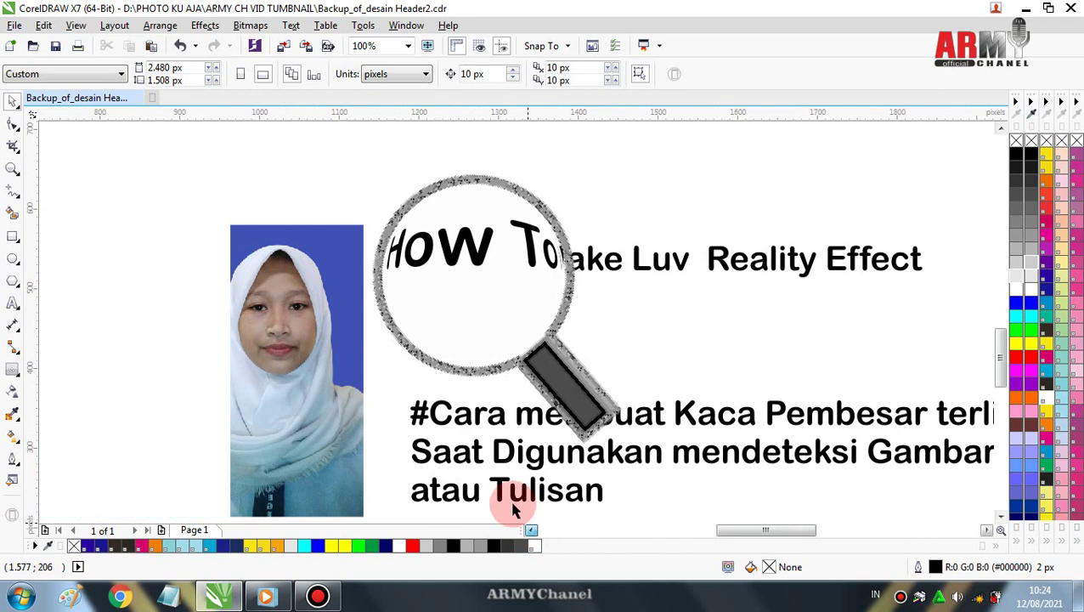
right_click(403, 328)
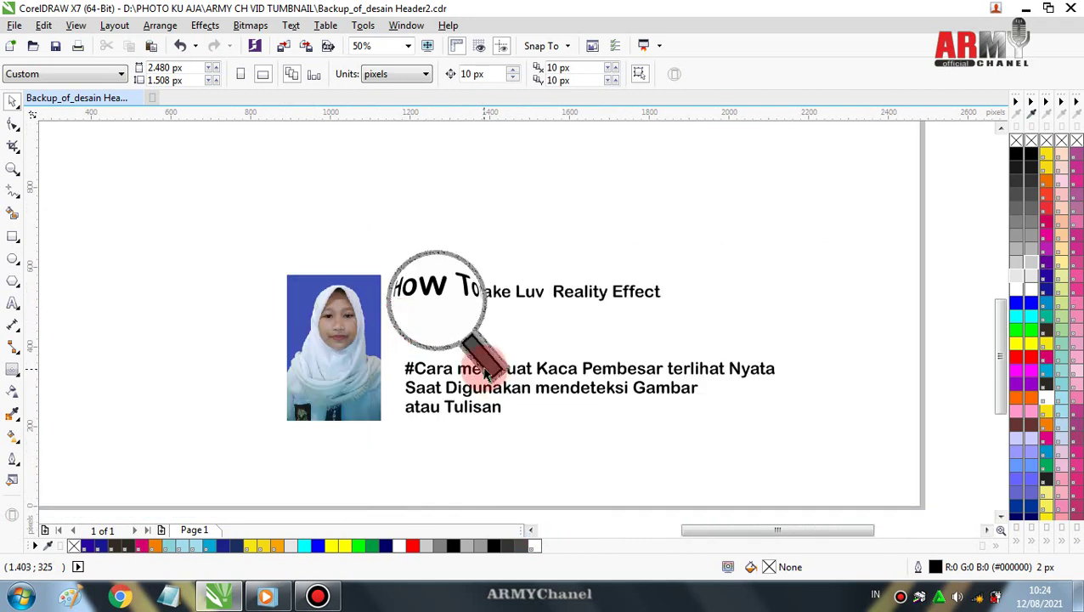
left_click(486, 357)
mouse_move(496, 331)
left_mouse_down()
mouse_move(402, 375)
mouse_move(378, 464)
mouse_move(477, 428)
left_mouse_up()
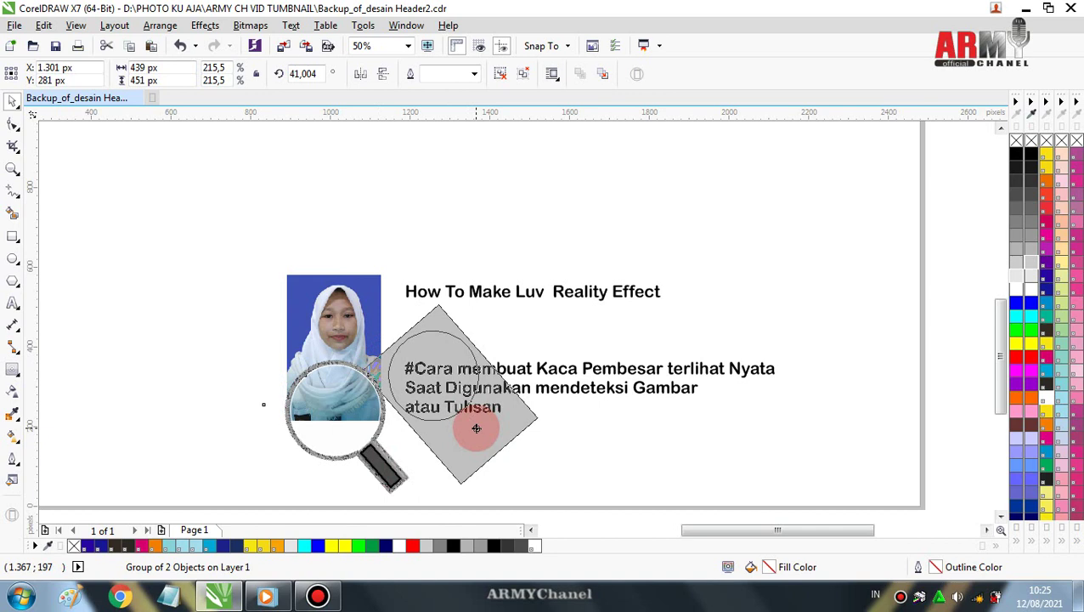
left_click_drag(477, 428, 477, 429)
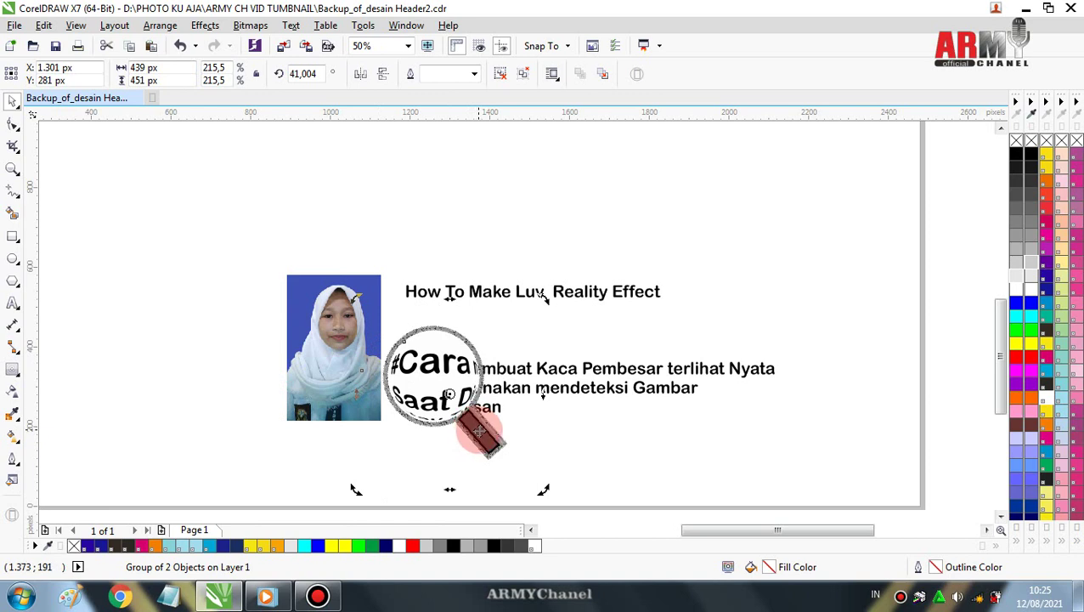
left_click(606, 434)
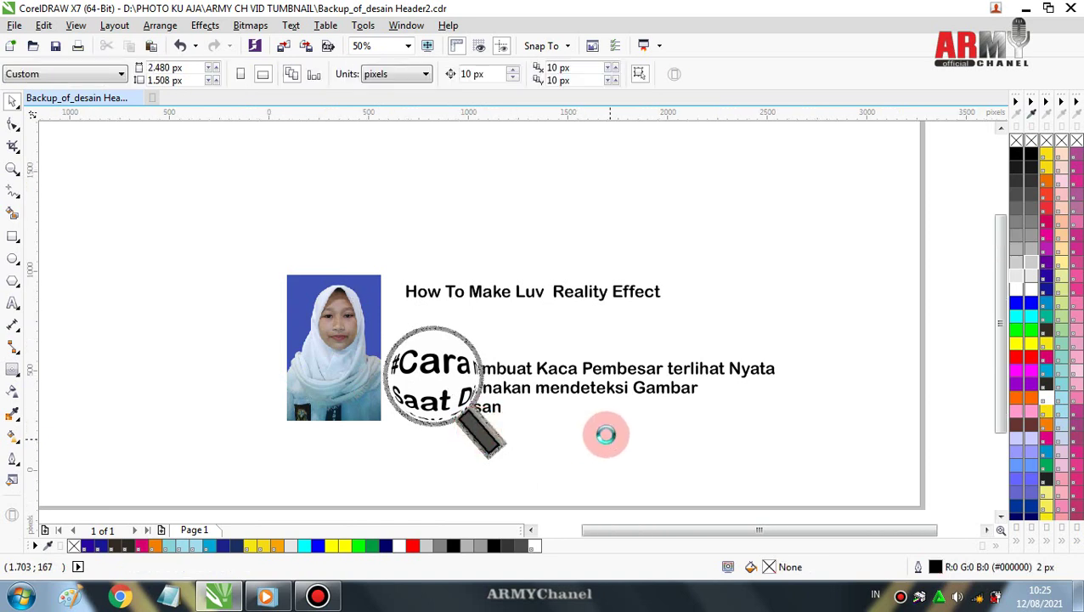
scroll(606, 434, "down", 1)
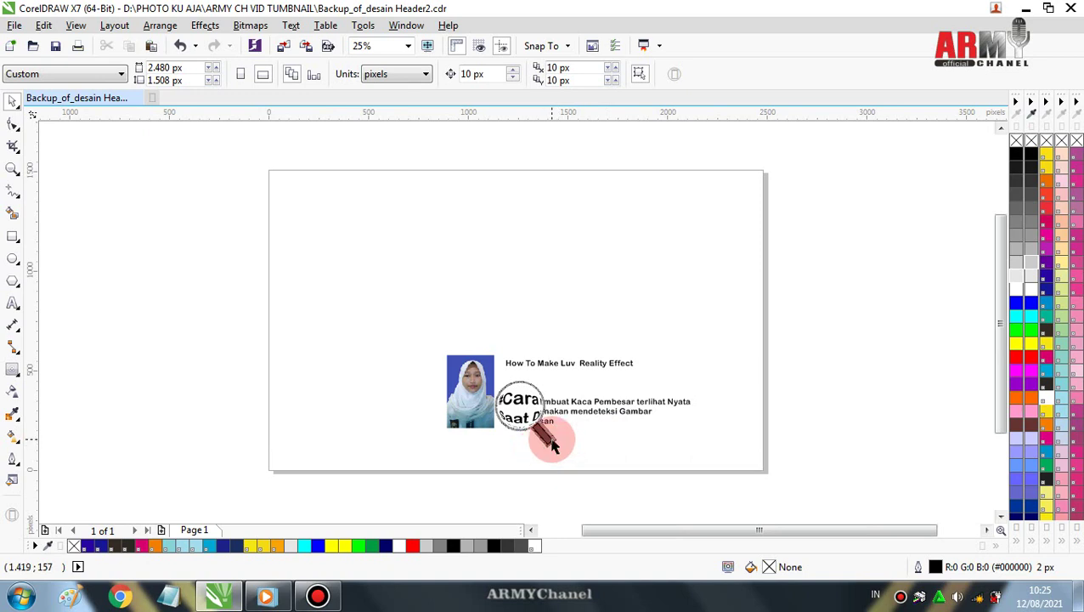
Scale the magnifier group up to about 566% and drag it over the header
left_click(552, 445)
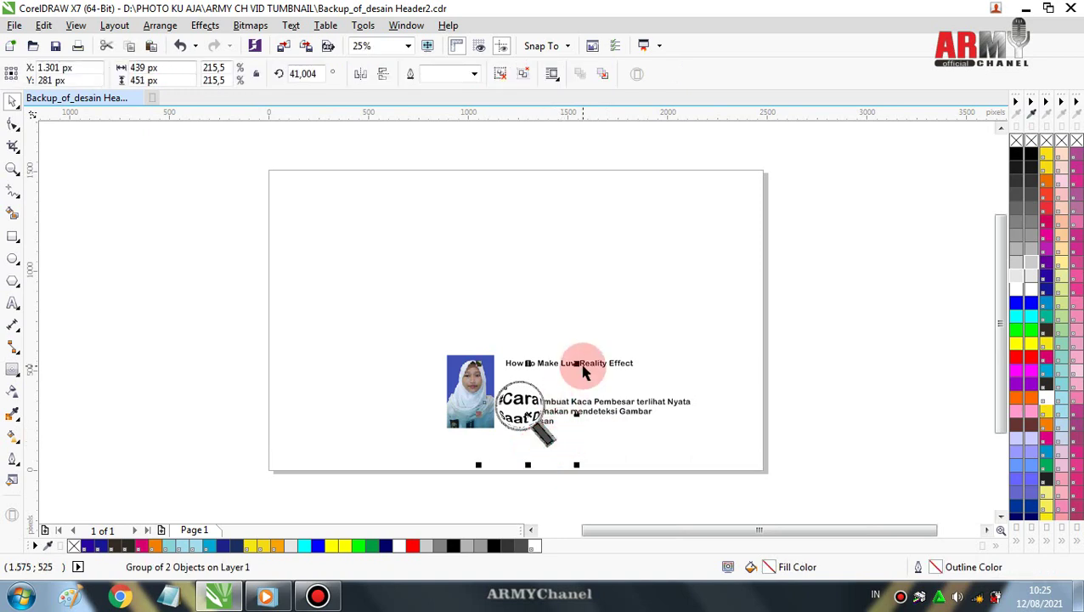
left_click_drag(578, 363, 674, 267)
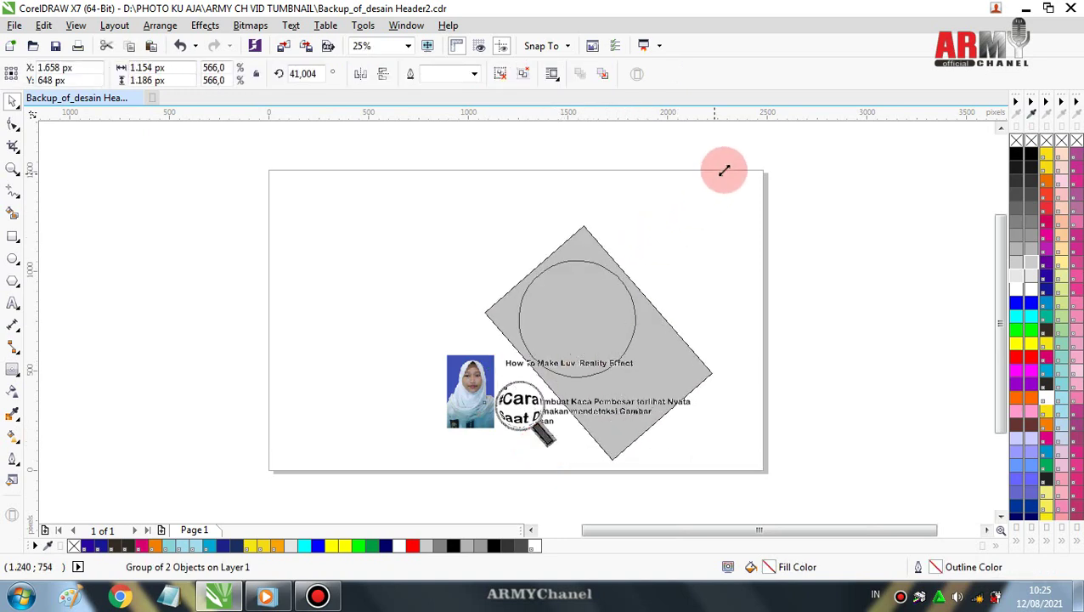
mouse_move(581, 331)
left_mouse_down()
mouse_move(542, 366)
mouse_move(557, 335)
left_mouse_up()
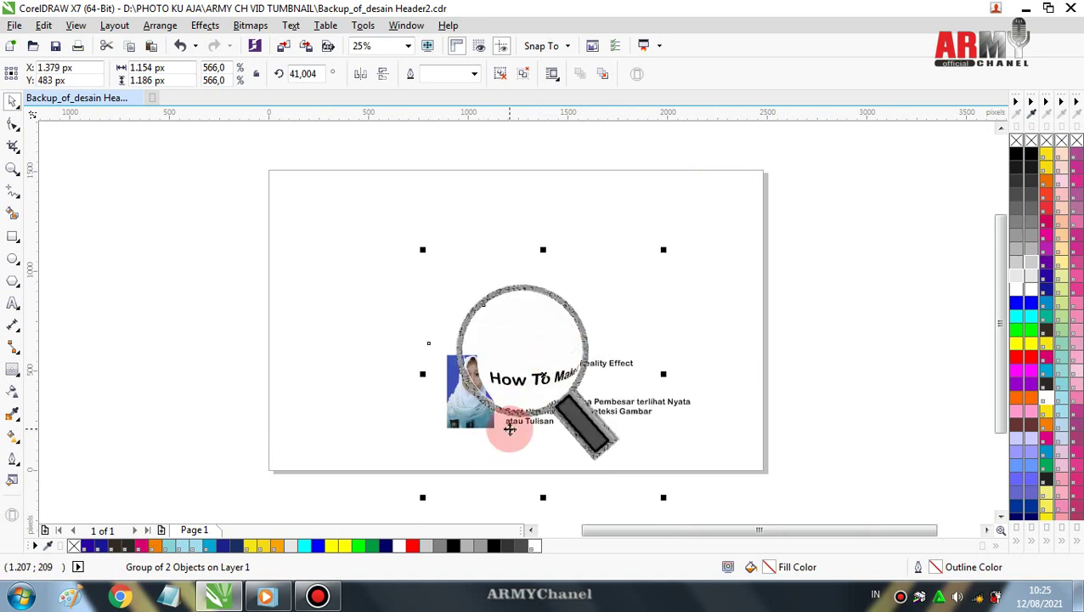
left_click_drag(510, 348, 552, 363)
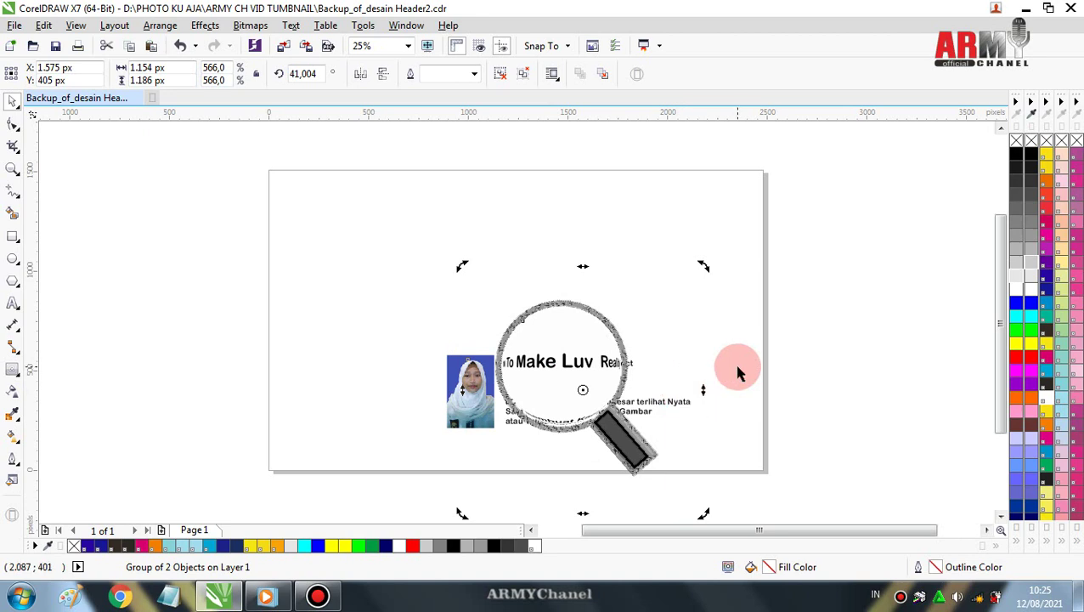
Fine-tune the magnifier's position with arrow keys so its lens enlarges 'How To Make'
key("Up")
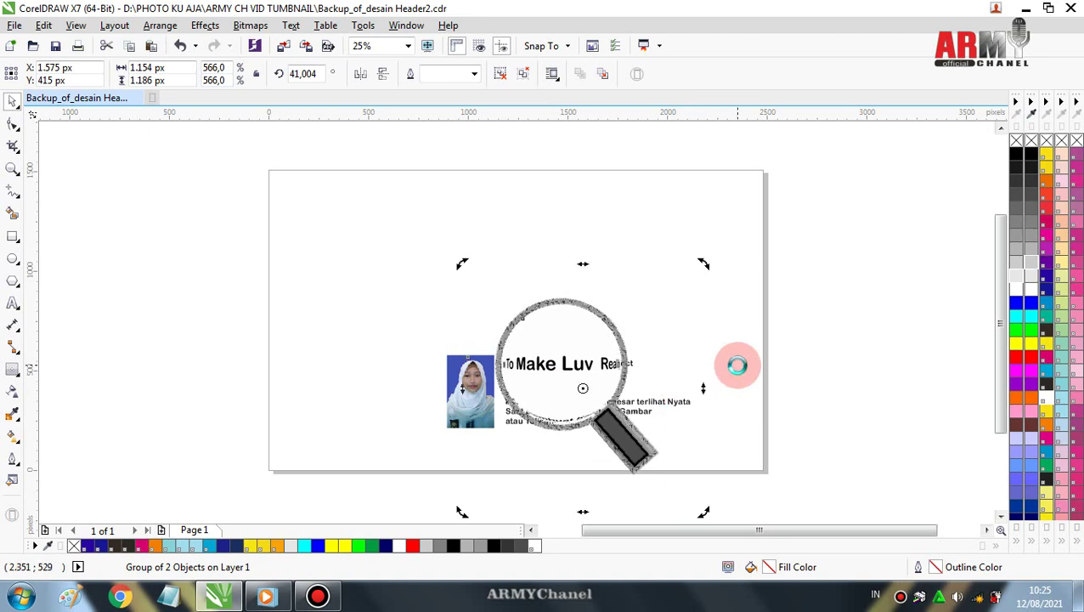
key("Left")
key("Left")
key("Left")
key("Left")
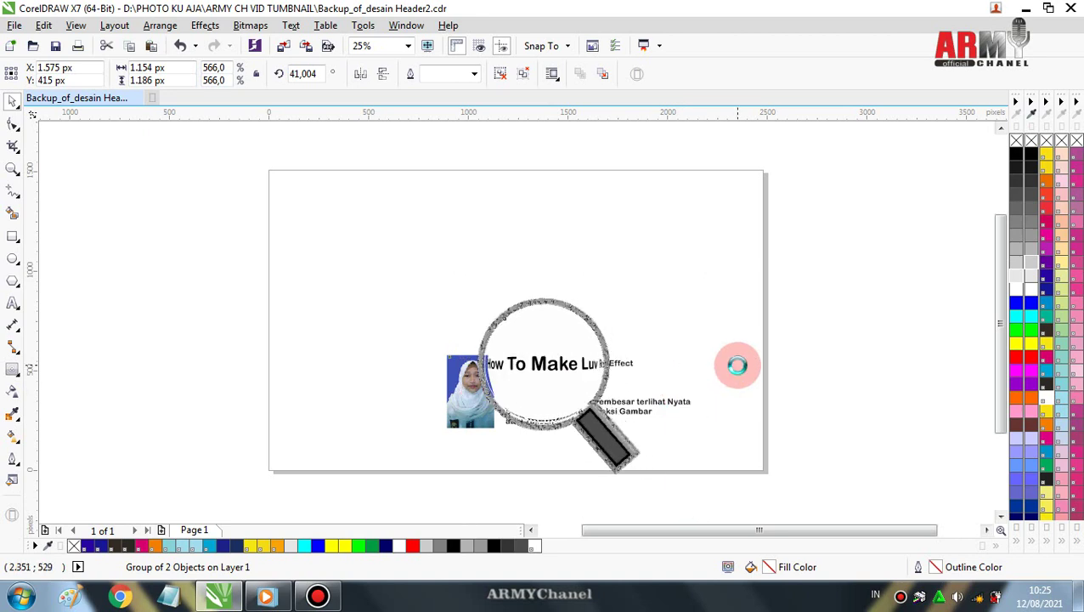
key("Left")
key("Left")
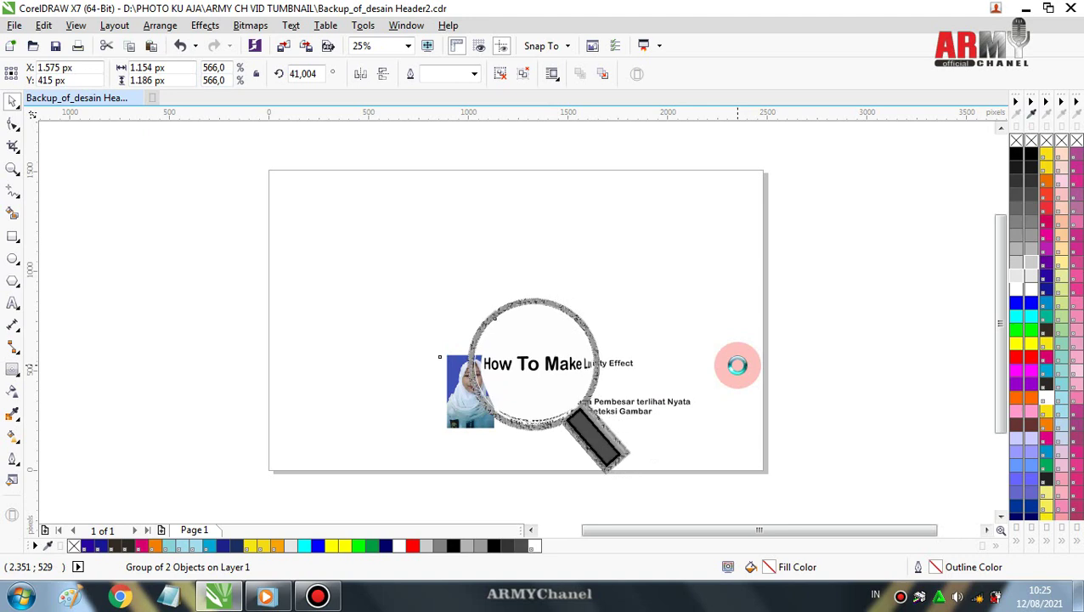
key("Left")
key("Left")
key("Left")
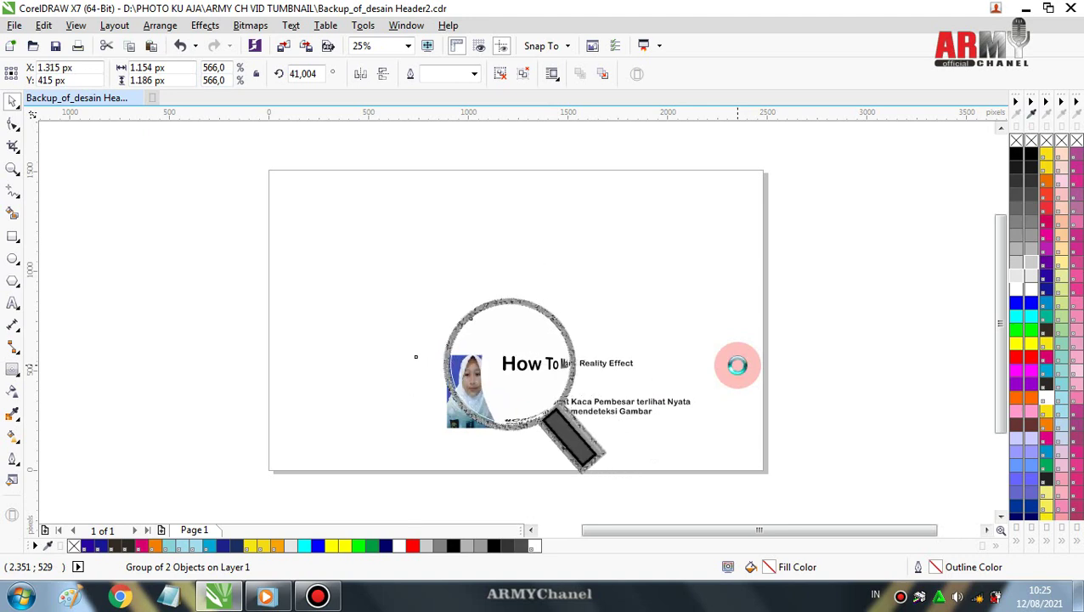
key("Right")
key("Right")
key("Right")
key("Right")
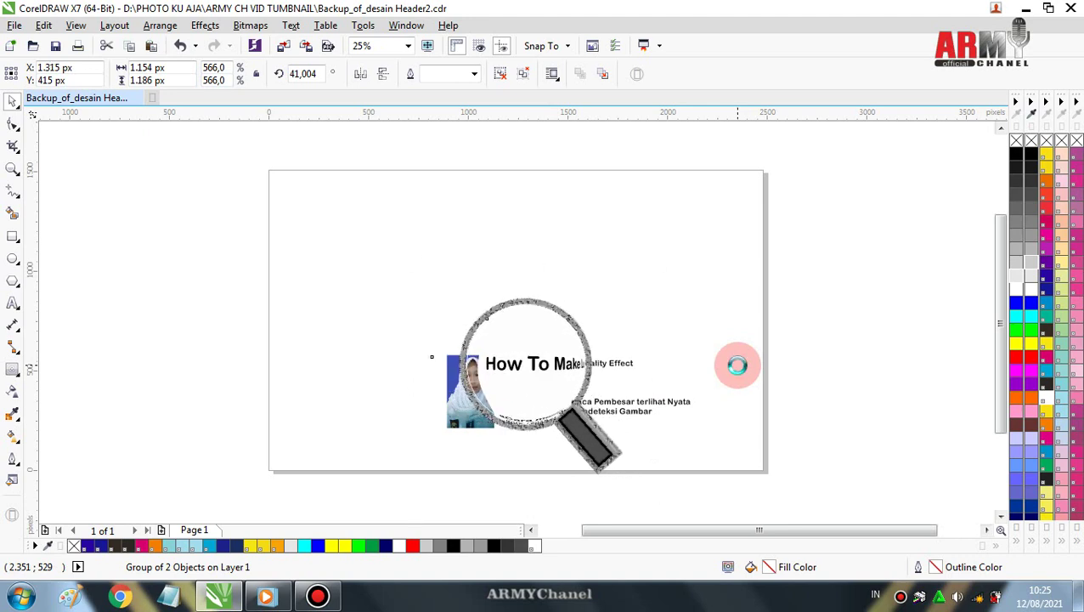
key("Right")
key("Right")
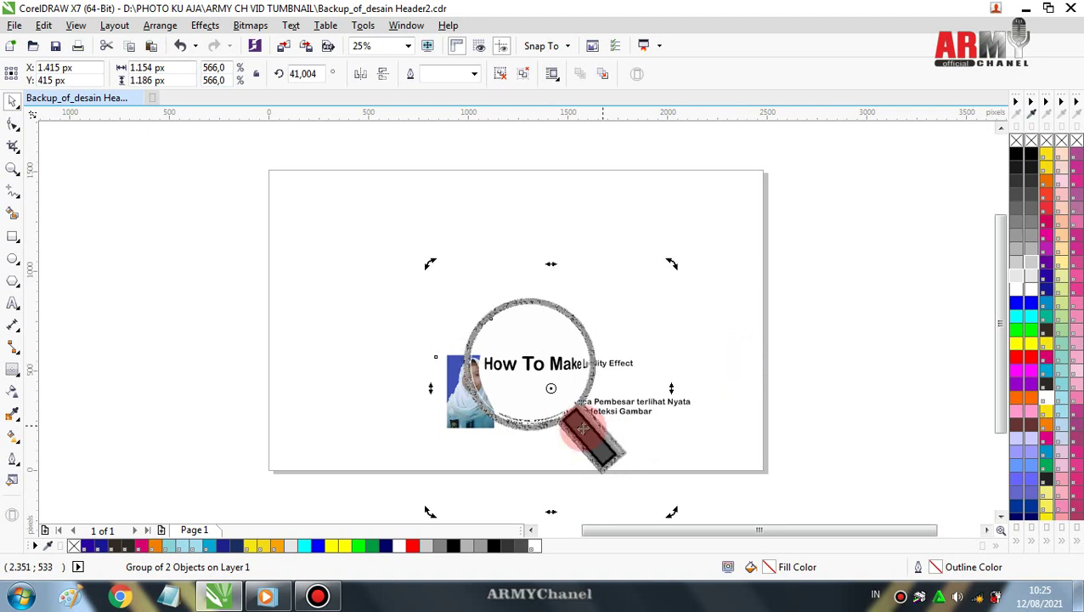
Zoom in to confirm the lens magnifies 'Reality Effect', then deselect the magnifier group
scroll(571, 431, "up", 2)
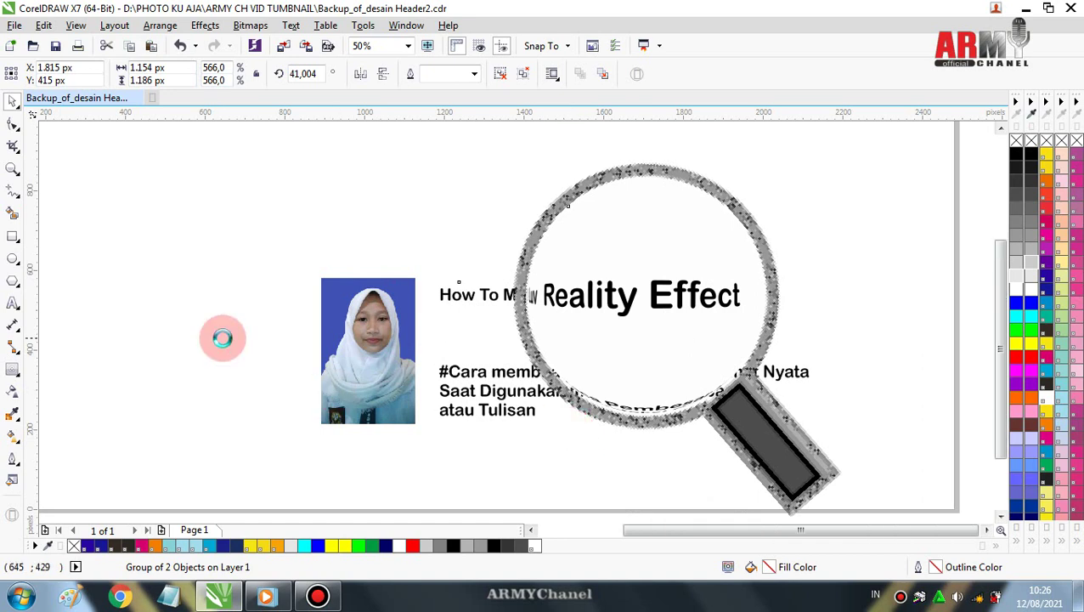
scroll(222, 344, "down", 1)
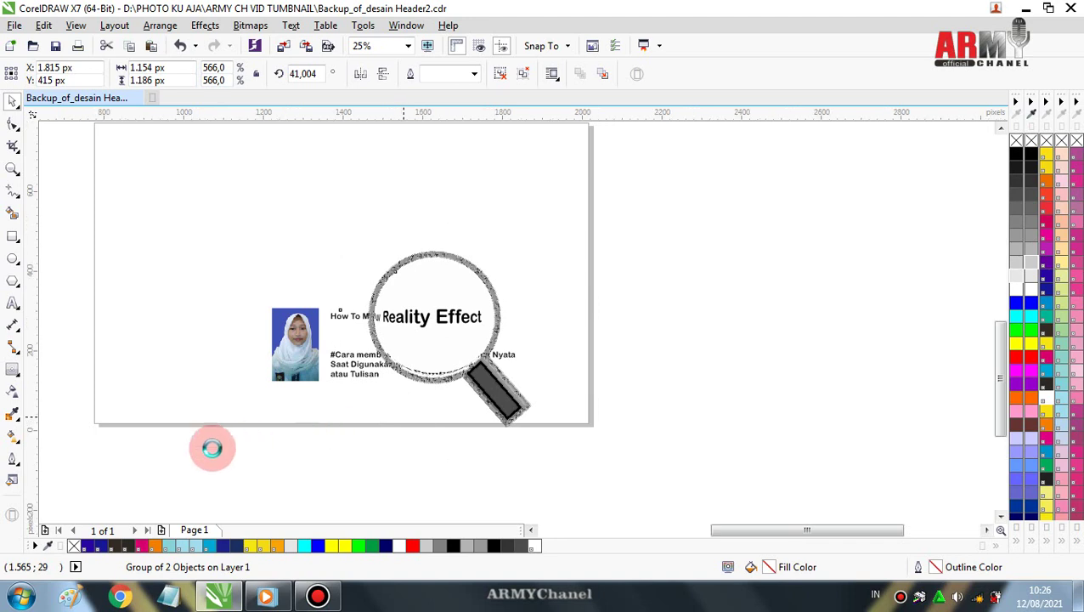
scroll(200, 416, "up", 2)
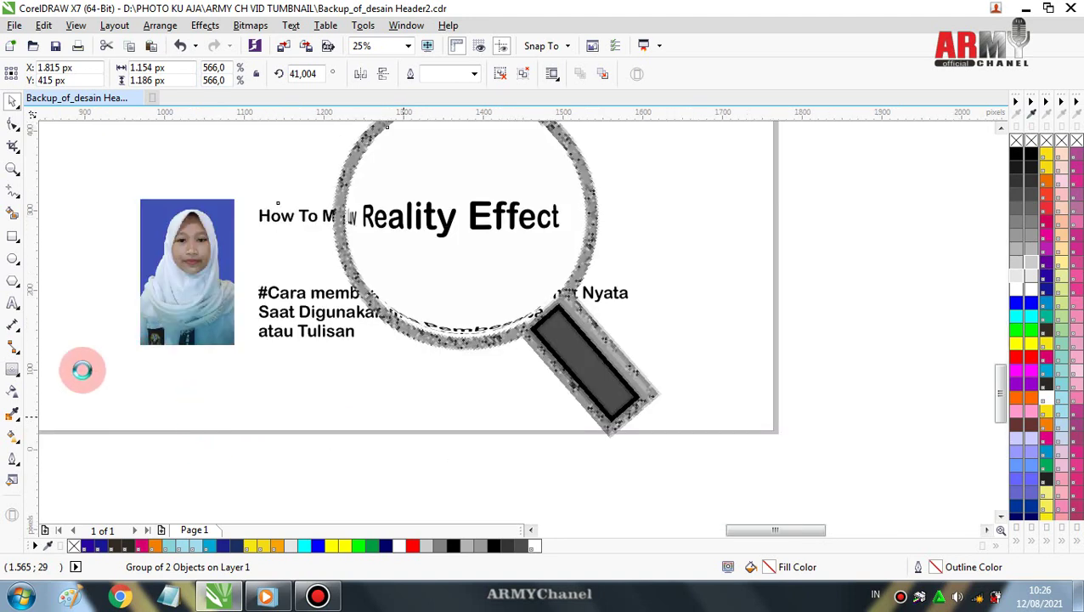
scroll(83, 365, "up", 2)
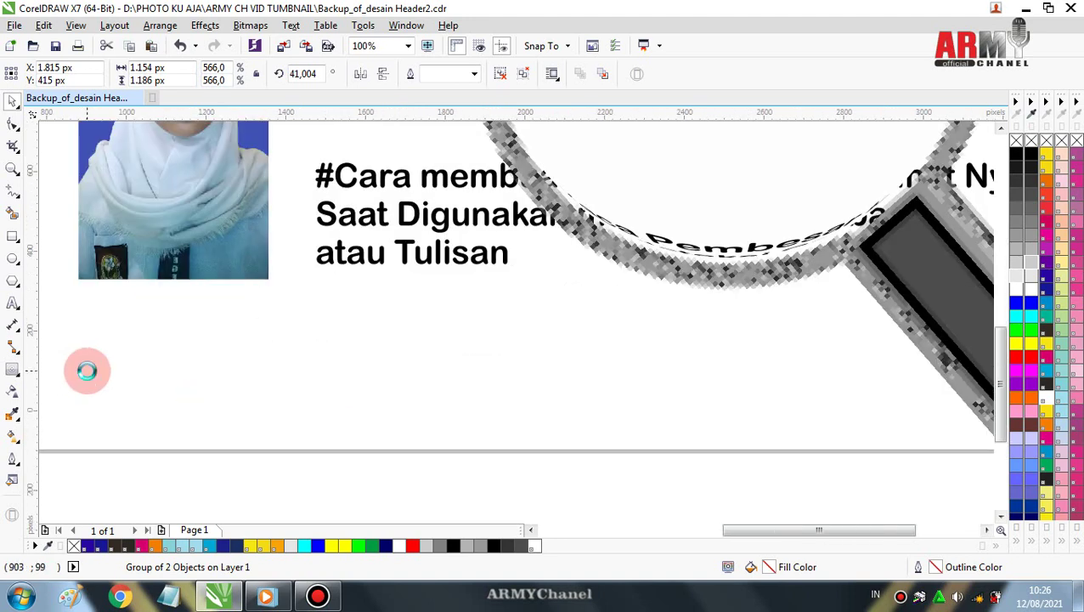
scroll(87, 371, "down", 2)
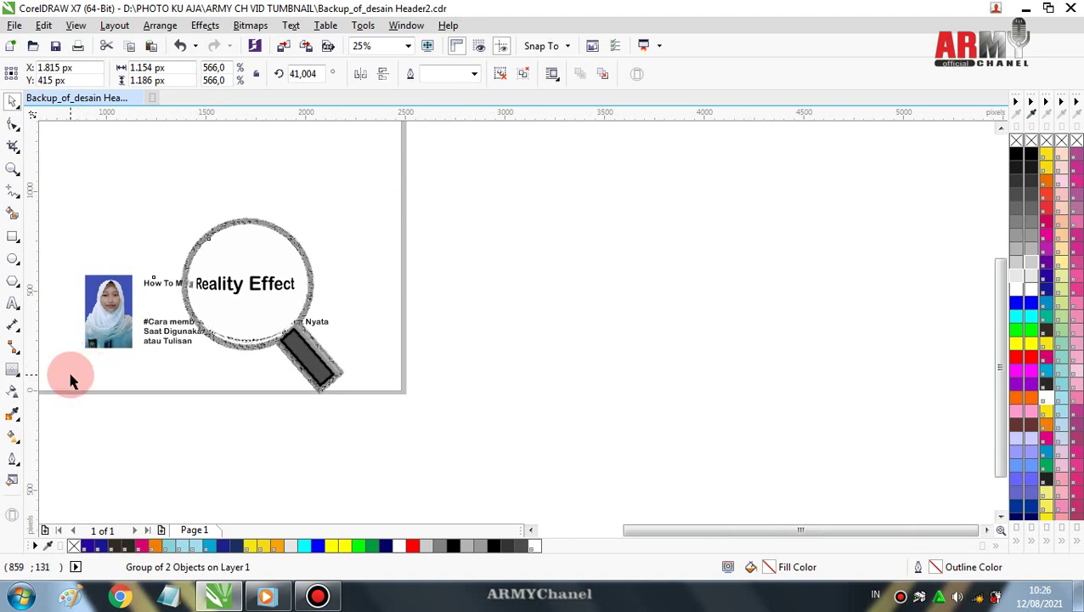
left_click(71, 376)
scroll(72, 374, "up", 1)
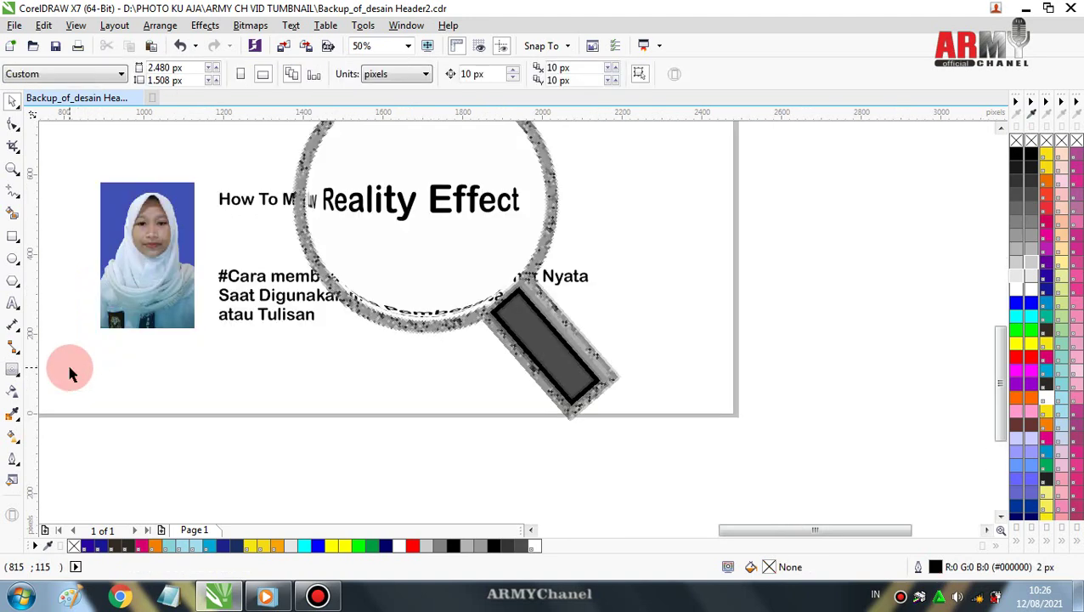
left_click(1002, 130)
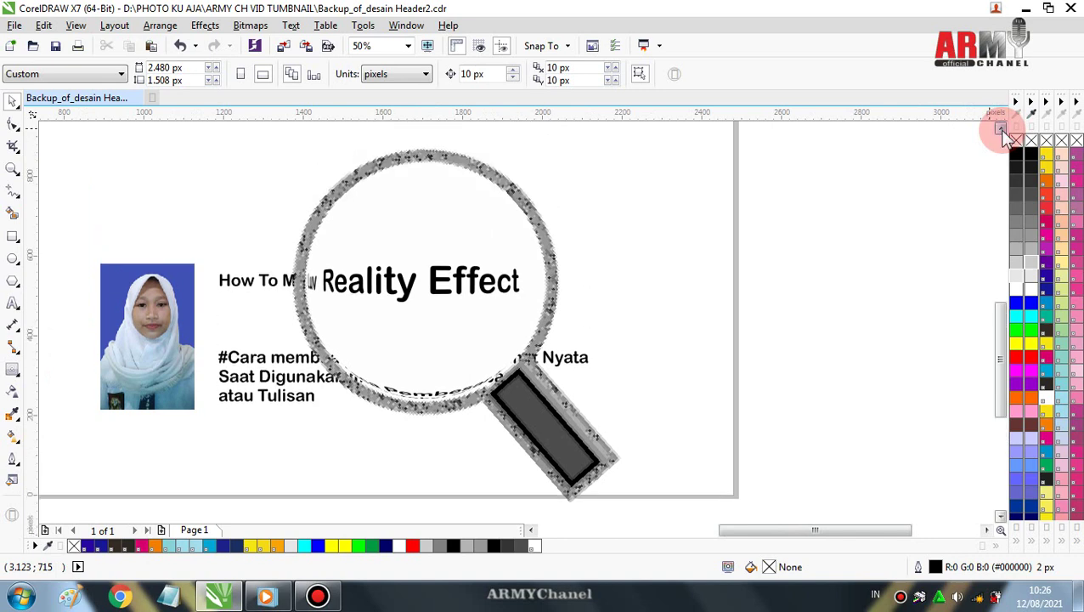